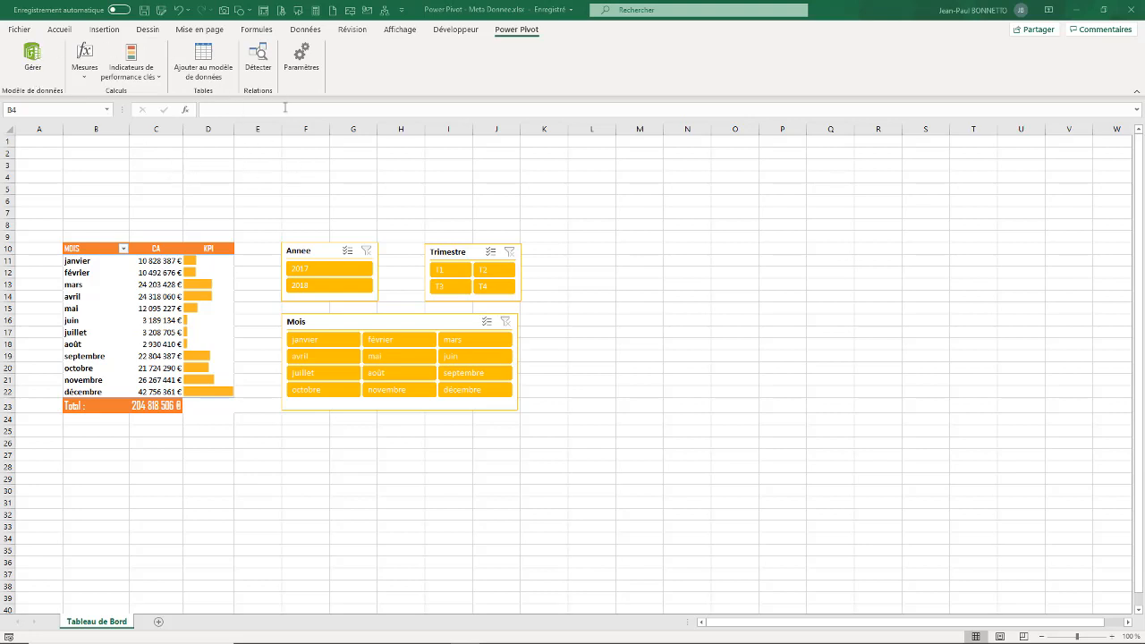
- Open the Power Pivot data model and review the DataSource table, its Total CA measure, the Calendrier table and the table relationship diagram
left_click(37, 55)
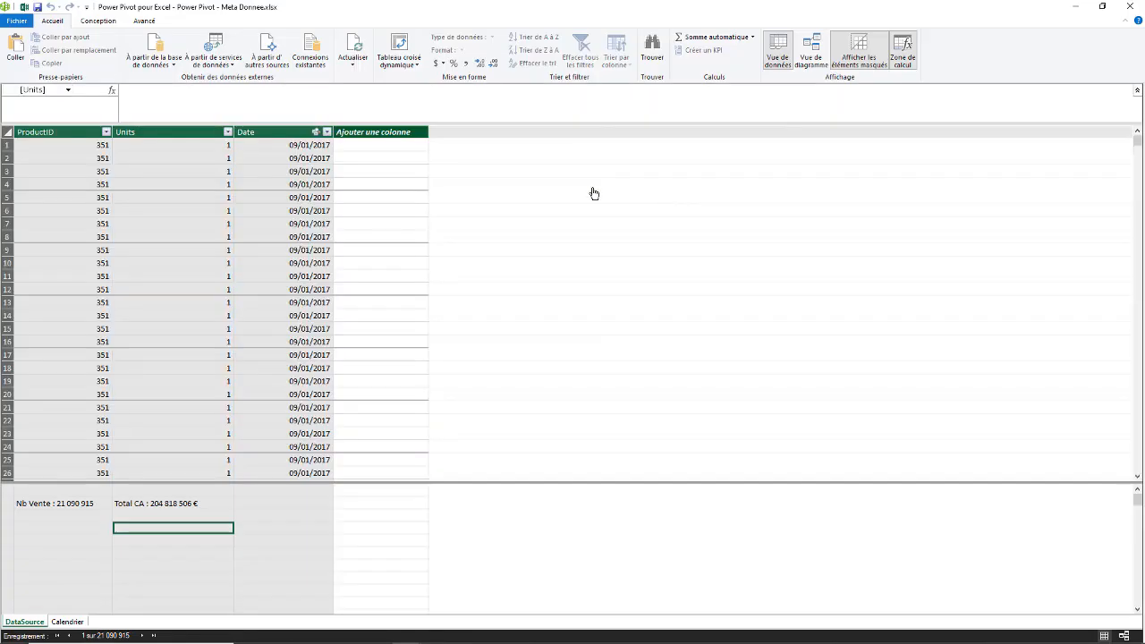
scroll(211, 183, "down", 8)
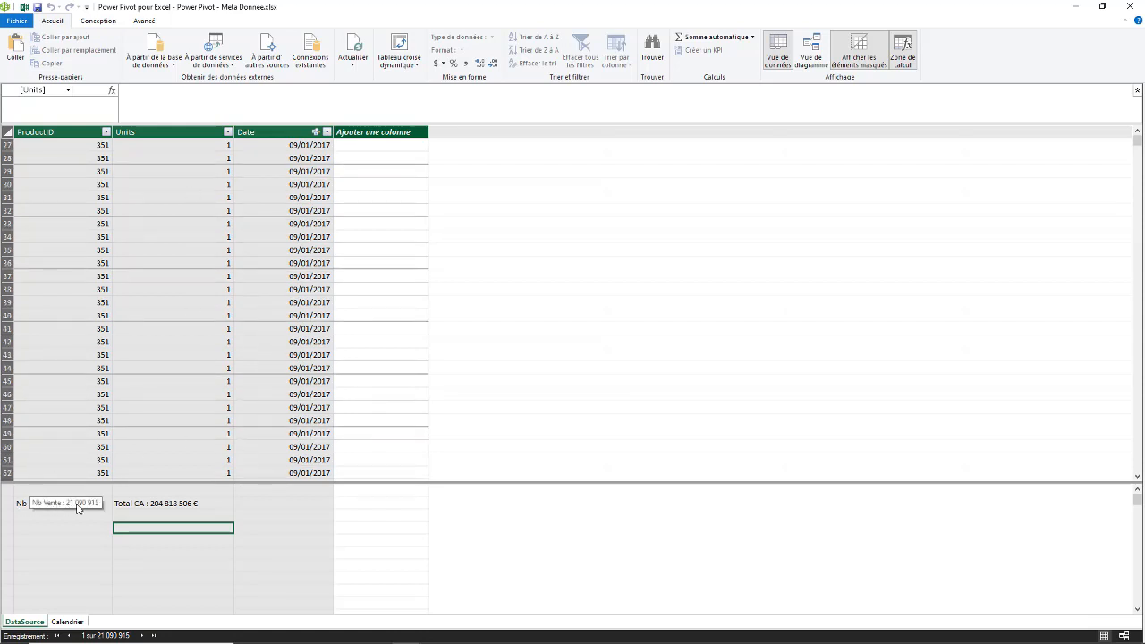
left_click(149, 507)
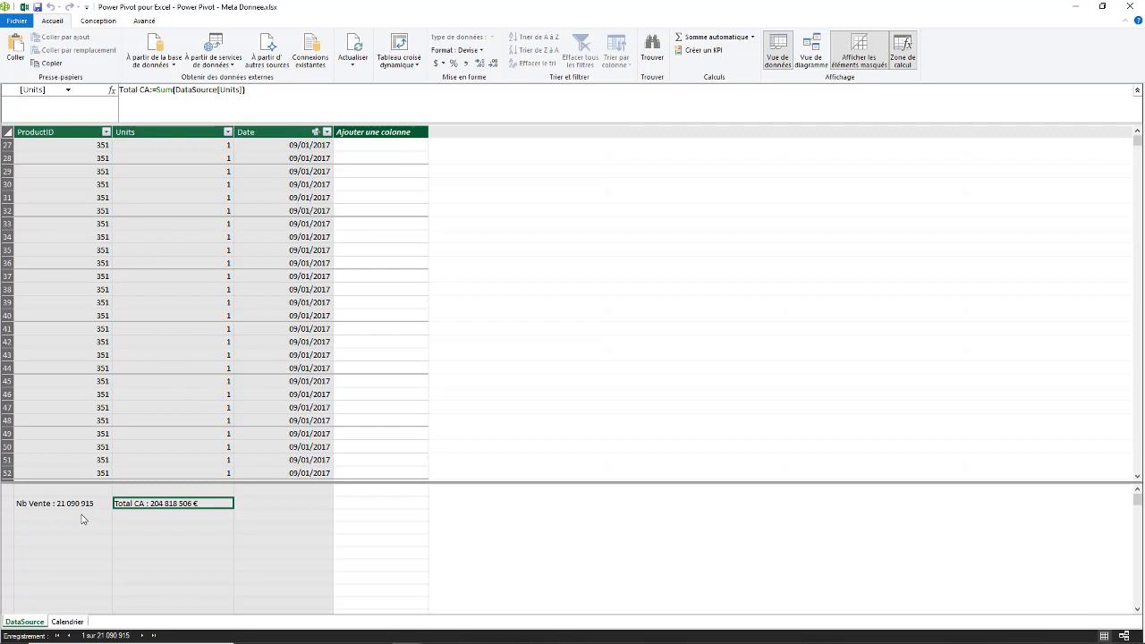
left_click(67, 621)
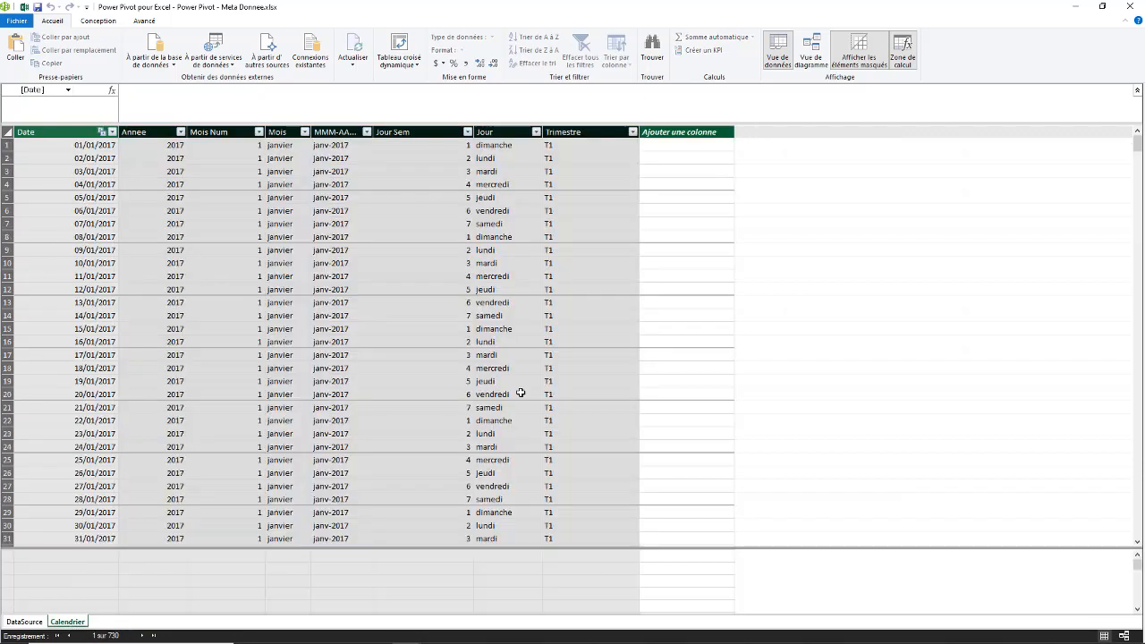
left_click(810, 53)
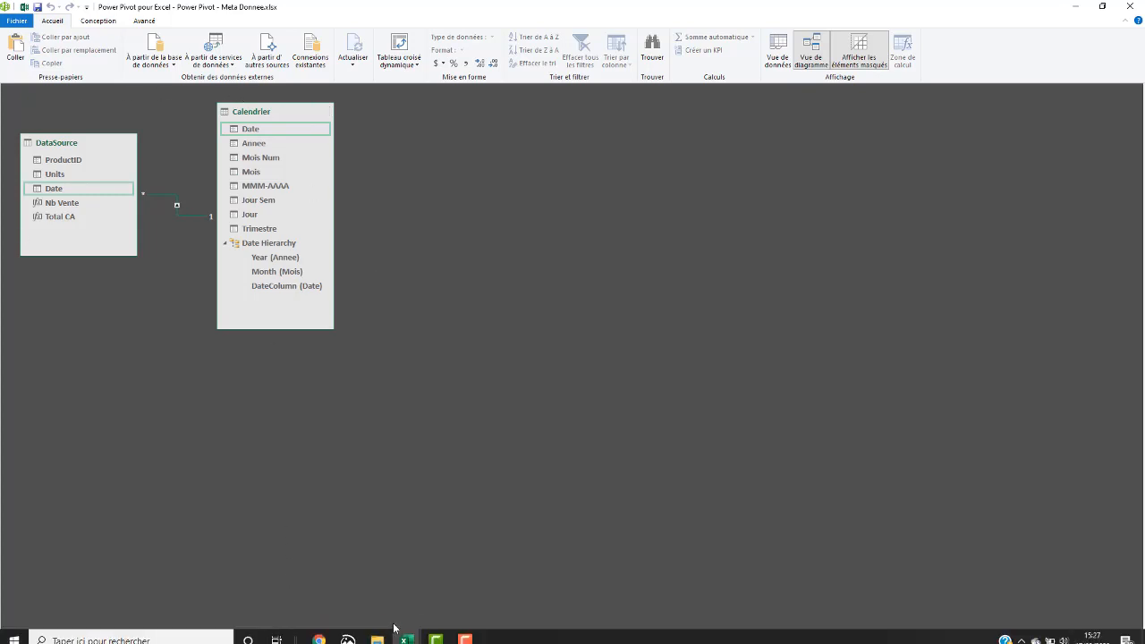
- Switch back to the Excel dashboard, filter the pivot table by Annee 2017 and 2018 in turn, and clear the year filter
mouse_move(407, 632)
left_click(451, 590)
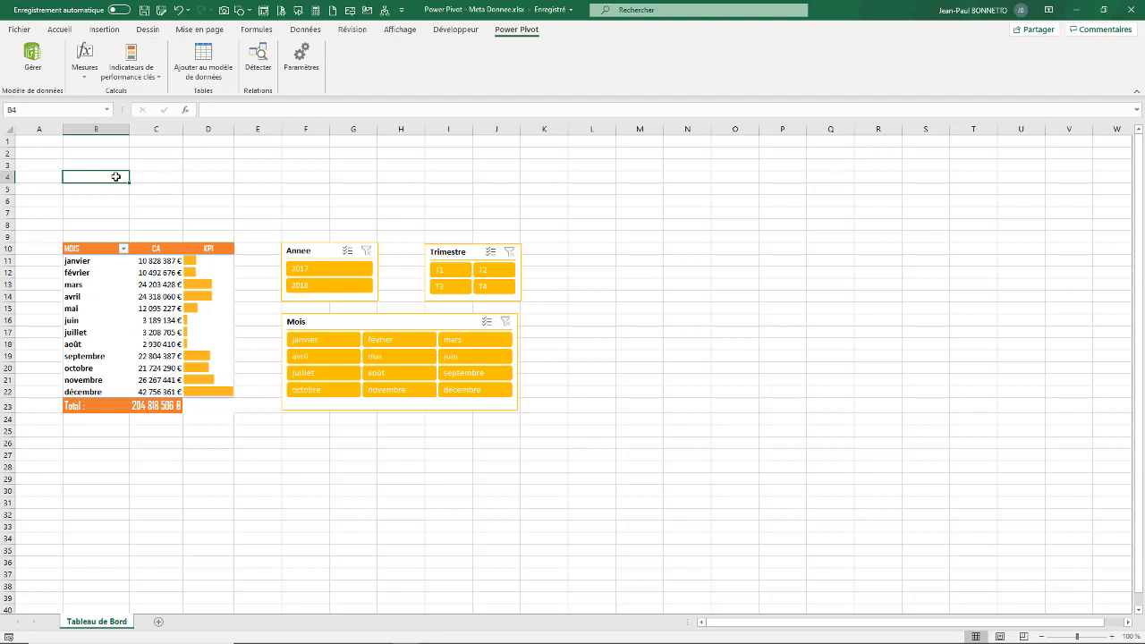
left_click_drag(98, 174, 274, 181)
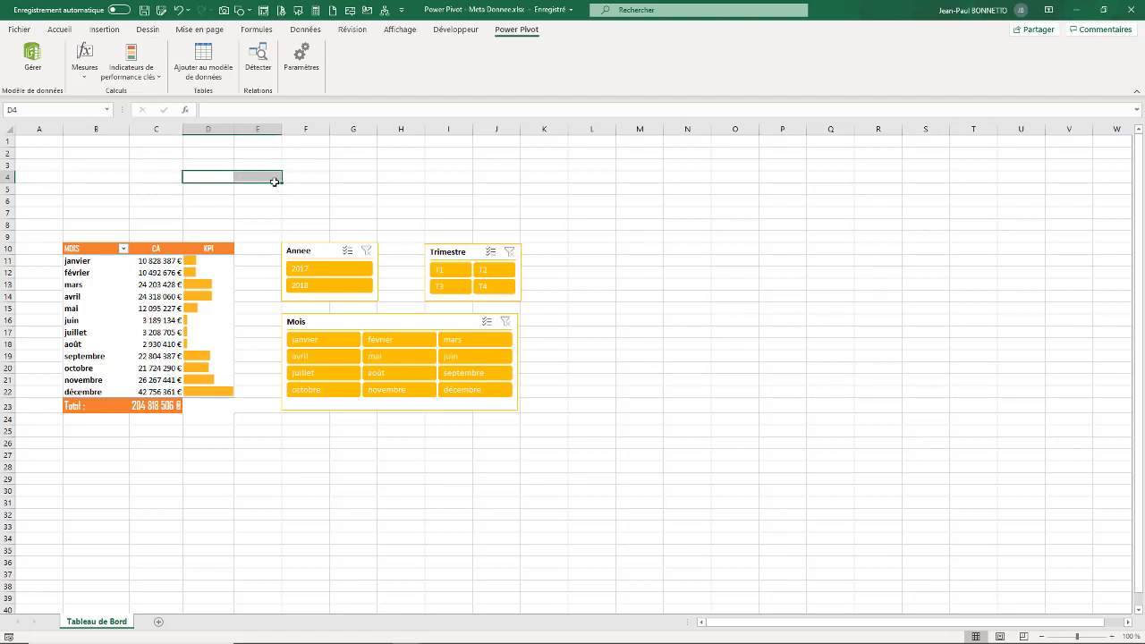
left_click(332, 272)
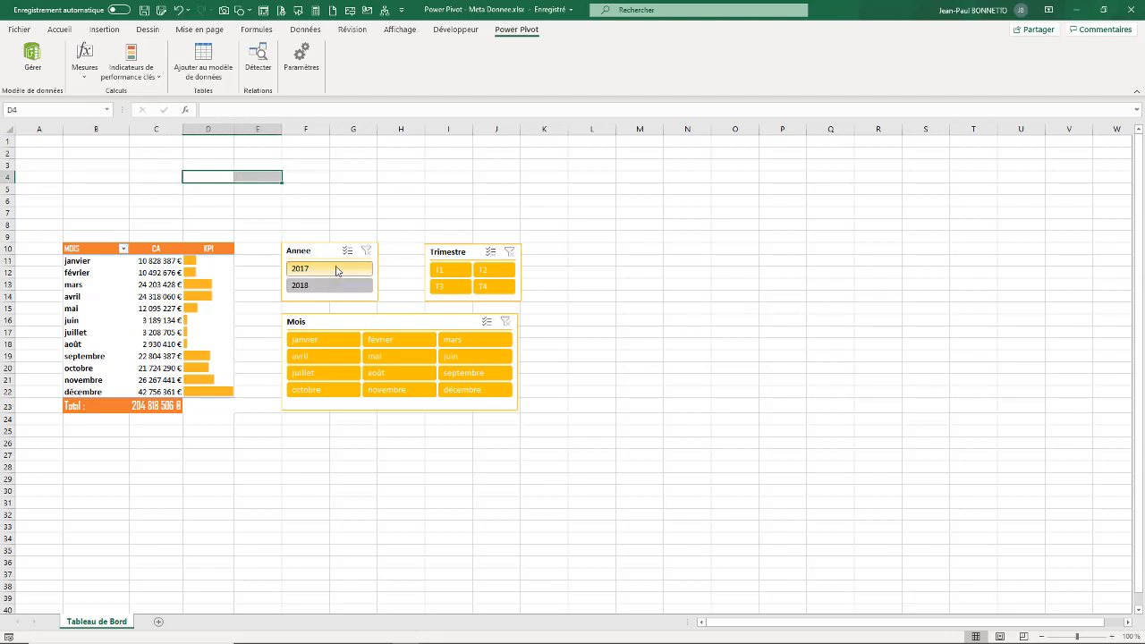
left_click(320, 286)
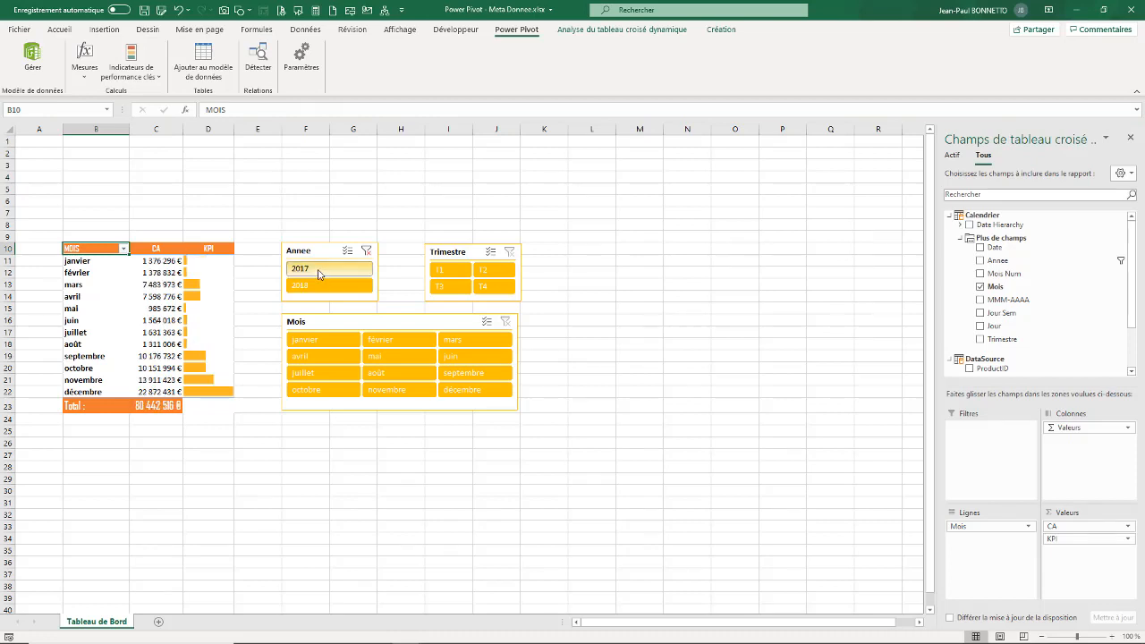
left_click(366, 251)
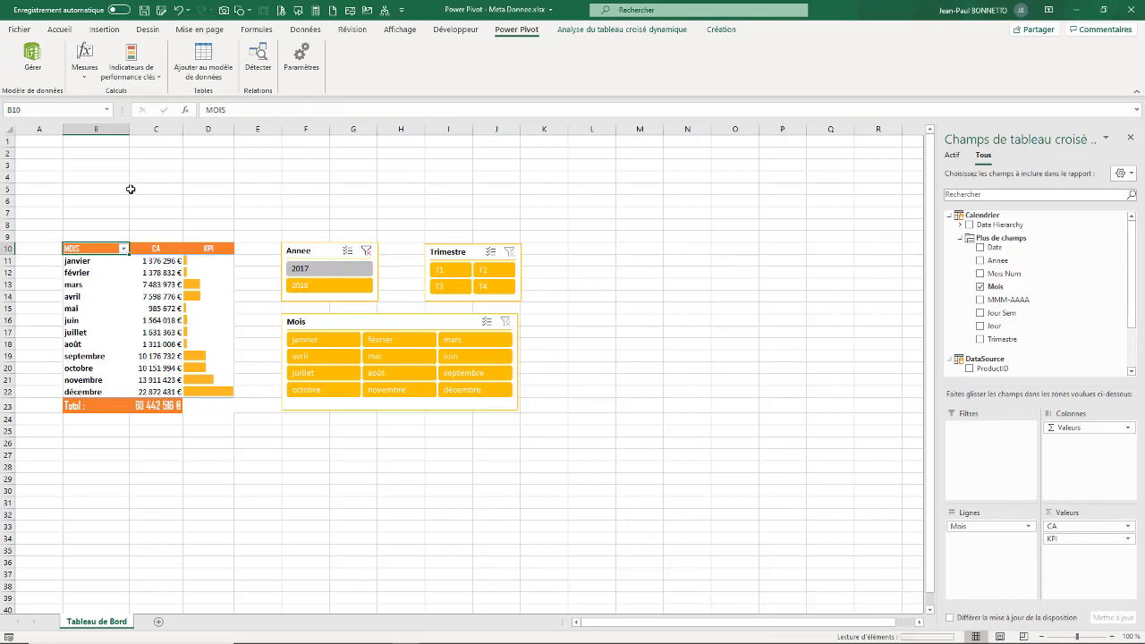
left_click(106, 177)
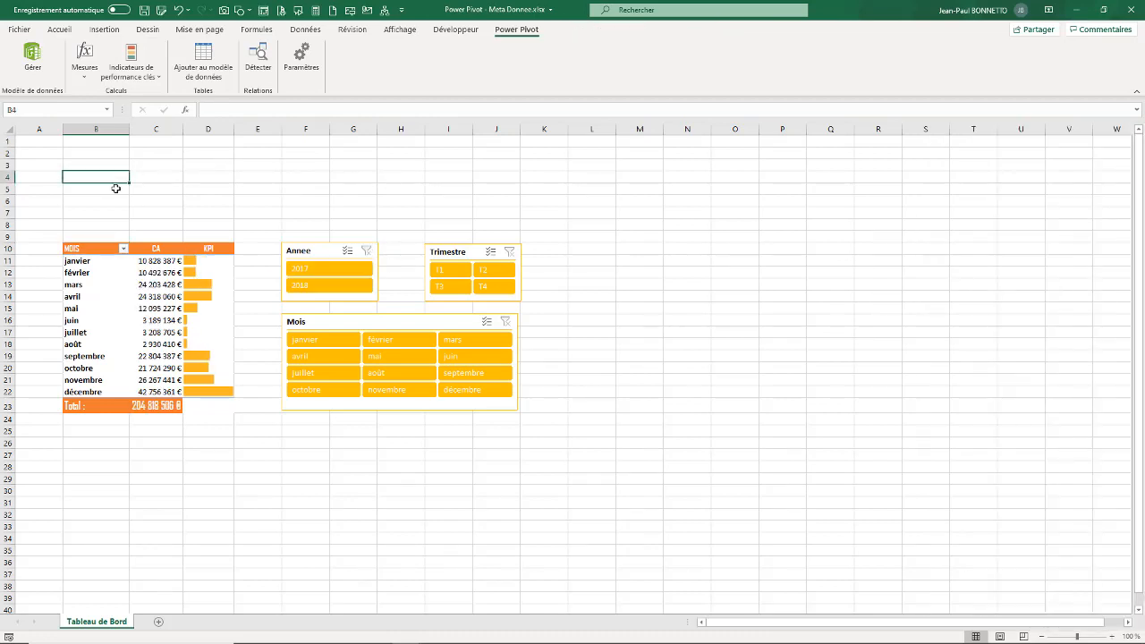
- Return to the Power Pivot data view and select the empty calculation cell below Total CA in the DataSource table
left_click(34, 55)
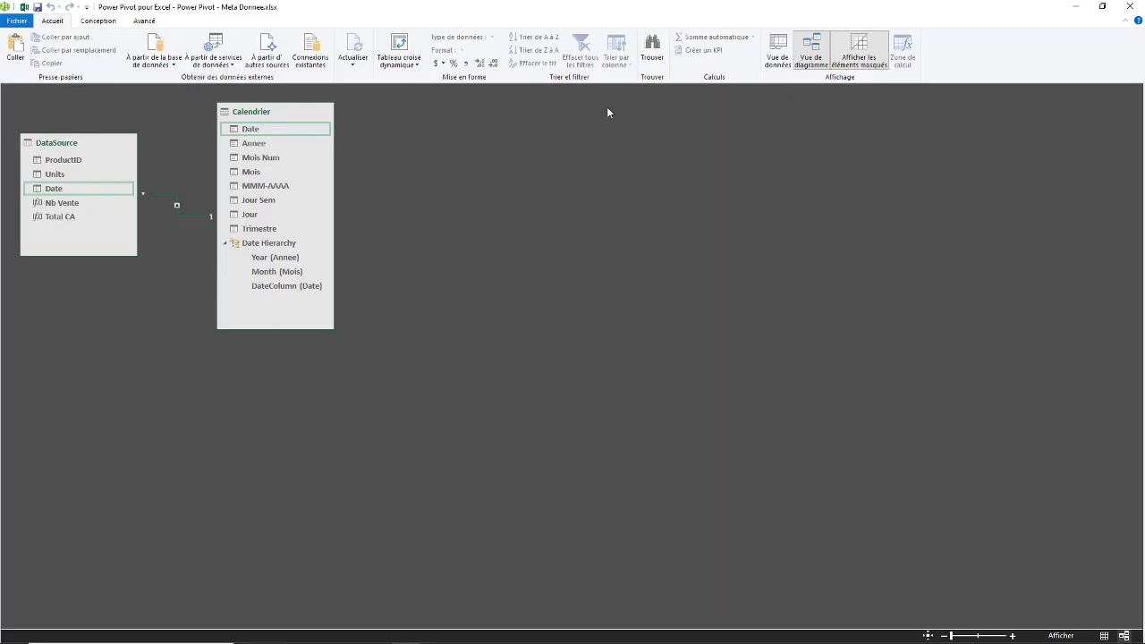
left_click(779, 49)
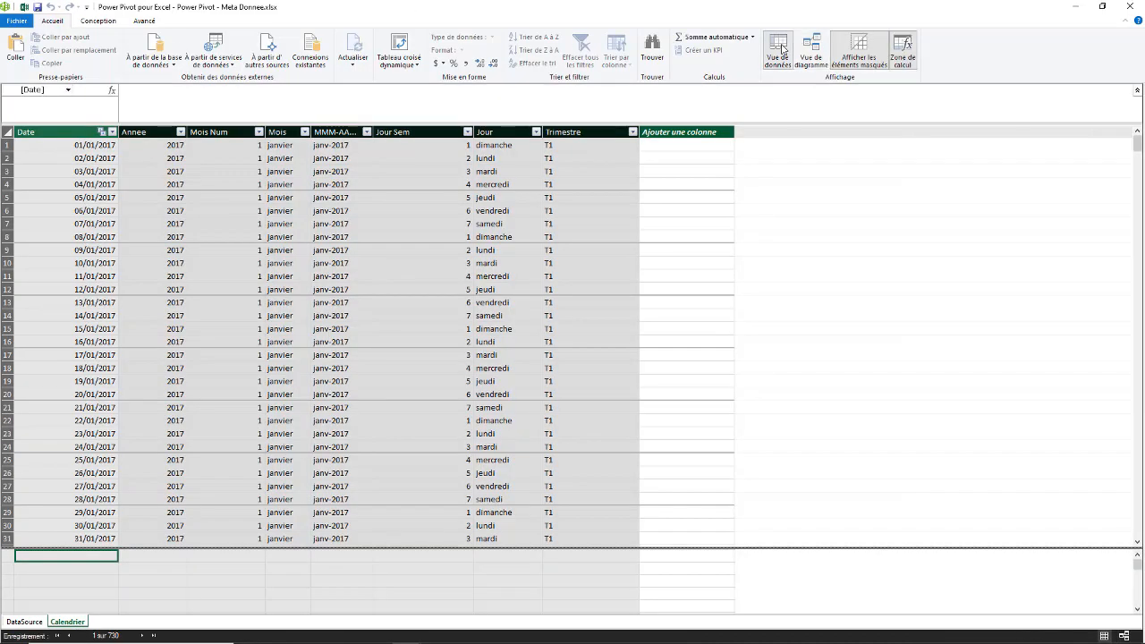
left_click(40, 620)
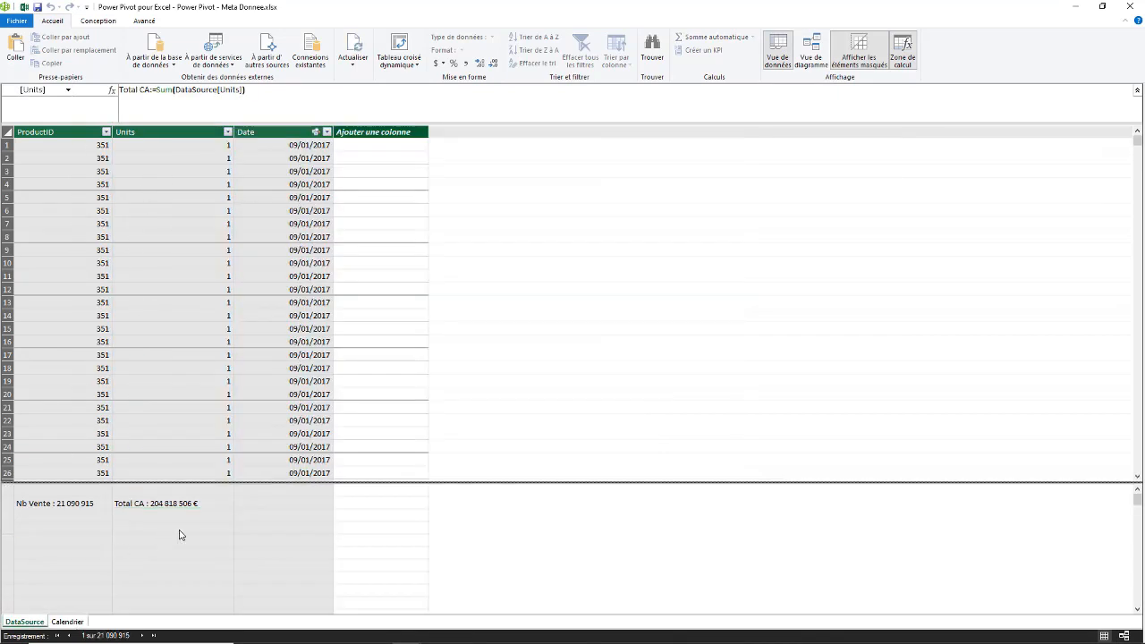
left_click(152, 529)
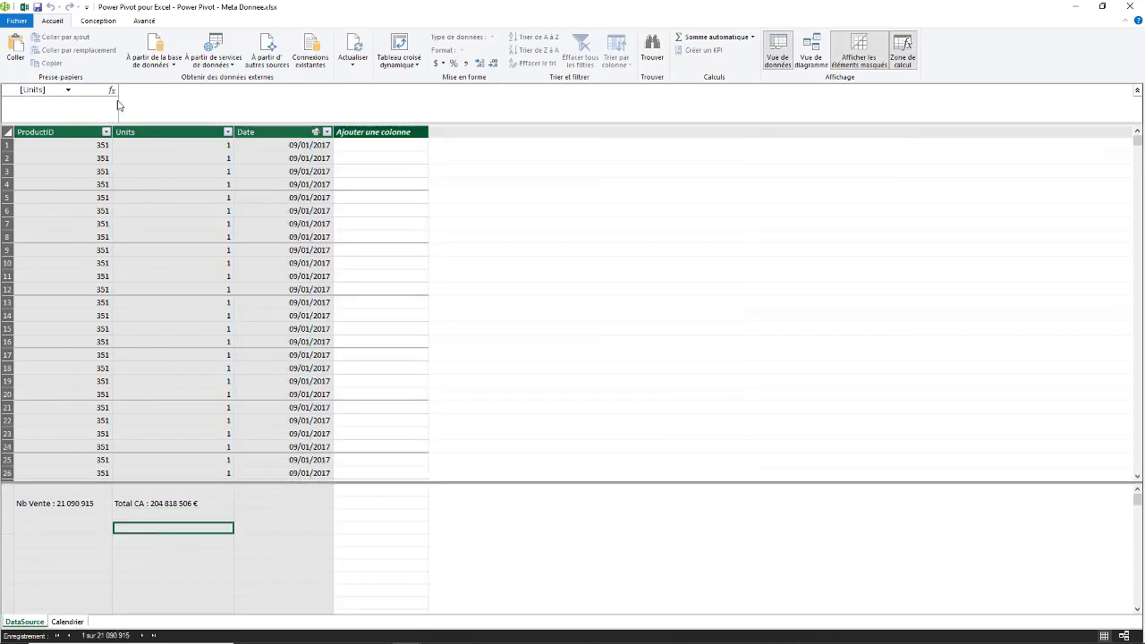
- Start a measure named CA Annee N with the formula beginning CALCULATE([Total CA];FILTER(
left_click(148, 90)
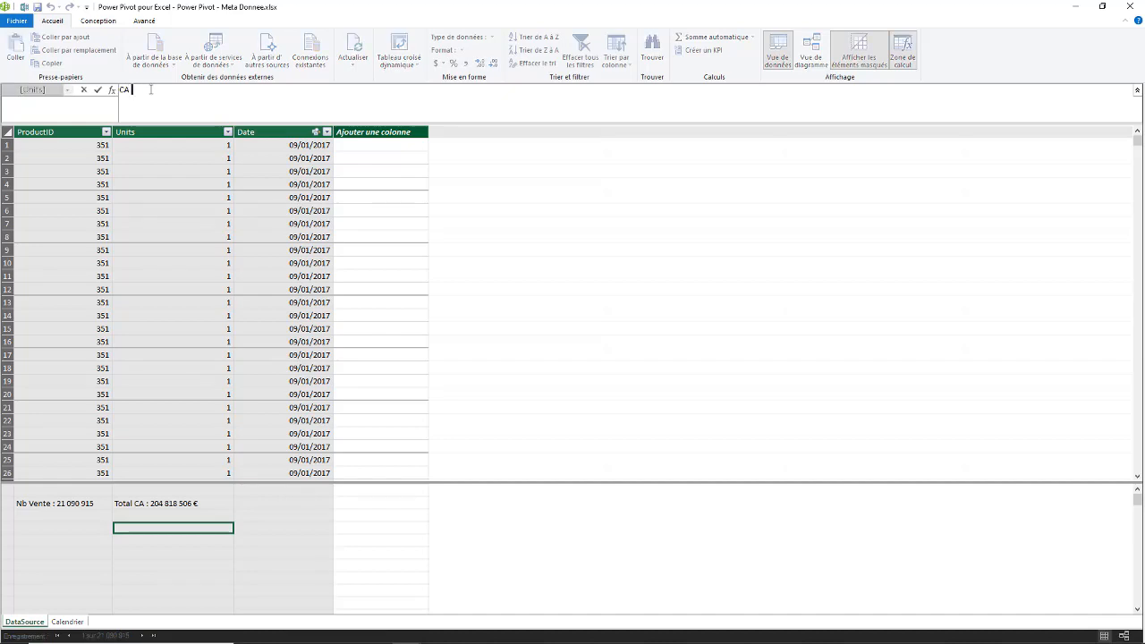
type("CA Annee N")
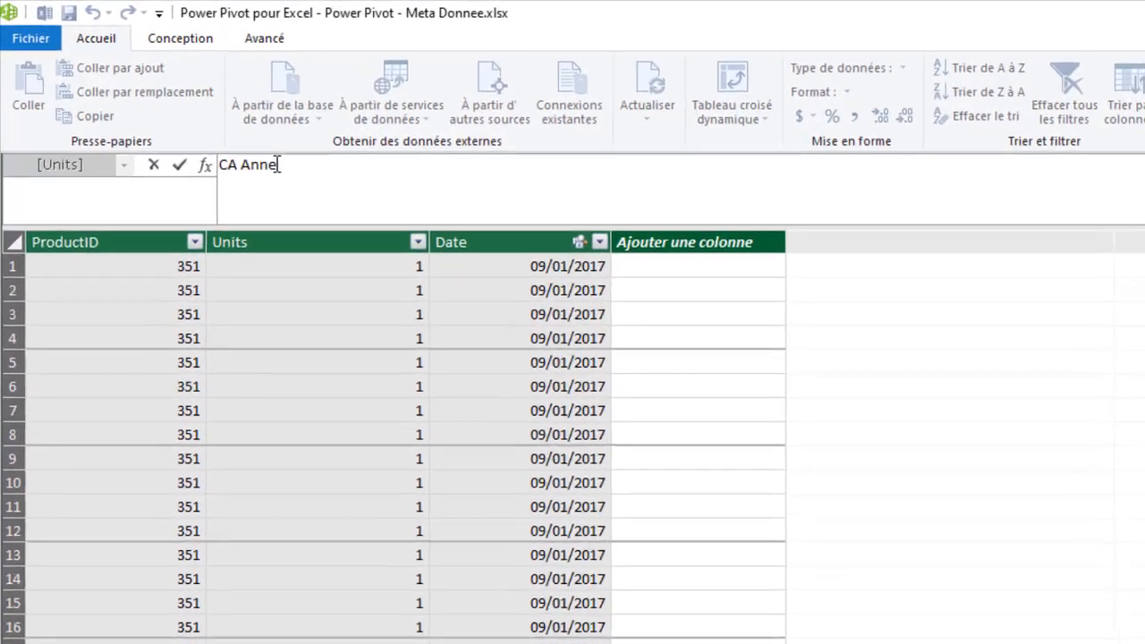
type(" := ")
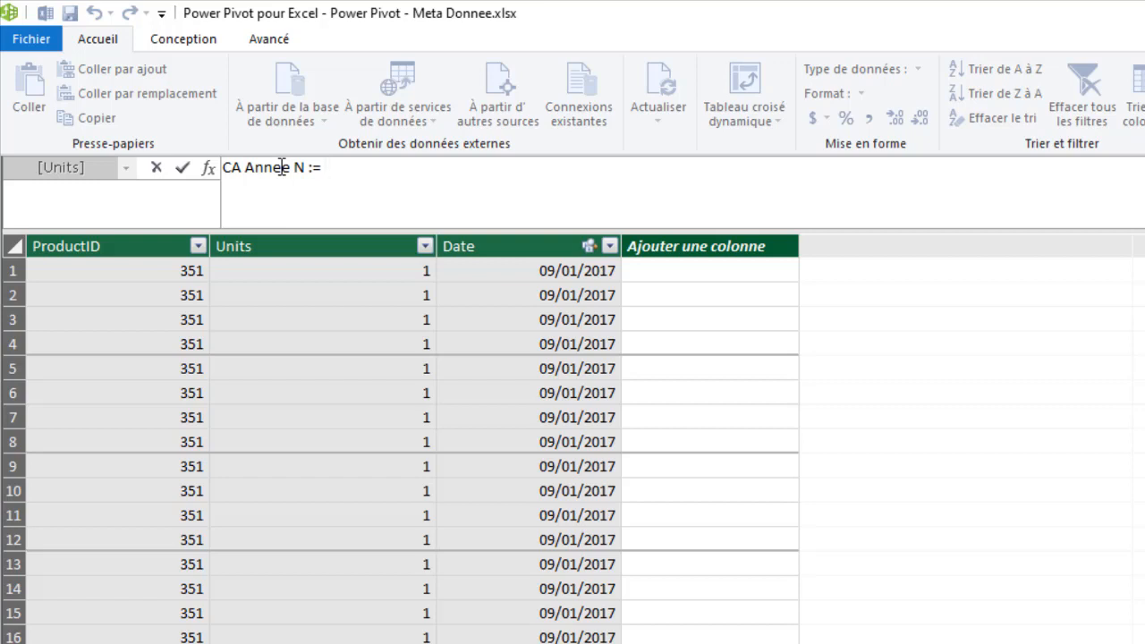
type("Cal")
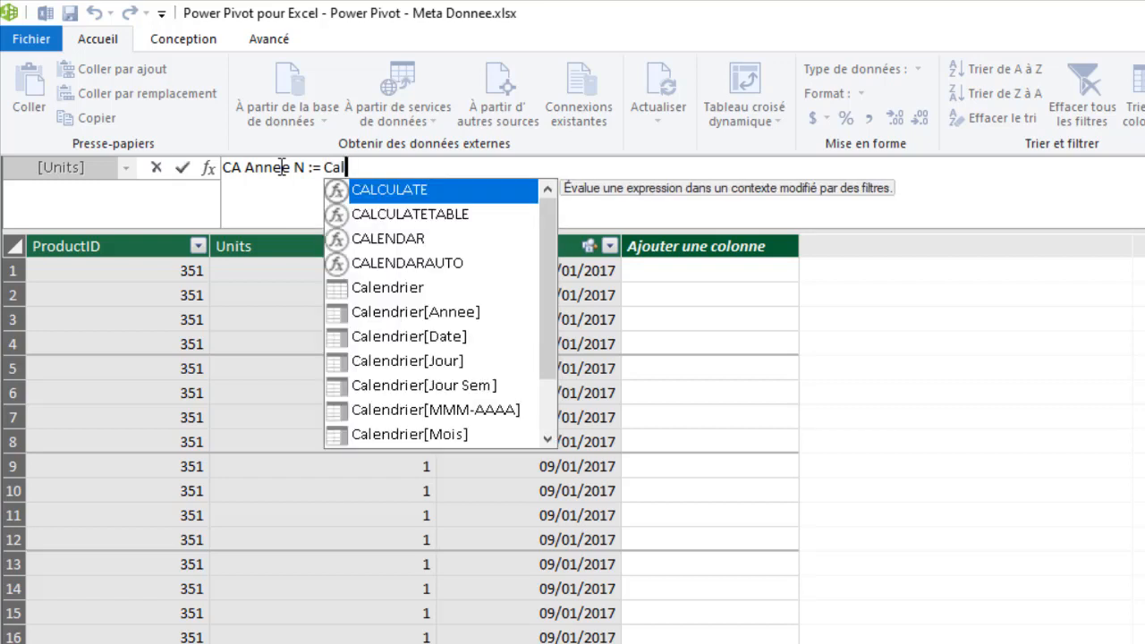
double_click(383, 191)
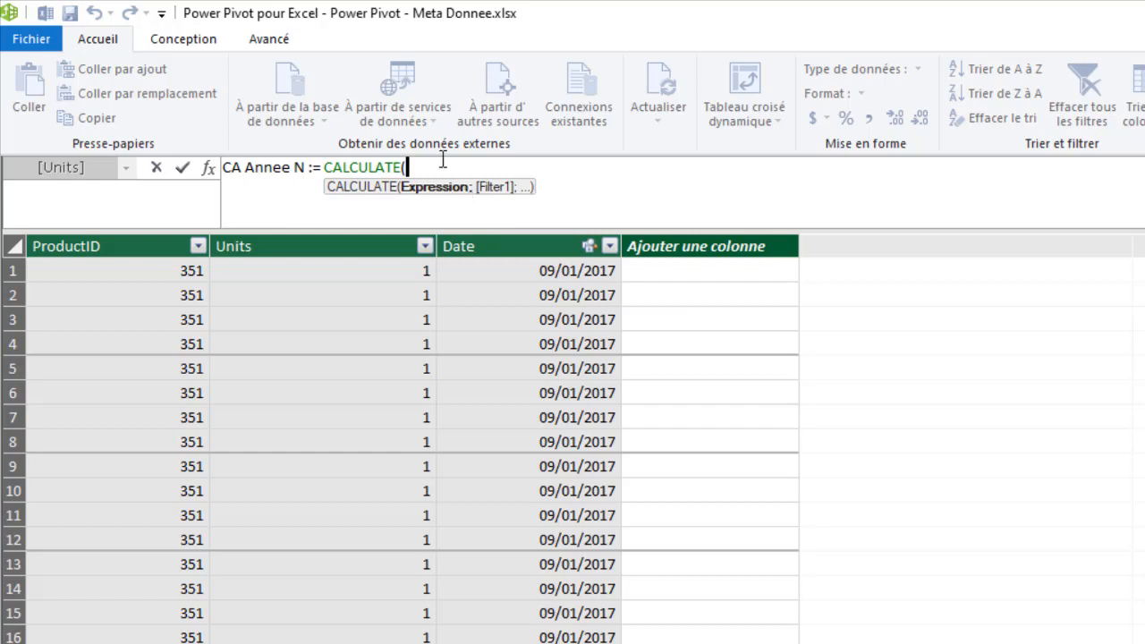
type("[")
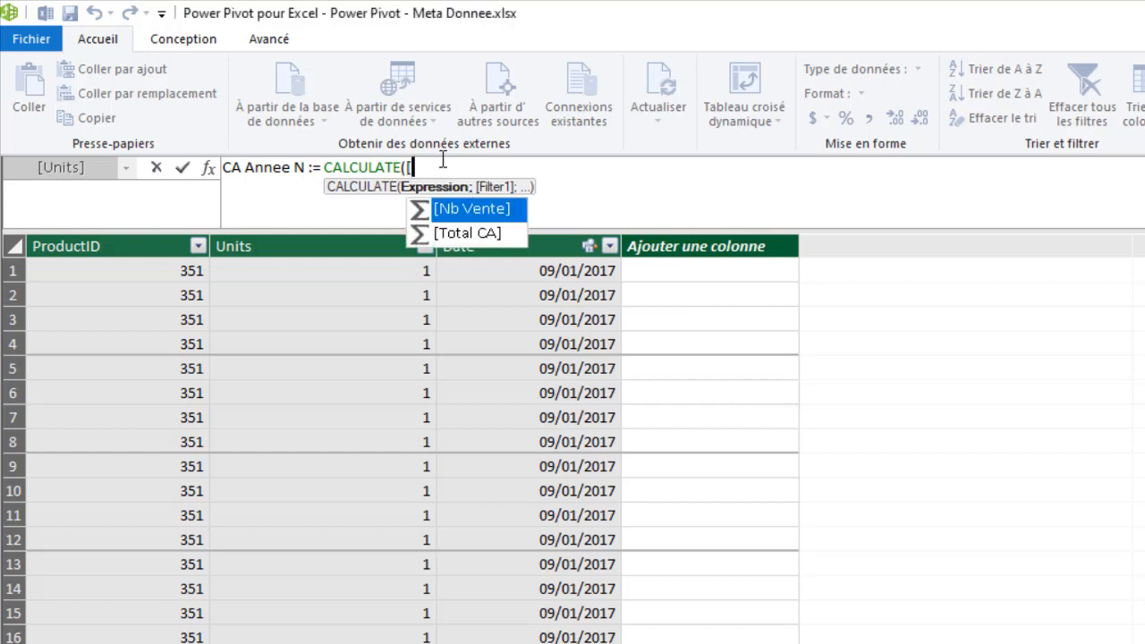
double_click(470, 231)
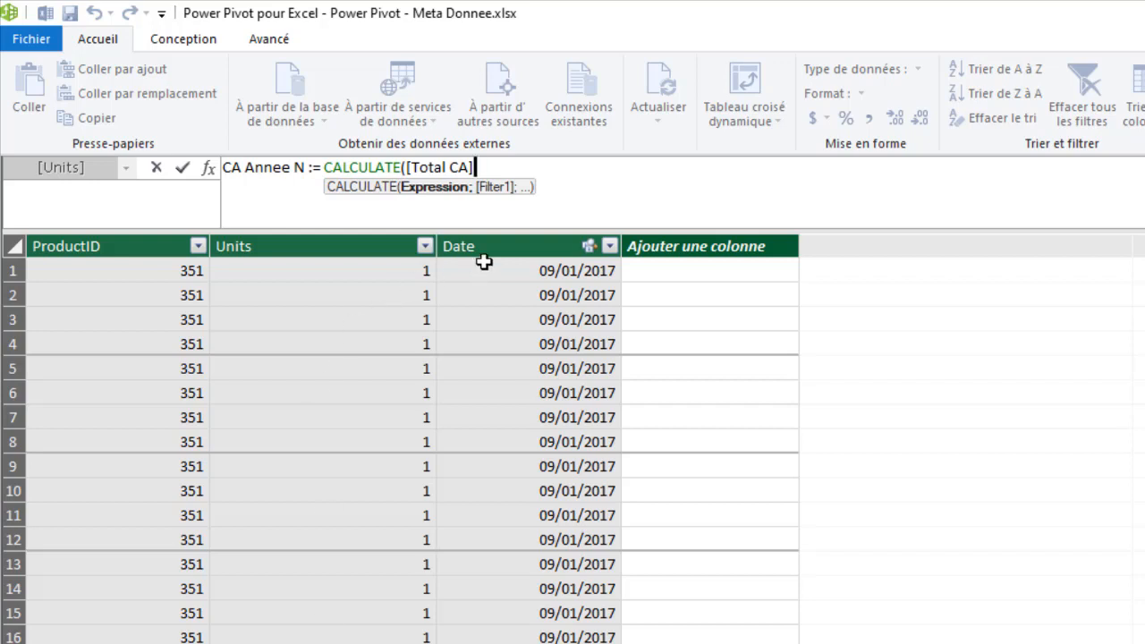
type(";")
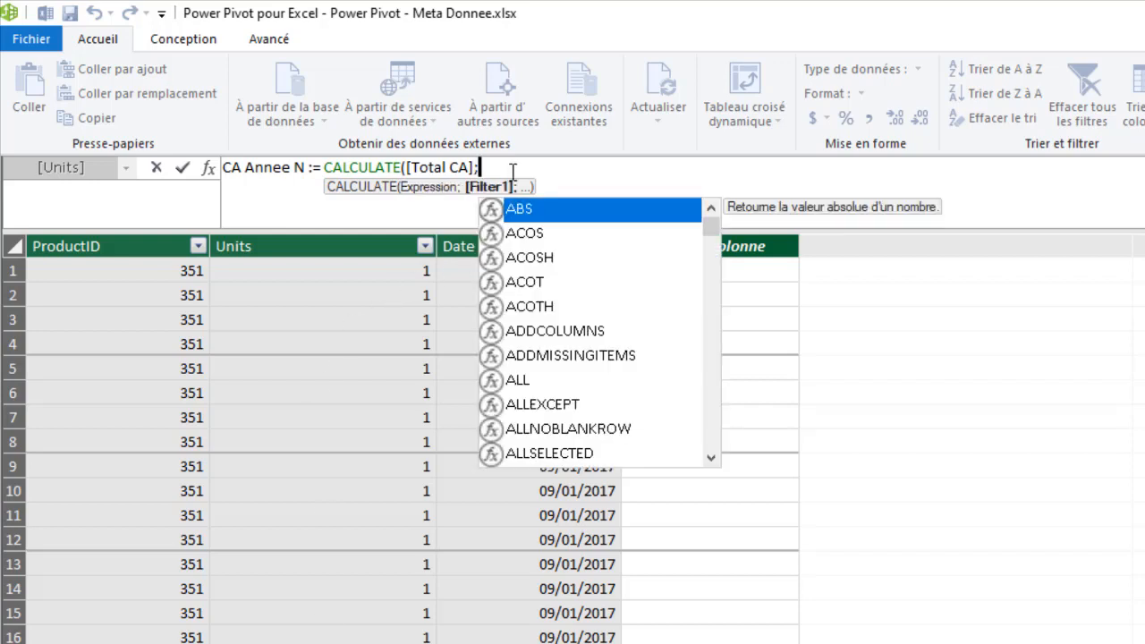
type("FIL")
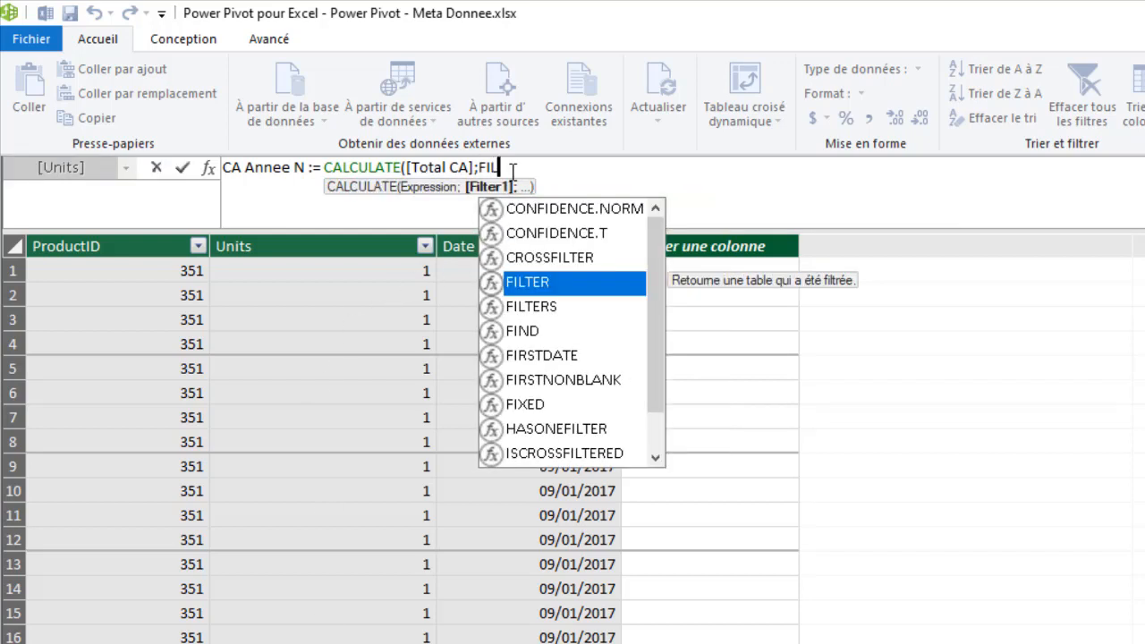
type("TER(")
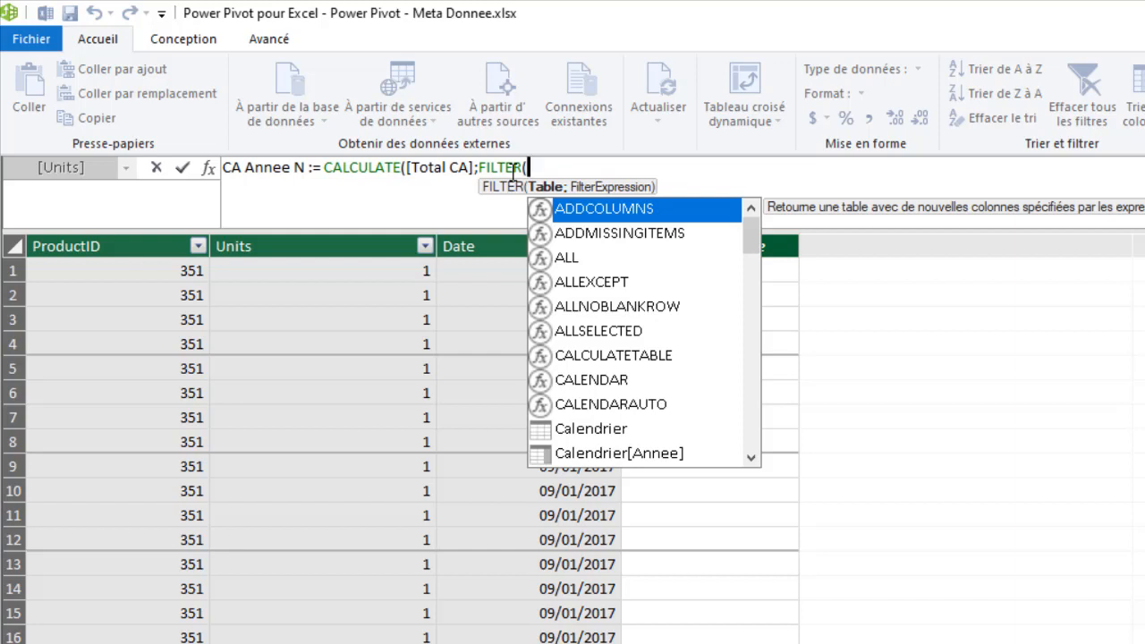
- Rename the measure being written to CA 2018, keeping the rest of its formula
left_click(305, 168)
key("BackSpace")
key("BackSpace")
key("BackSpace")
key("BackSpace")
key("BackSpace")
key("BackSpace")
key("BackSpace")
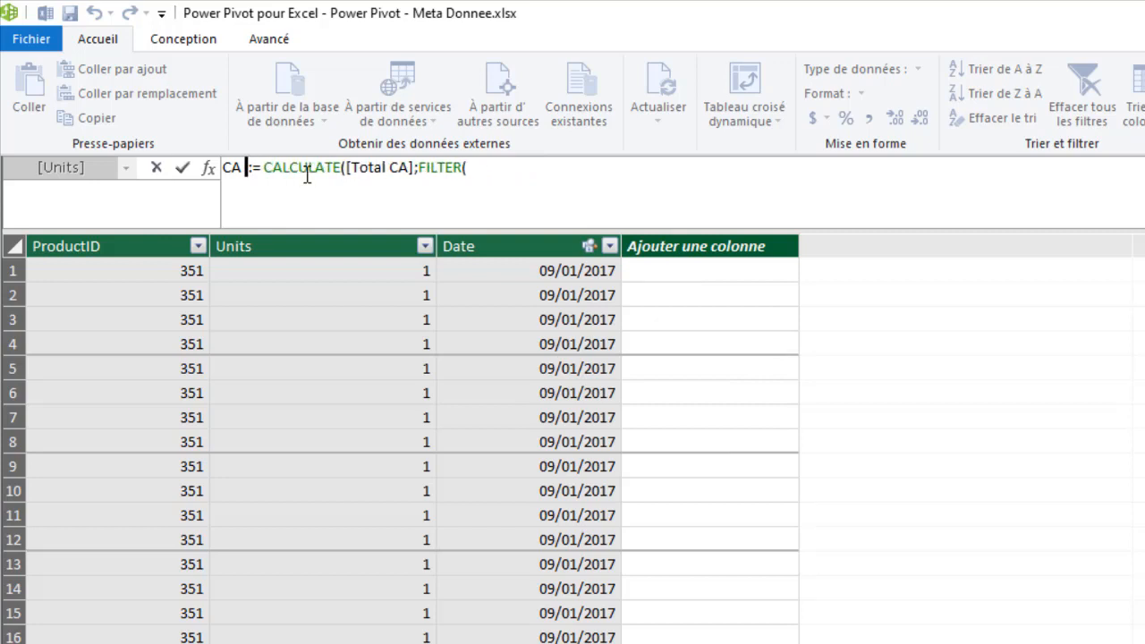
type("2018")
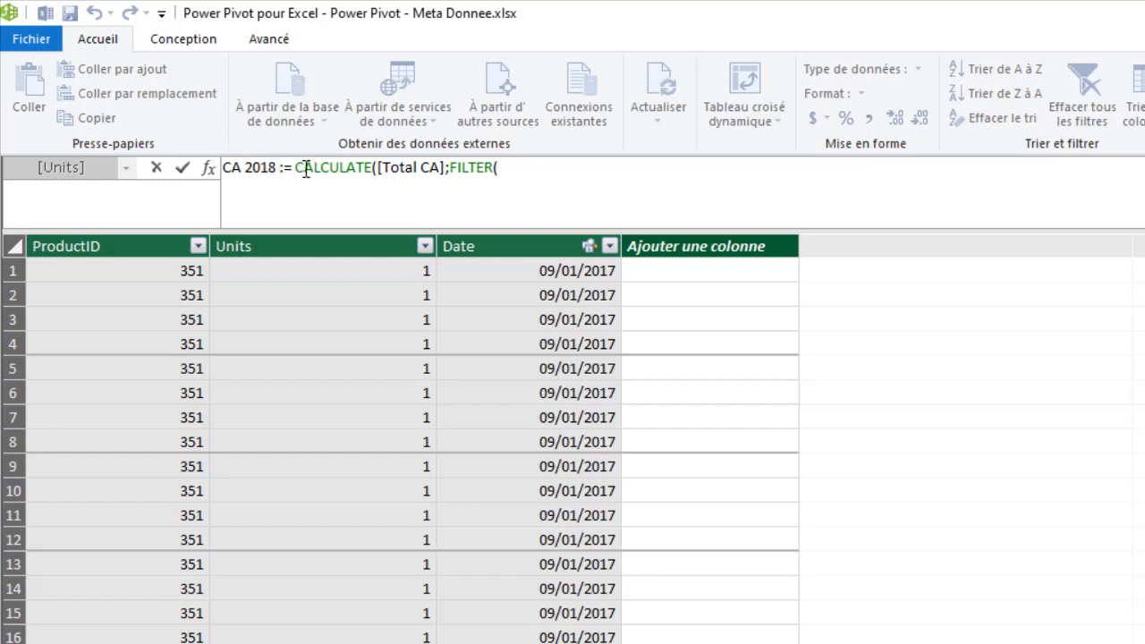
- Enter DataSource as the table argument of the FILTER function, followed by the argument separator
left_click(531, 166)
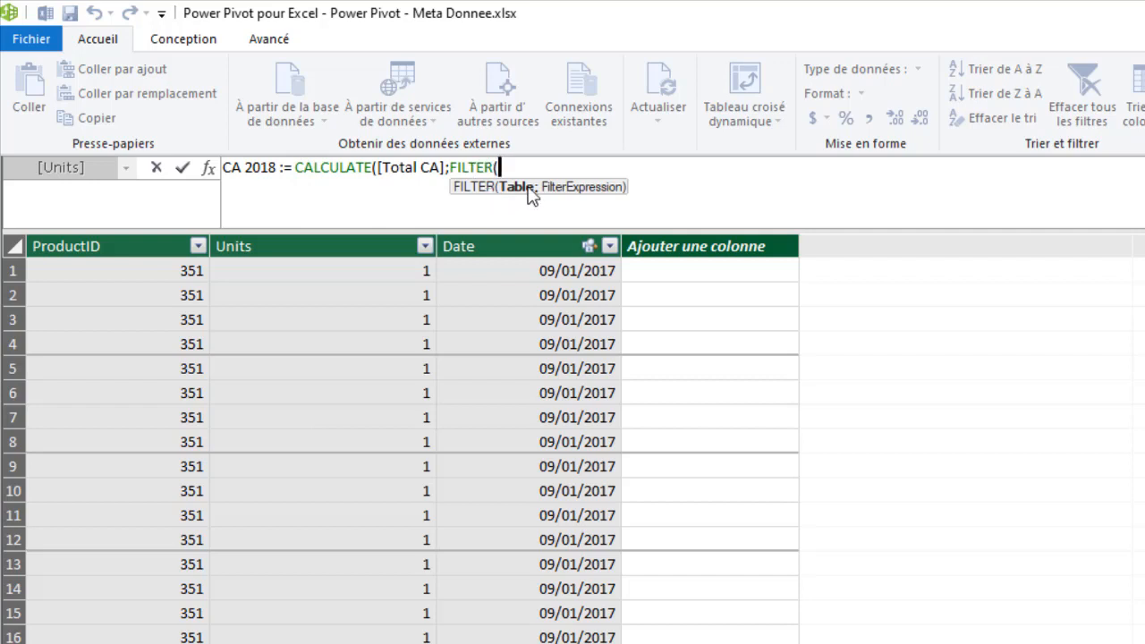
type("da")
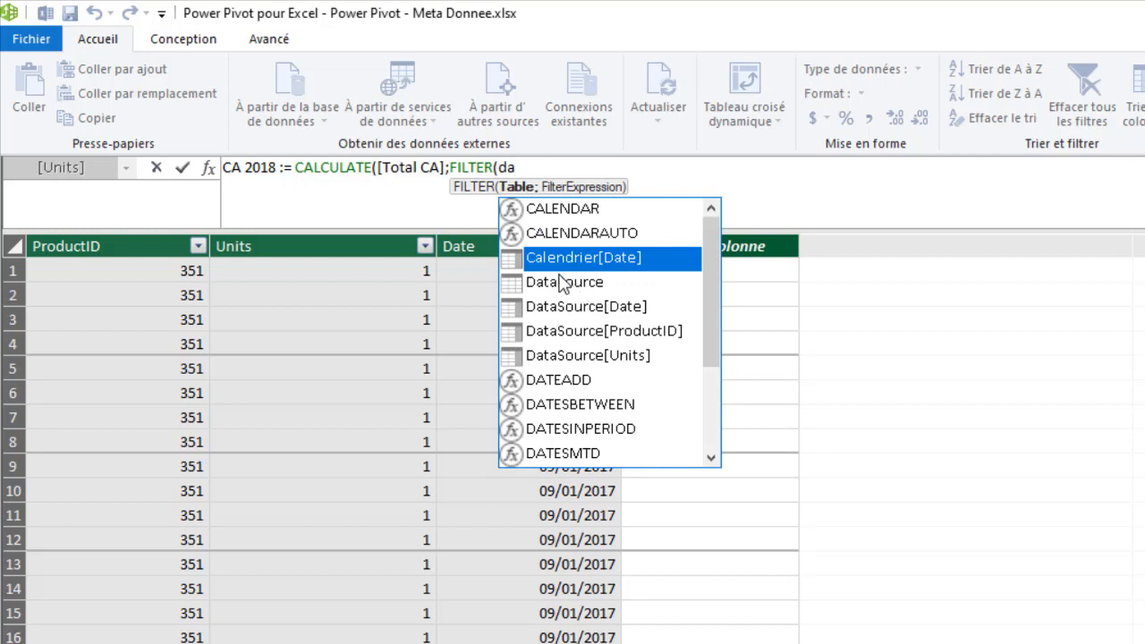
double_click(564, 283)
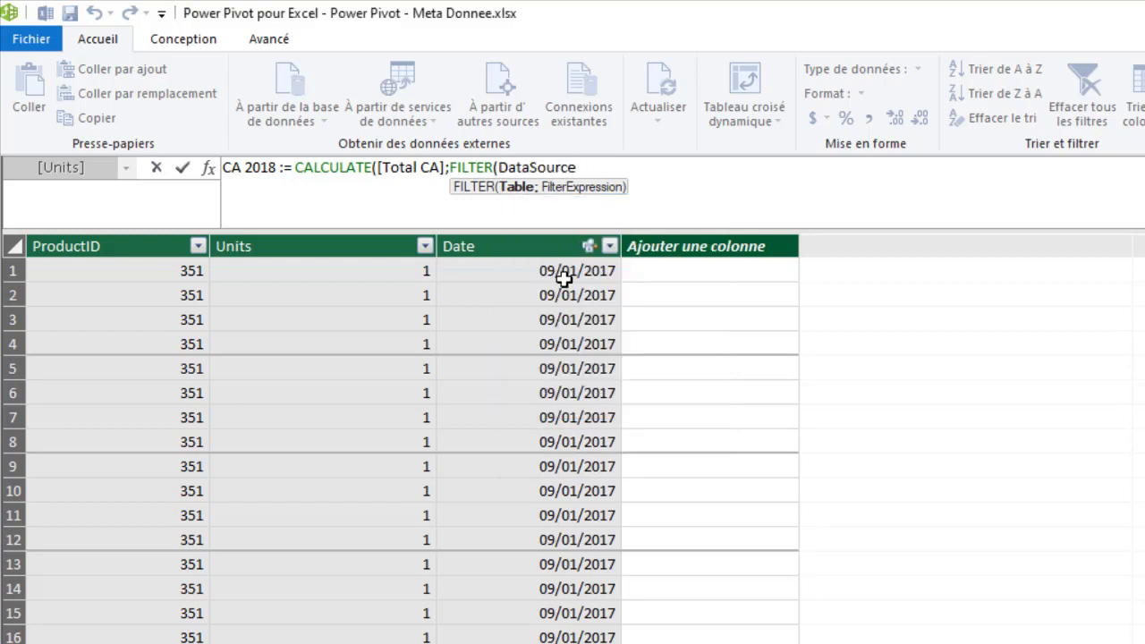
type(";")
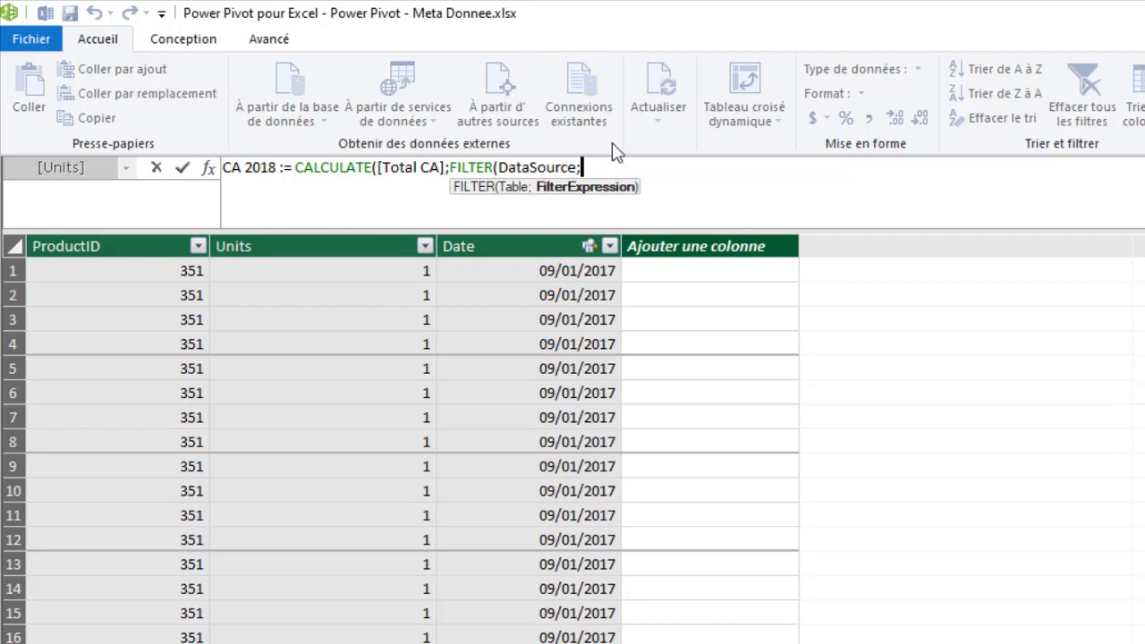
type("ca")
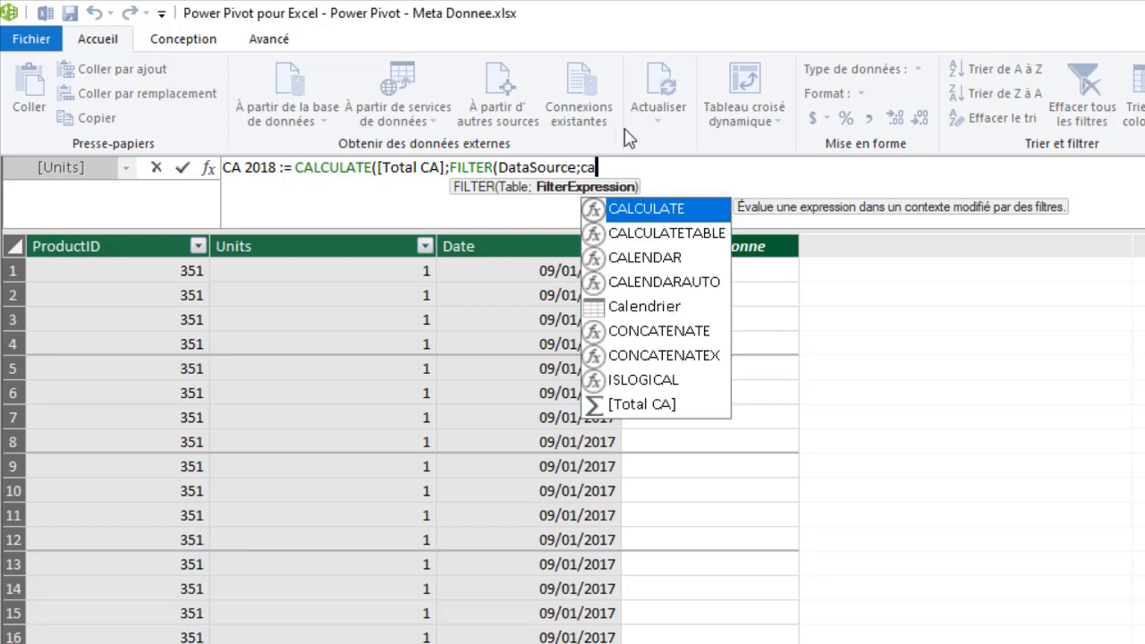
left_click(635, 167)
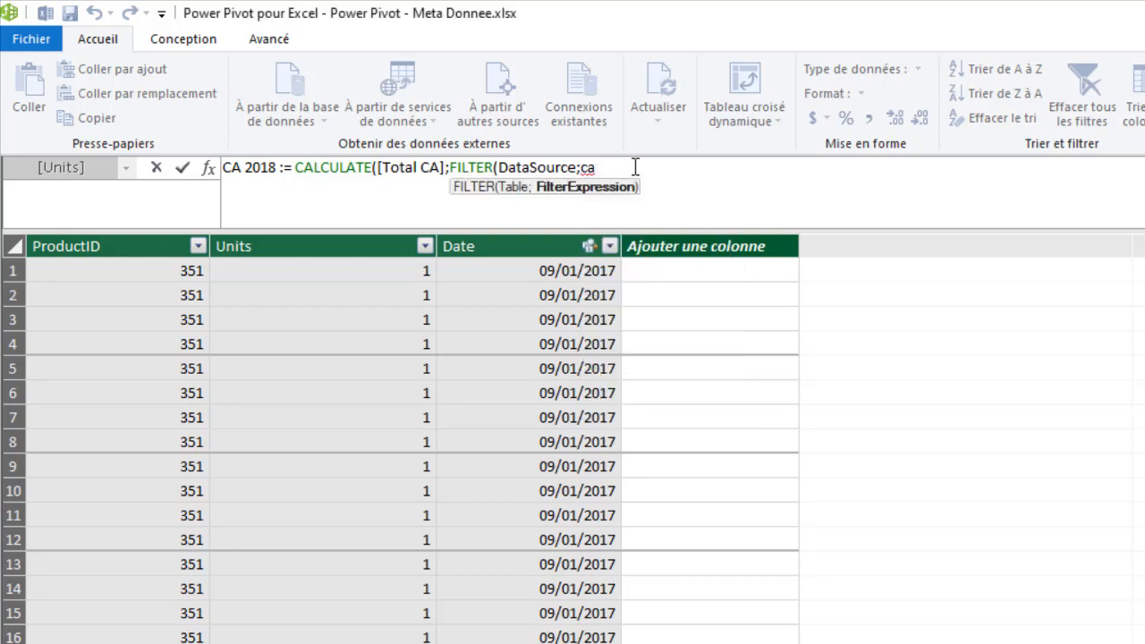
key("BackSpace")
key("BackSpace")
type("ann")
key("BackSpace")
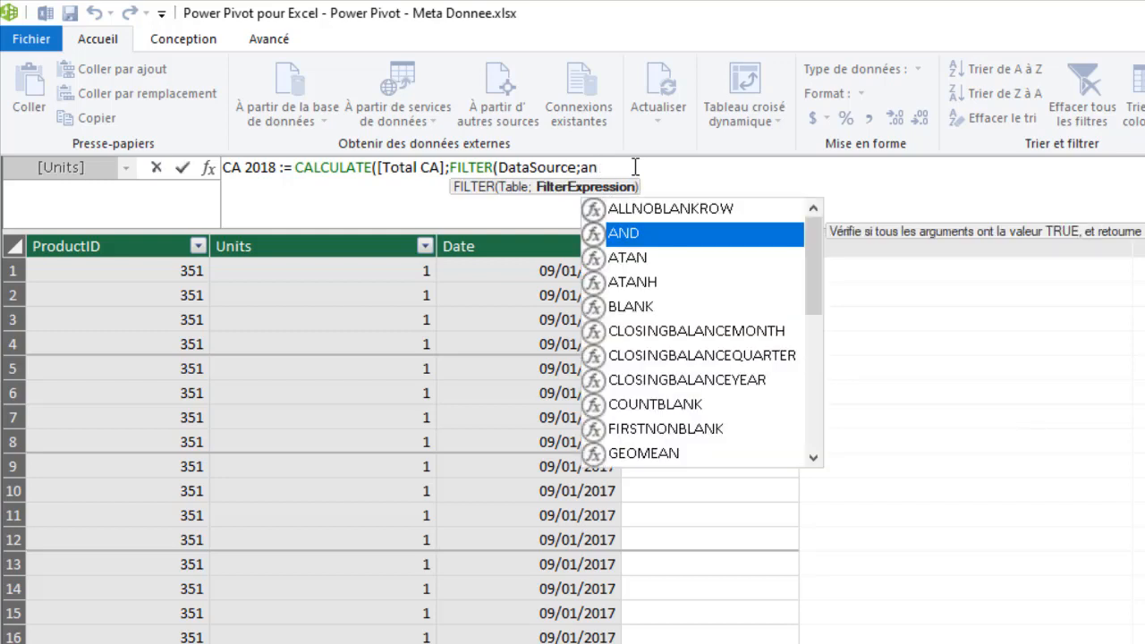
key("BackSpace")
key("BackSpace")
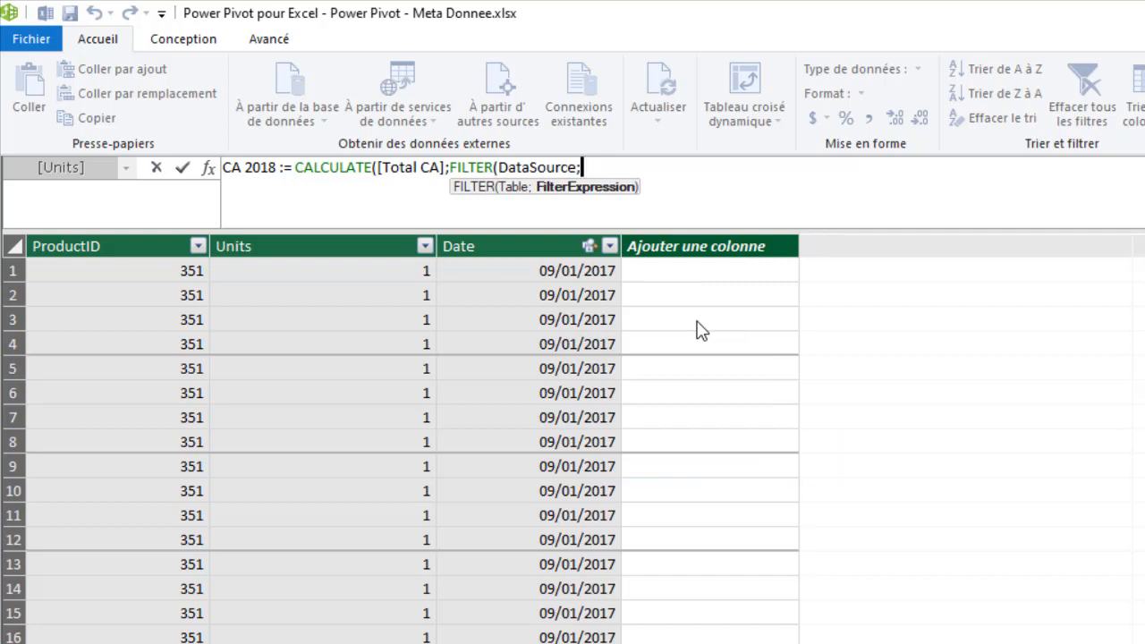
- Replace the DataSource table argument of the FILTER function with the Calendrier table, followed by the argument separator
key("BackSpace")
key("BackSpace")
key("BackSpace")
key("BackSpace")
key("BackSpace")
key("BackSpace")
key("BackSpace")
key("BackSpace")
key("BackSpace")
key("BackSpace")
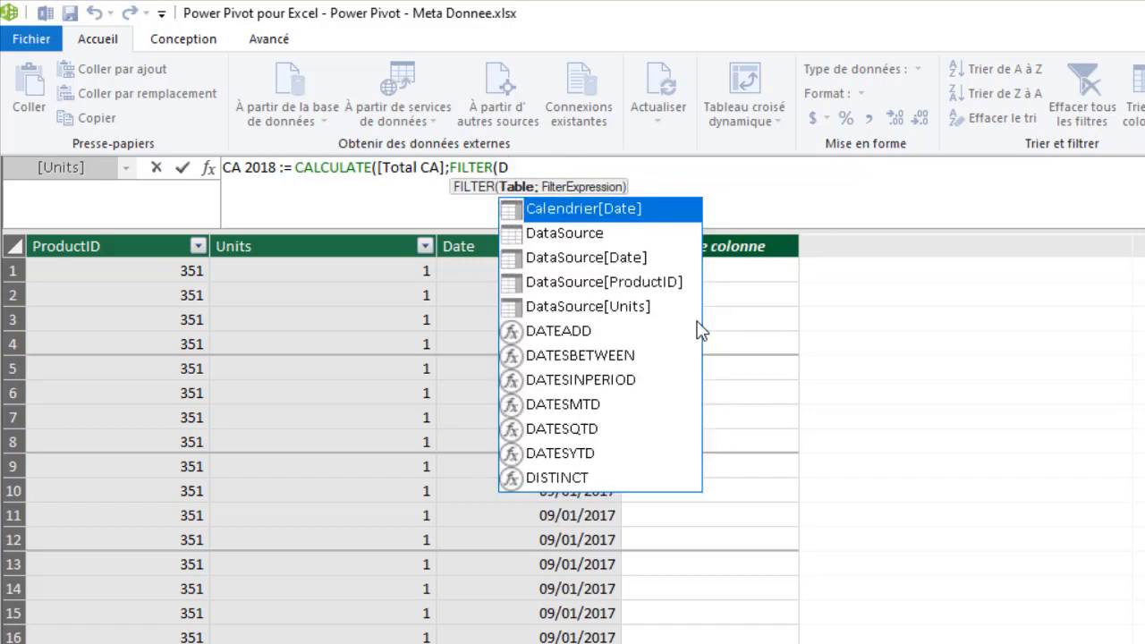
key("BackSpace")
type("cla")
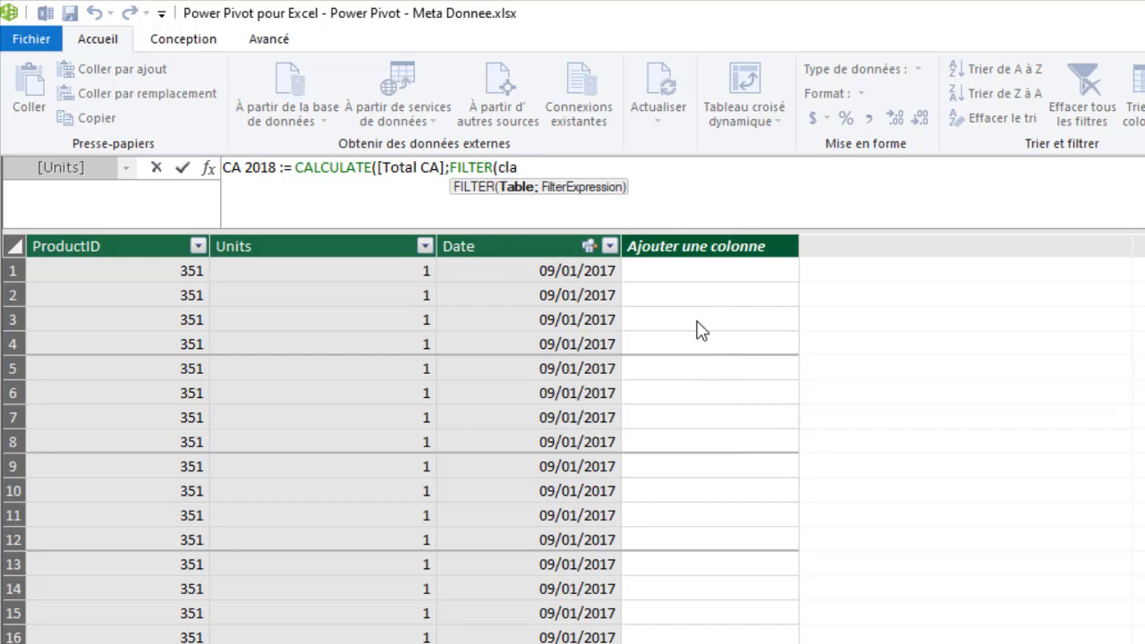
key("BackSpace")
key("BackSpace")
key("BackSpace")
type("cam")
key("BackSpace")
key("BackSpace")
key("BackSpace")
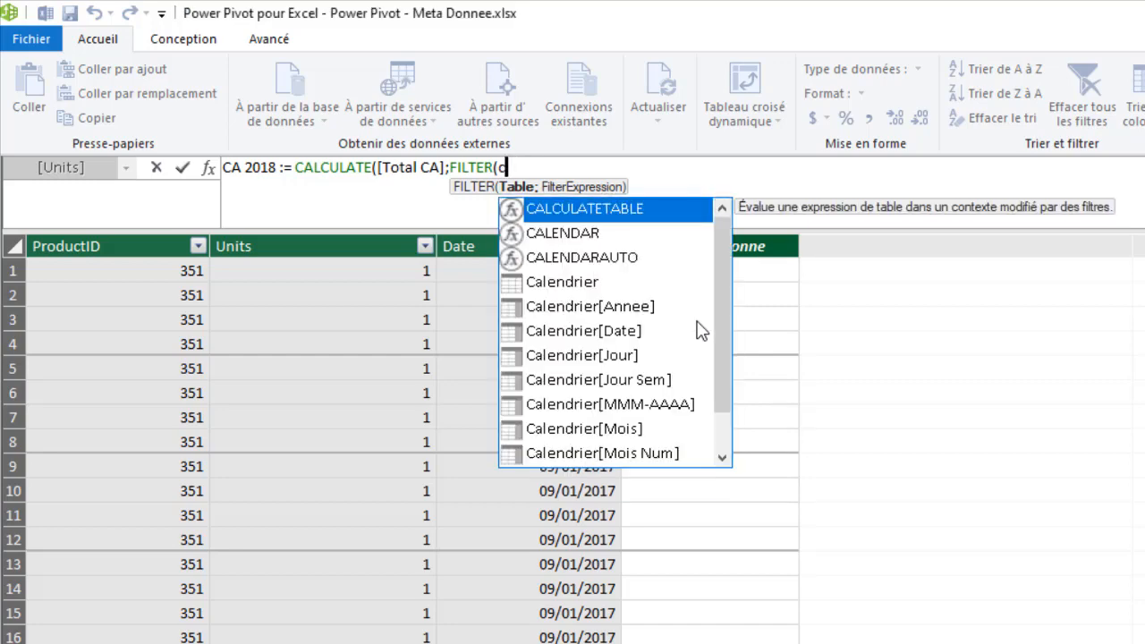
type("cl")
key("BackSpace")
type("a")
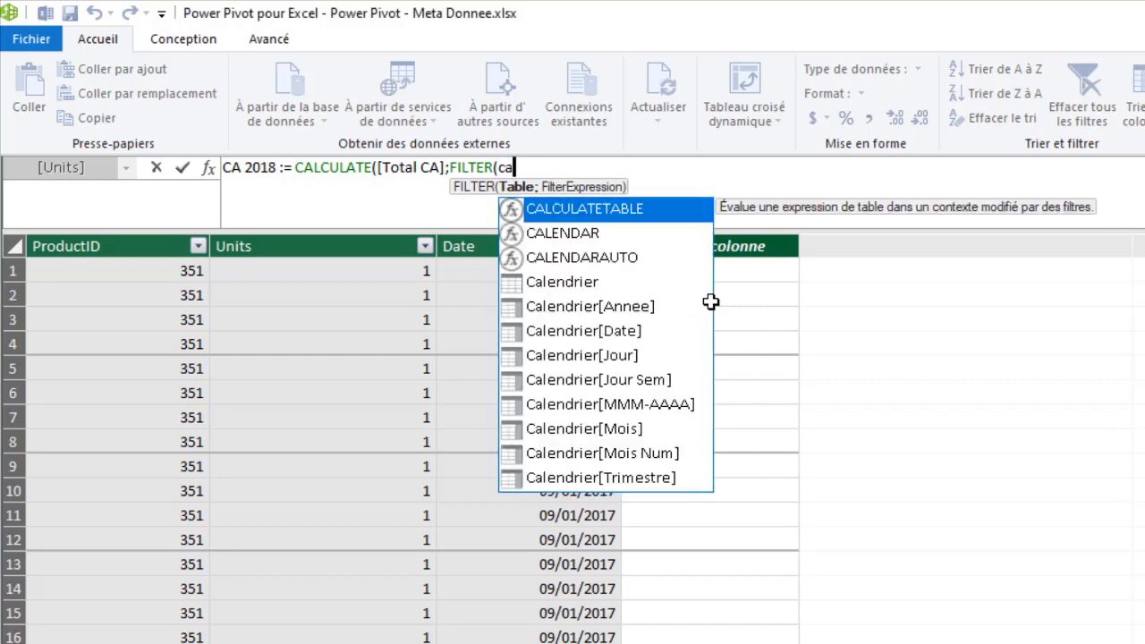
double_click(590, 280)
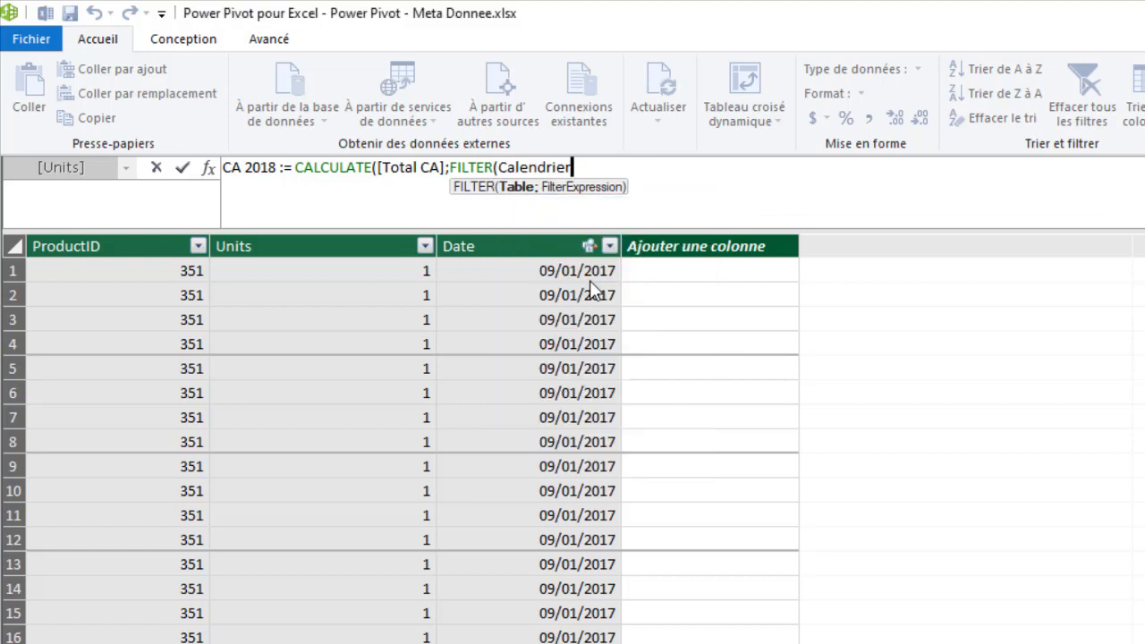
type(";")
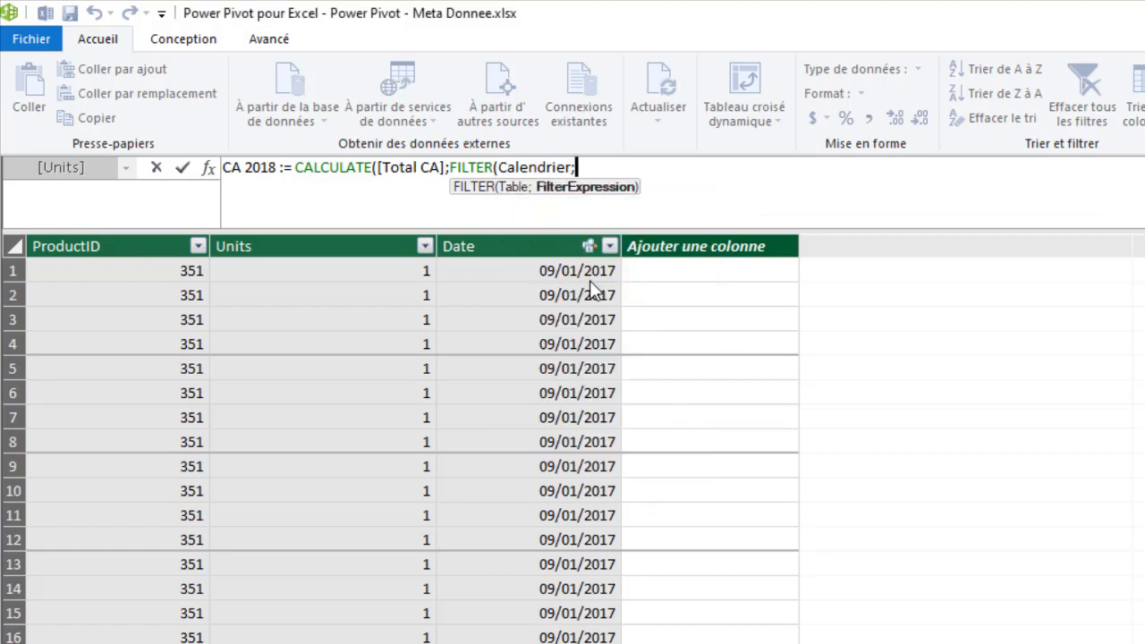
- Complete the CA 2018 measure with the filter condition Calendrier[Annee]=2018 and format it as € Français (France) currency without decimals
type("c")
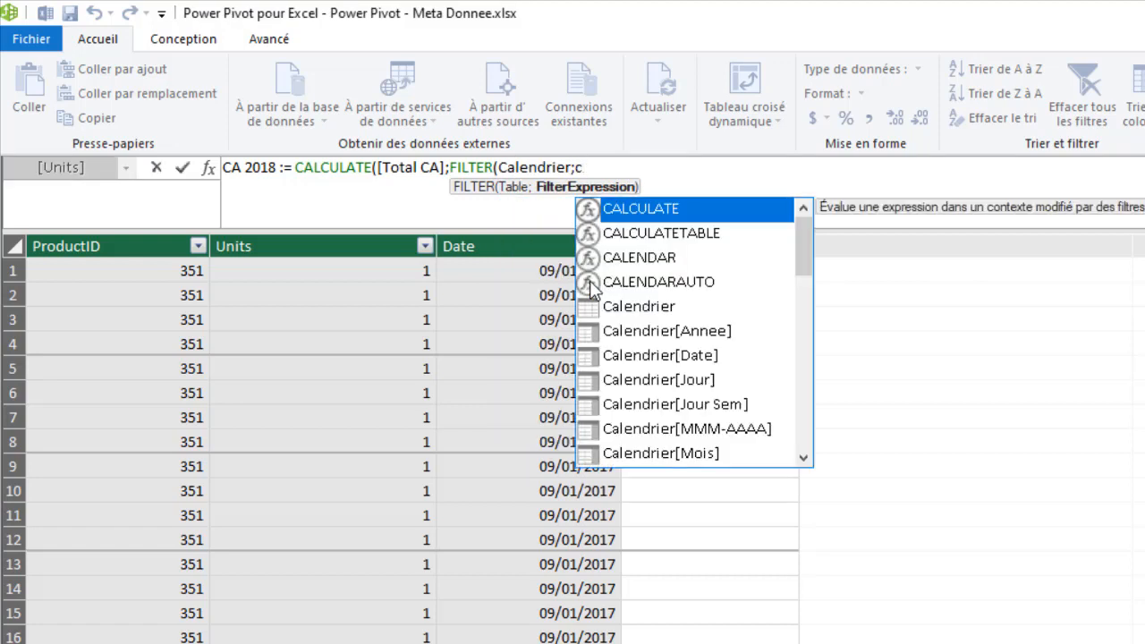
double_click(684, 333)
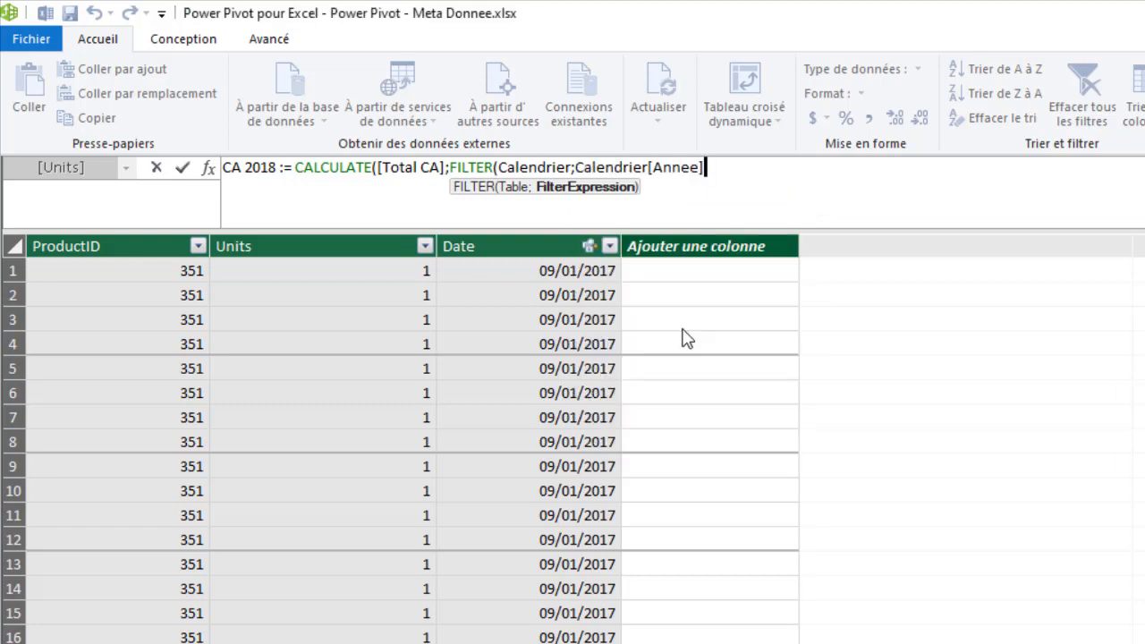
type("=2018")
type(")")
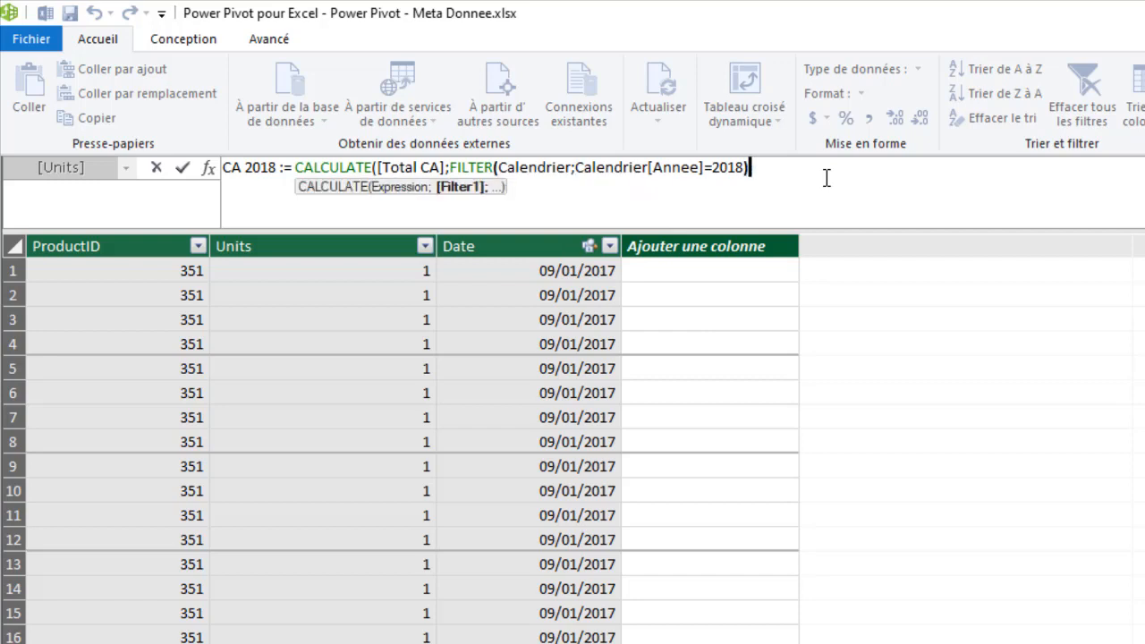
type(")")
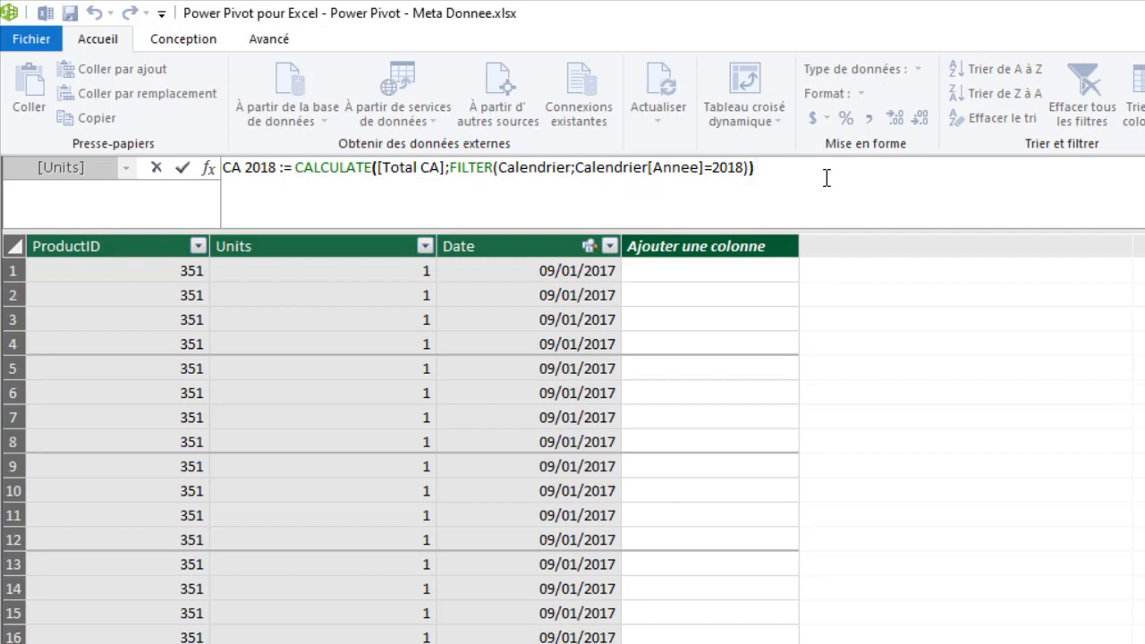
key("Return")
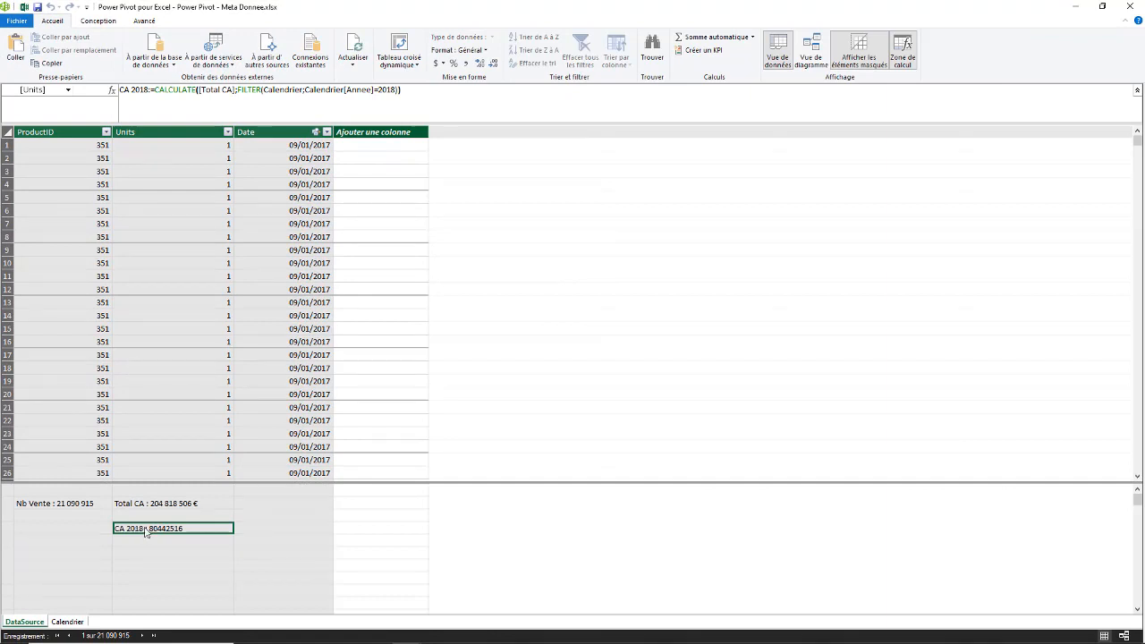
left_click(441, 63)
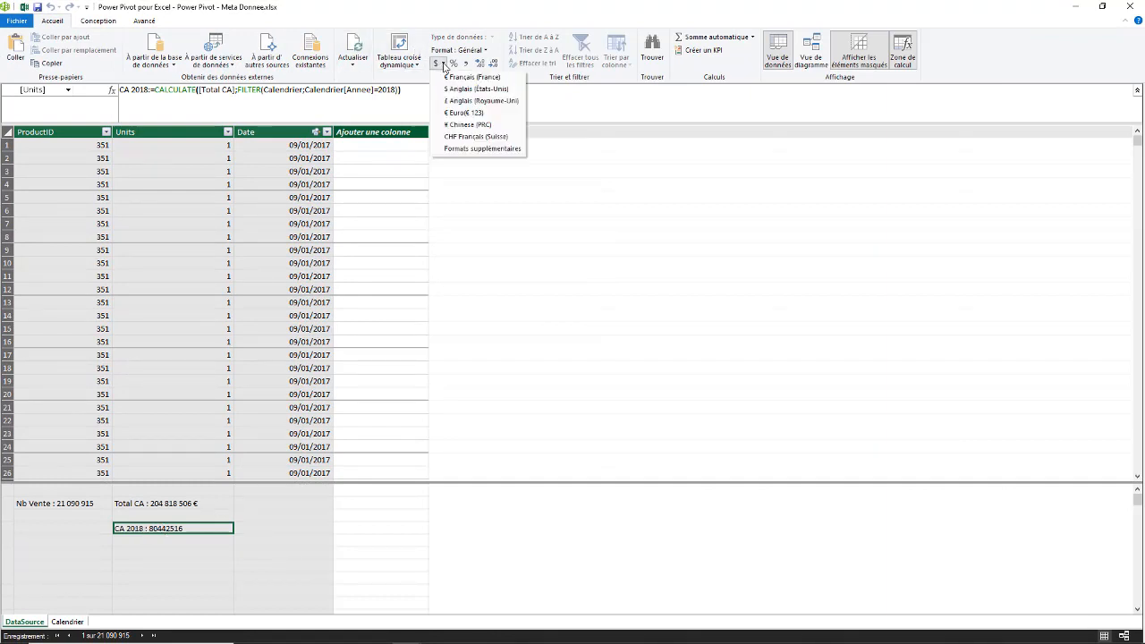
left_click(455, 78)
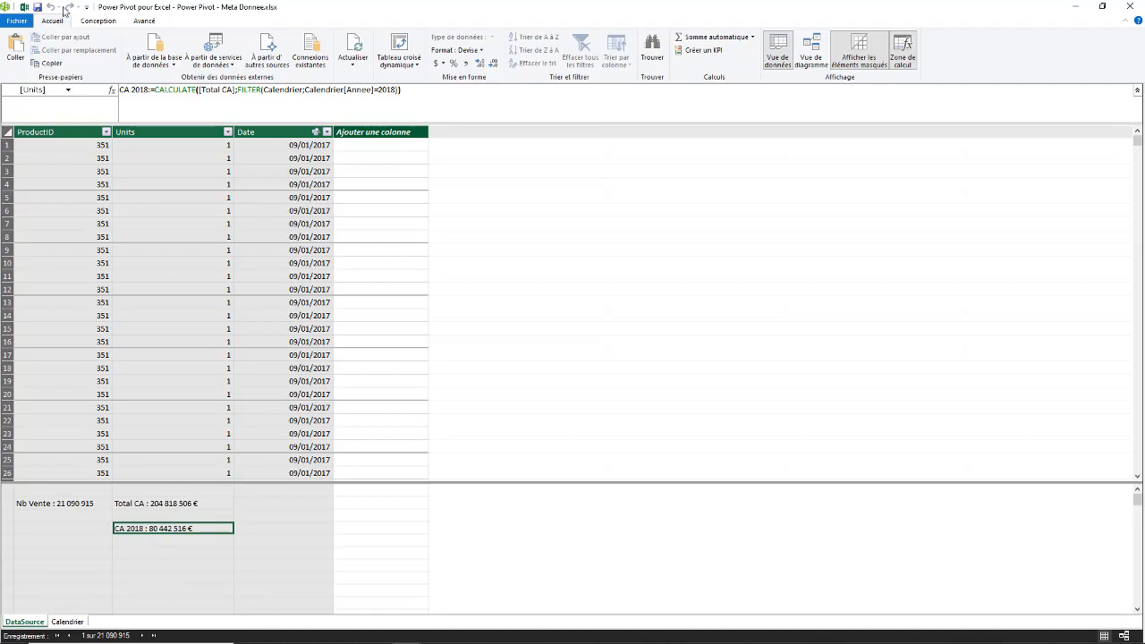
- Switch to the Excel dashboard and filter its pivot table to 2017 with the Annee slicer
left_click(24, 8)
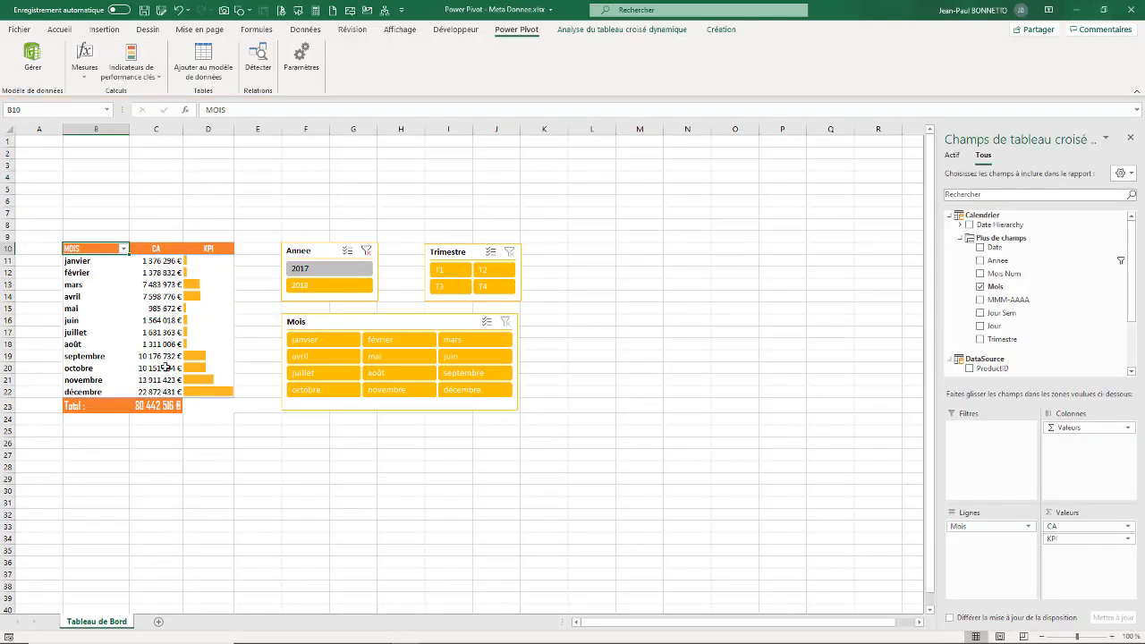
left_click(312, 270)
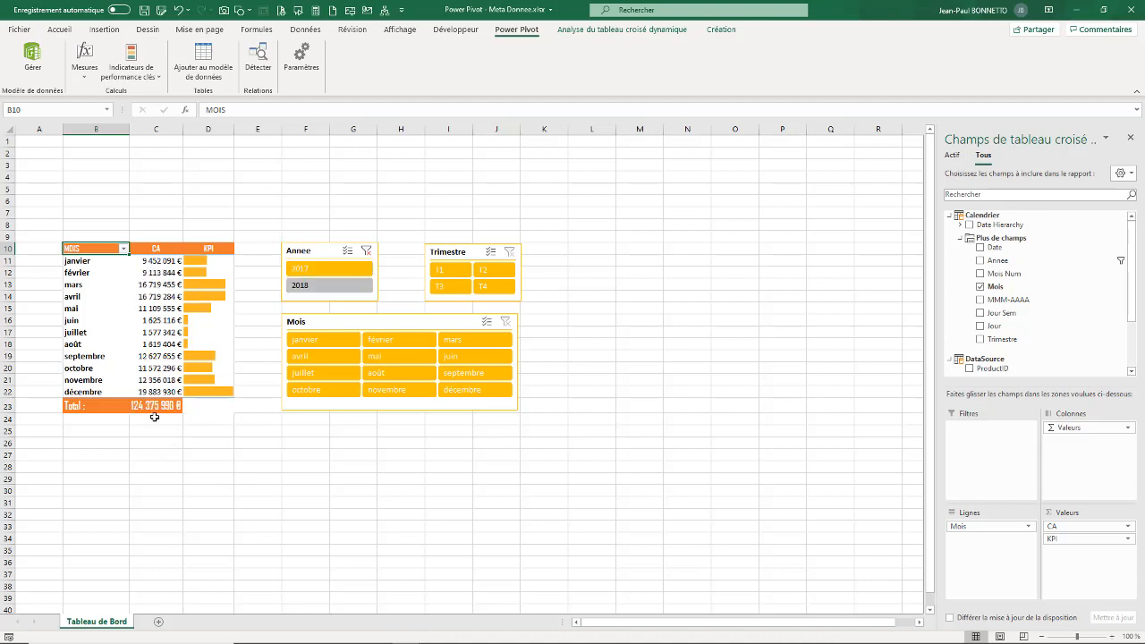
- Return to the Power Pivot window and copy the whole CA 2018 formula into the empty calculation cell directly below it
left_click(33, 54)
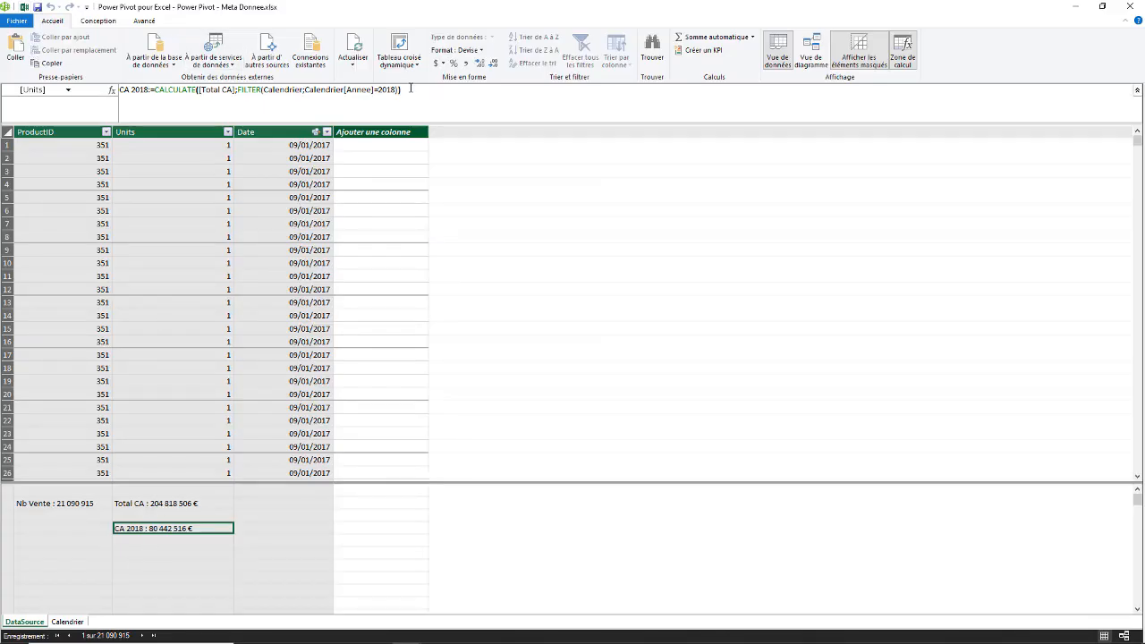
left_click_drag(404, 90, 116, 95)
key("ctrl+c")
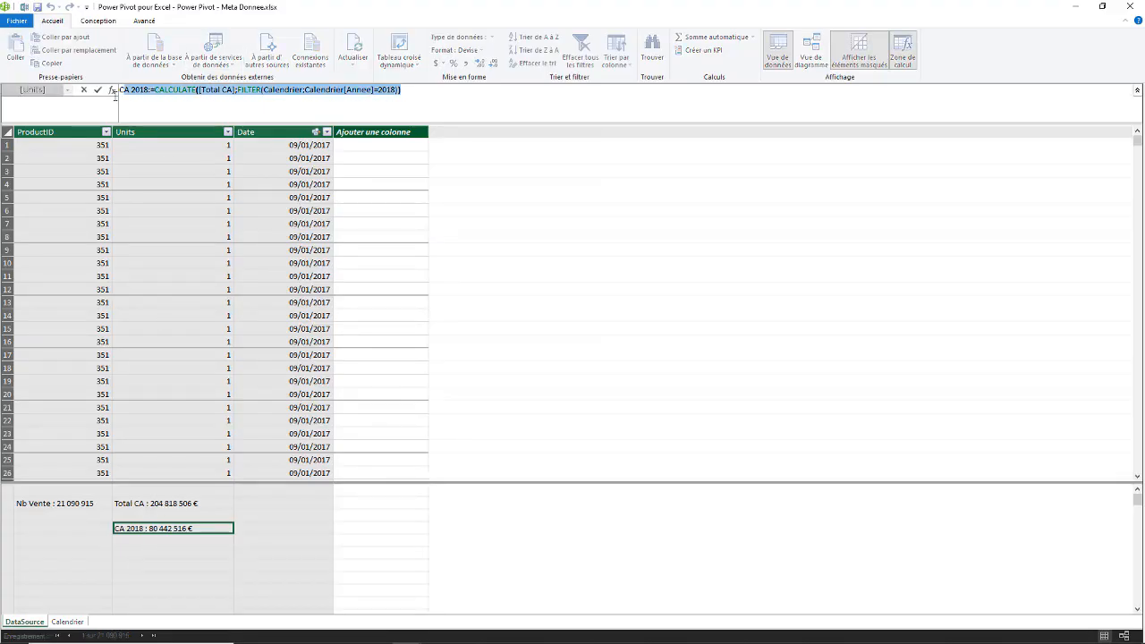
left_click(147, 549)
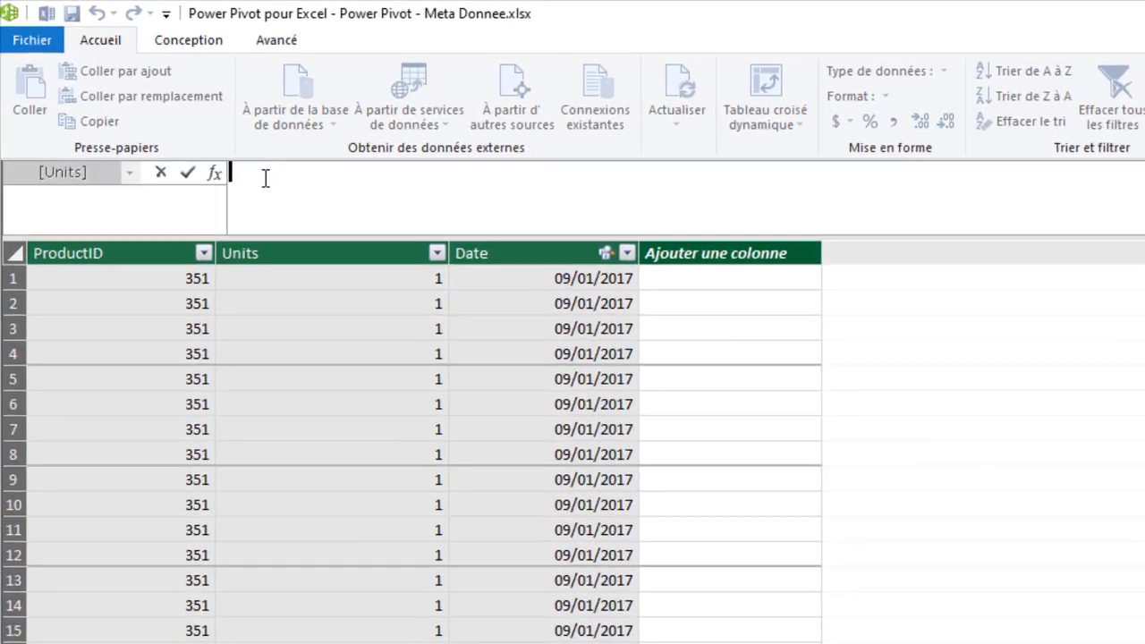
key("ctrl+v")
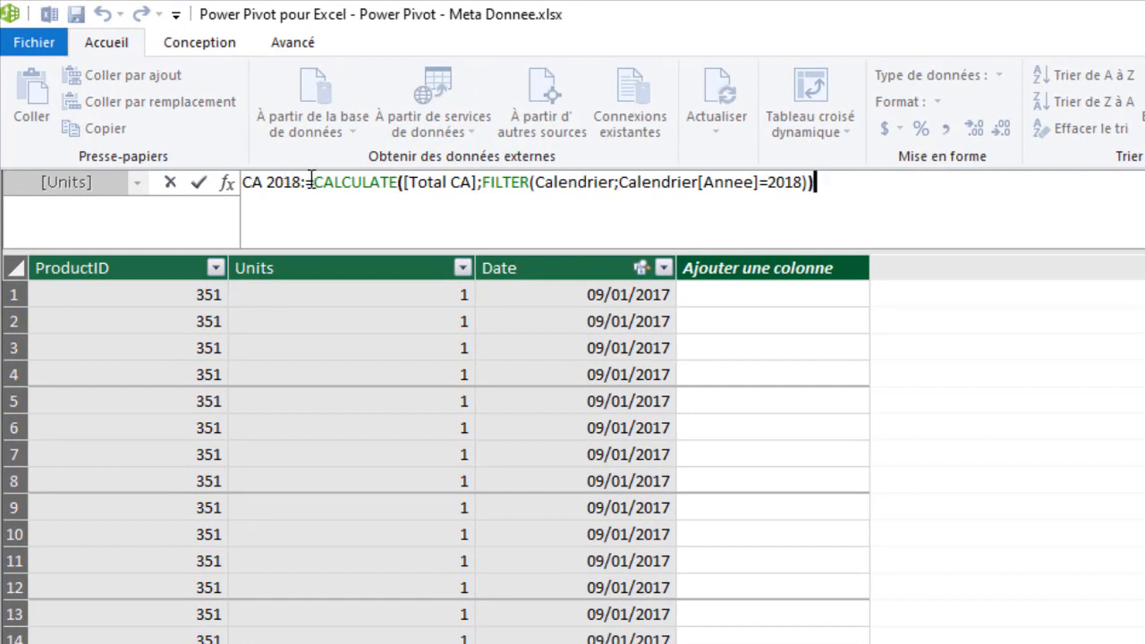
- Rename the copied measure to CA 2017 and set its Calendrier[Annee] filter condition to 2017
left_click(300, 187)
key("BackSpace")
type("7")
left_click(802, 185)
key("BackSpace")
type("7")
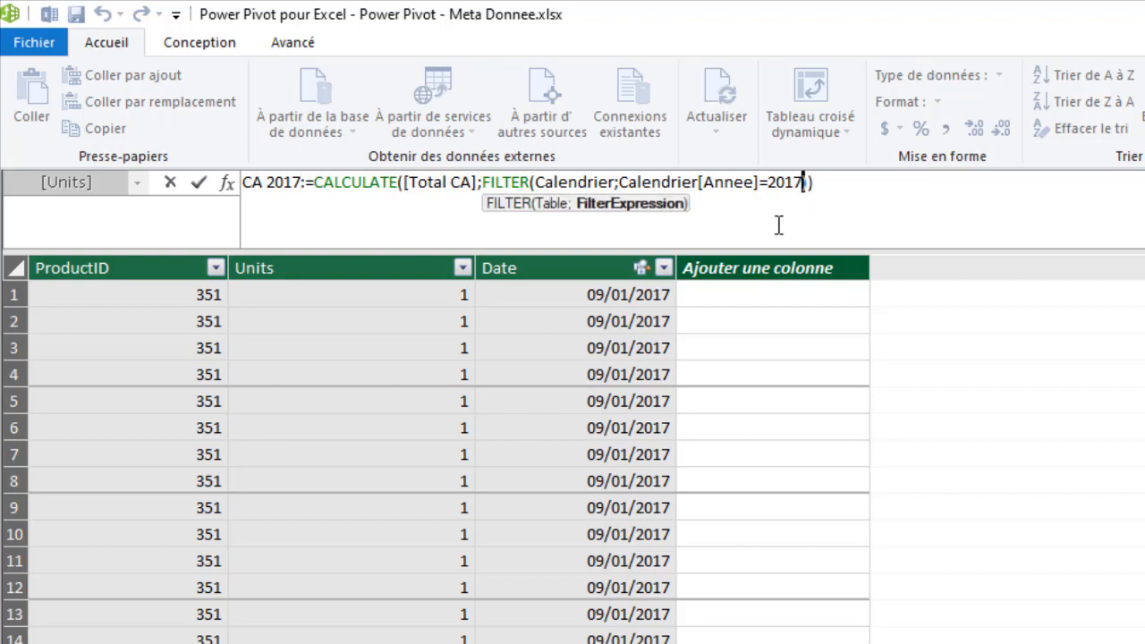
key("Return")
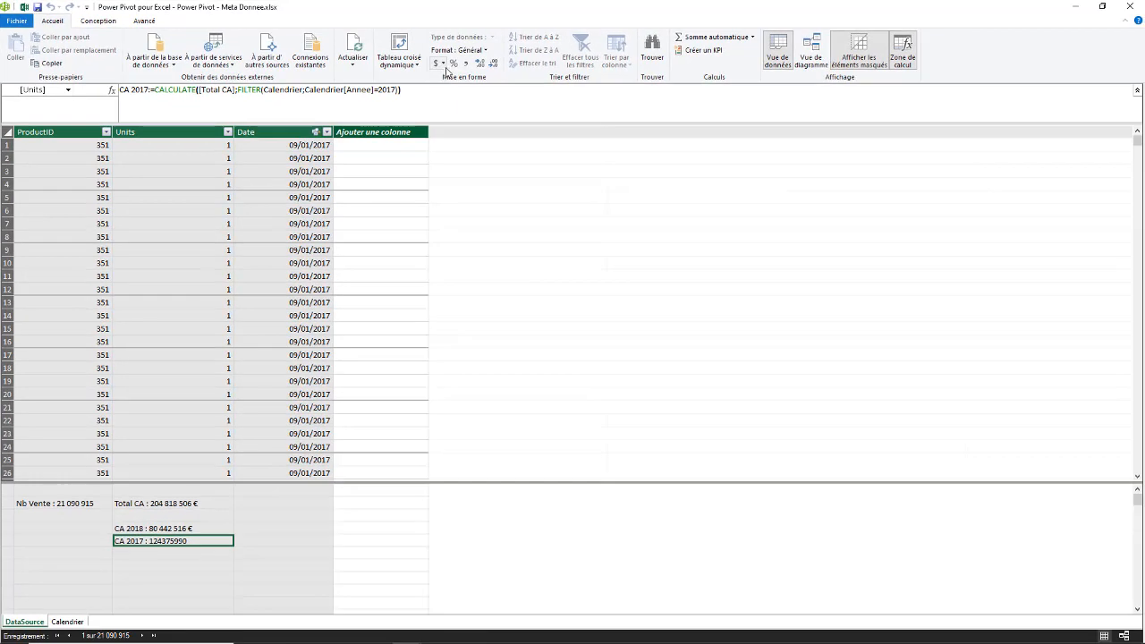
- Format the CA 2017 measure as € Français (France) currency without decimals
left_click(452, 65)
left_click(460, 76)
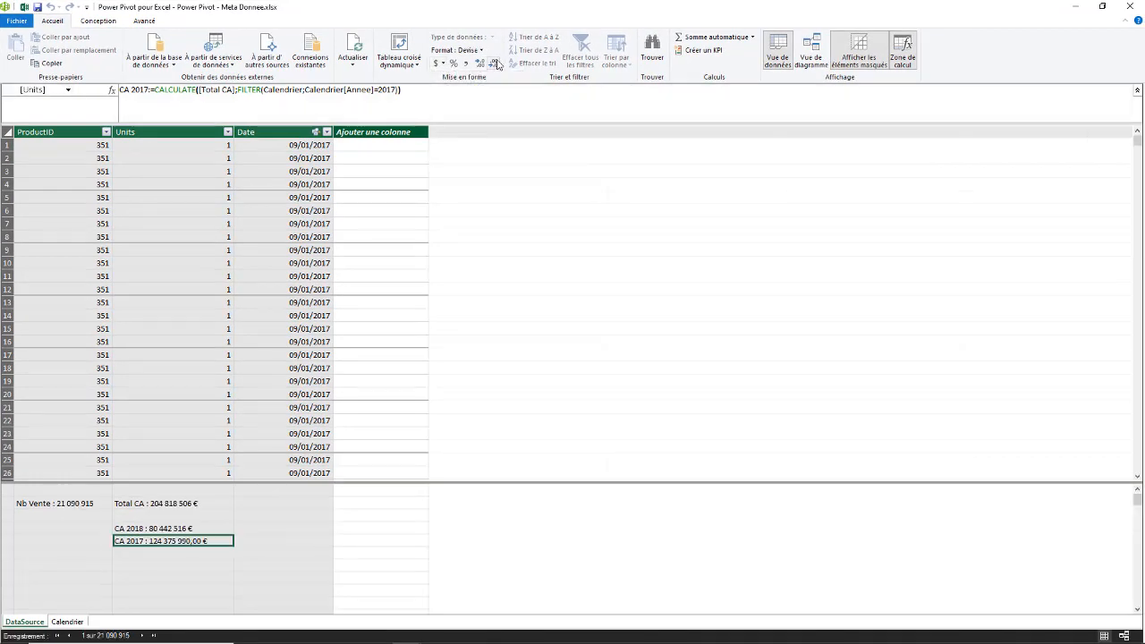
left_click(494, 64)
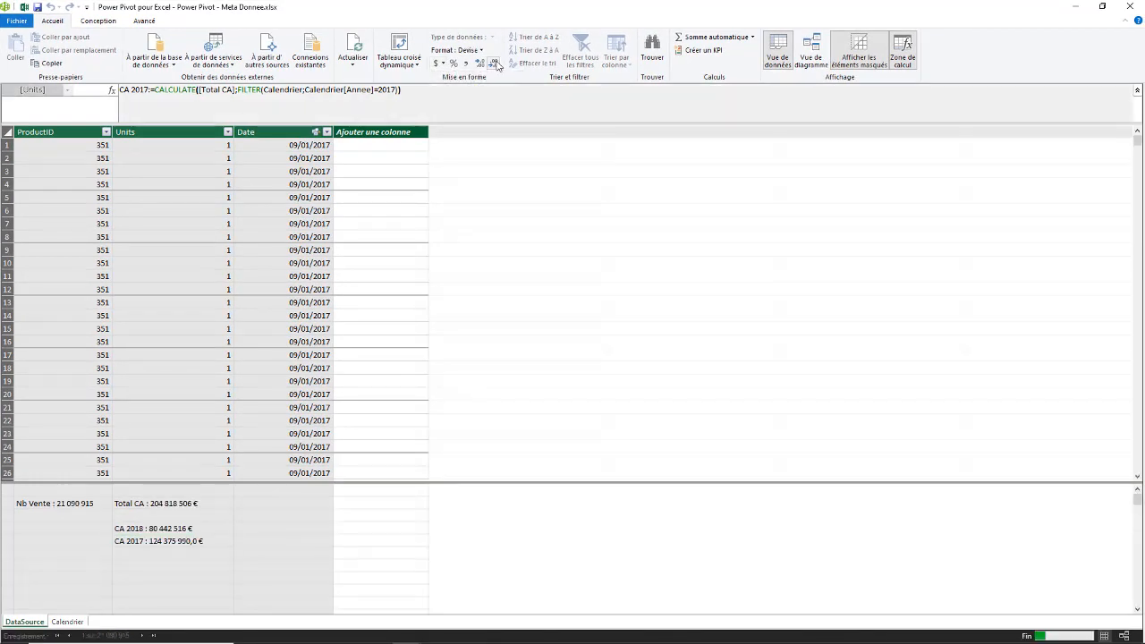
left_click(494, 63)
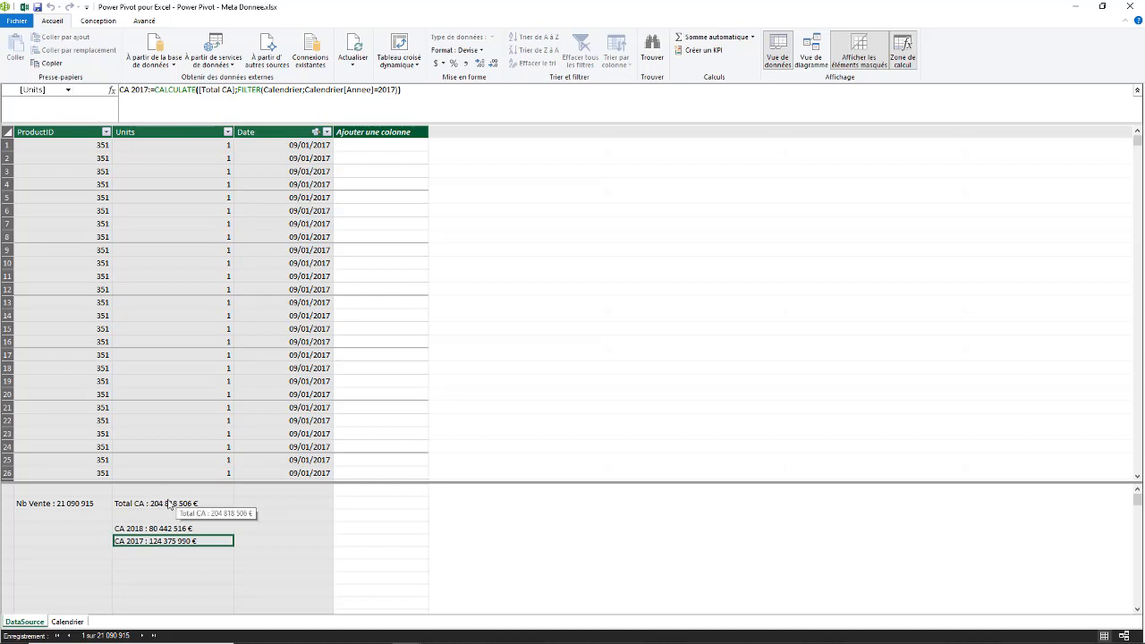
- Create a Delta measure two cells below CA 2017 with the formula [CA 2017]-[CA 2018]
left_click(134, 564)
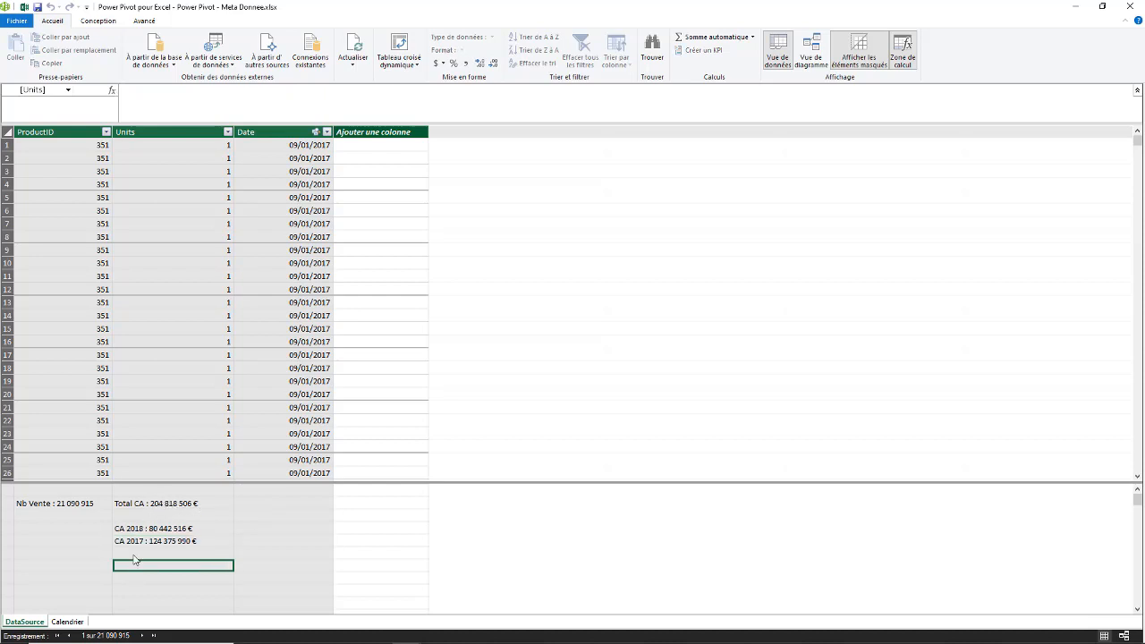
left_click(142, 90)
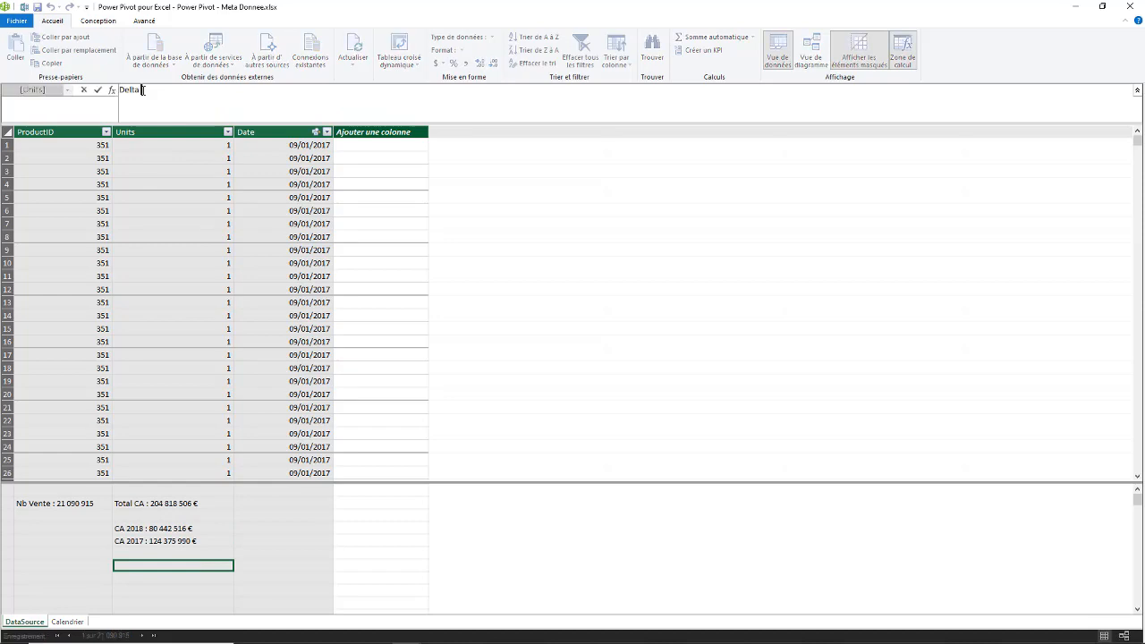
type("Delta =")
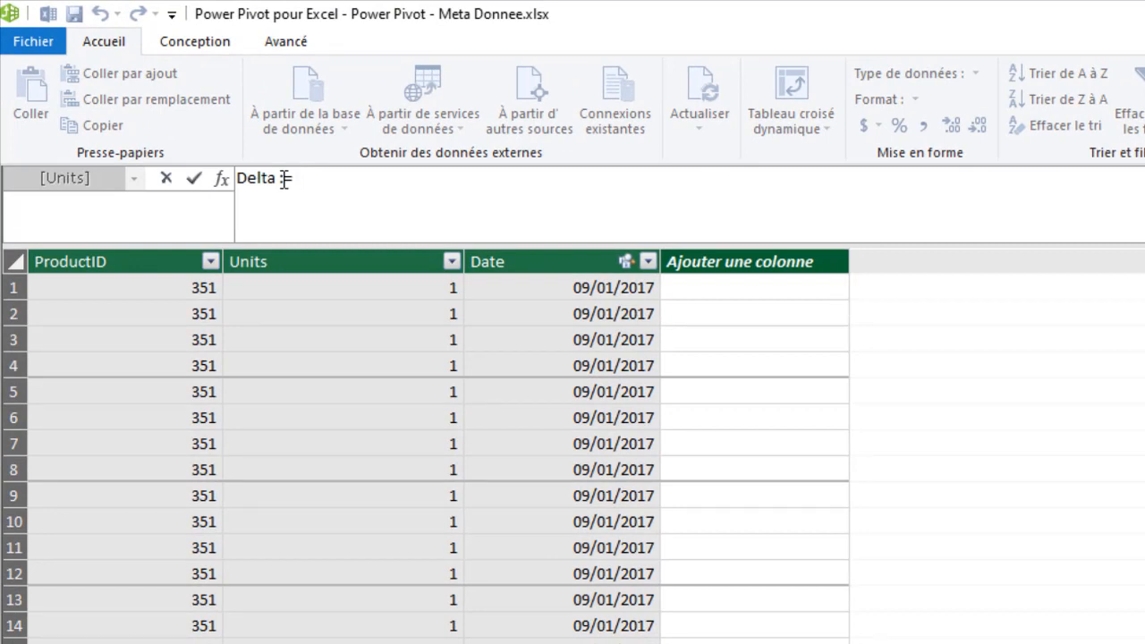
type(" ca")
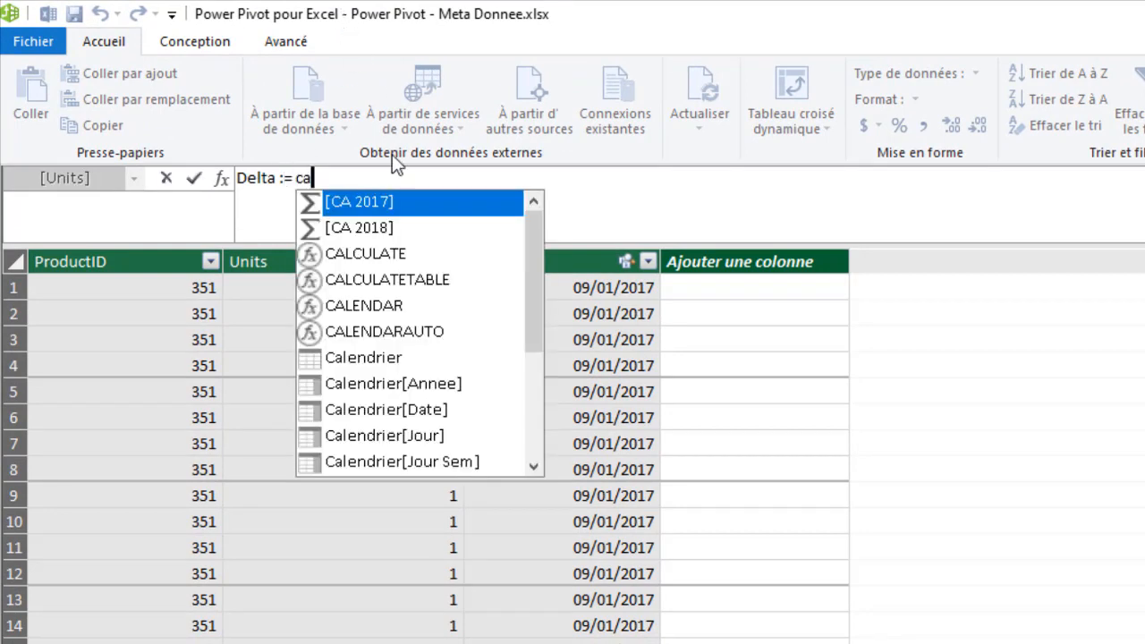
double_click(378, 202)
type("-")
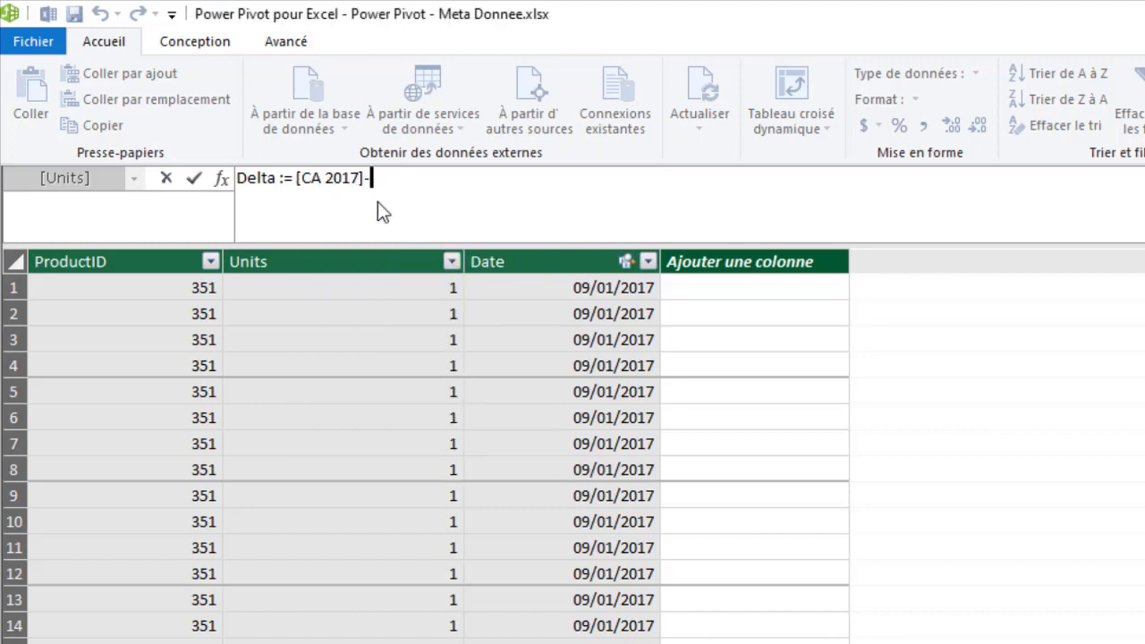
type("ca")
double_click(440, 230)
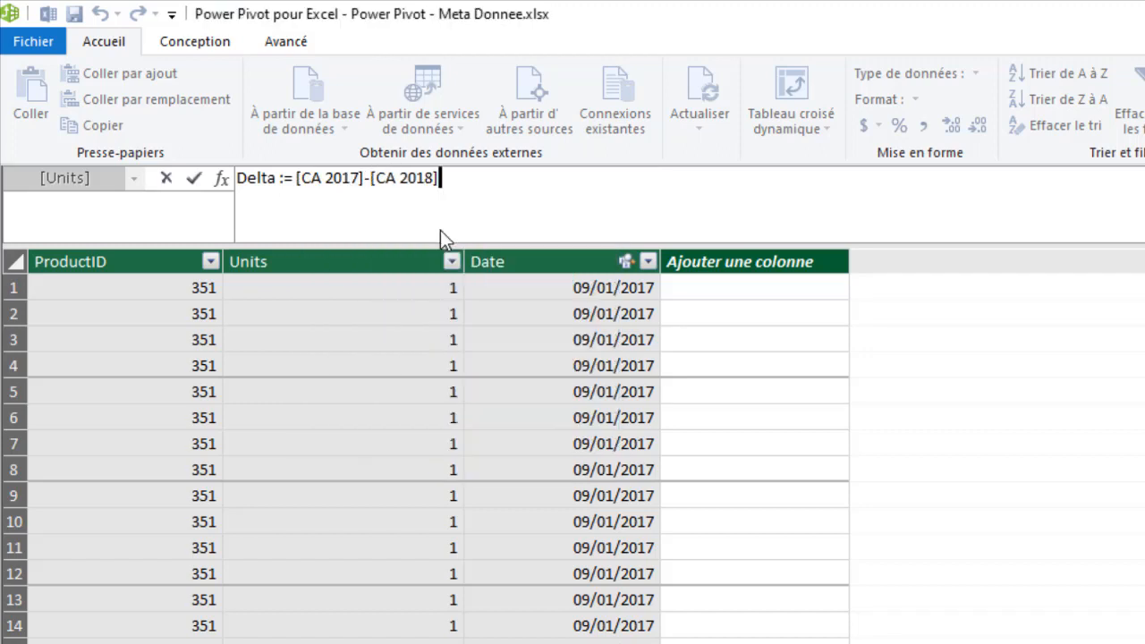
key("Return")
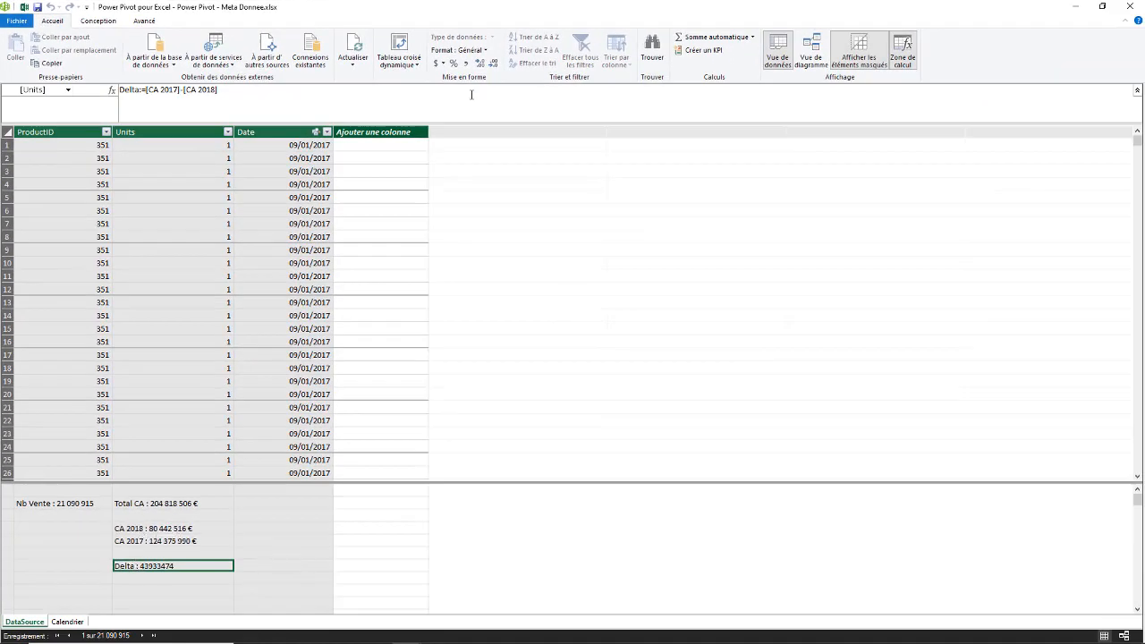
- Format the Delta measure as € Français (France) currency without decimals
left_click(440, 64)
left_click(469, 78)
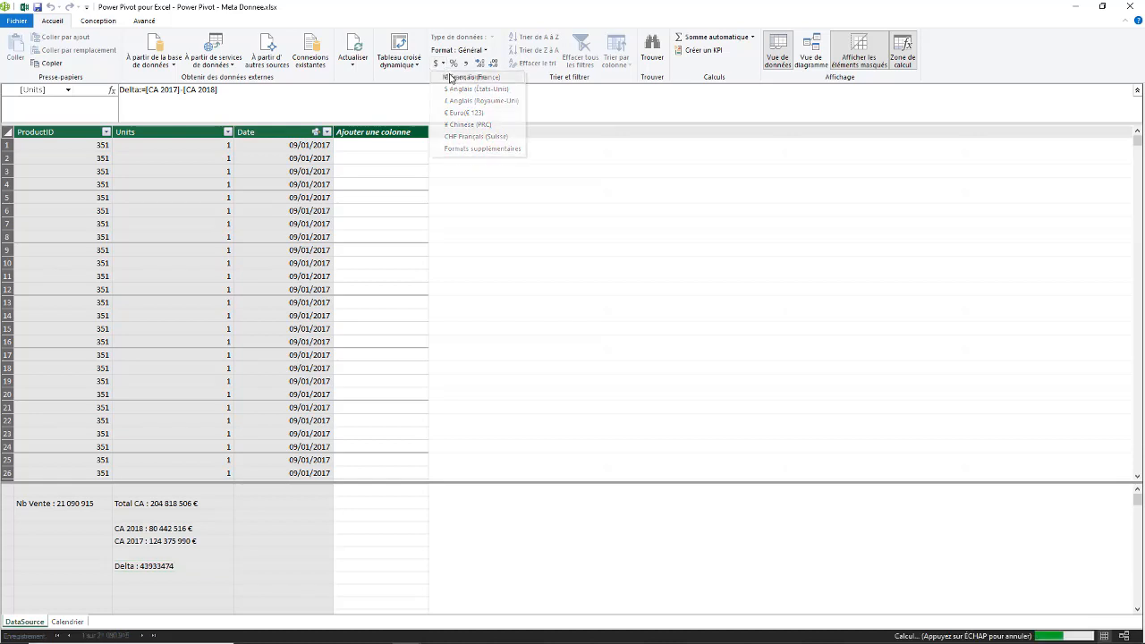
left_click(495, 64)
left_click(495, 65)
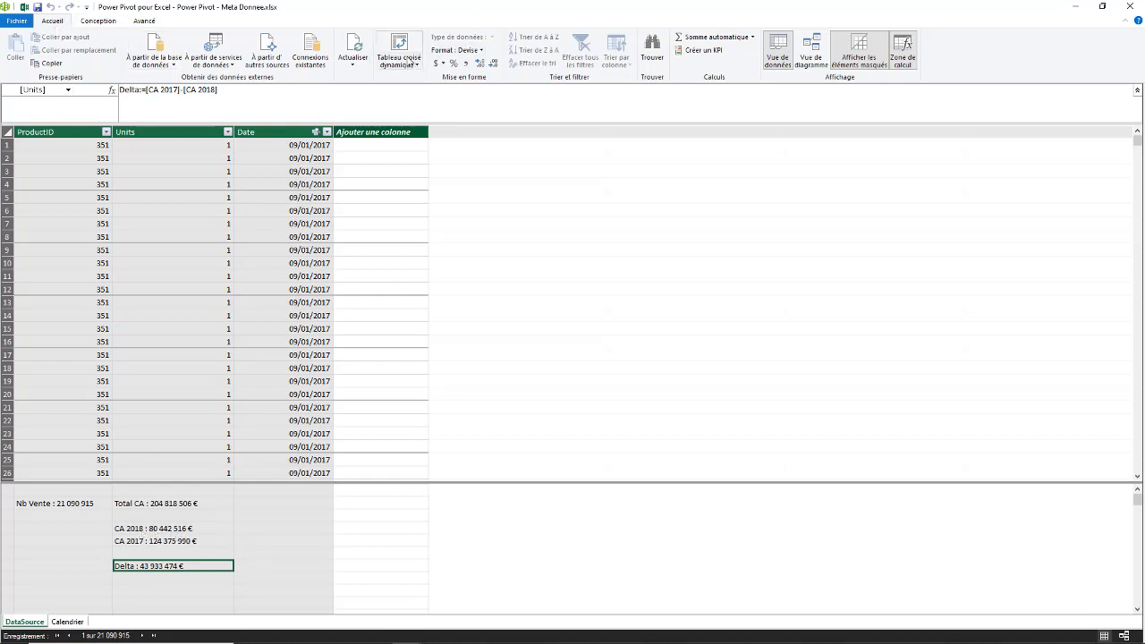
- Try to insert a flattened pivot table from the data model at cell B5 of the existing Tableau de Bord sheet
left_click(402, 64)
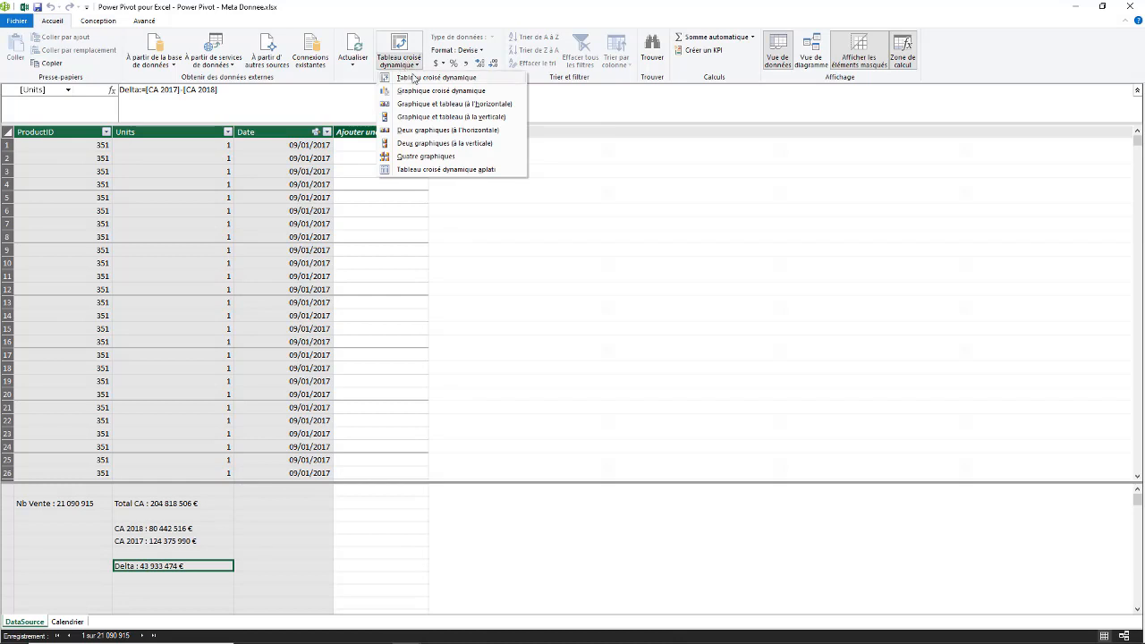
left_click(452, 171)
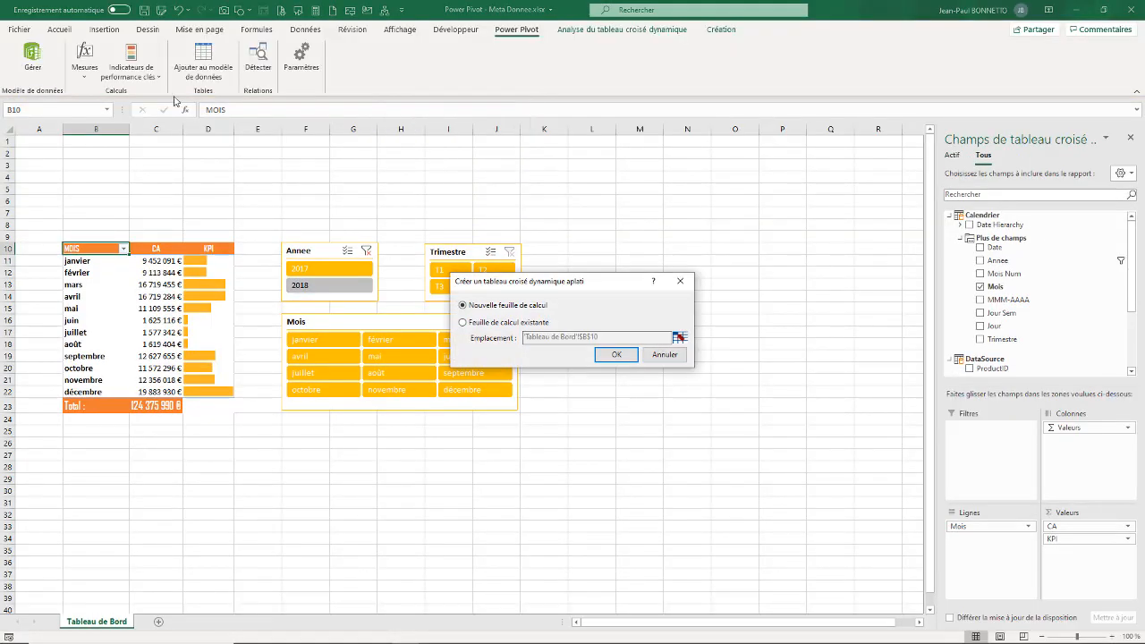
left_click(471, 325)
left_click(680, 337)
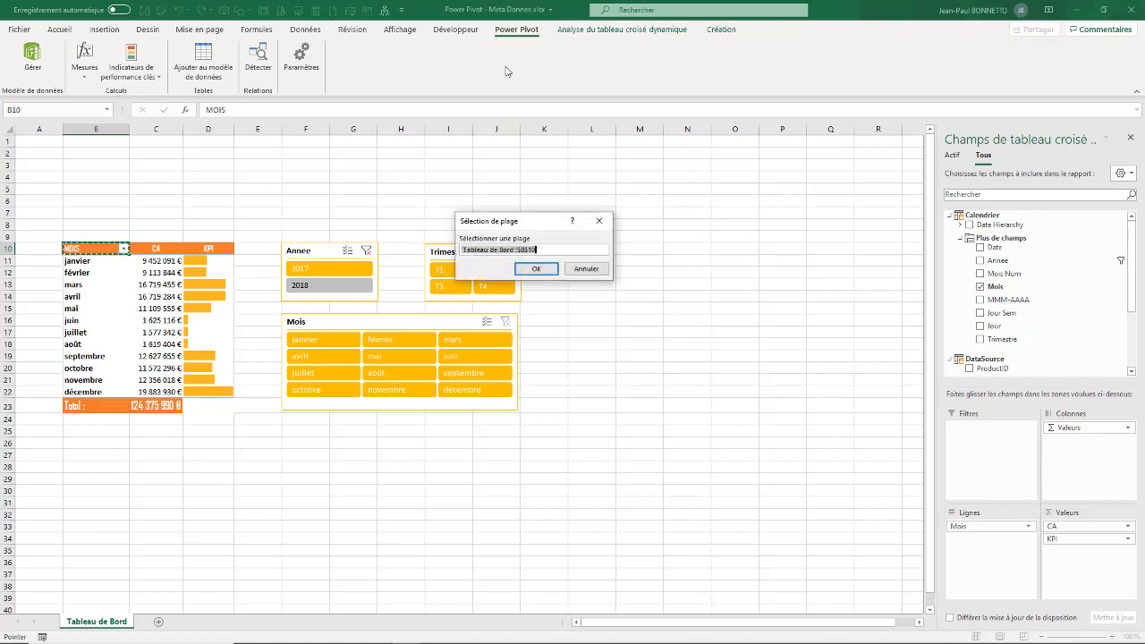
left_click(93, 190)
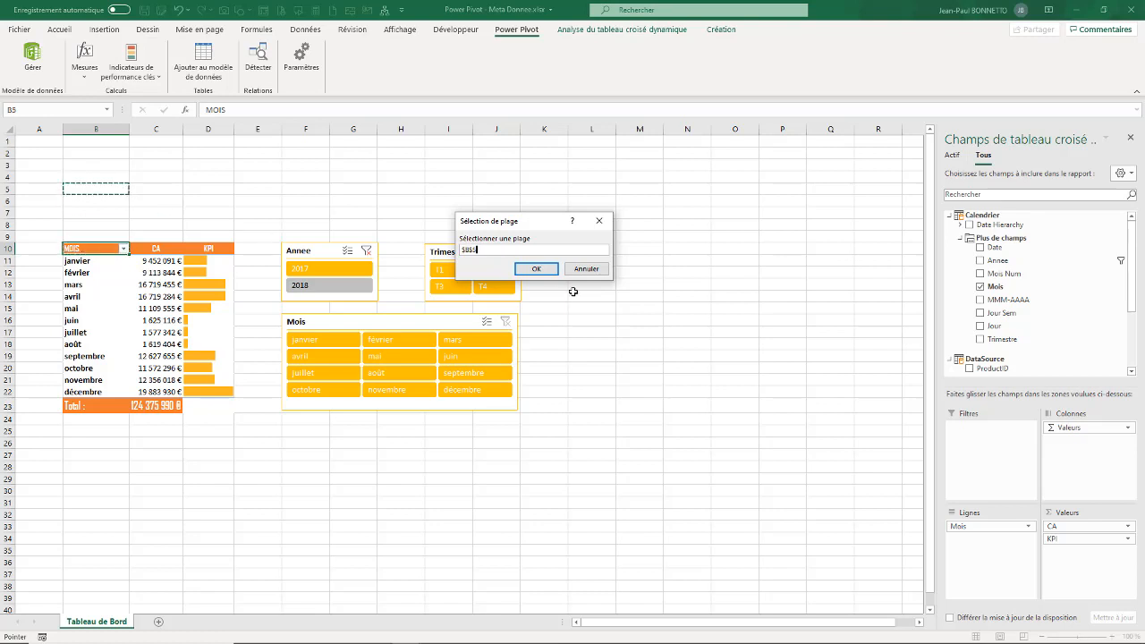
left_click(536, 268)
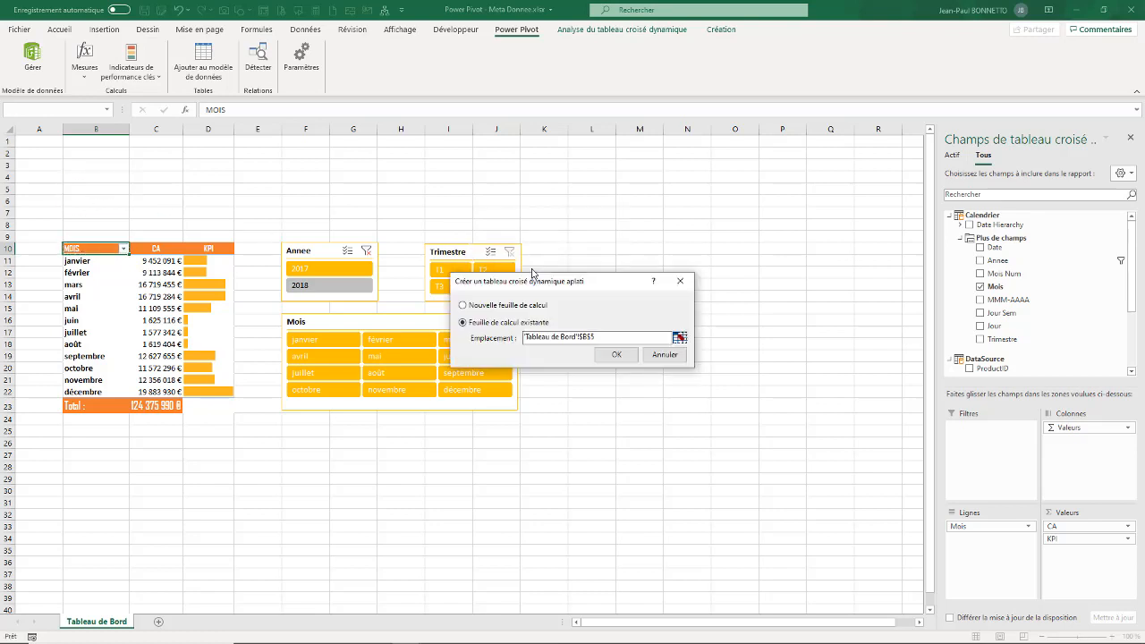
left_click(630, 358)
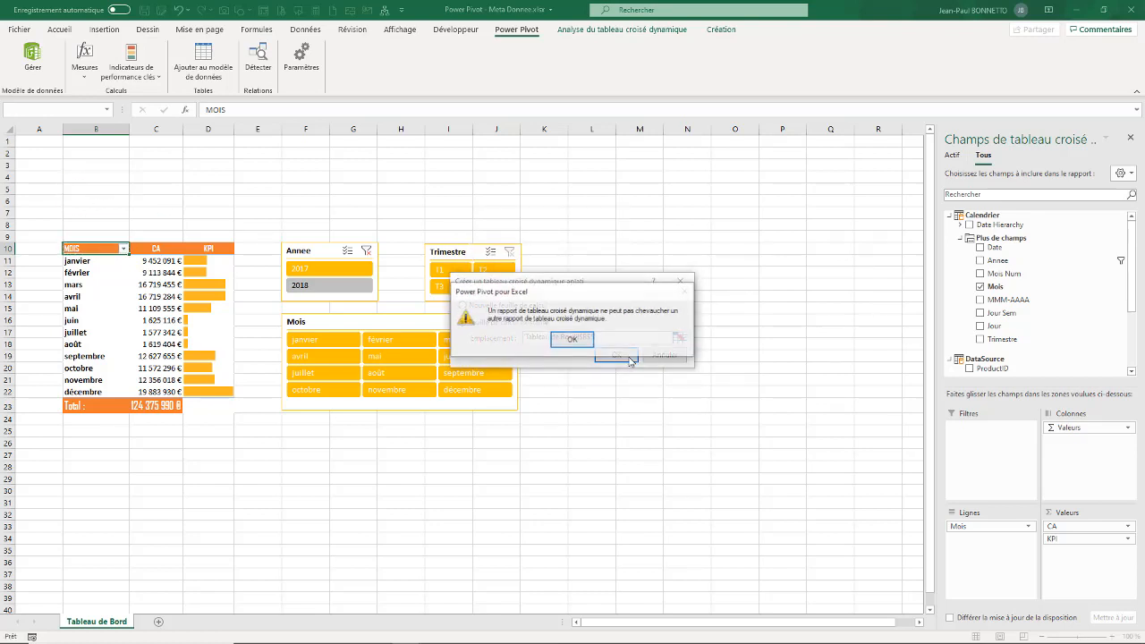
left_click(579, 342)
left_click(619, 355)
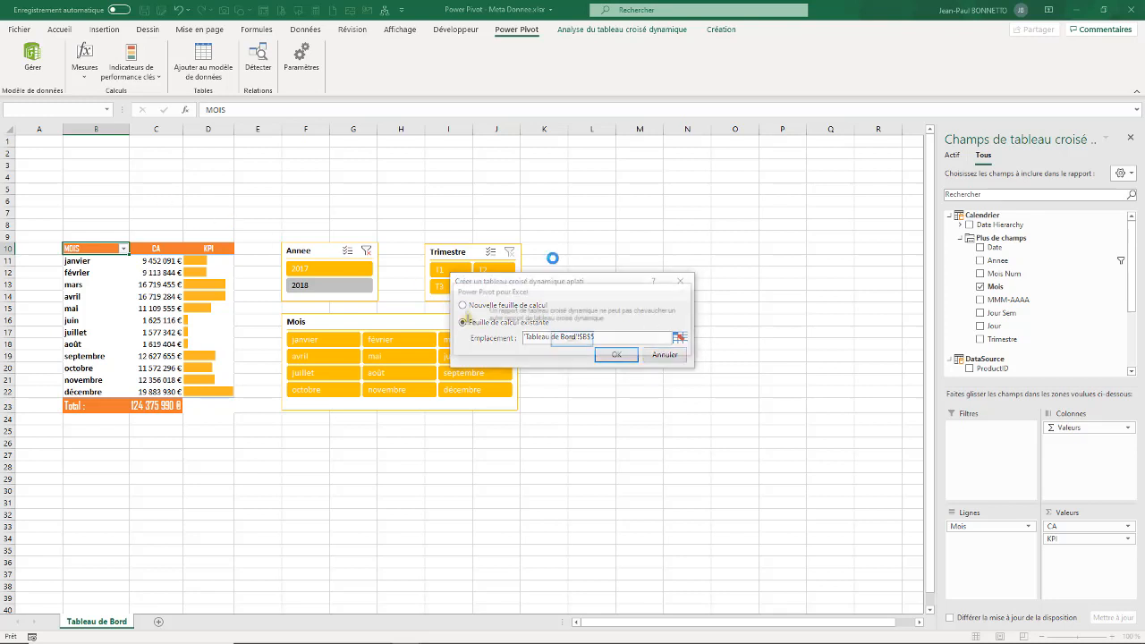
left_click(654, 347)
left_click(665, 354)
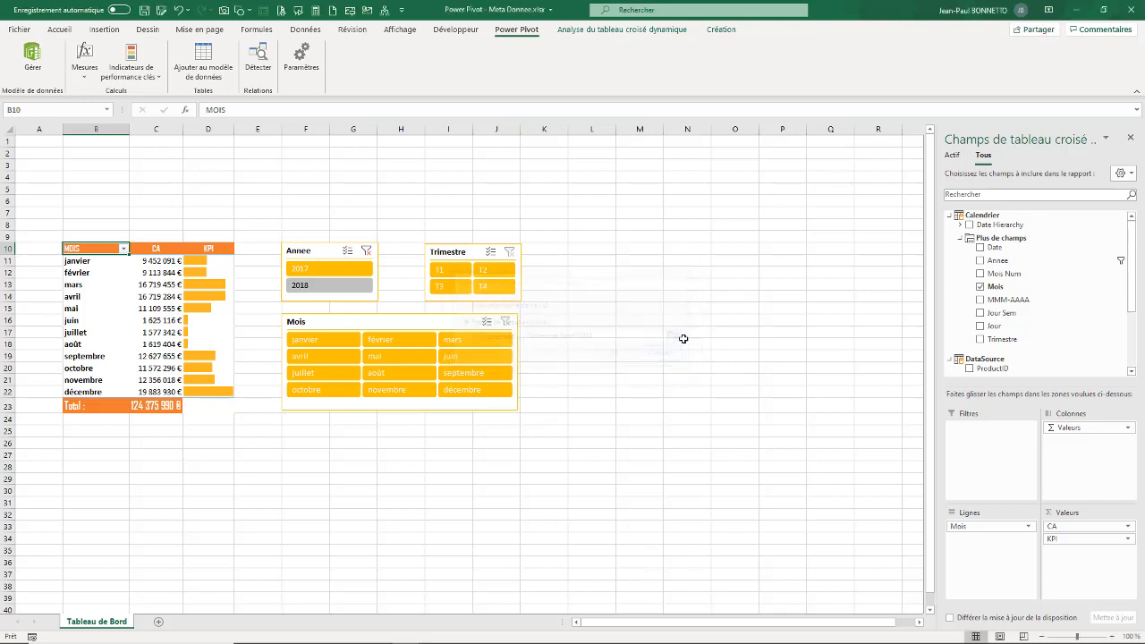
- Select cell M5 on the Tableau de Bord sheet and return to the Power Pivot window of Power Pivot - Meta Donnee.xlsx
left_click(644, 192)
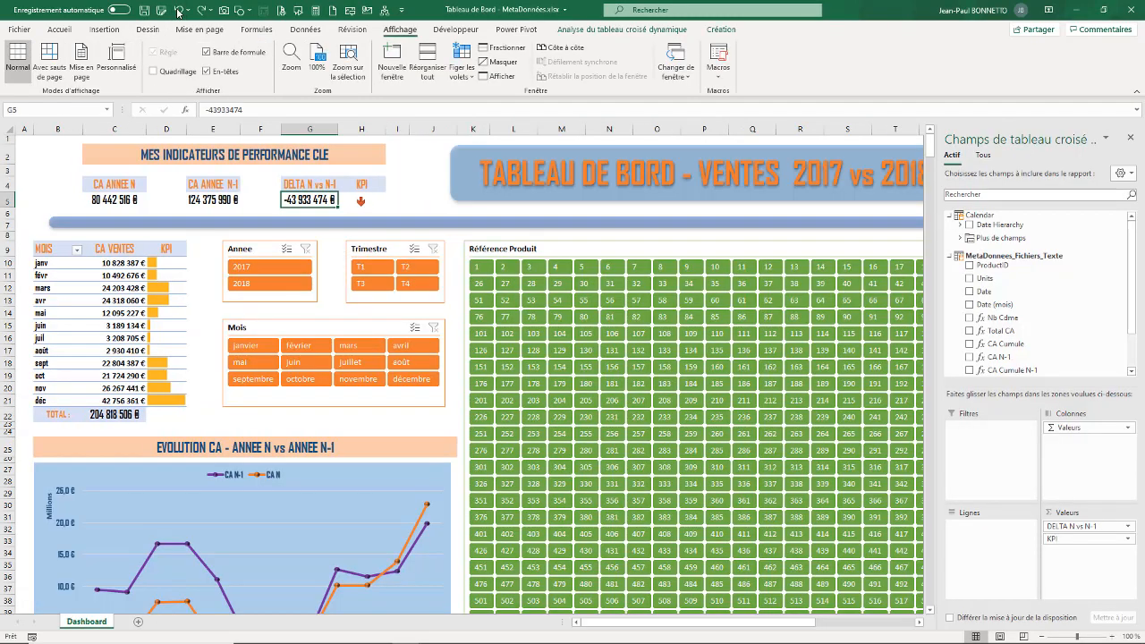
left_click(203, 11)
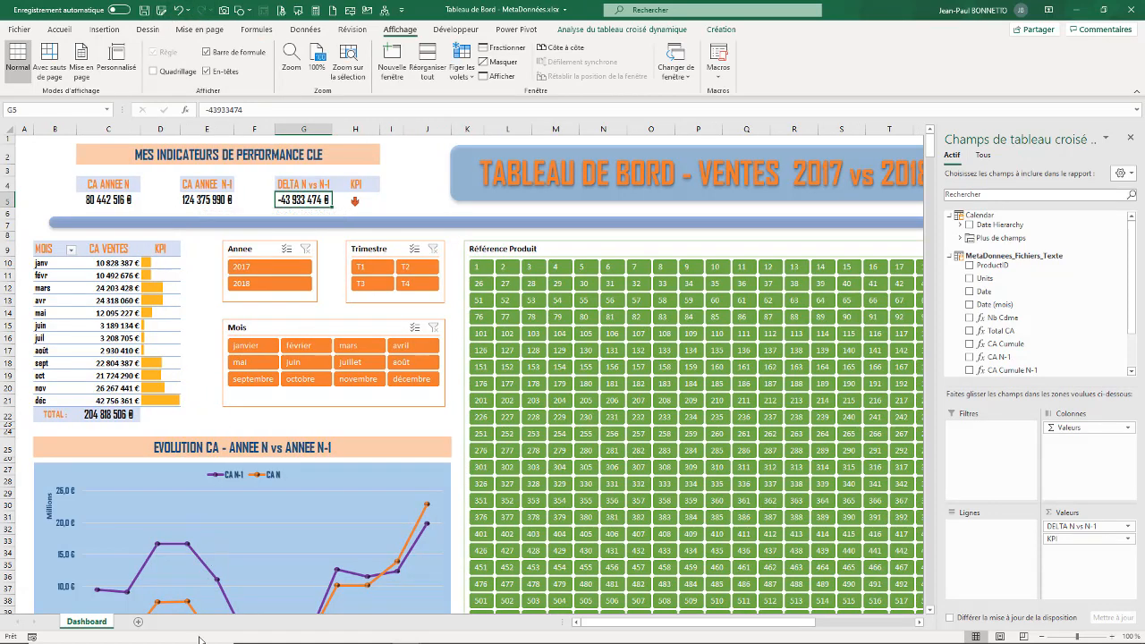
mouse_move(199, 641)
mouse_move(405, 633)
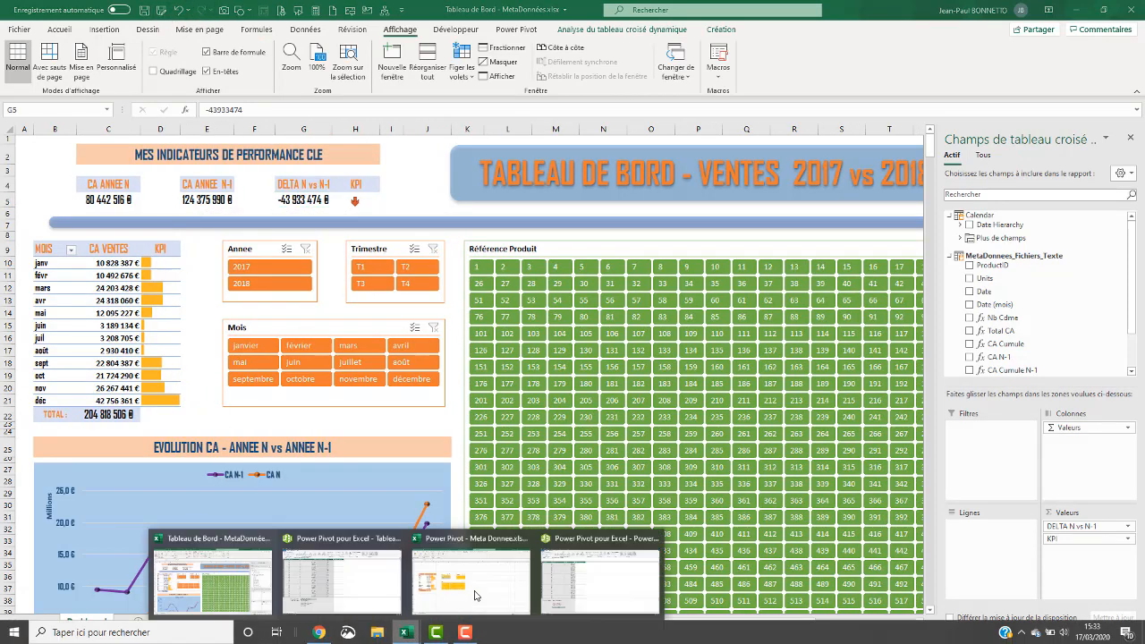
left_click(595, 582)
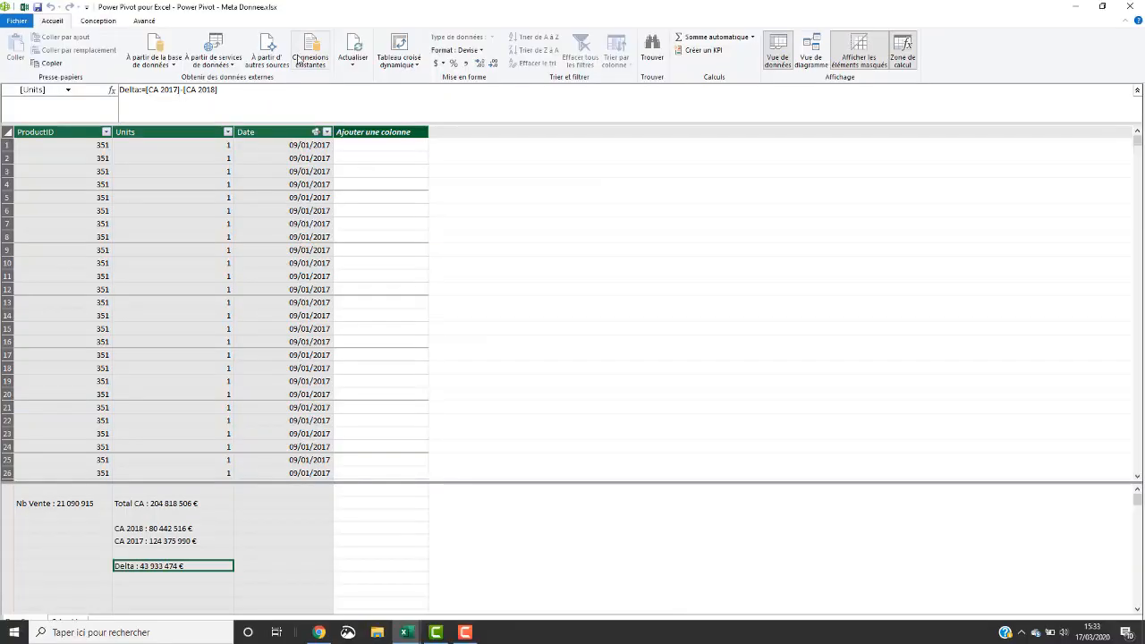
left_click(275, 113)
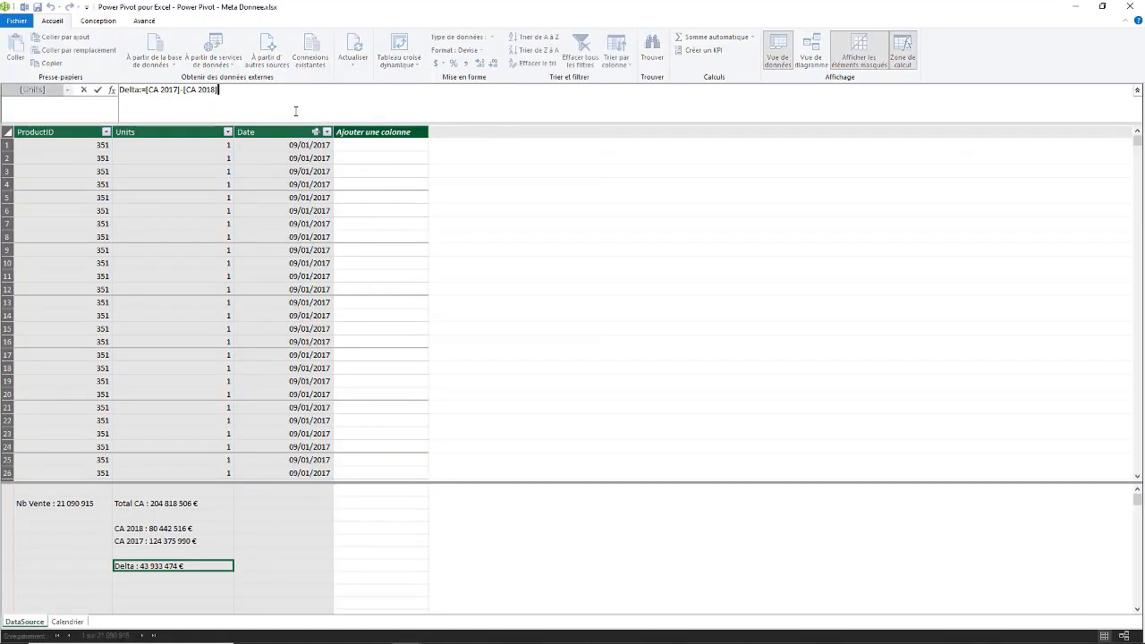
left_click(159, 592)
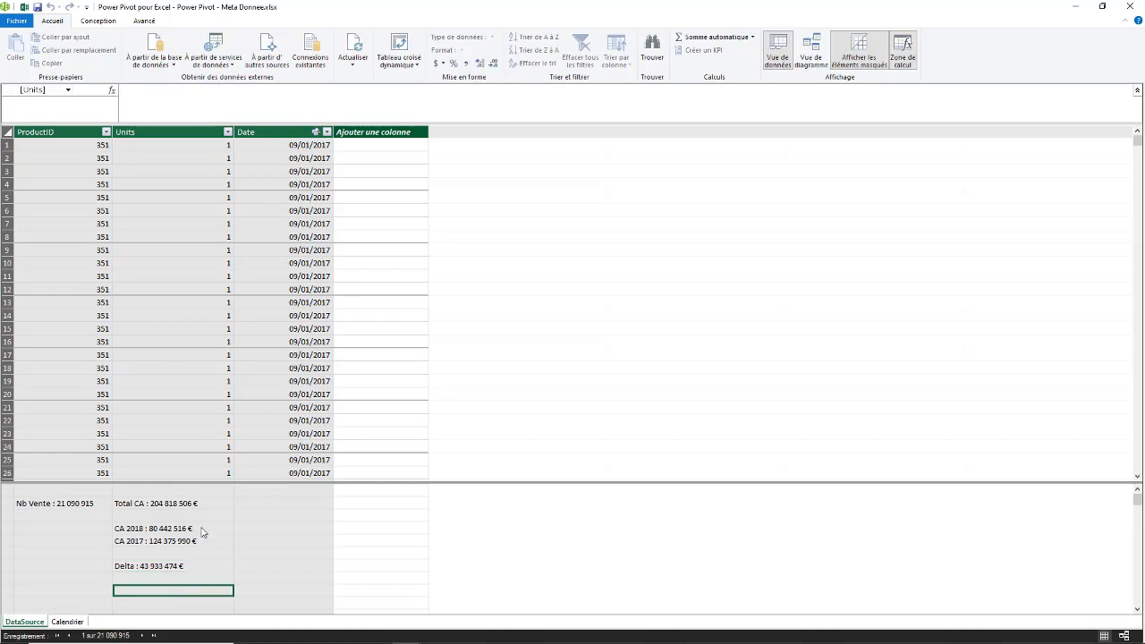
- Insert a flattened pivot table at cell M5 of the existing Tableau de Bord sheet with CA 2017 as its value
left_click(401, 62)
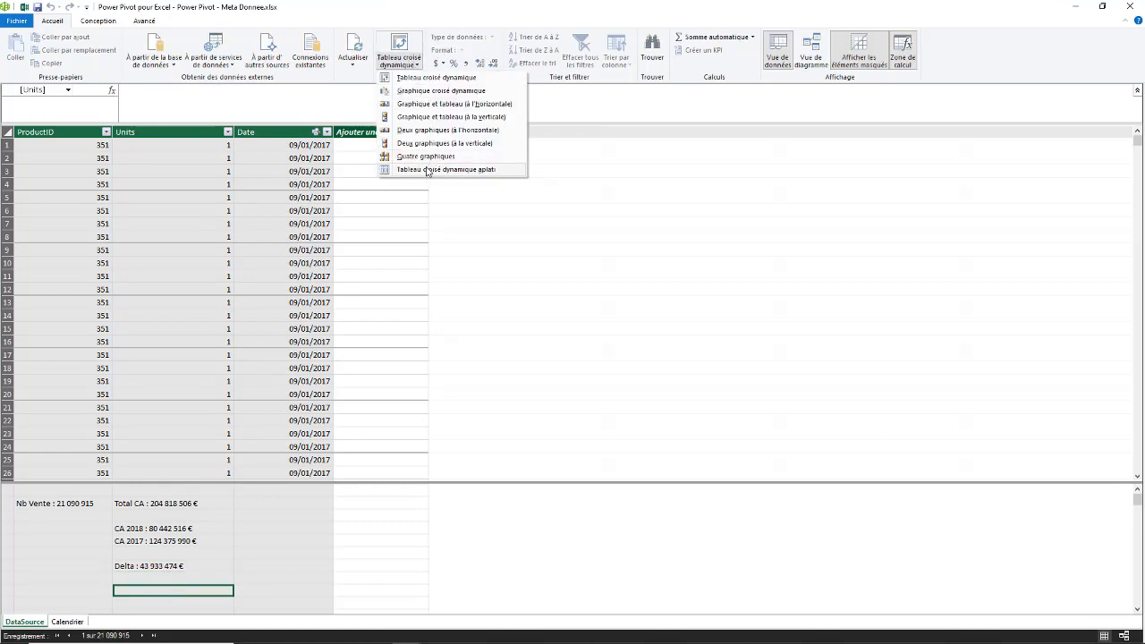
left_click(428, 170)
left_click(466, 323)
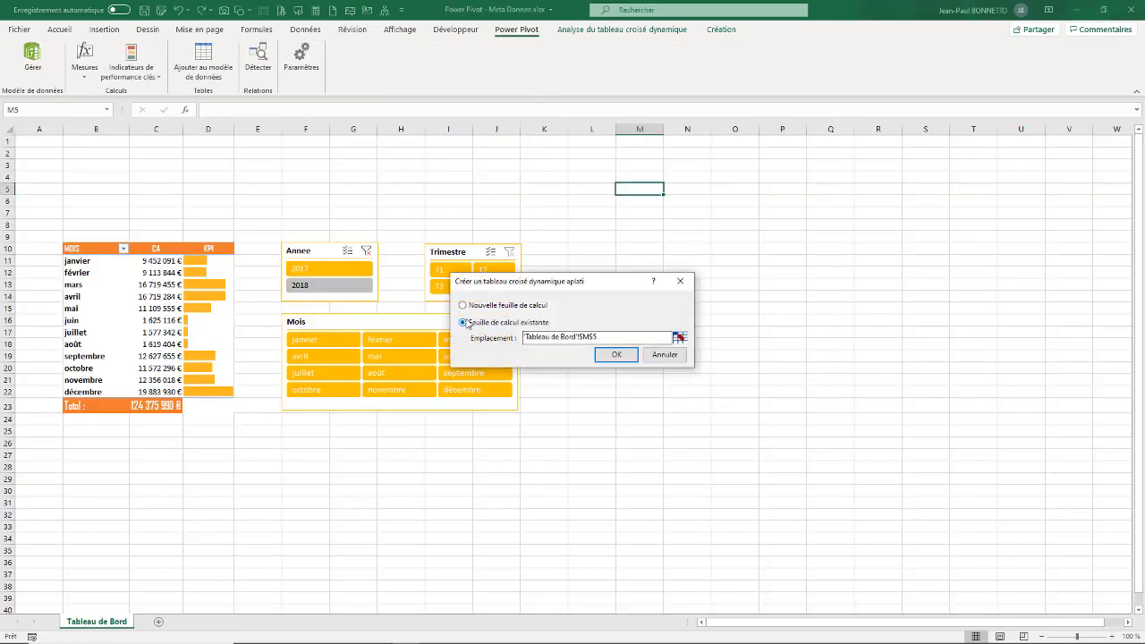
left_click(680, 338)
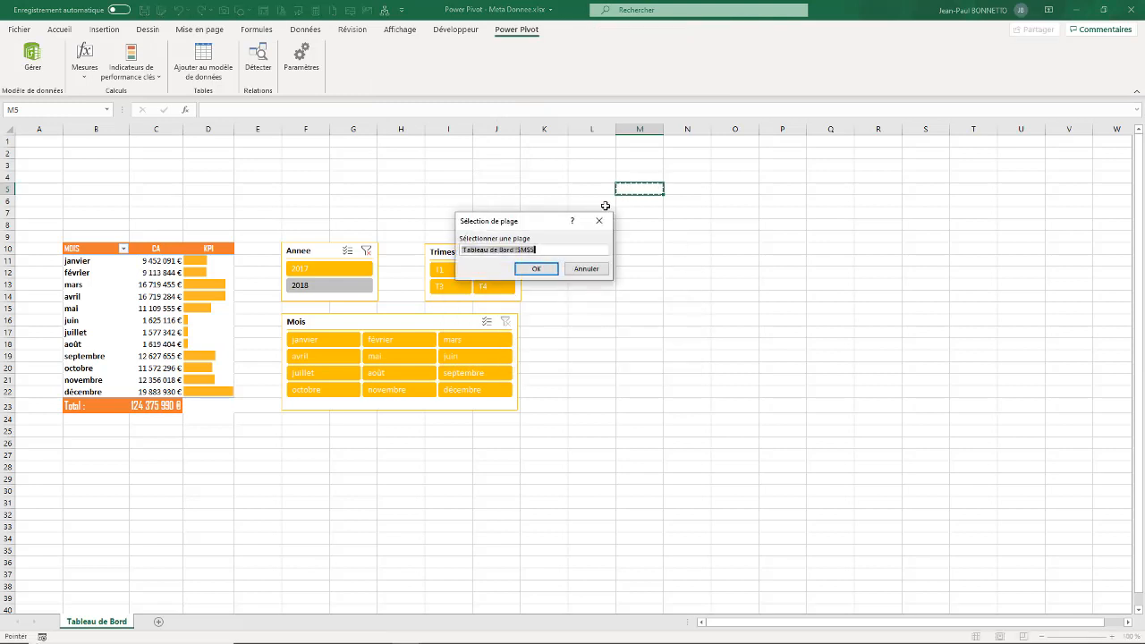
left_click(535, 269)
left_click(616, 355)
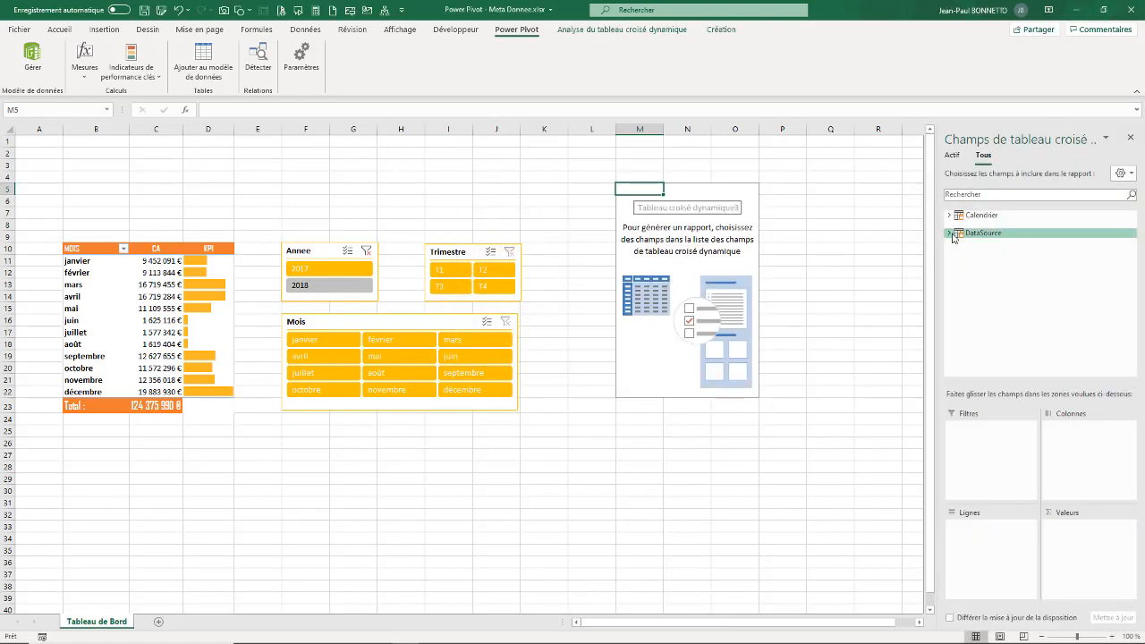
left_click(949, 233)
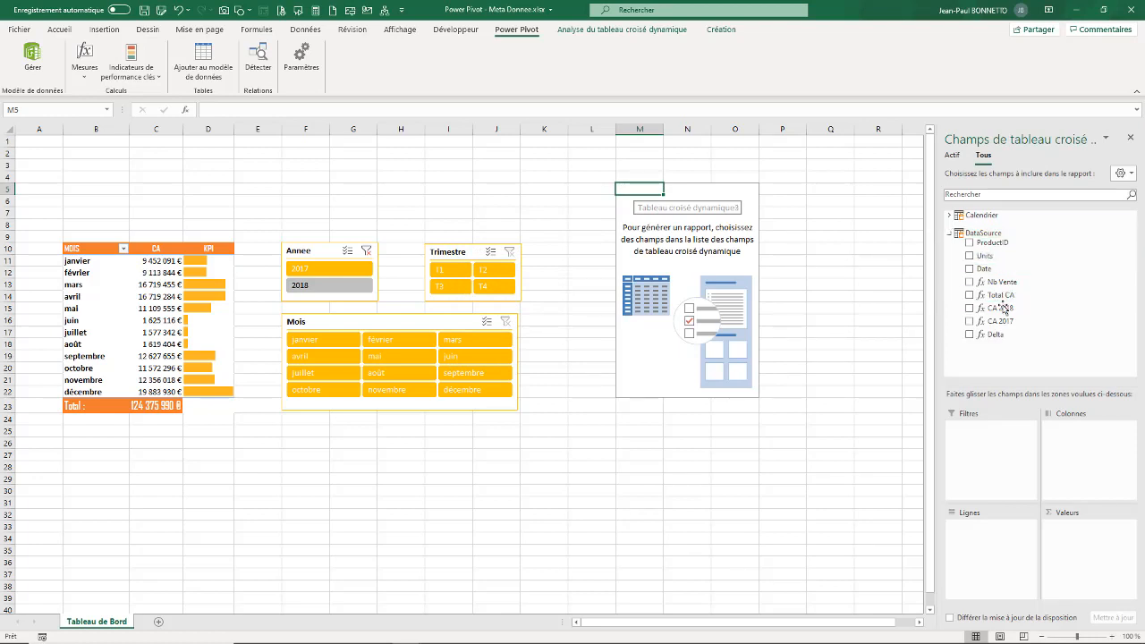
left_click_drag(1003, 326, 1077, 535)
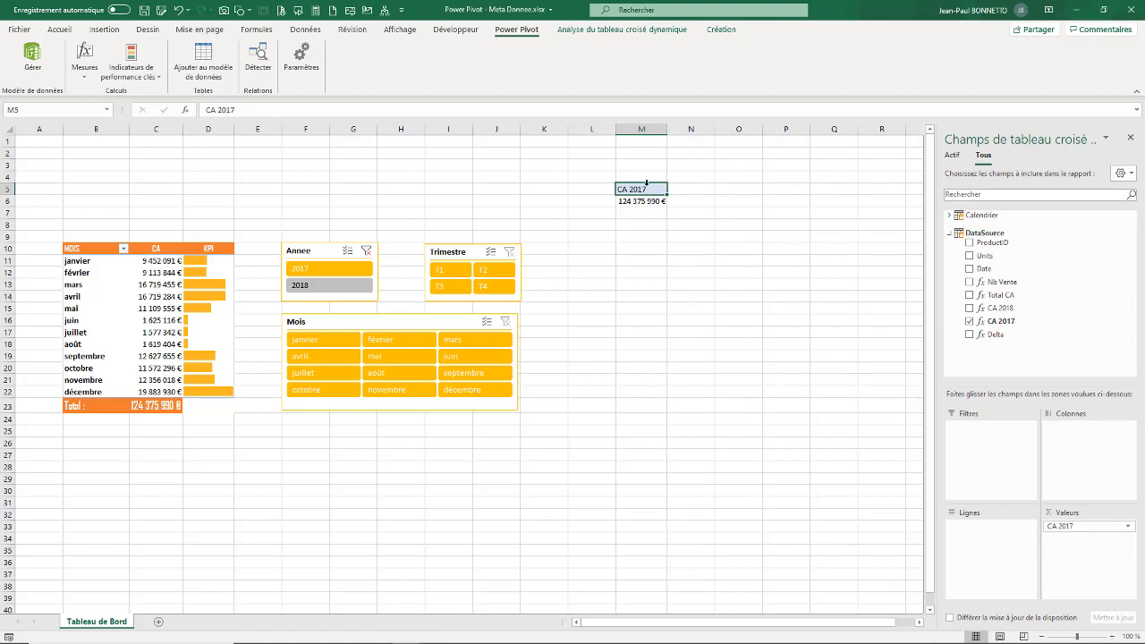
- Copy the CA 2017 pivot table to cell O5 and replace its value with the CA 2018 measure
left_click_drag(634, 198, 635, 199)
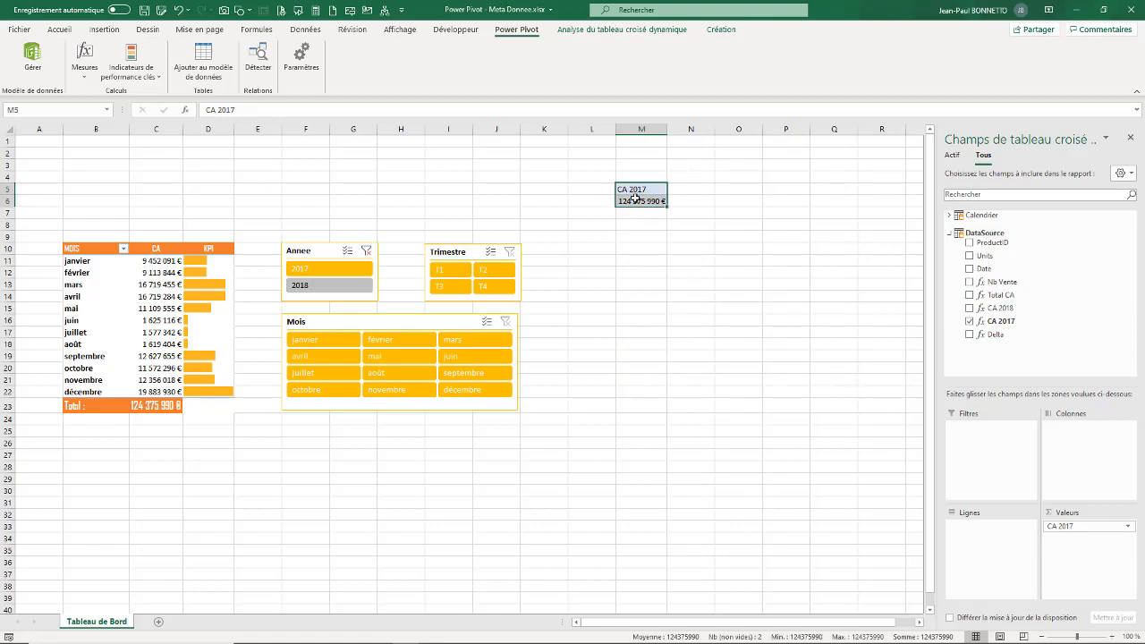
key("ctrl+c")
left_click(736, 188)
key("ctrl+v")
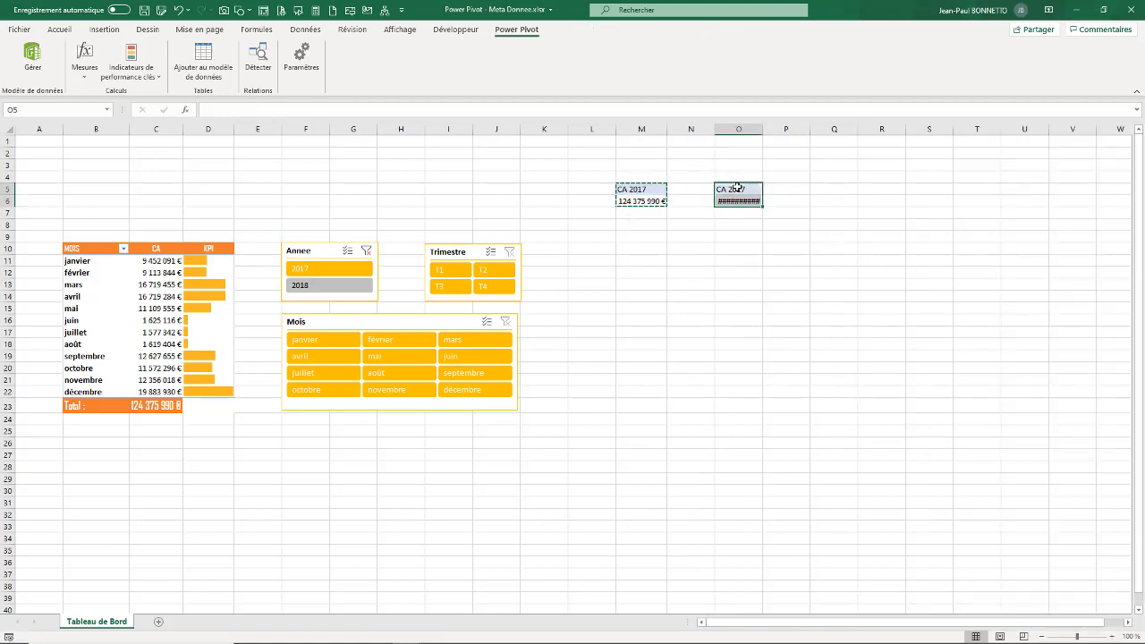
left_click_drag(1055, 527, 786, 499)
left_click(949, 233)
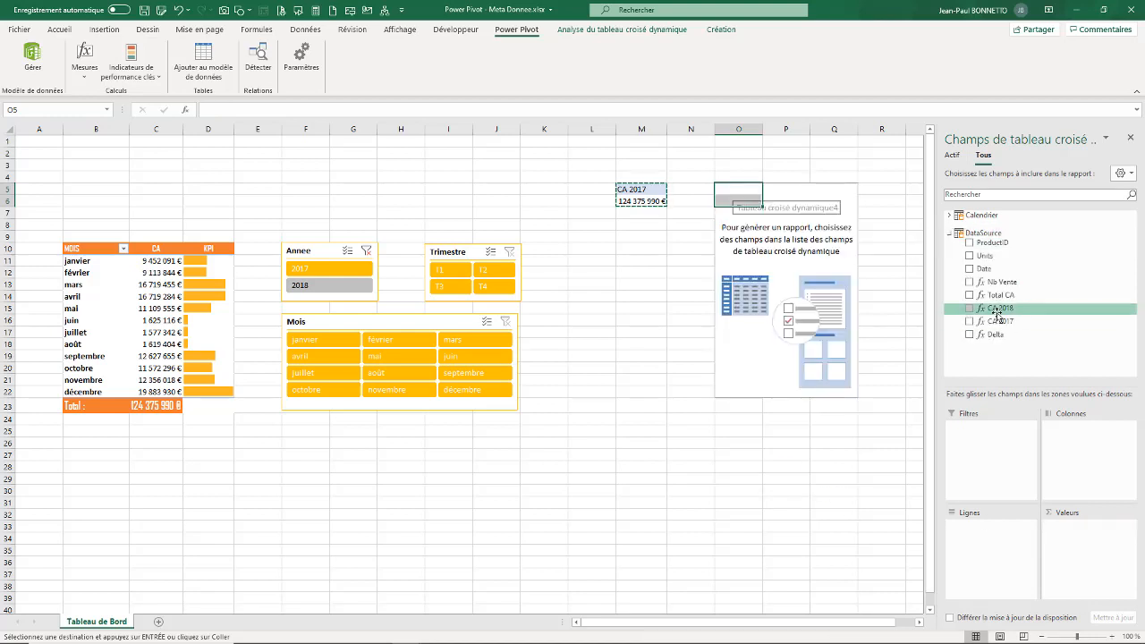
left_click_drag(997, 312, 1061, 537)
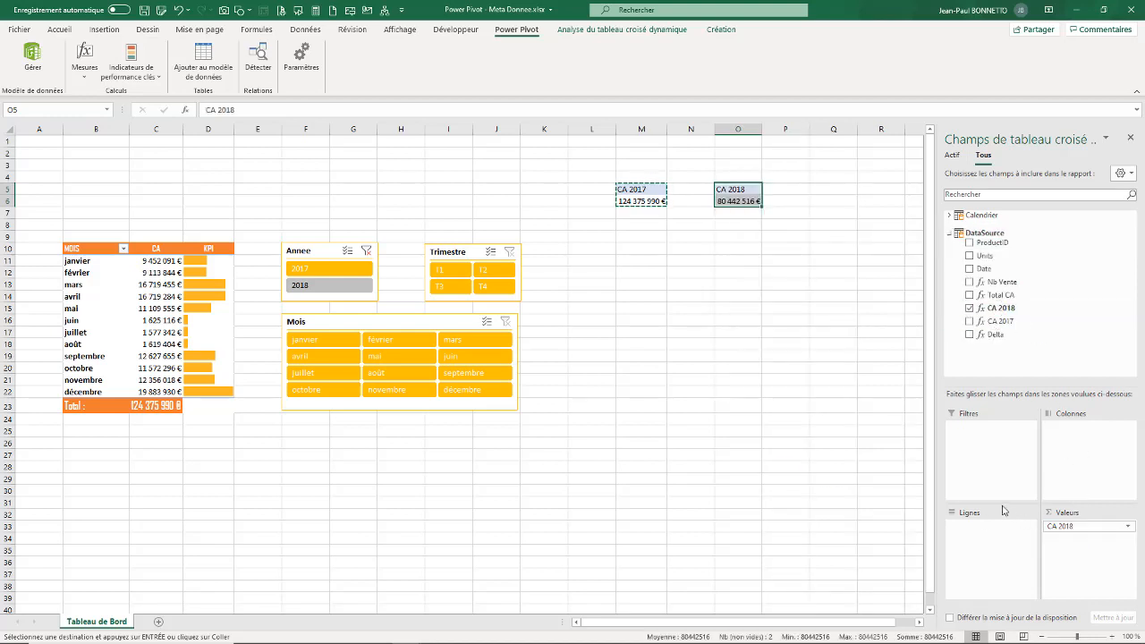
- Paste another copy of the CA 2017 pivot table at Q5 and replace its value with the Delta measure
left_click(830, 183)
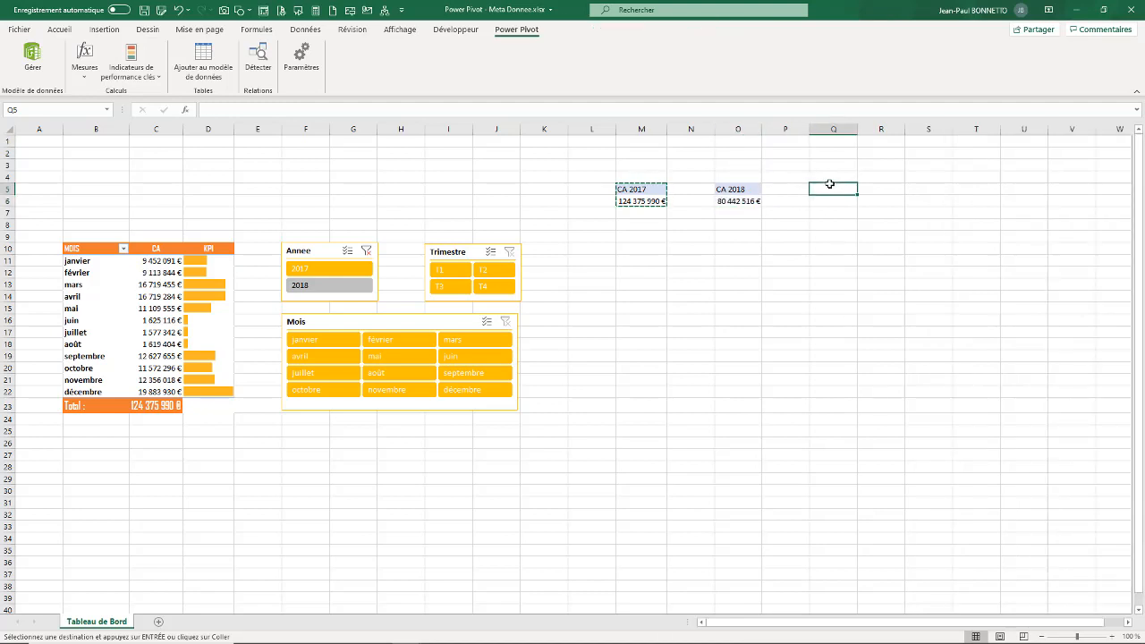
key("ctrl+v")
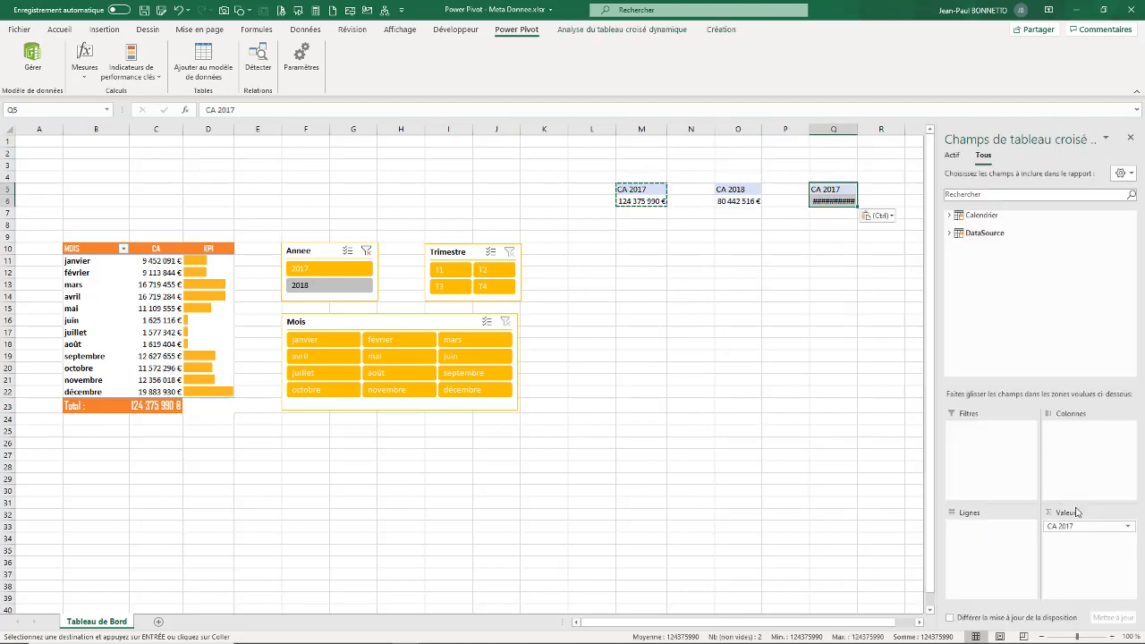
left_click_drag(1077, 527, 883, 523)
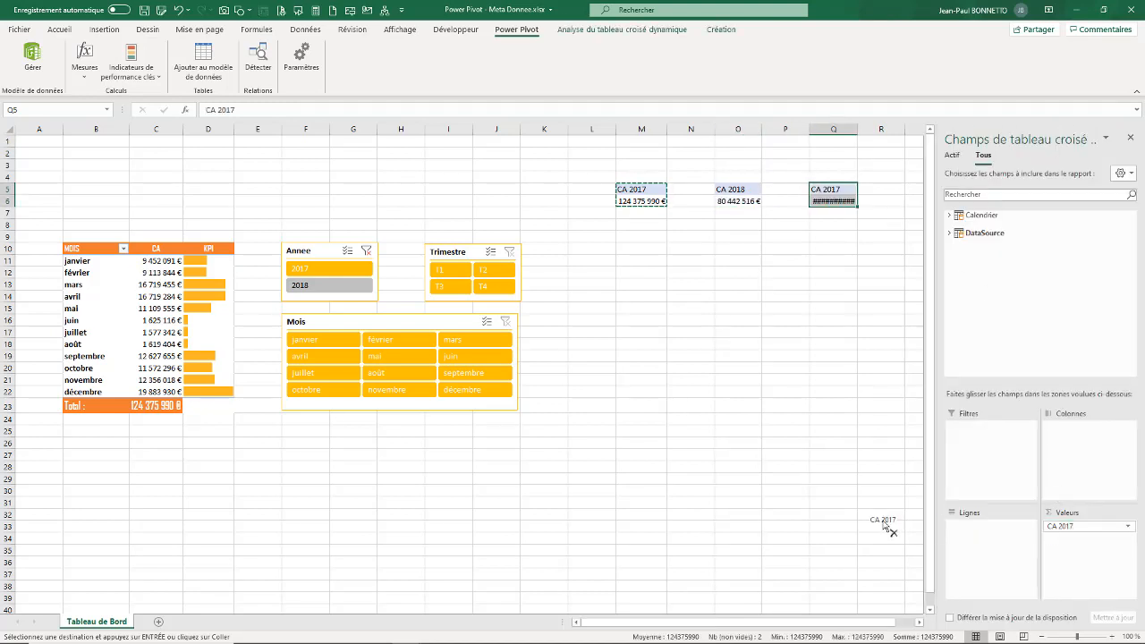
left_click(975, 238)
left_click_drag(995, 334, 1066, 545)
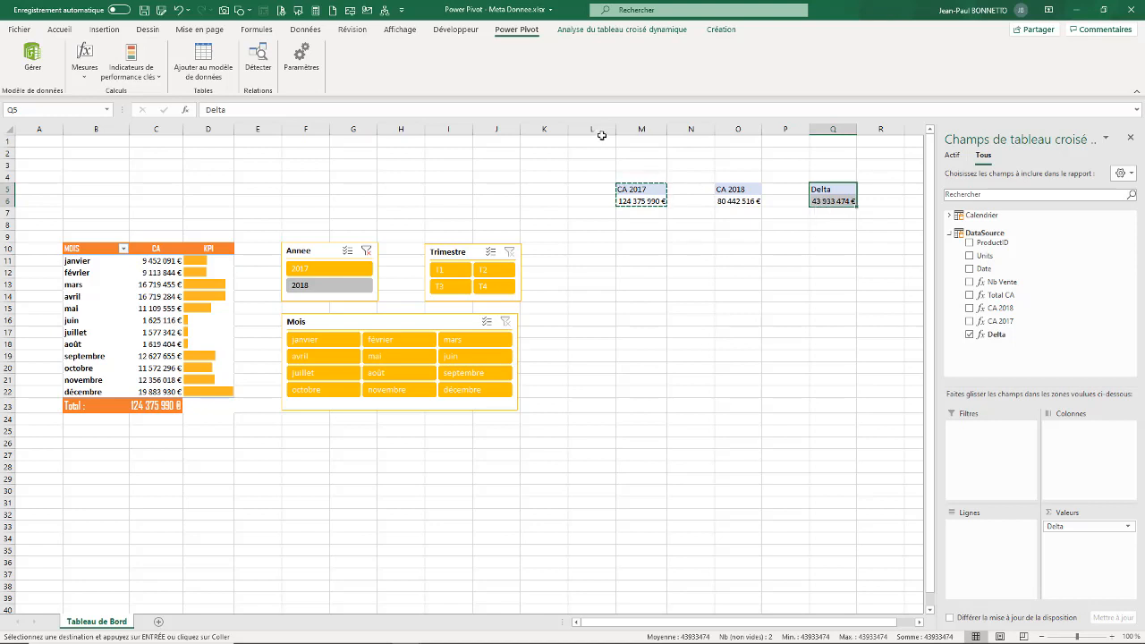
- Move the CA 2017 pivot table from M5:M6 to cell B5 above the MOIS table
left_click(643, 190)
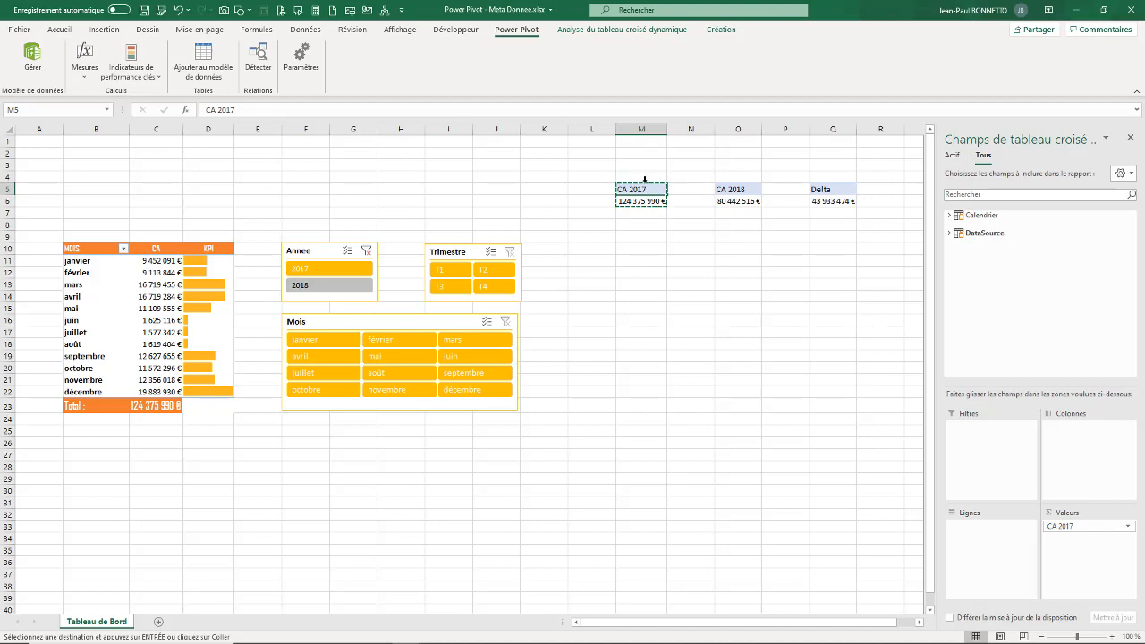
key("Escape")
left_click_drag(646, 190, 644, 201)
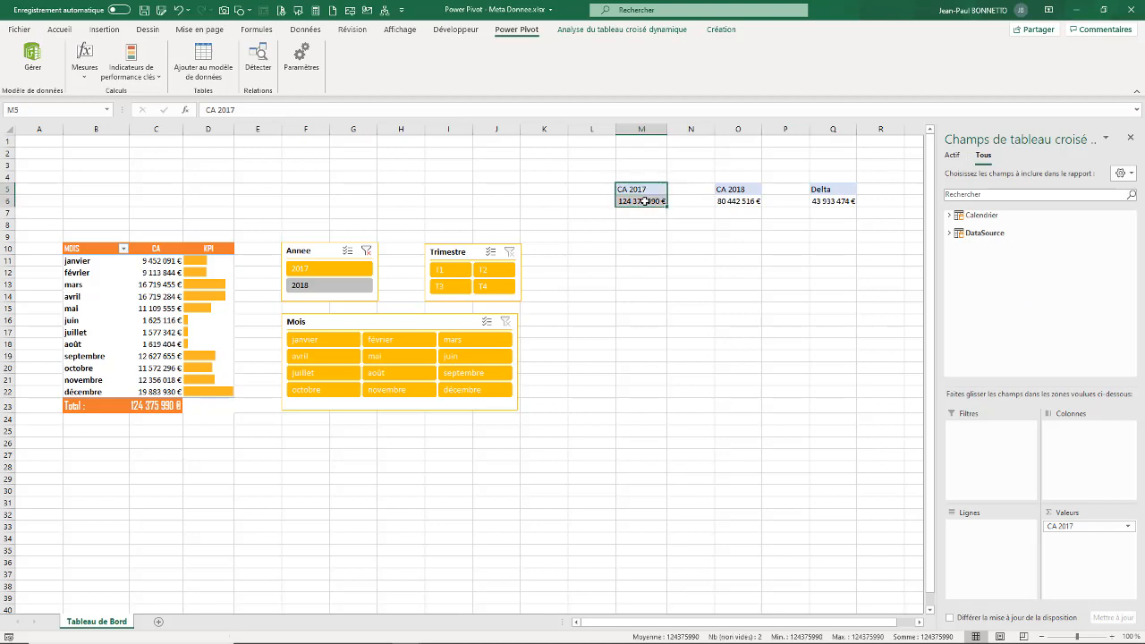
key("ctrl+c")
left_click(105, 191)
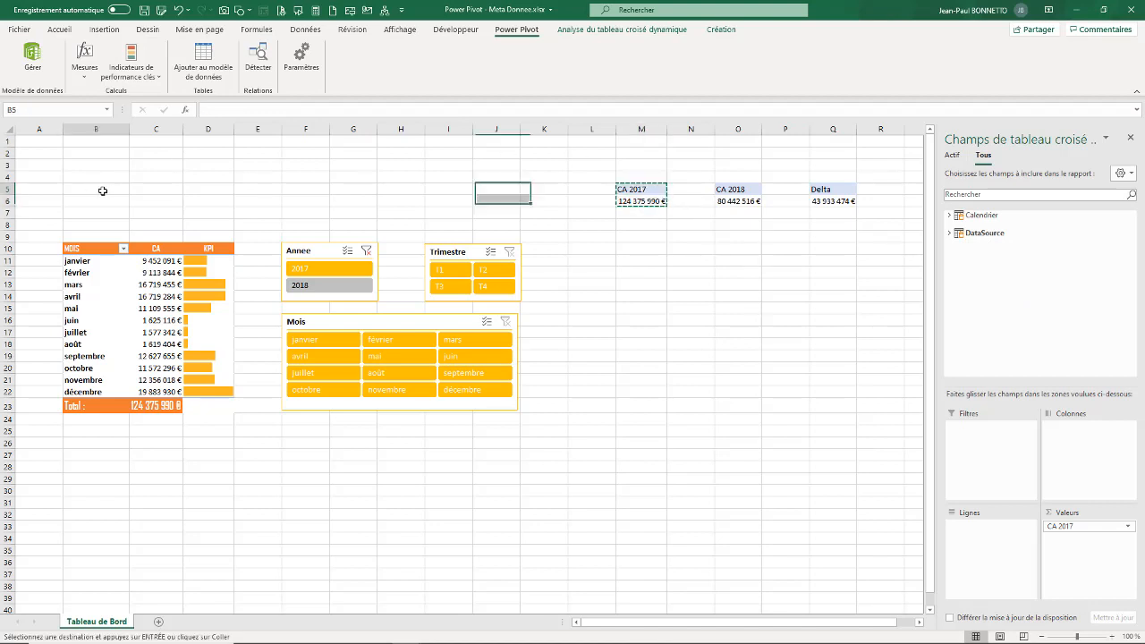
key("ctrl+v")
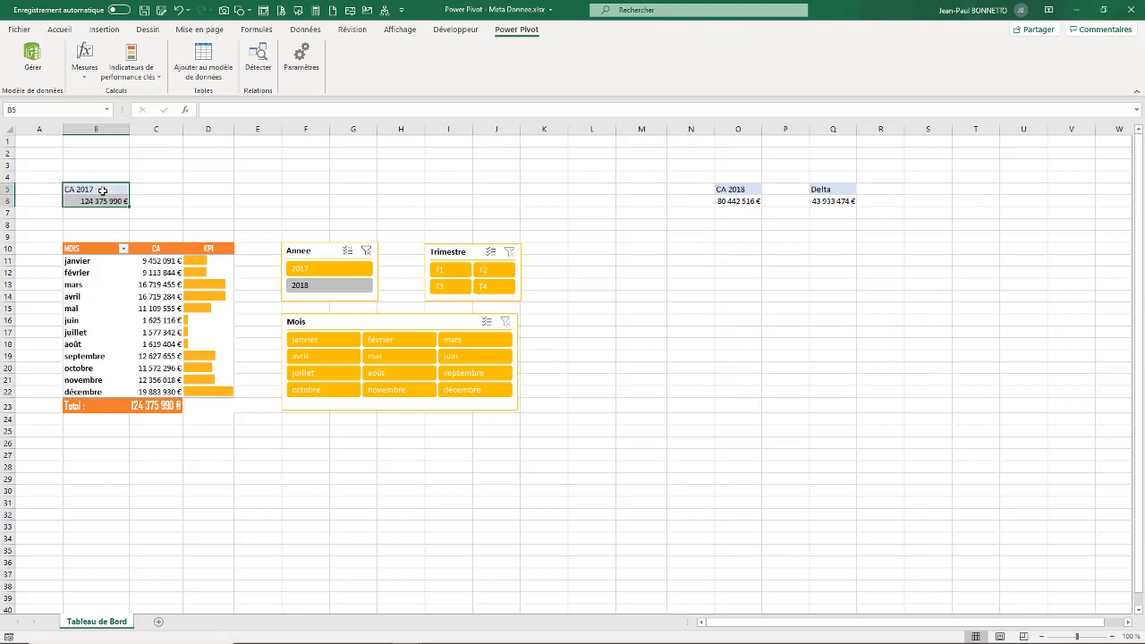
- Apply the MOIS header's formatting to the CA 2017 header in B5 and center its text
left_click(98, 252)
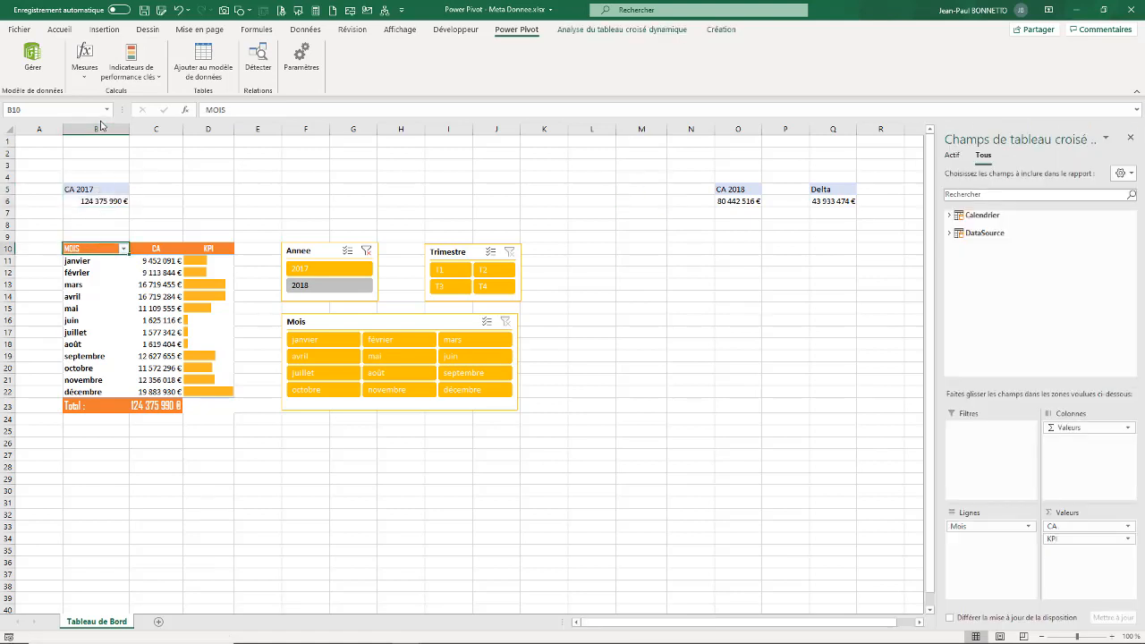
left_click(60, 29)
left_click(52, 77)
left_click(93, 189)
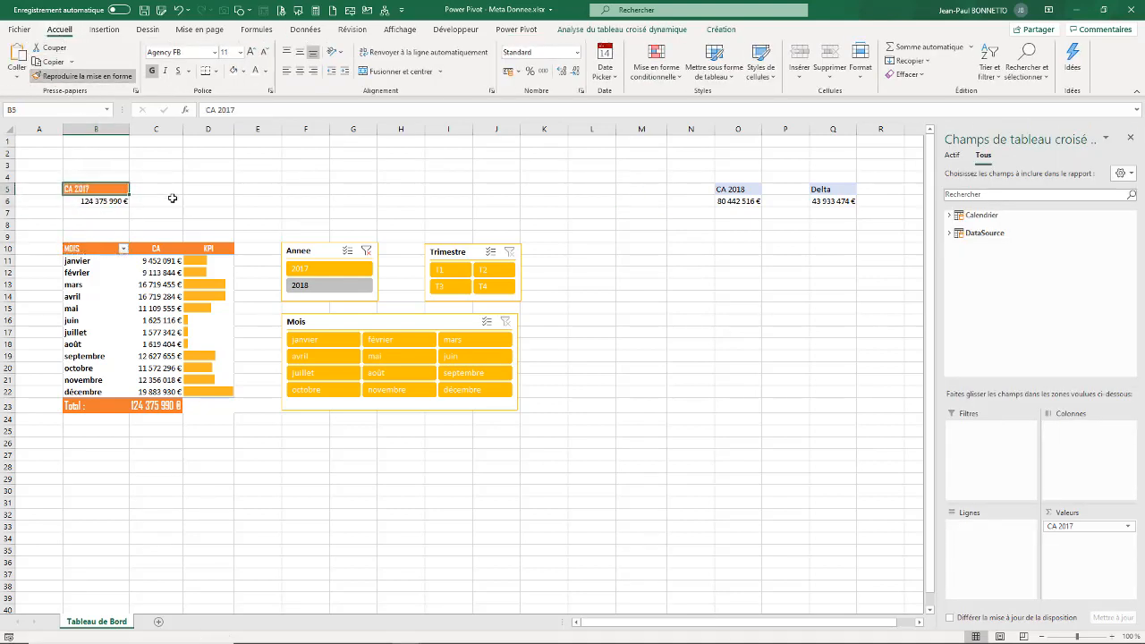
left_click(299, 70)
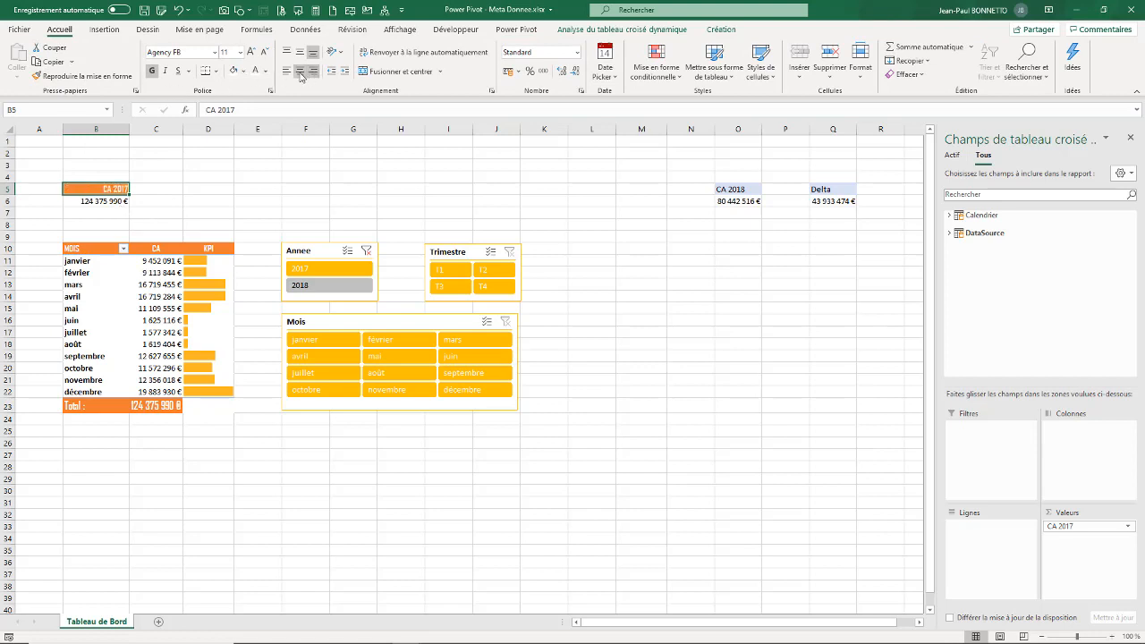
- Format the CA 2017 value in B6 in bold 14-point Agency FB, centred horizontally and vertically
left_click(159, 407)
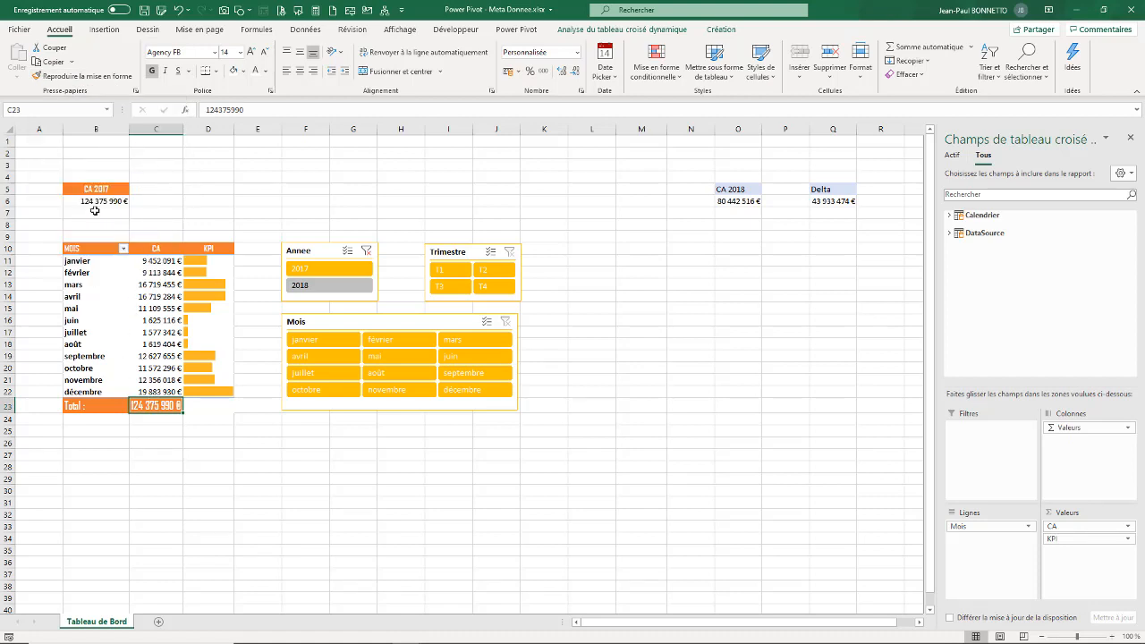
left_click(96, 202)
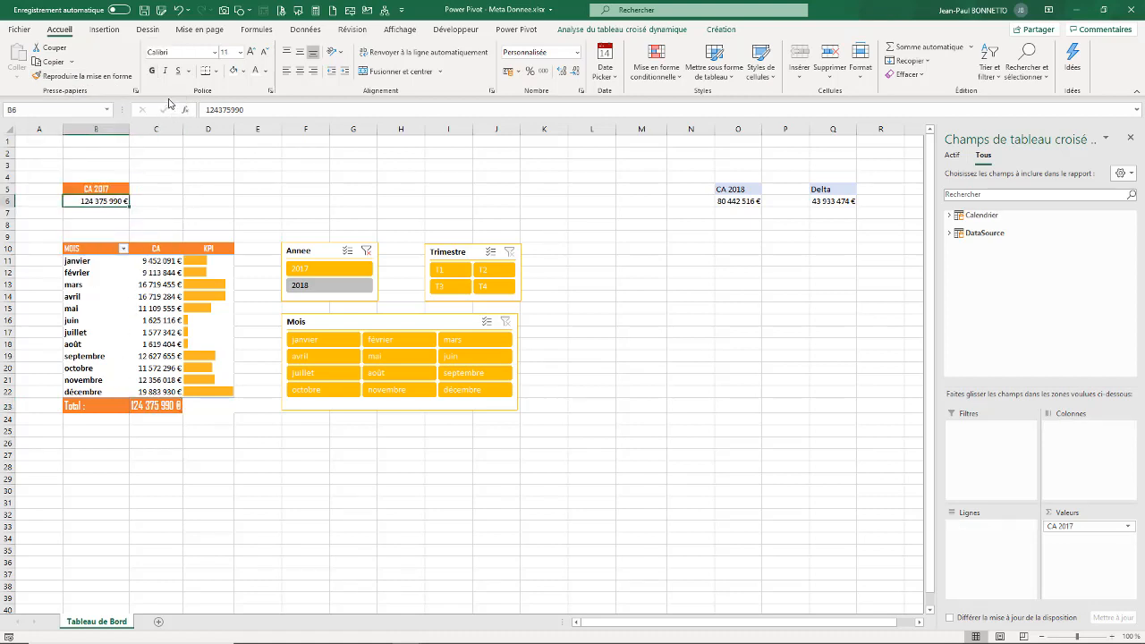
left_click(216, 53)
left_click(184, 175)
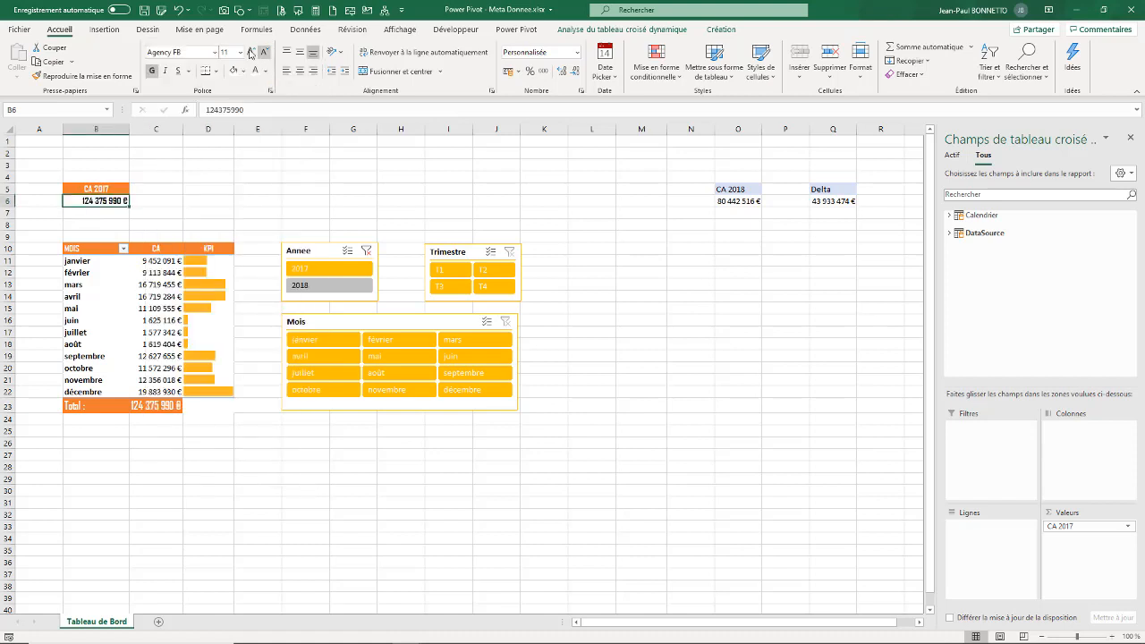
left_click(300, 52)
left_click(300, 71)
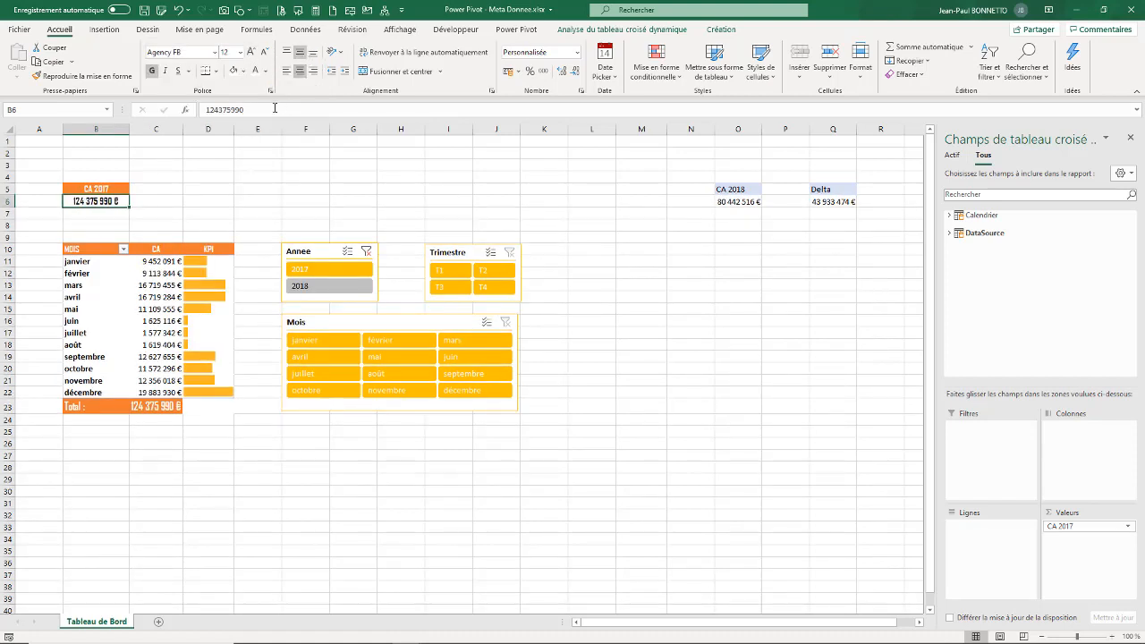
left_click(252, 52)
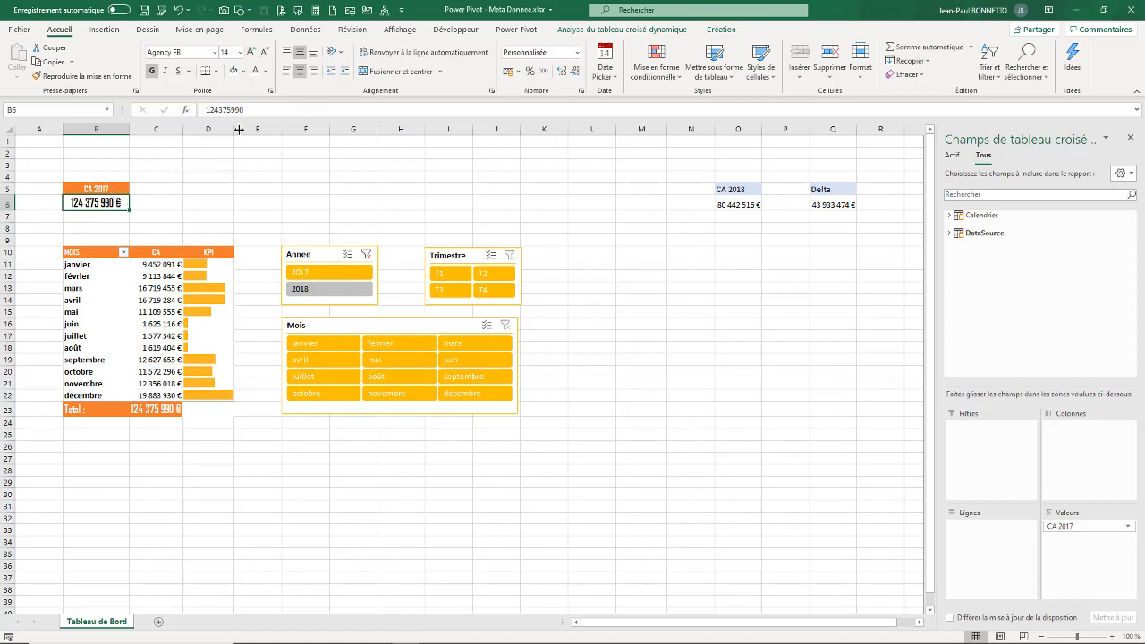
- Widen column D slightly and move the CA 2018 pivot table to cell D5
left_click_drag(234, 130, 237, 146)
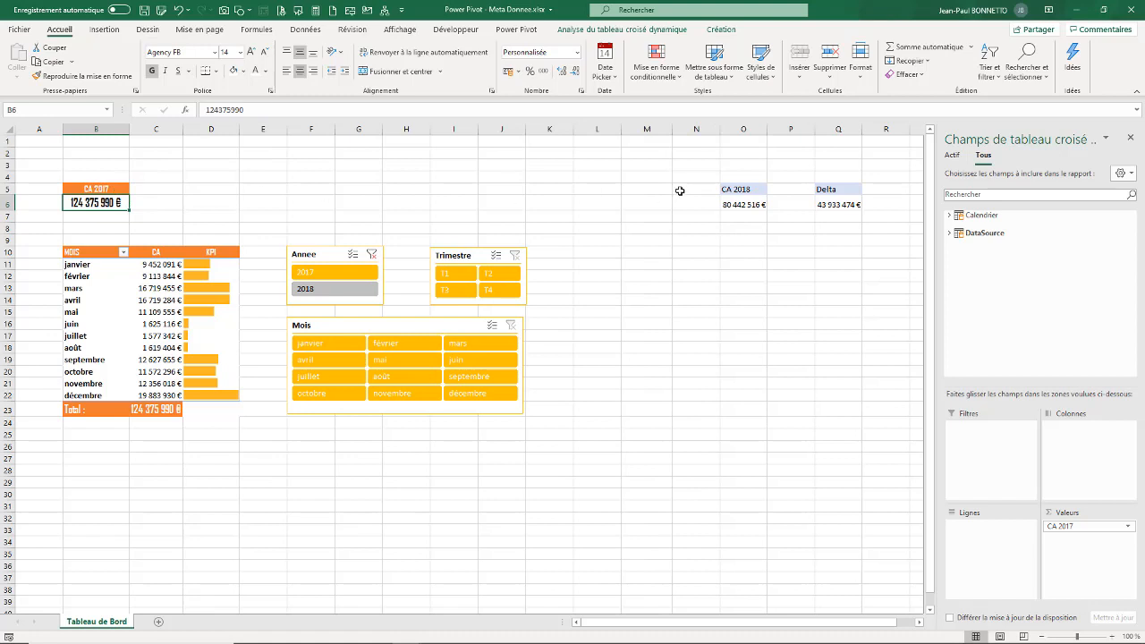
left_click_drag(726, 189, 222, 213)
- Try the CA 2017 header's formatting on the CA 2018 value in D6 and undo it
left_click(91, 189)
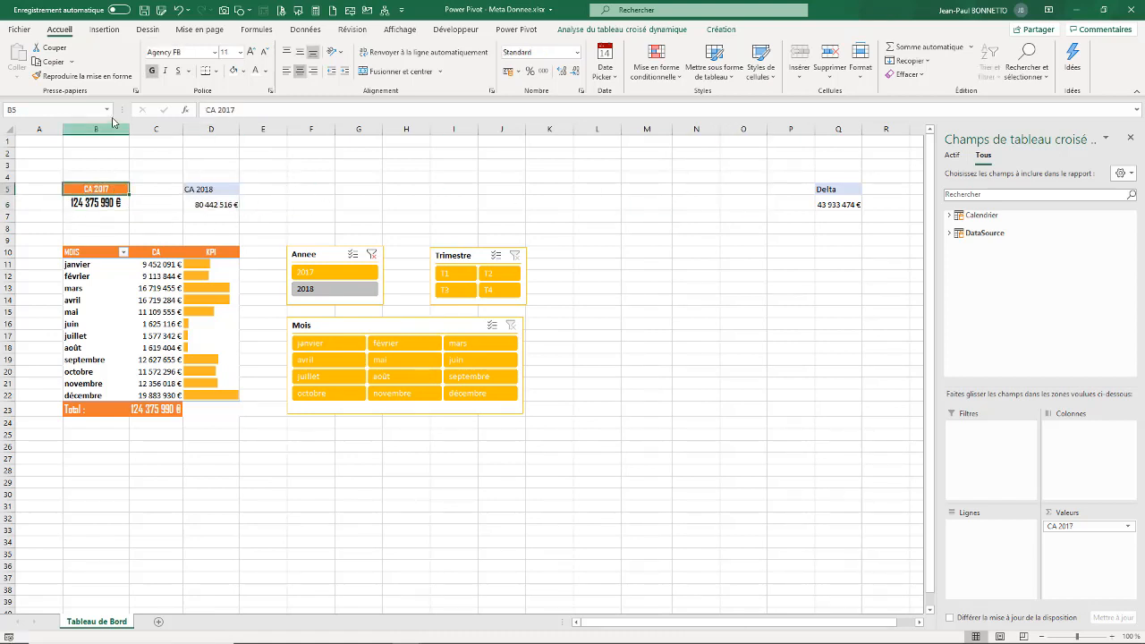
left_click(82, 76)
left_click(215, 204)
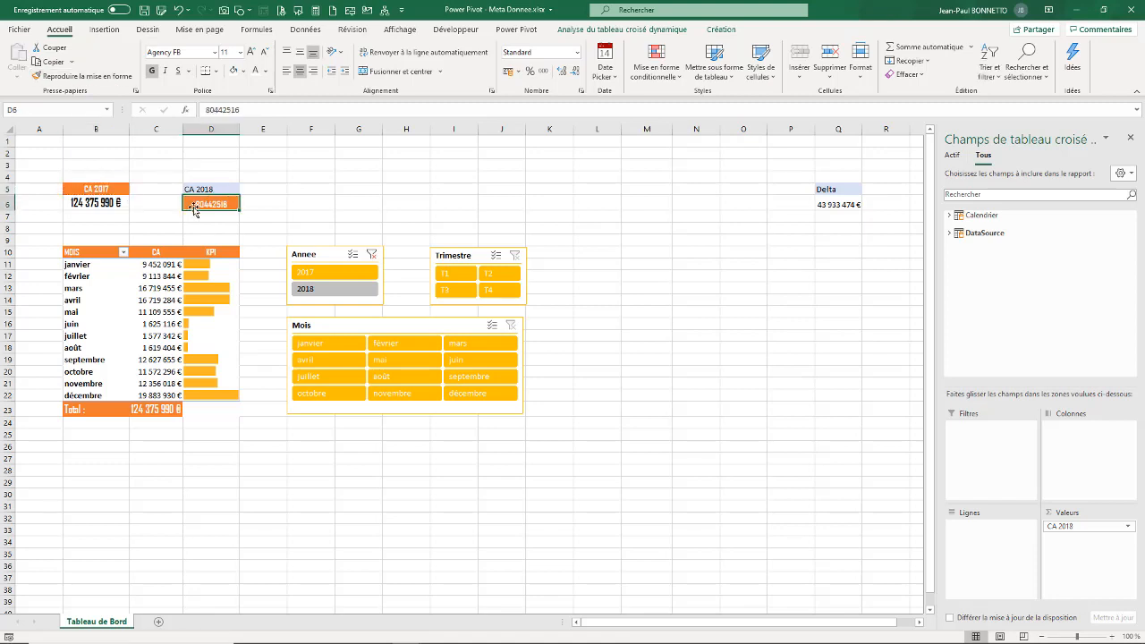
key("ctrl+z")
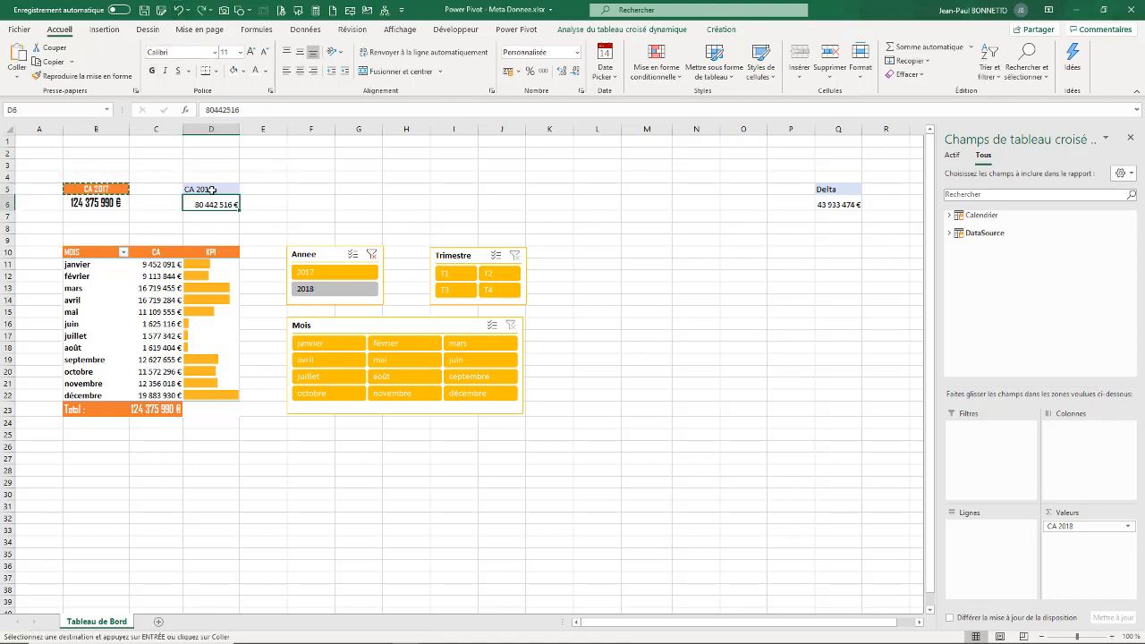
- Copy the formatting of the CA 2017 header and value onto the CA 2018 header in D5 and value in D6
left_click(90, 189)
left_click(80, 77)
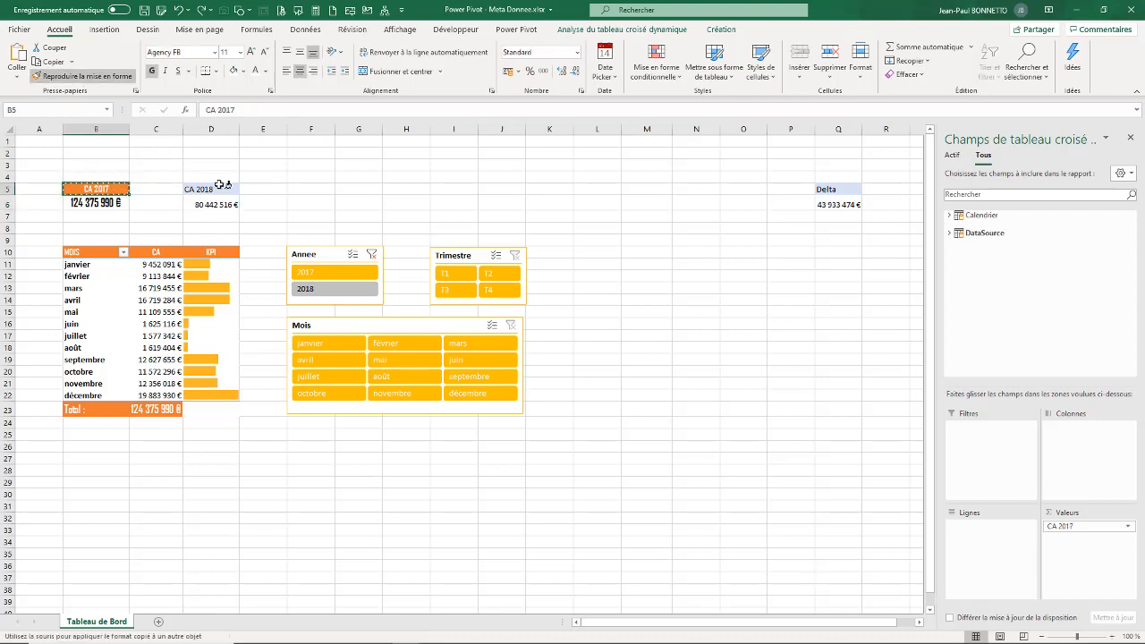
left_click(211, 188)
left_click(106, 204)
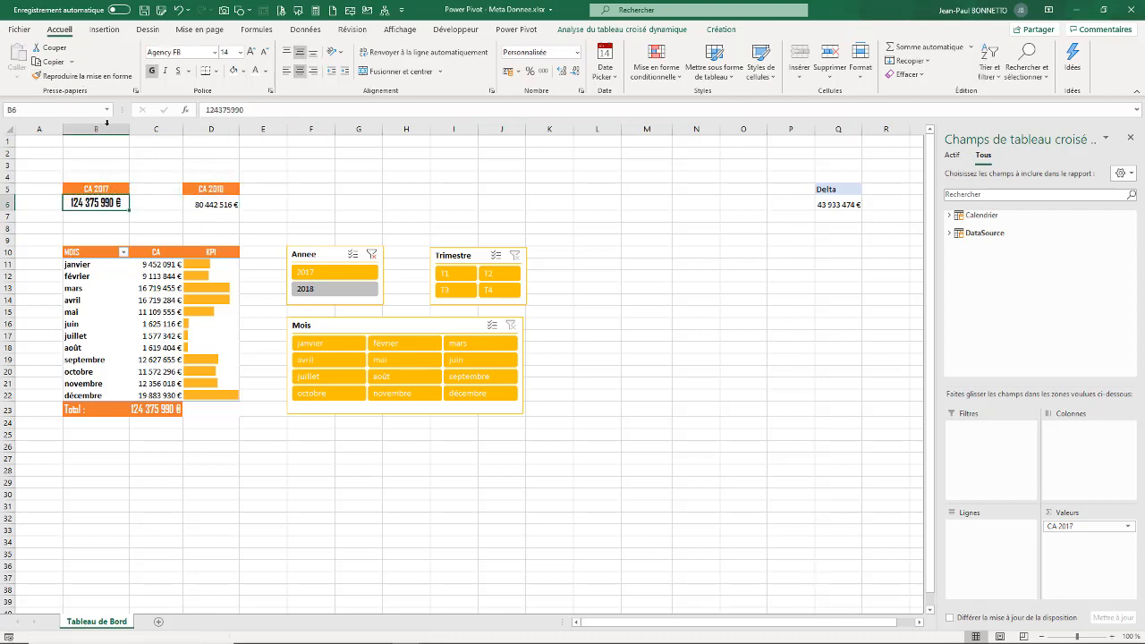
double_click(80, 76)
left_click(211, 204)
key("Escape")
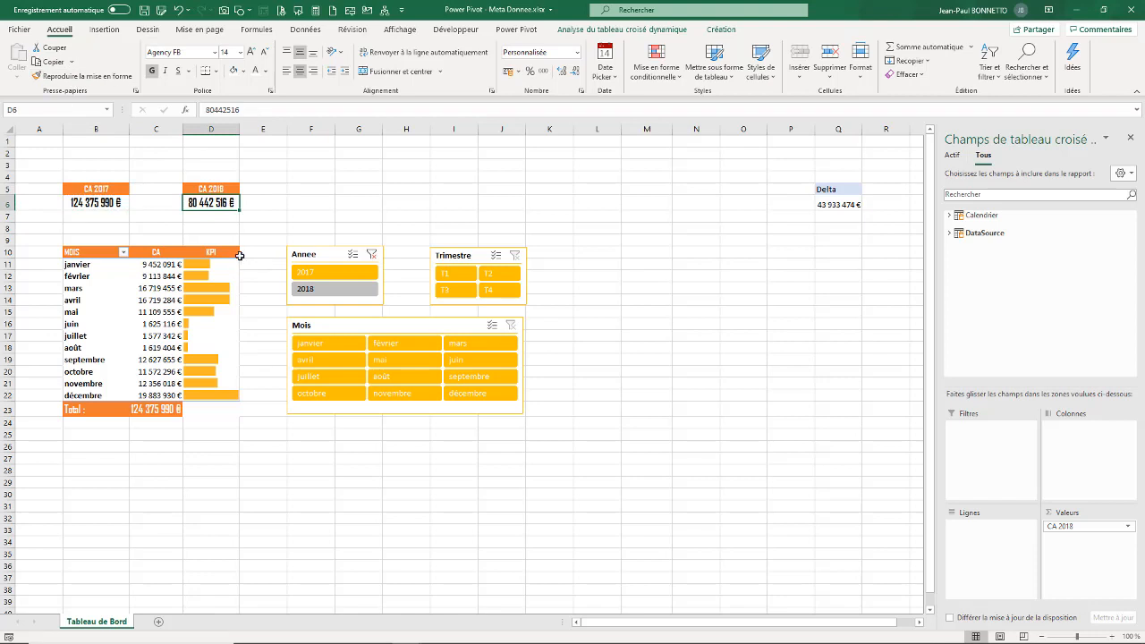
- Widen column F slightly and add the Delta measure a second time to the values of the Delta pivot table
left_click(299, 187)
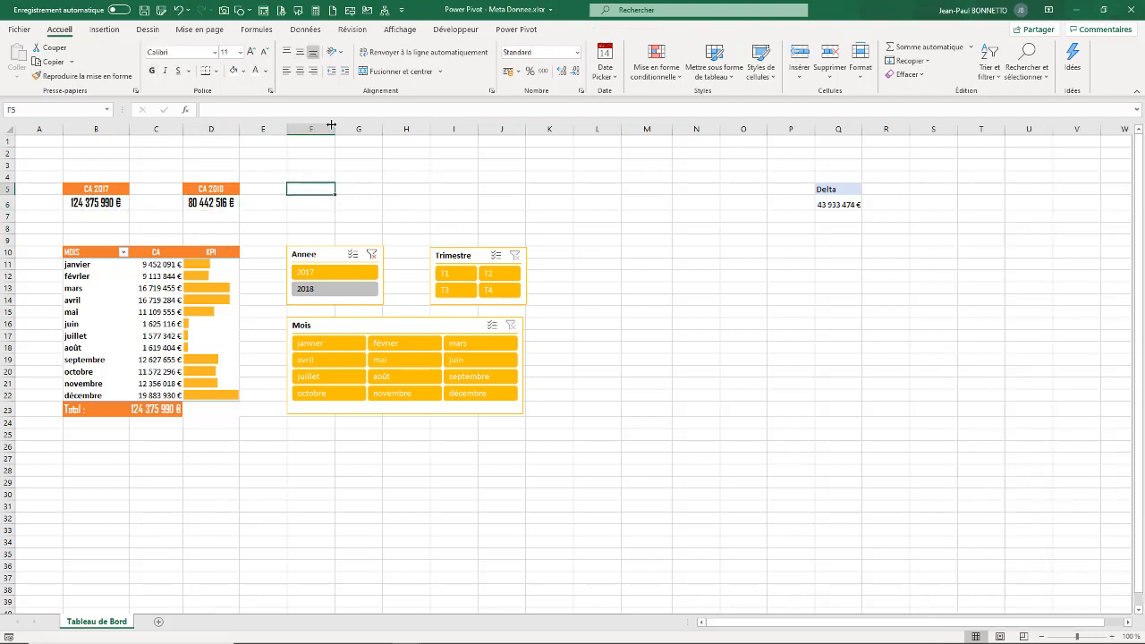
left_click_drag(335, 130, 343, 129)
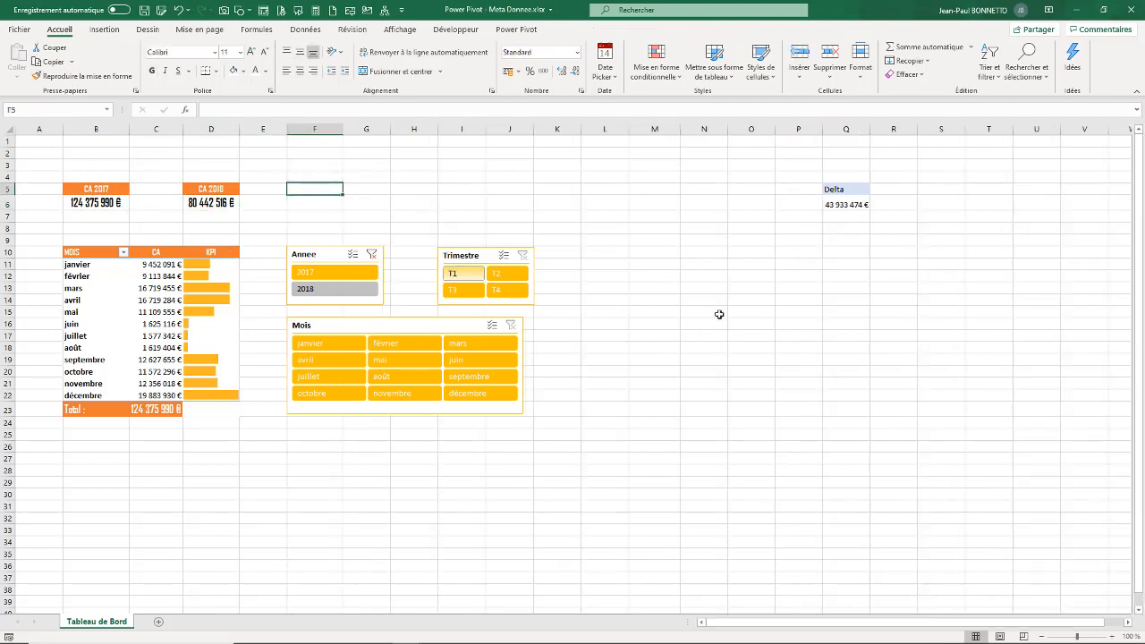
left_click(849, 191)
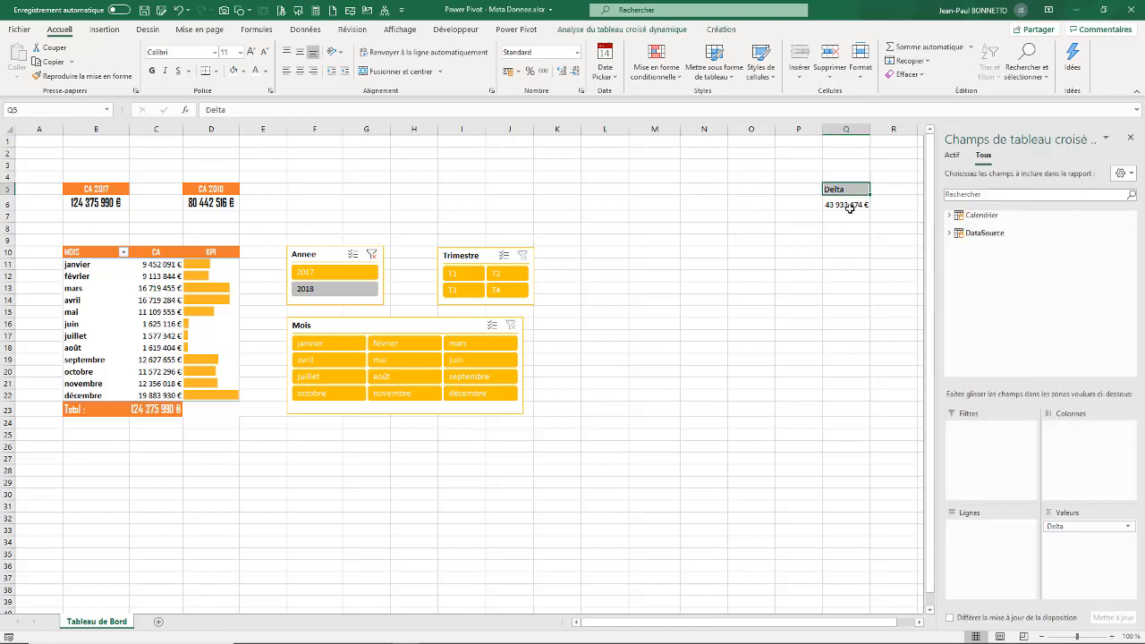
left_click(849, 206)
left_click(847, 189)
left_click_drag(849, 204, 848, 191)
left_click(1060, 526)
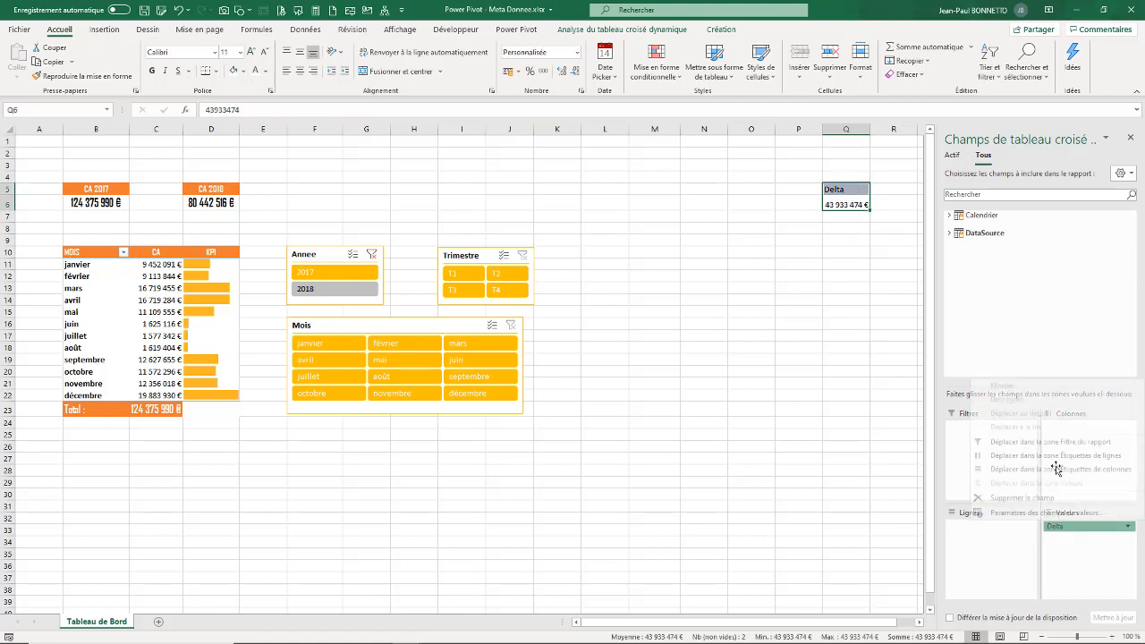
left_click(956, 236)
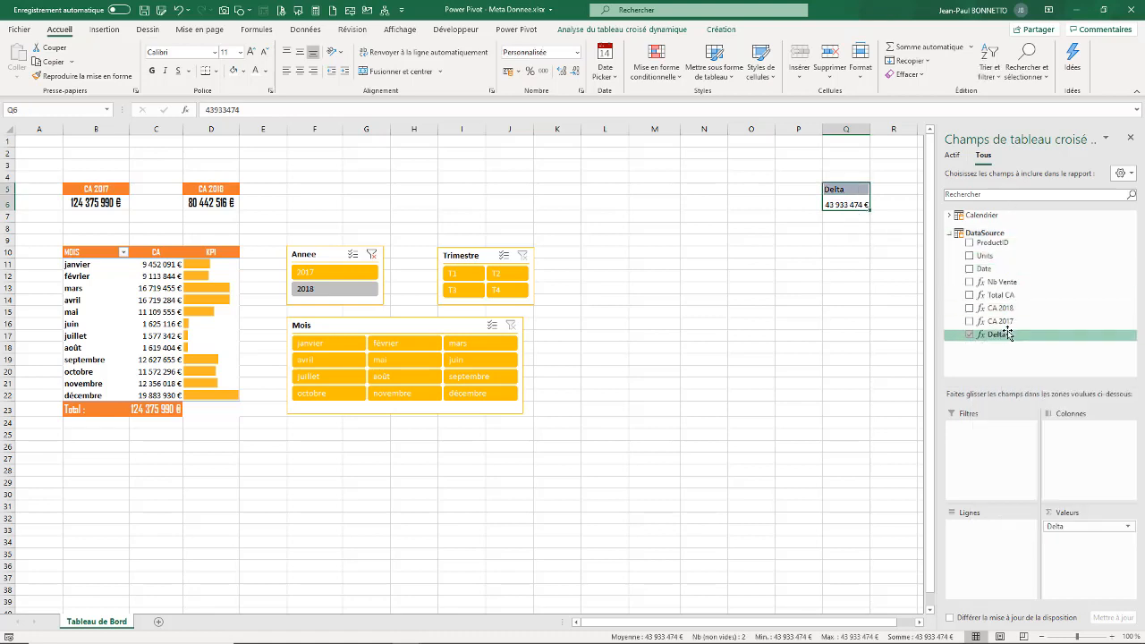
left_click_drag(997, 335, 1069, 544)
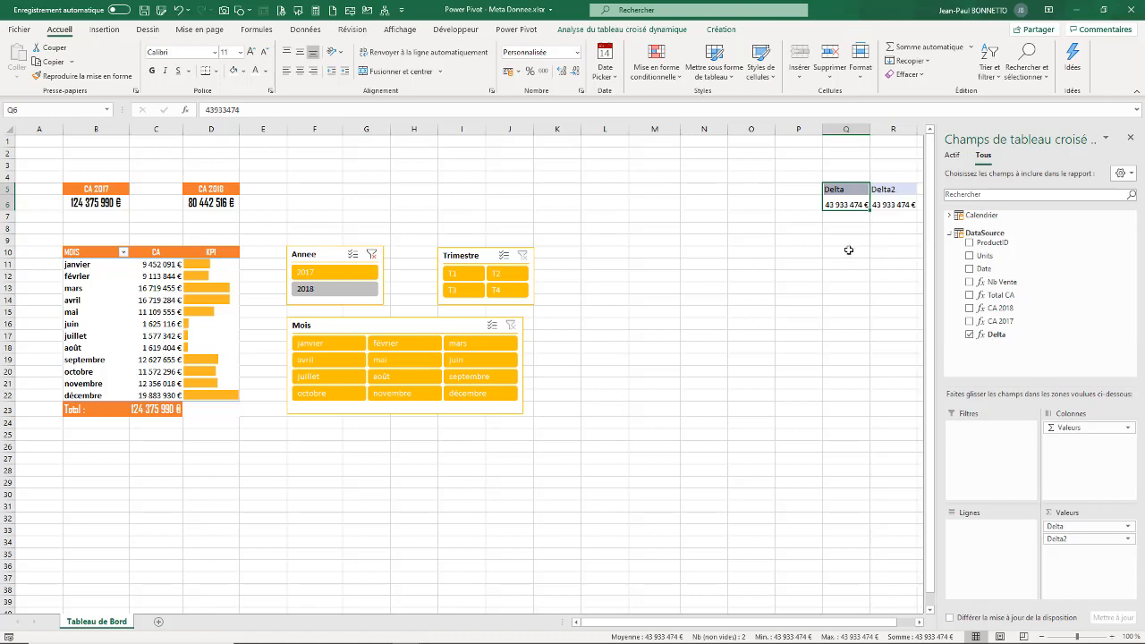
- Rename the second Delta column in R5 as KPI and the first one in Q5 as DELTA
left_click(893, 192)
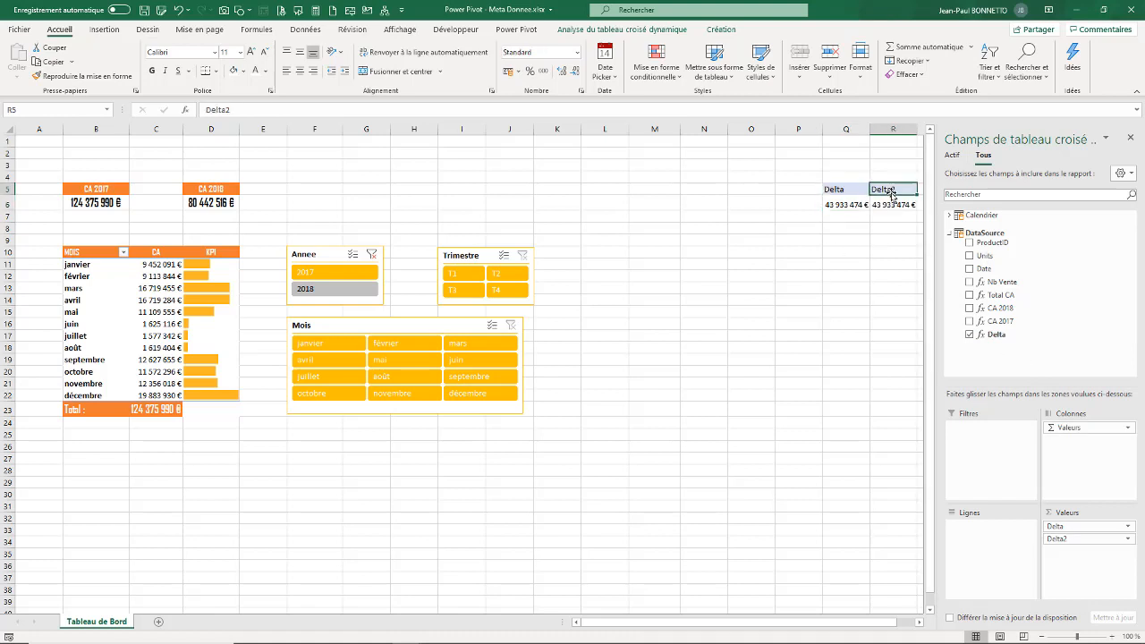
type("KPI")
key("Return")
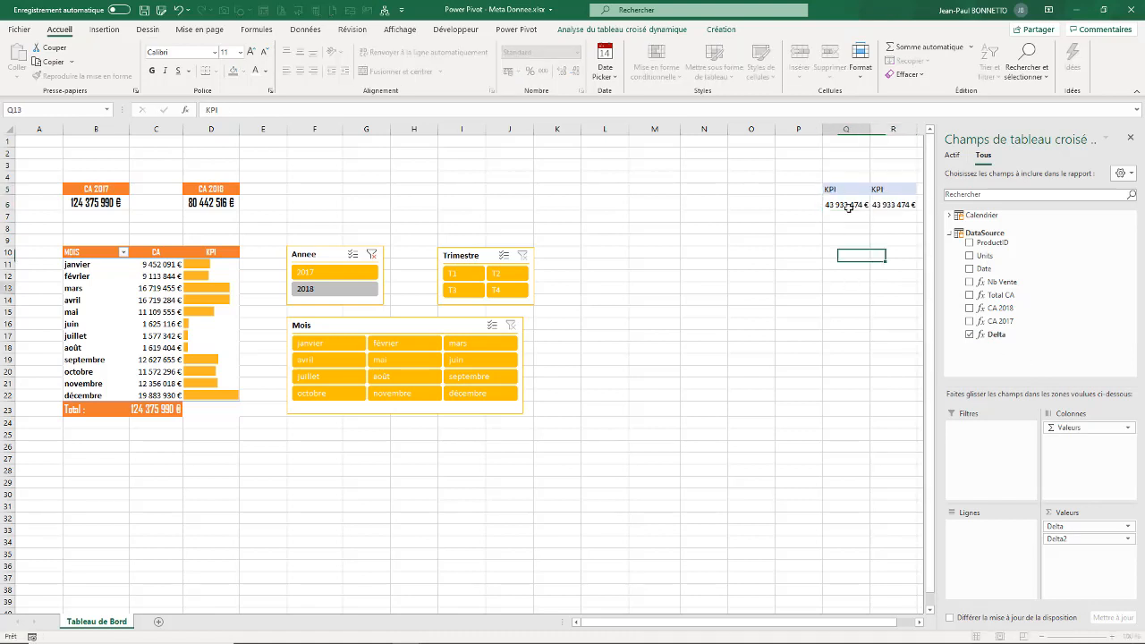
left_click(890, 189)
left_click(838, 190)
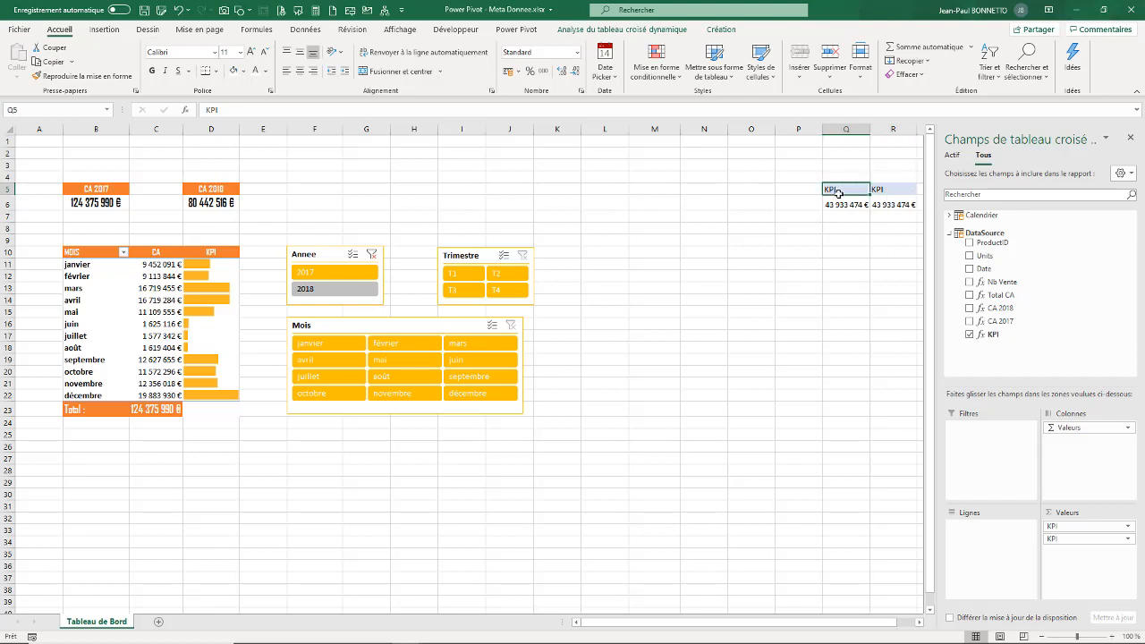
type("D")
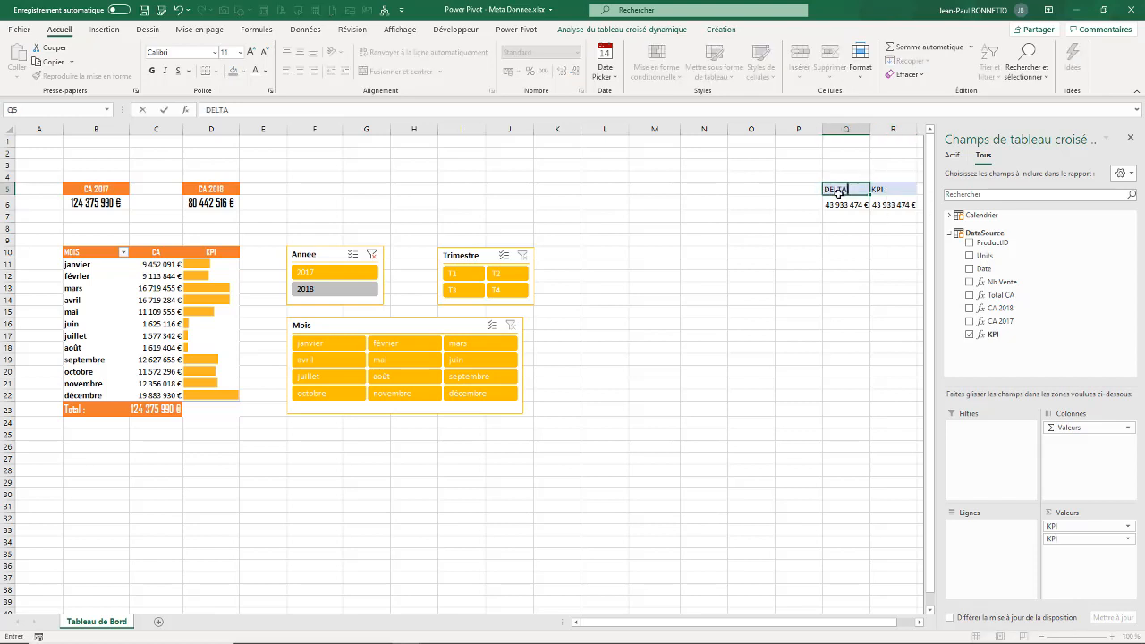
type("ELTA")
key("Return")
- Move the DELTA and KPI pivot table from Q5 to cell F6 above the Annee slicer
left_click(857, 192)
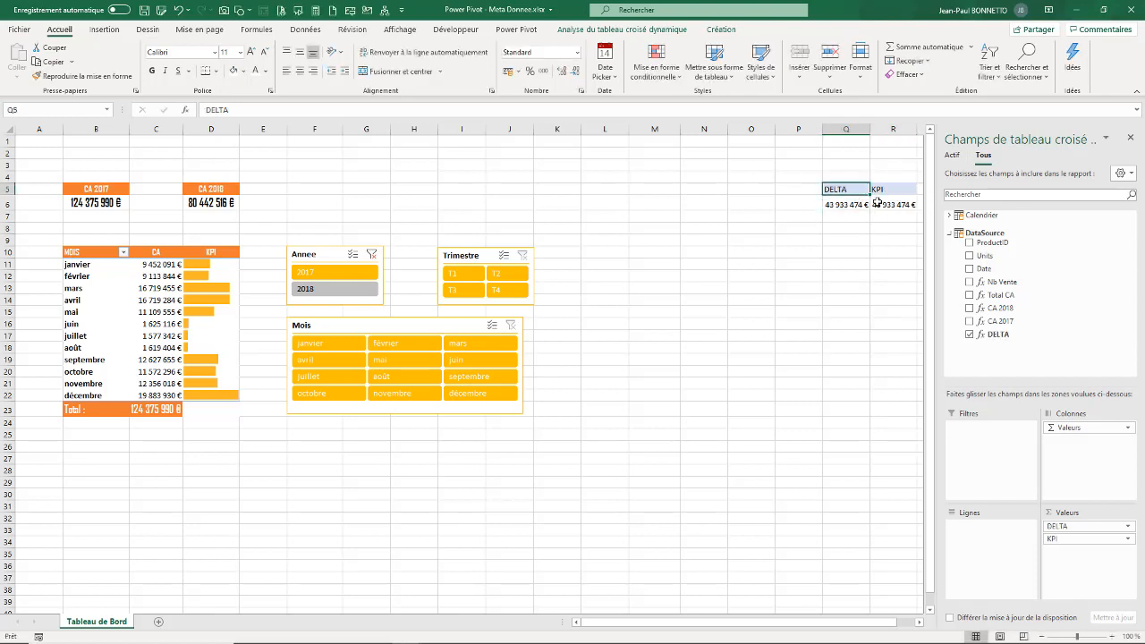
left_click_drag(847, 188, 369, 188)
right_click(362, 187)
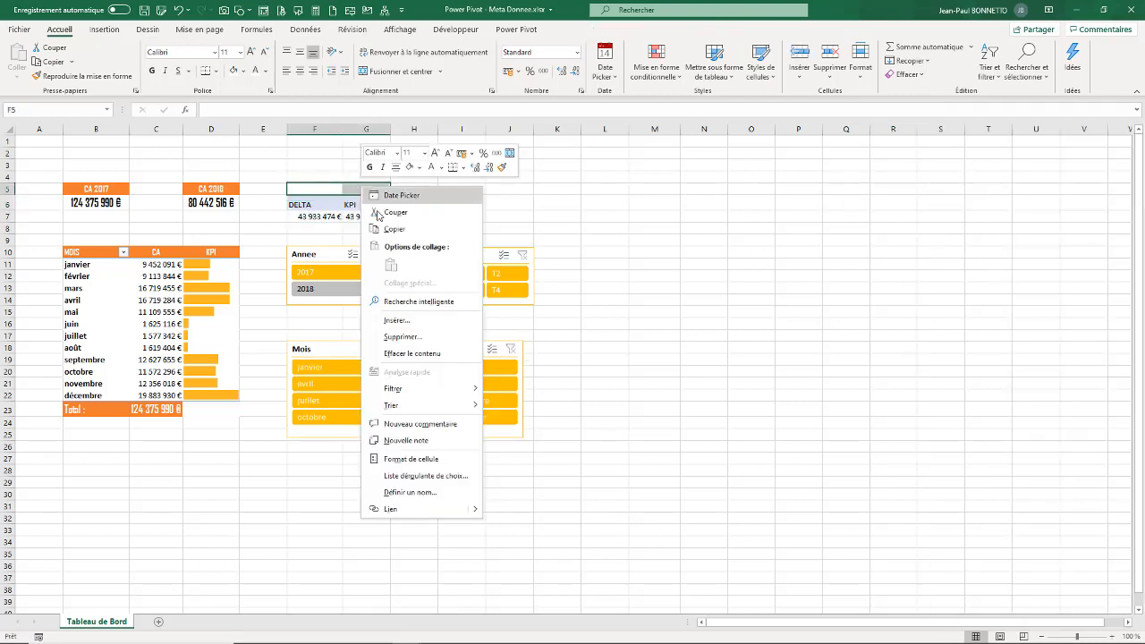
left_click(397, 322)
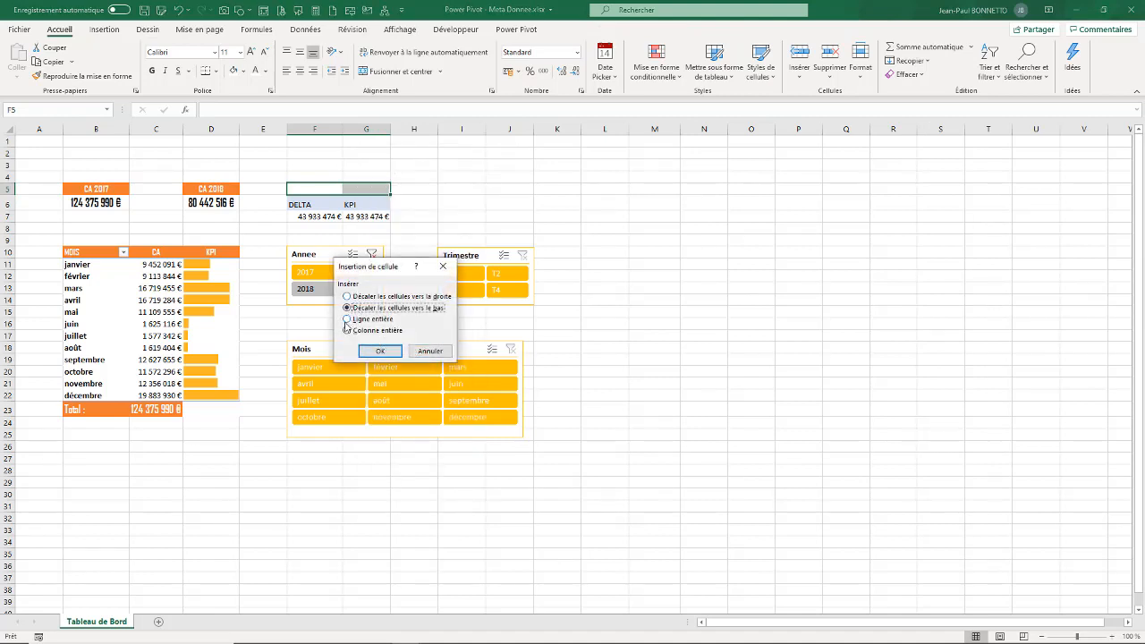
left_click(430, 352)
- Delete the empty cells F3:G3 with the cells below shifted up, bringing the DELTA and KPI table to row 5
left_click(366, 165)
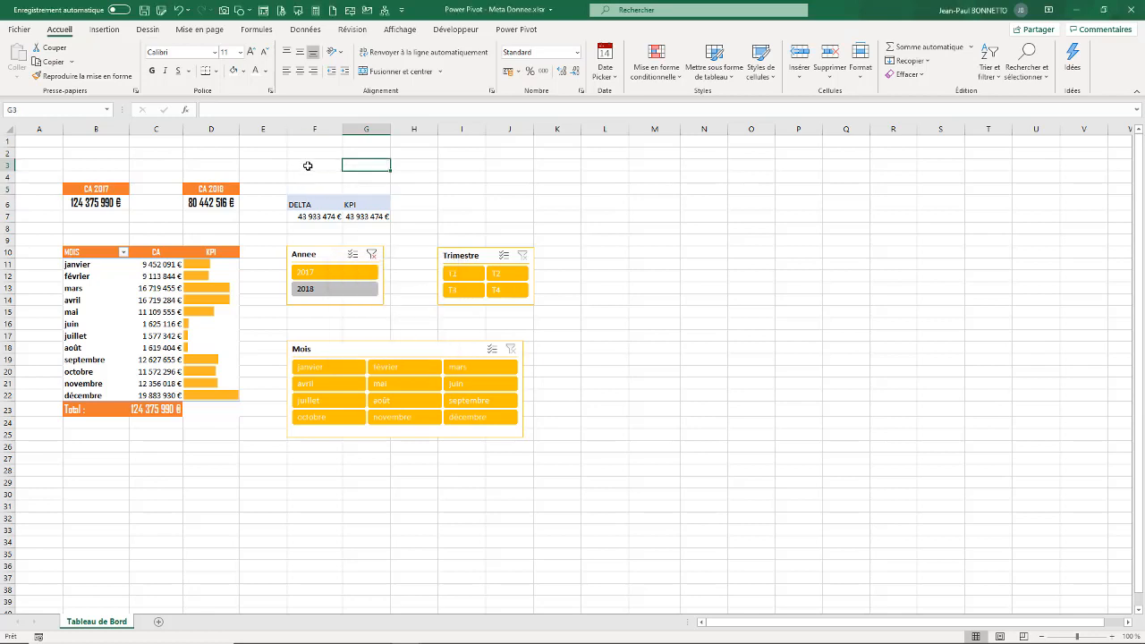
left_click_drag(307, 166, 371, 166)
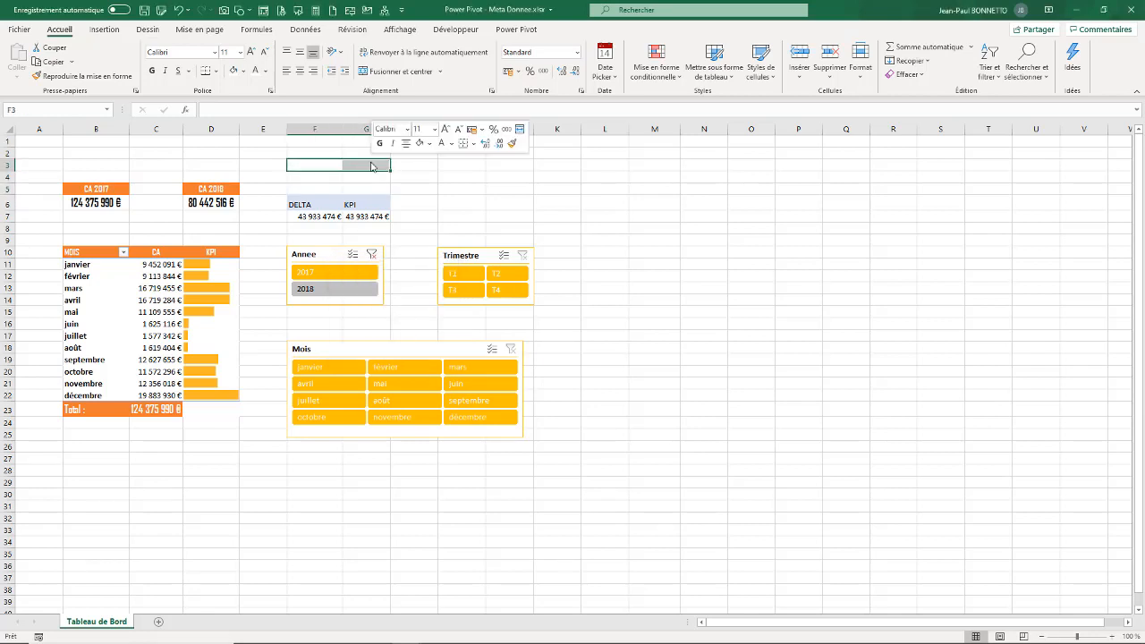
right_click(371, 166)
left_click(404, 310)
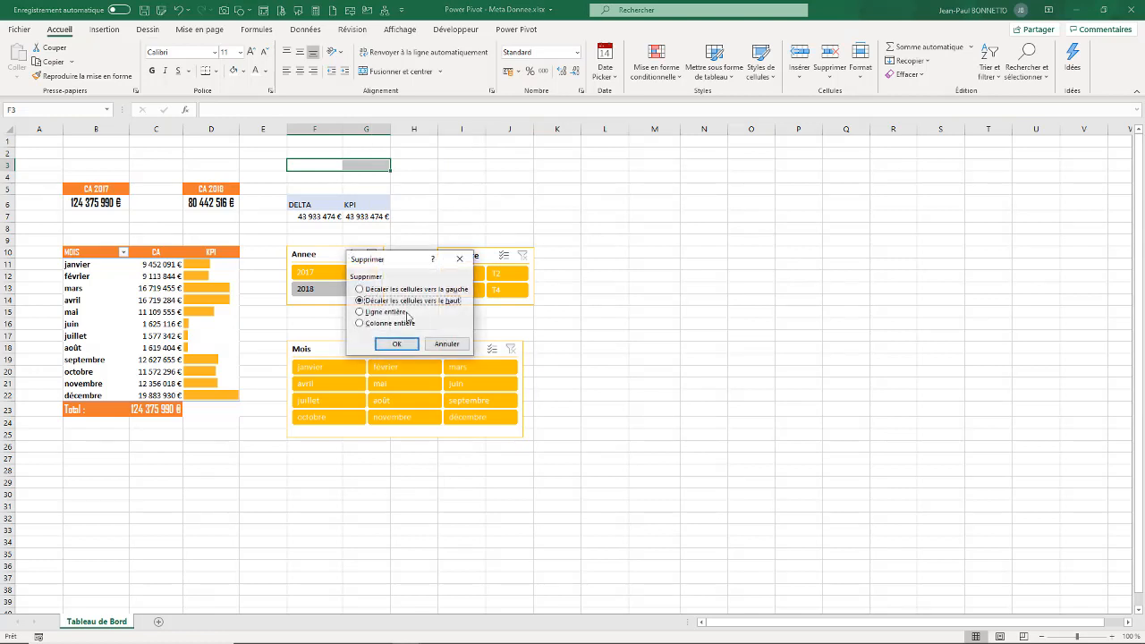
left_click(396, 343)
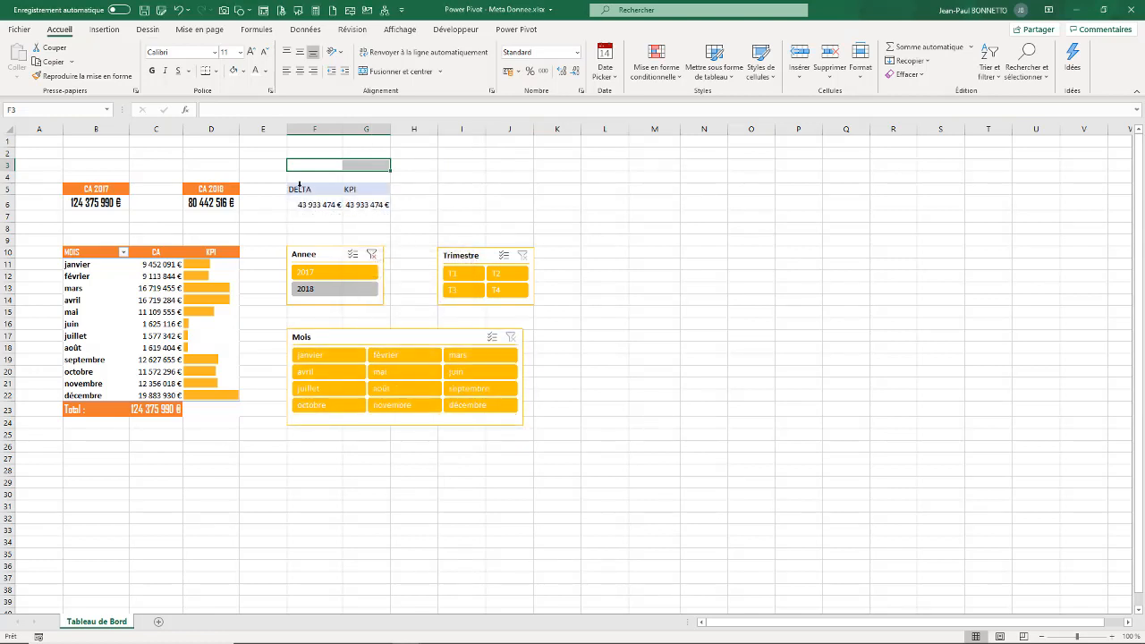
left_click(503, 168)
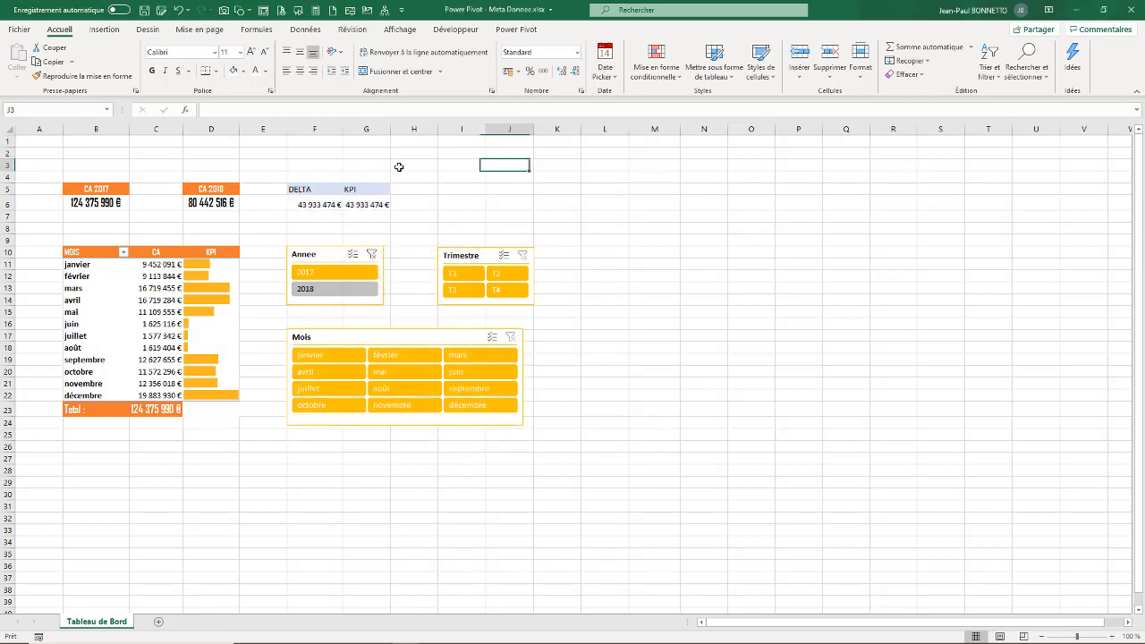
- Copy the CA 2018 header and value formatting onto the DELTA and KPI headers in F5:G5 and values in F6:G6
left_click(211, 188)
left_click(109, 77)
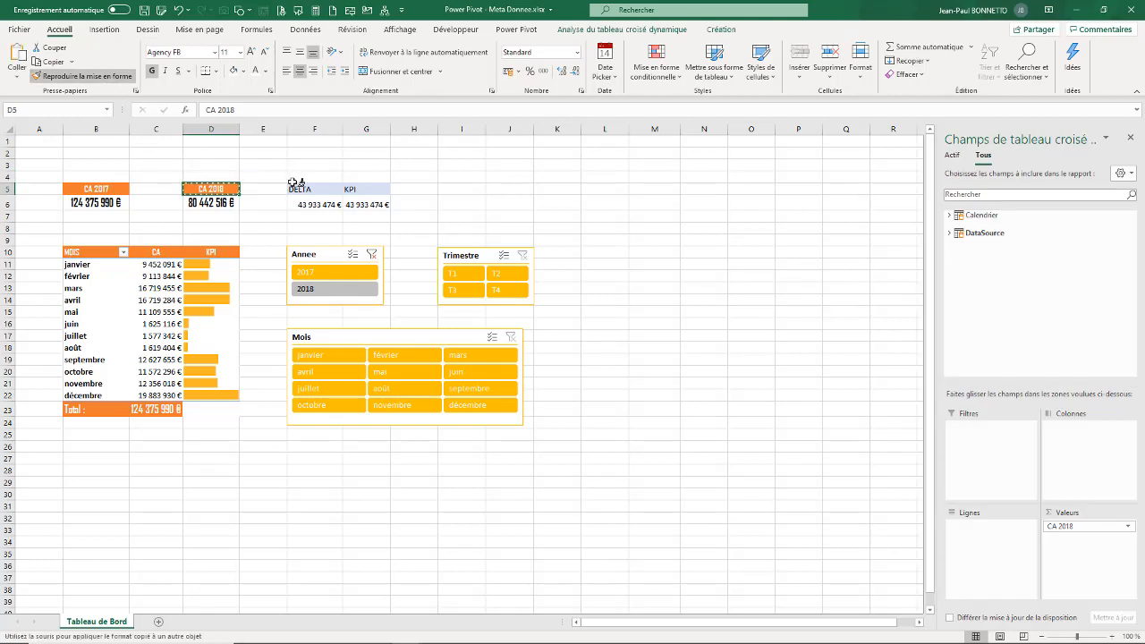
left_click_drag(313, 189, 365, 189)
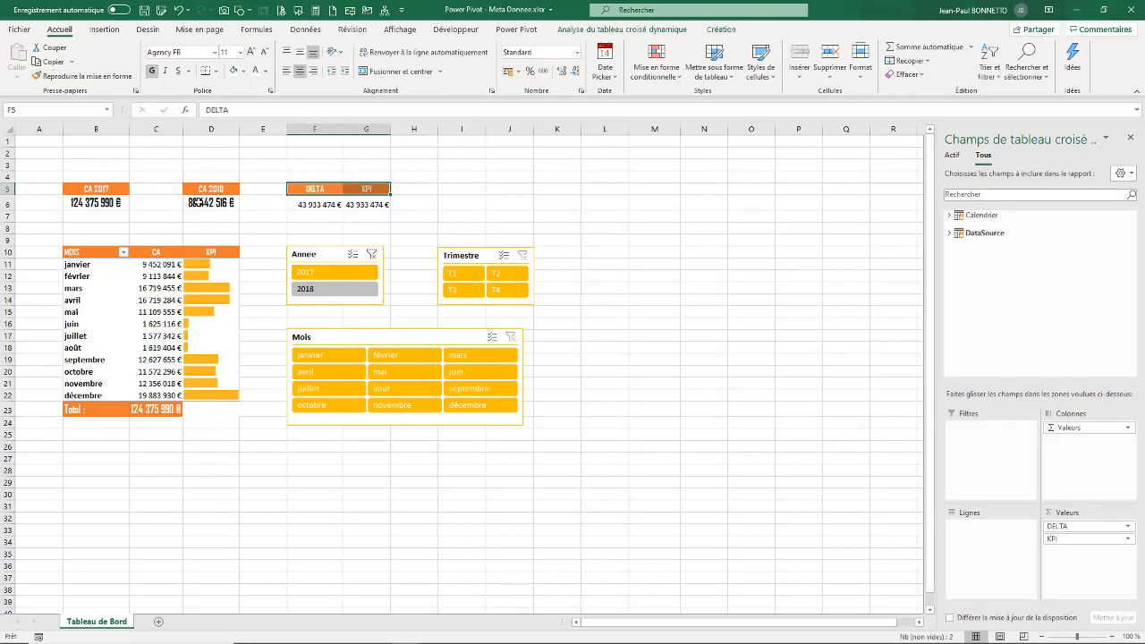
left_click(211, 203)
double_click(85, 76)
left_click(338, 205)
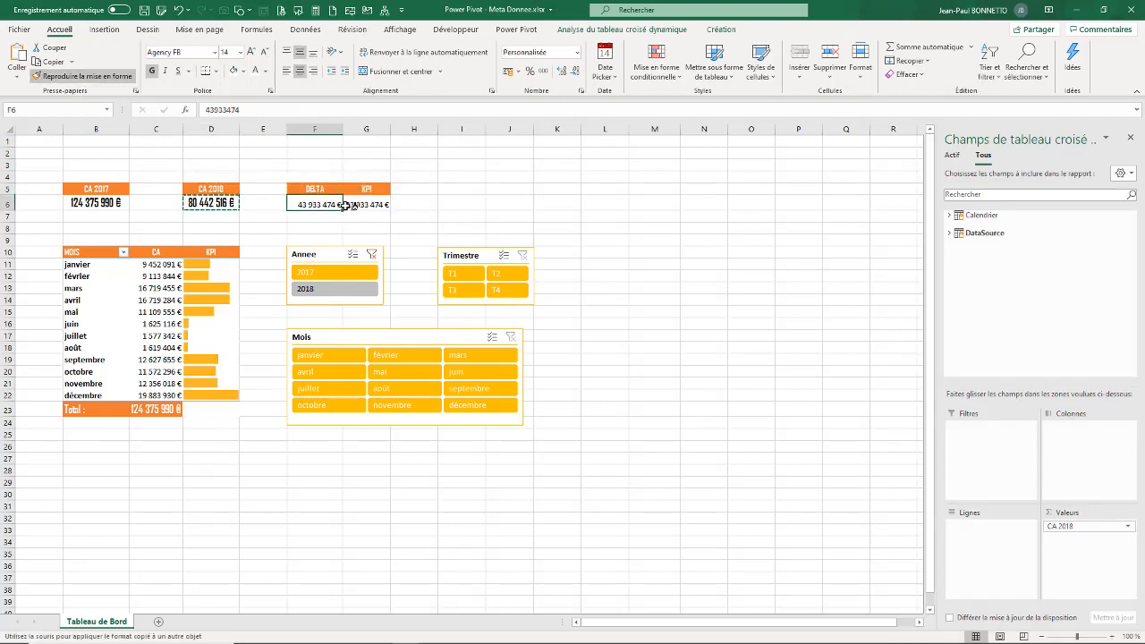
left_click_drag(347, 205, 368, 205)
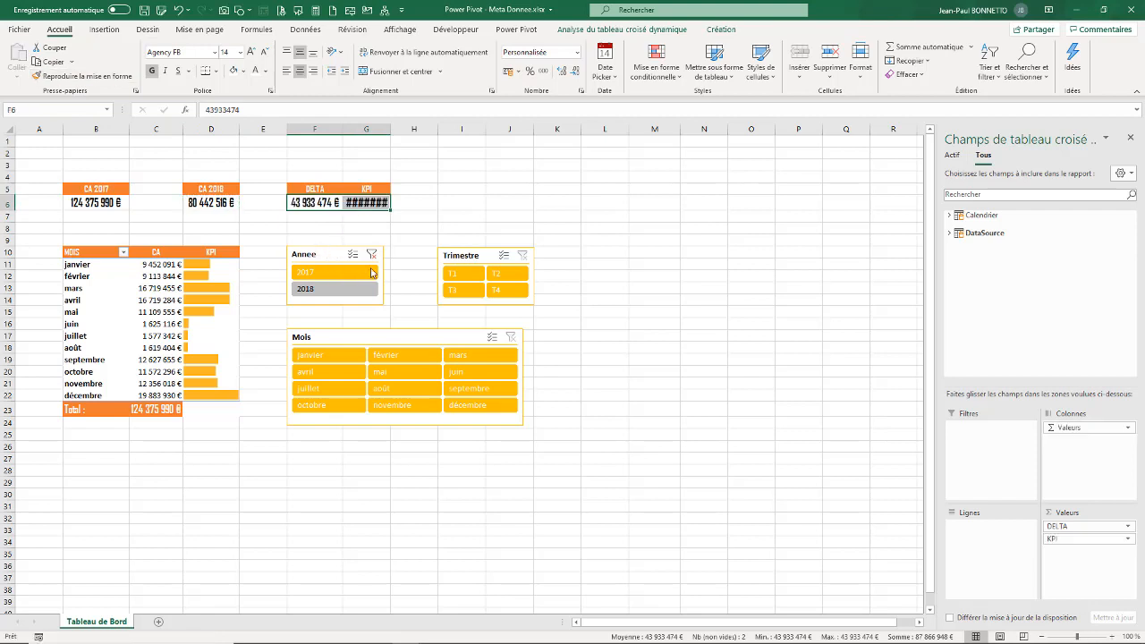
- Apply the coloured three-arrow directional icon set to the KPI value in G6 as conditional formatting
left_click(368, 204)
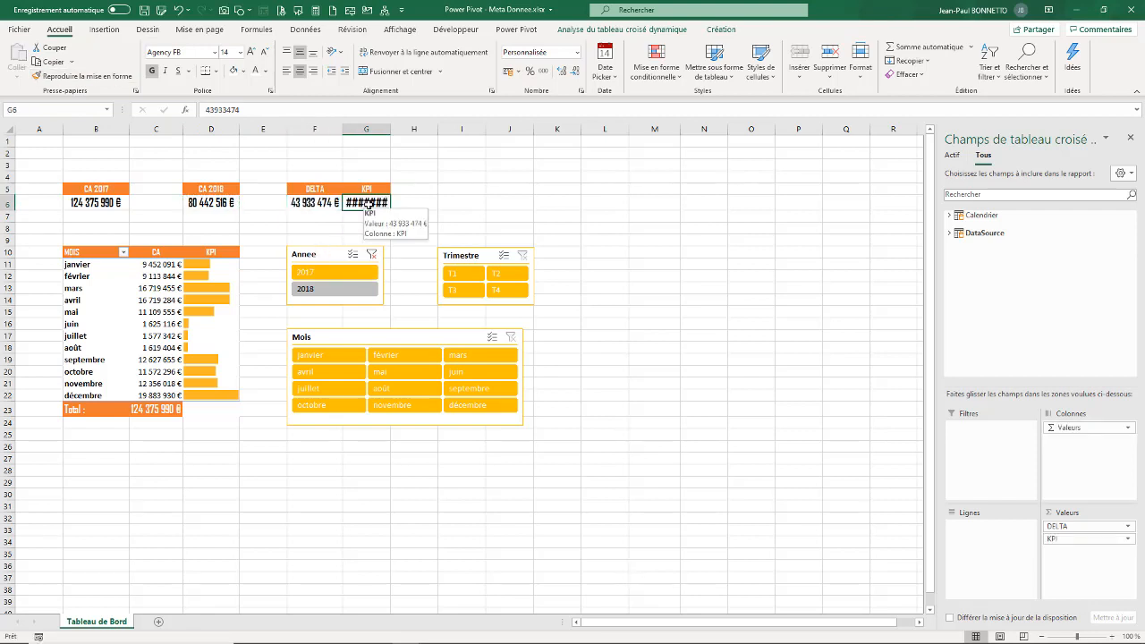
left_click(648, 79)
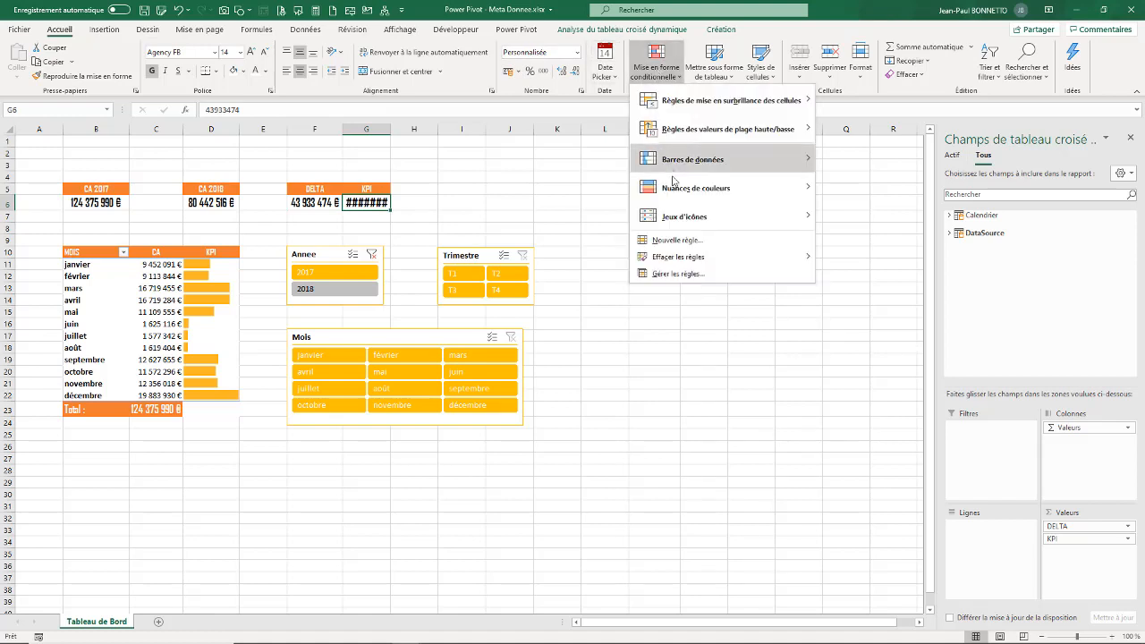
mouse_move(686, 222)
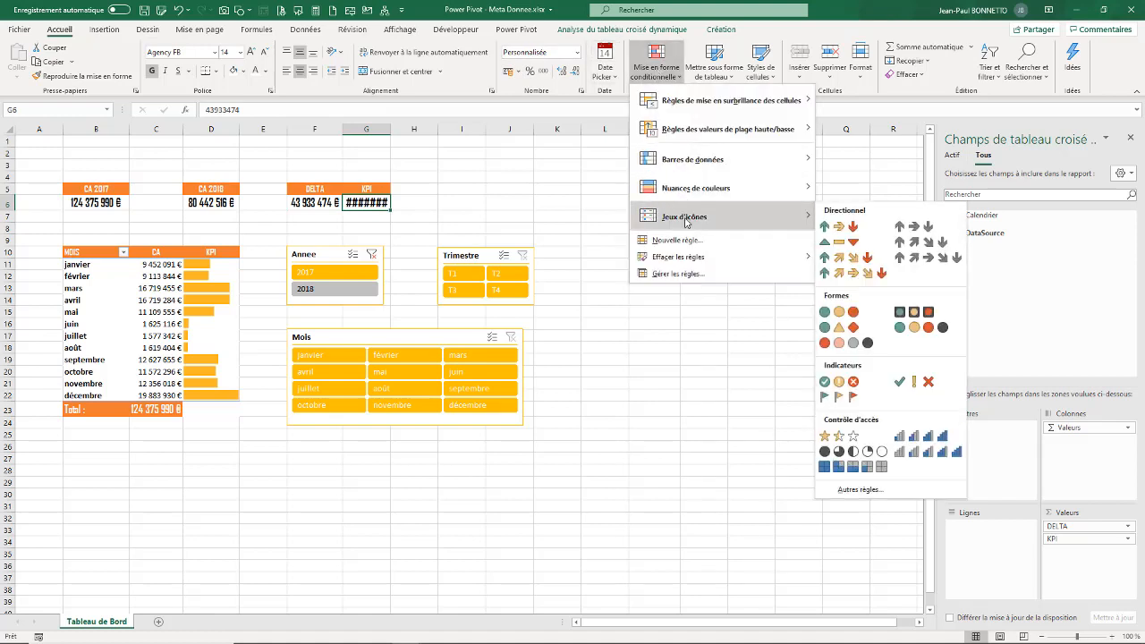
left_click(844, 230)
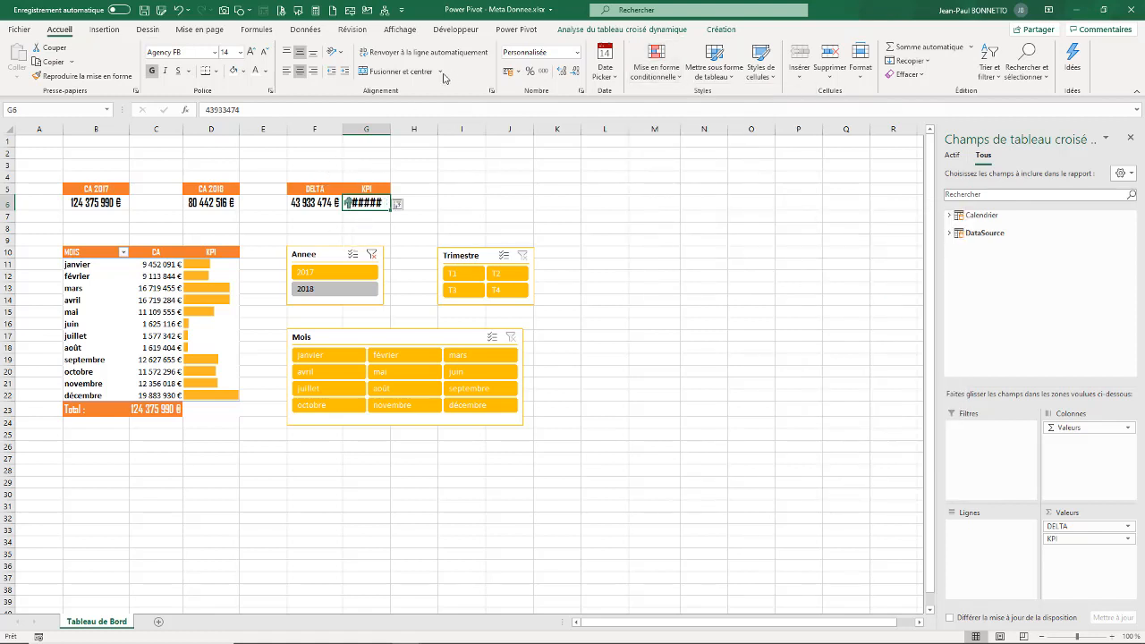
- Edit the KPI icon-set rule to cover all cells containing "KPI" values and show only the icon
left_click(656, 65)
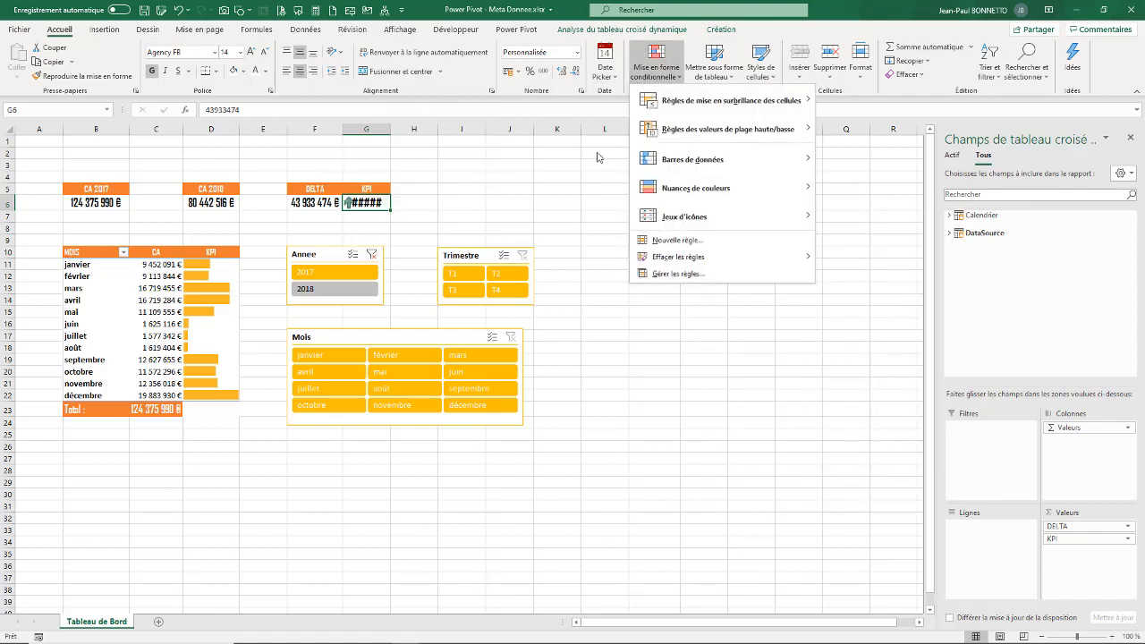
left_click(662, 273)
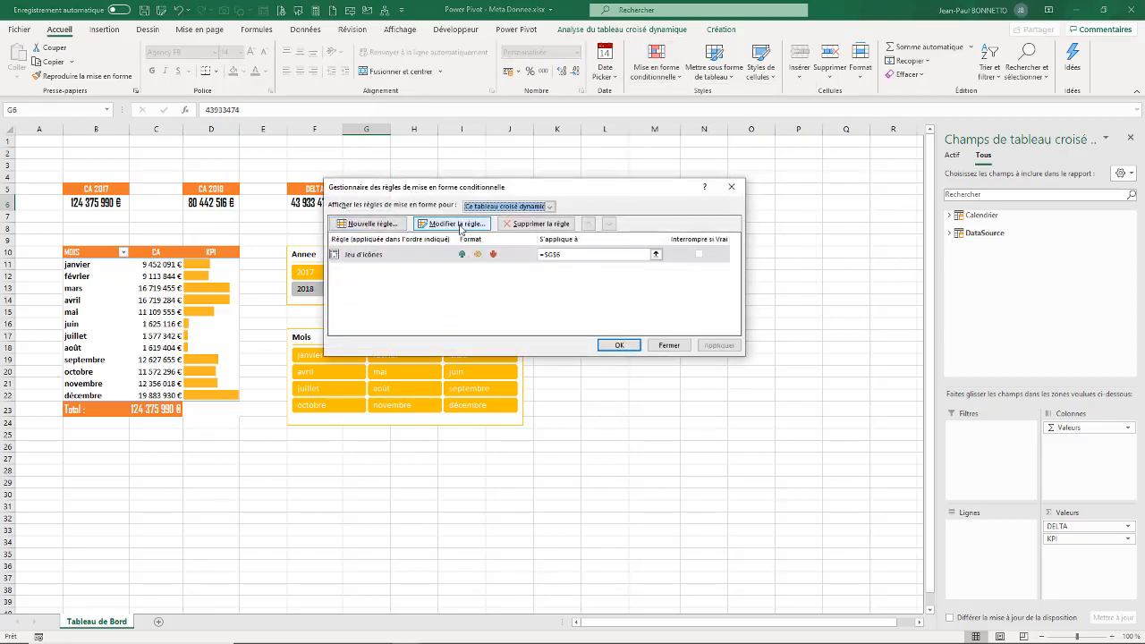
left_click(460, 225)
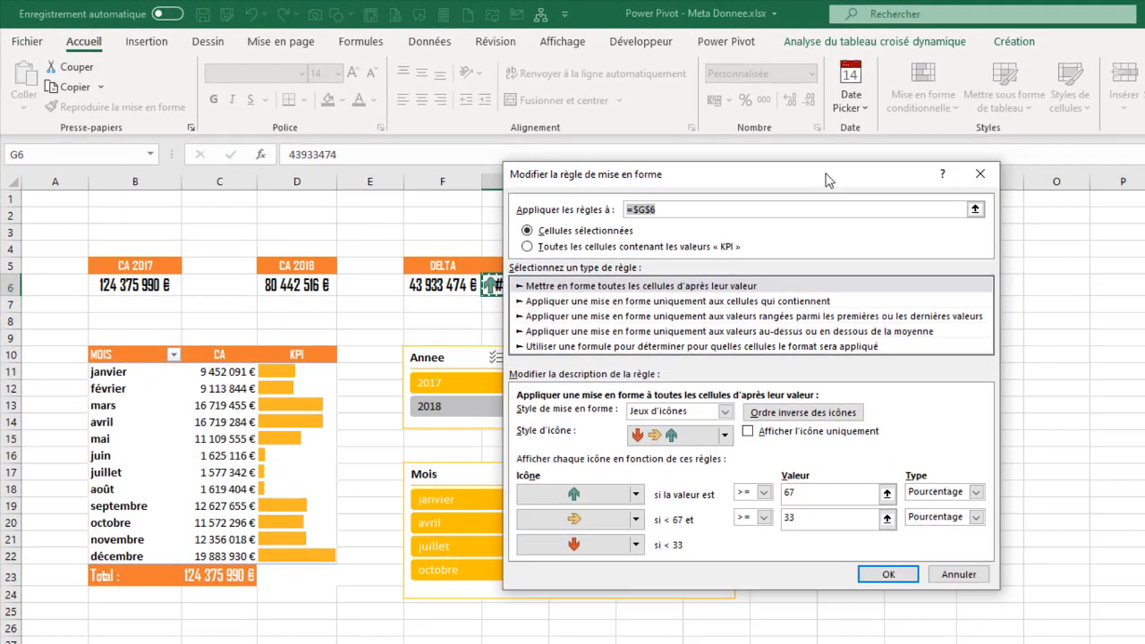
left_click_drag(584, 127, 782, 182)
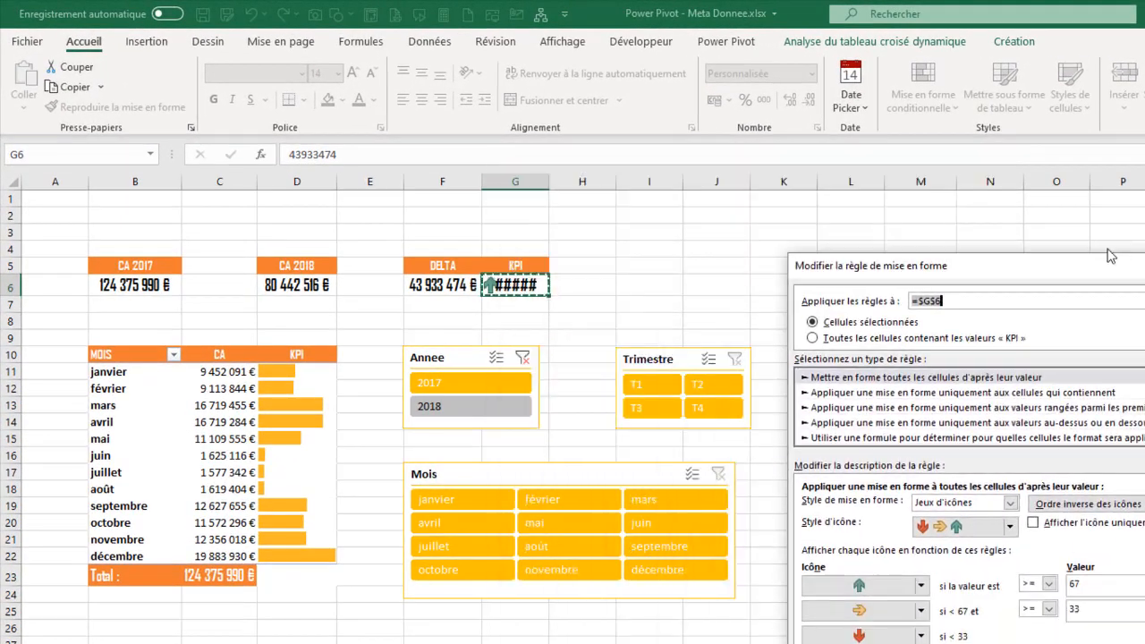
left_click_drag(1109, 255, 1098, 214)
left_click(801, 298)
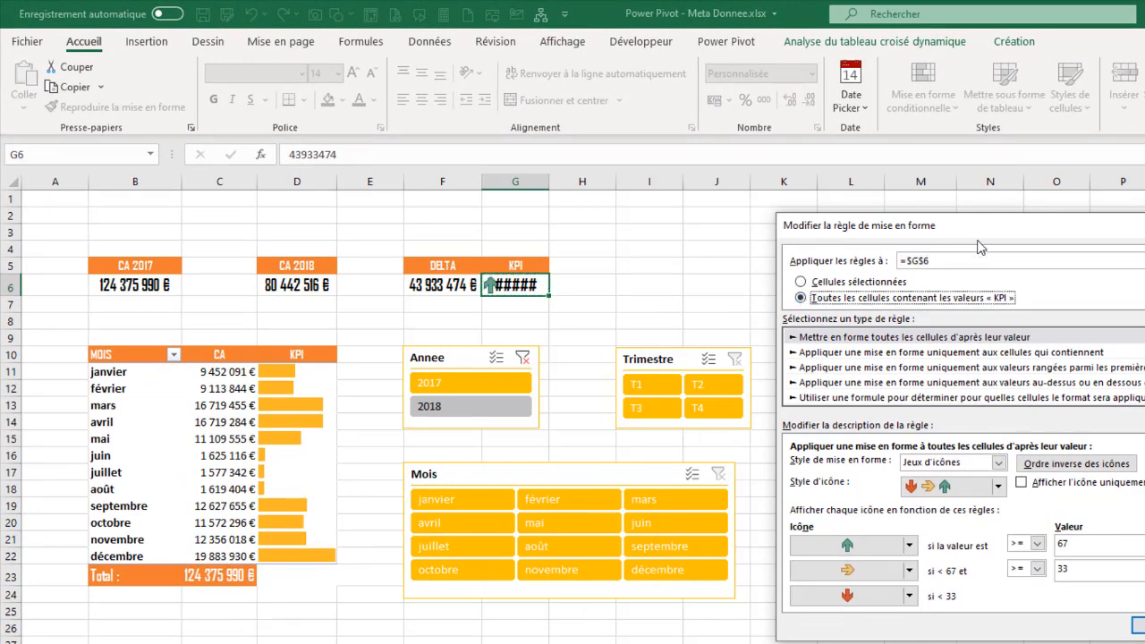
left_click(1028, 481)
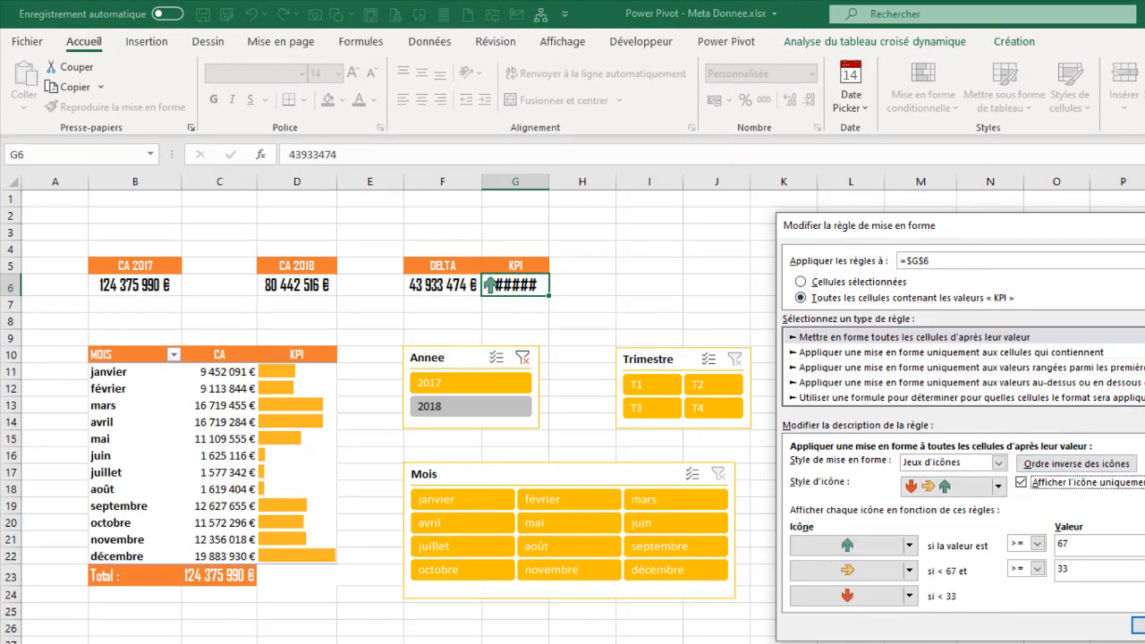
- Set the green arrow's threshold to type Nombre with value 0 and give the middle range no cell icon
left_click(1043, 503)
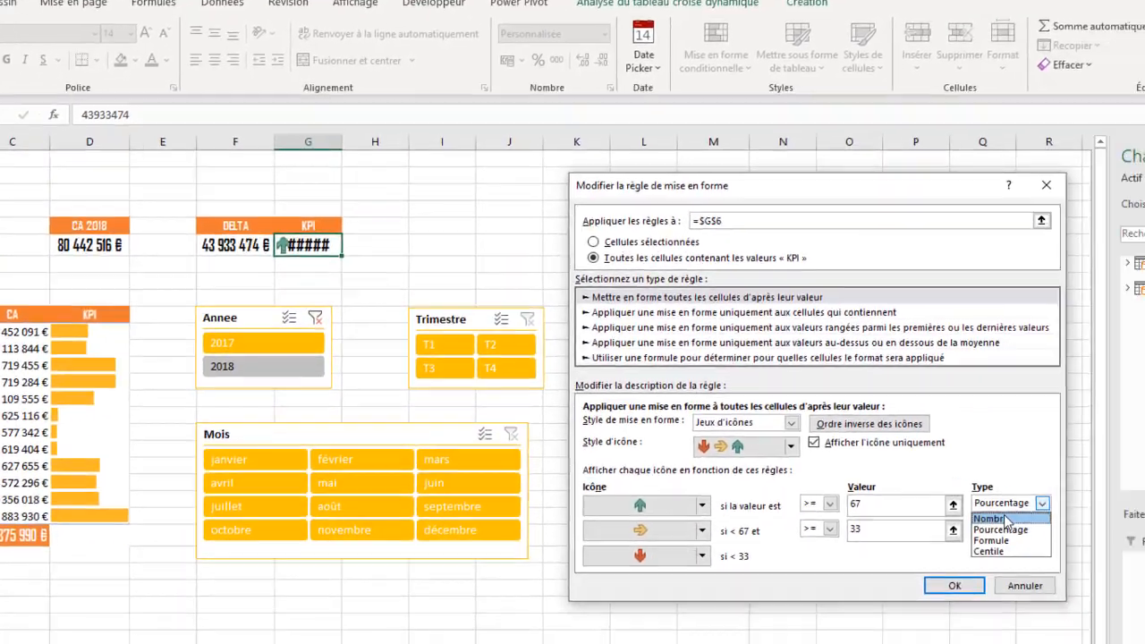
left_click(1005, 518)
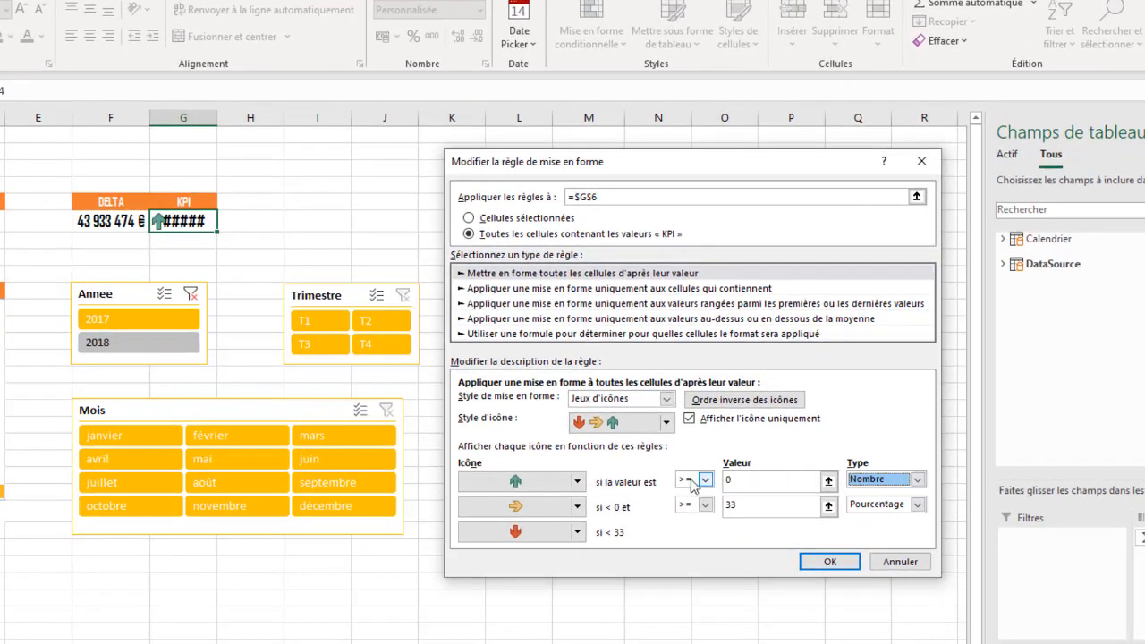
left_click(569, 510)
left_click(542, 530)
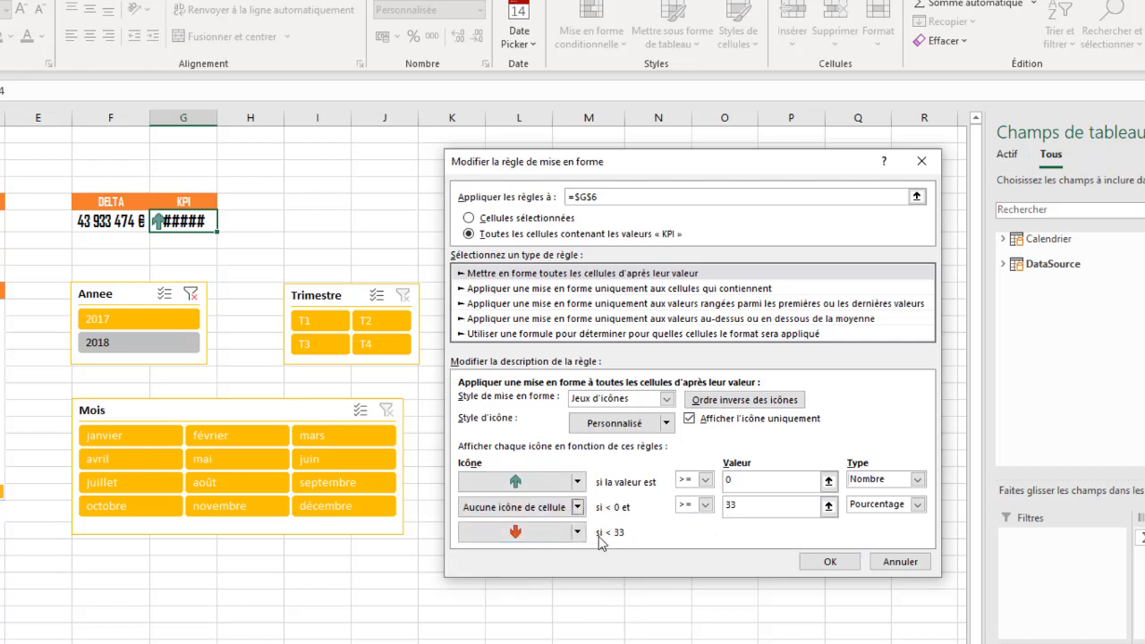
- Set the second threshold to type Nombre with value 0 and apply the modified KPI icon rule
left_click(758, 509)
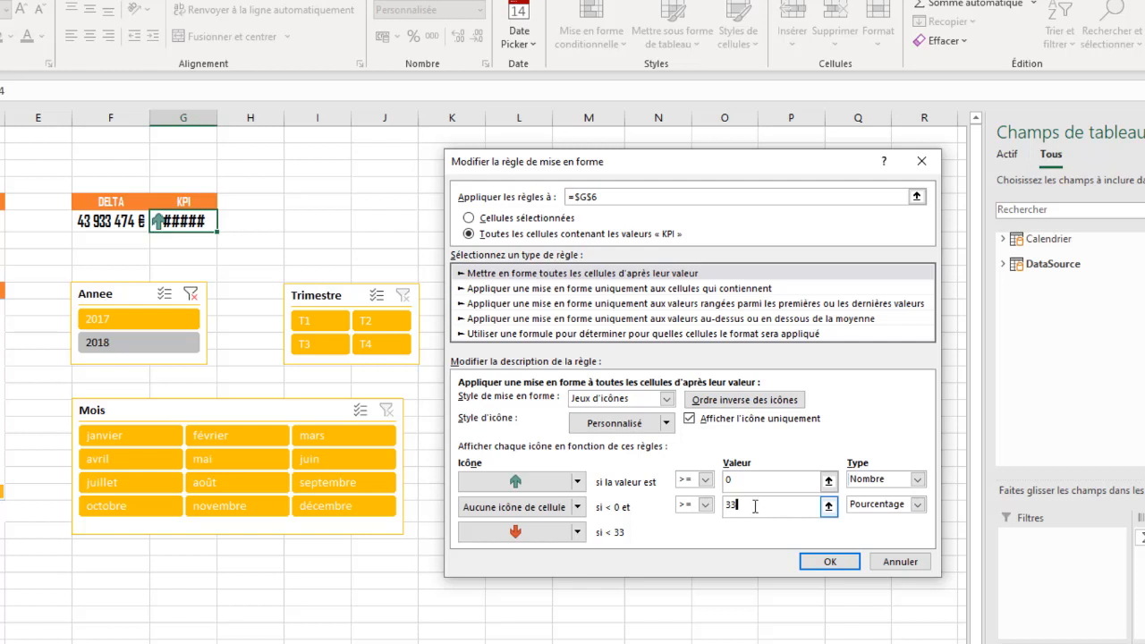
left_click(705, 504)
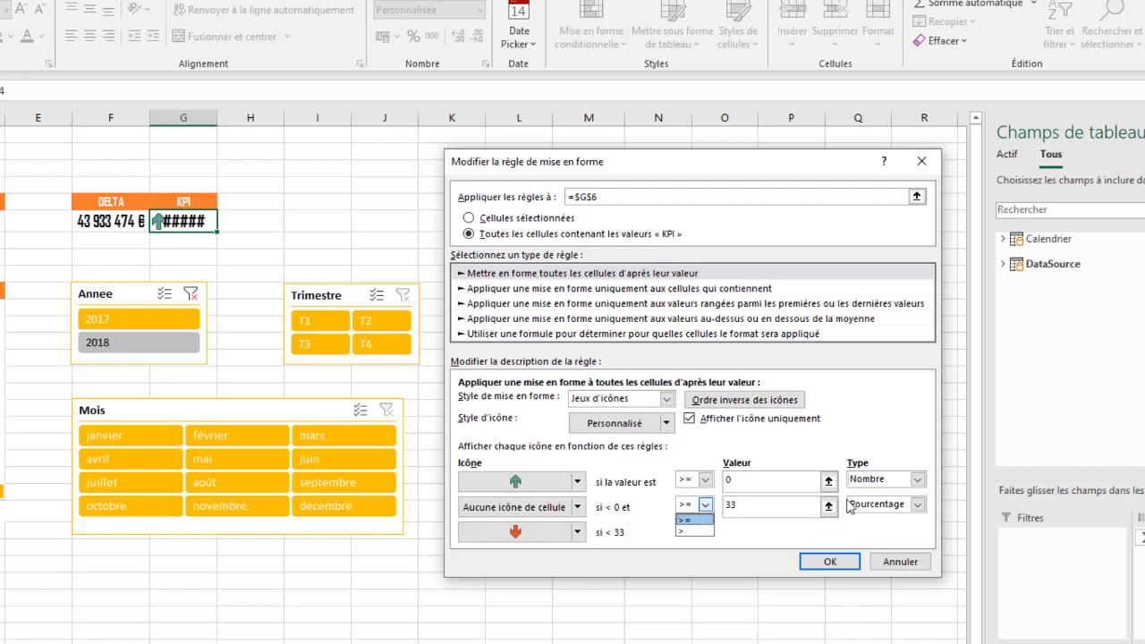
left_click(917, 504)
left_click(917, 505)
left_click(861, 528)
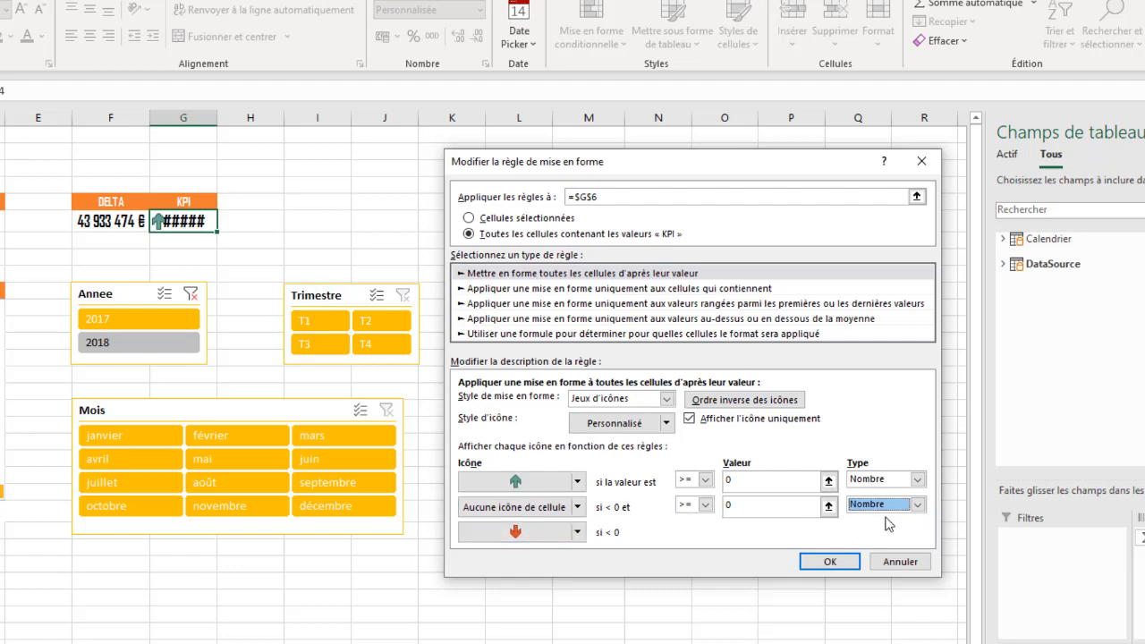
left_click(830, 562)
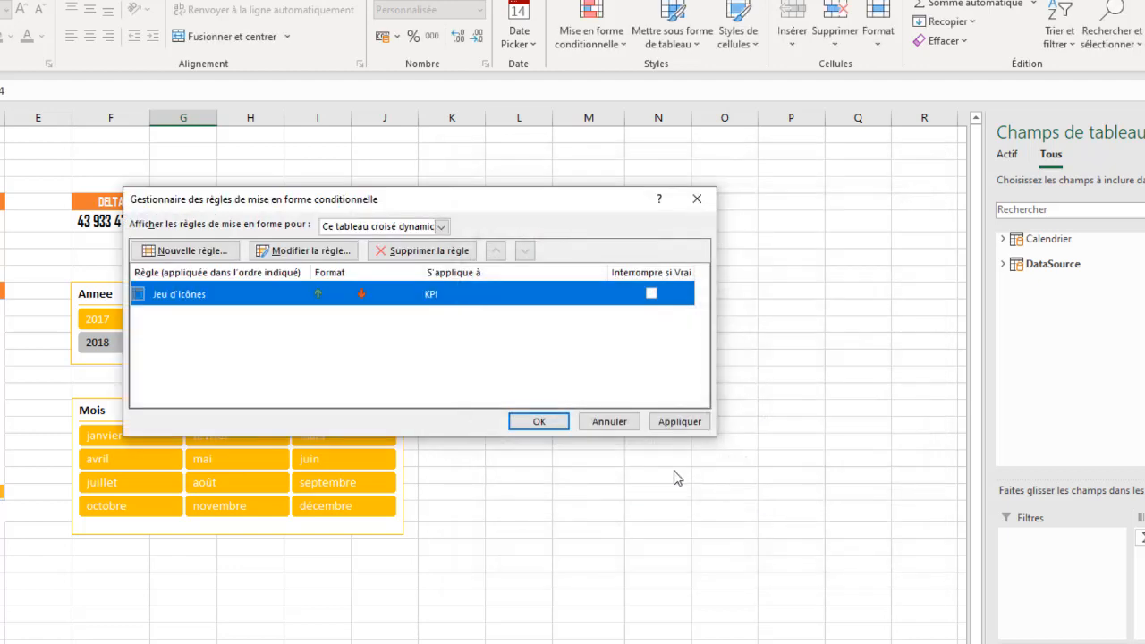
left_click(680, 424)
left_click(537, 421)
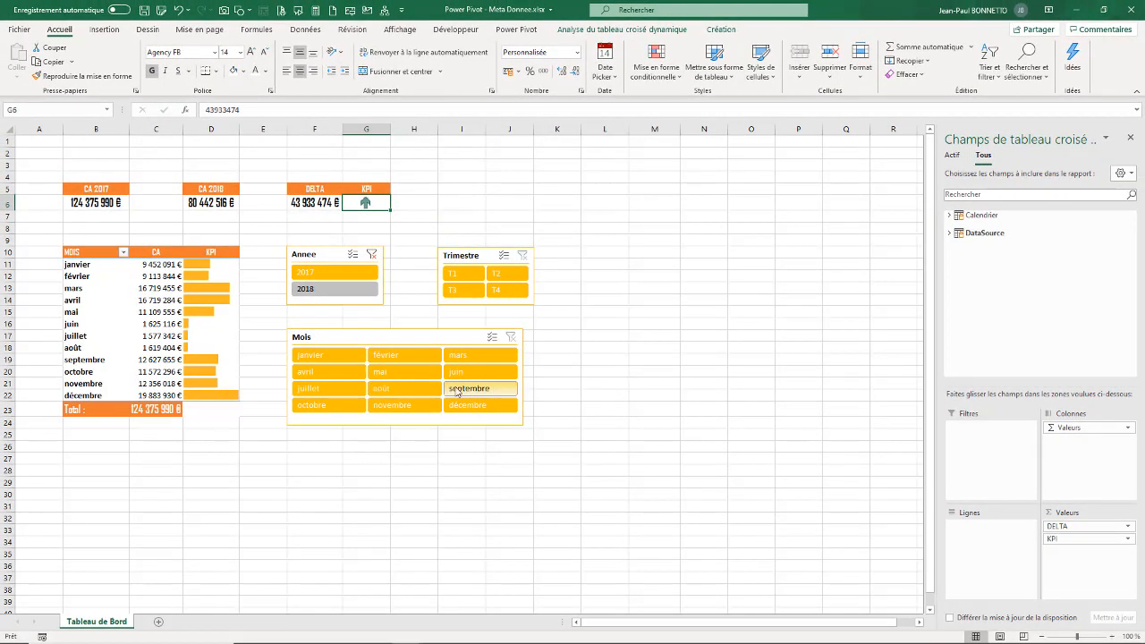
- Test the Mois slicer by filtering on mai, avril and janvier while checking the KPI tables above
left_click(399, 374)
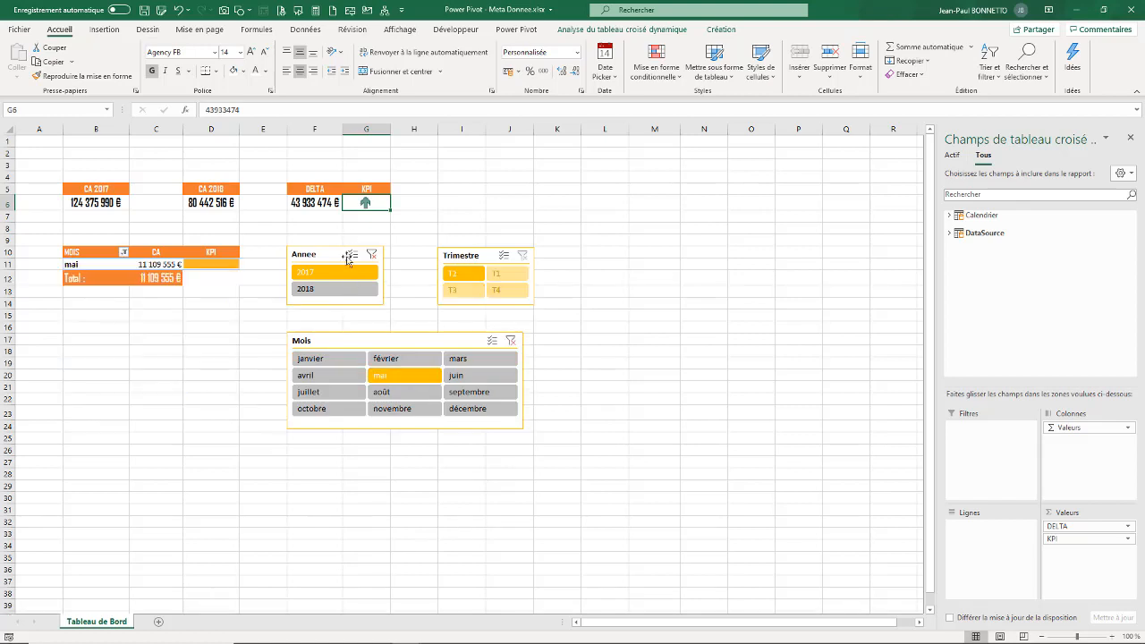
left_click(327, 376)
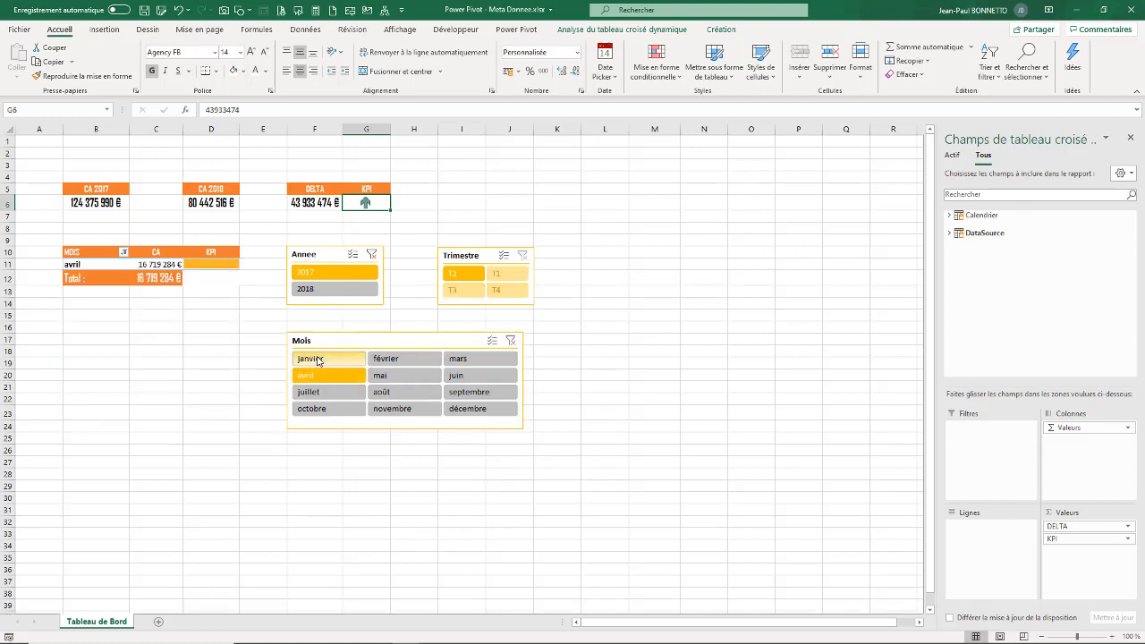
left_click(319, 359, "ctrl")
- Clear the filters on the Mois and Annee slicers so all months and both years are included
left_click(510, 341)
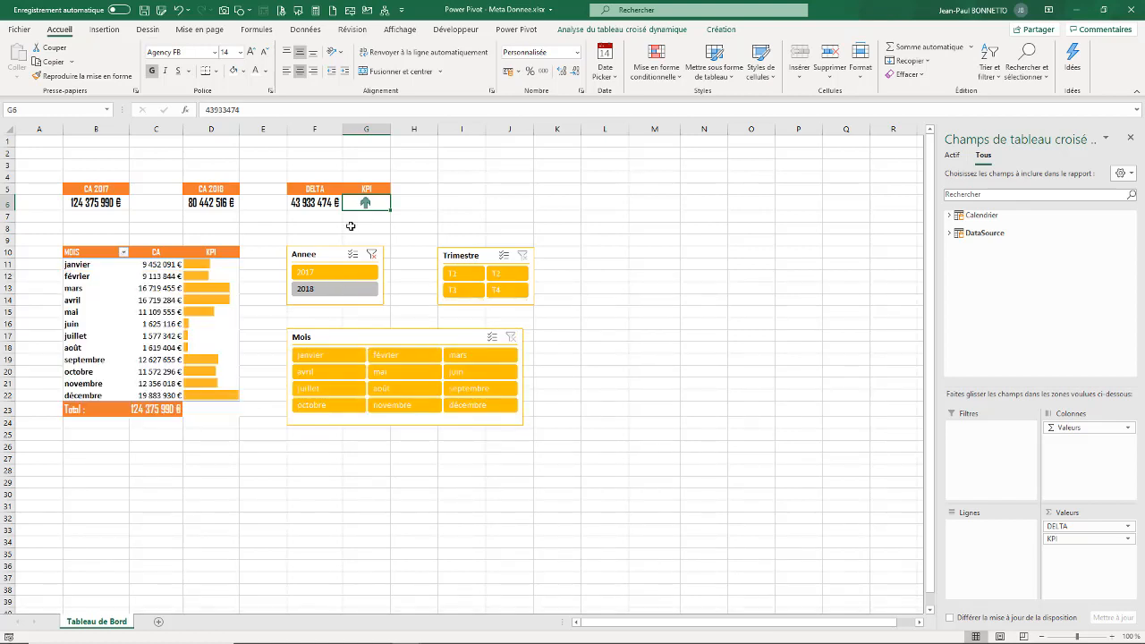
left_click(371, 255)
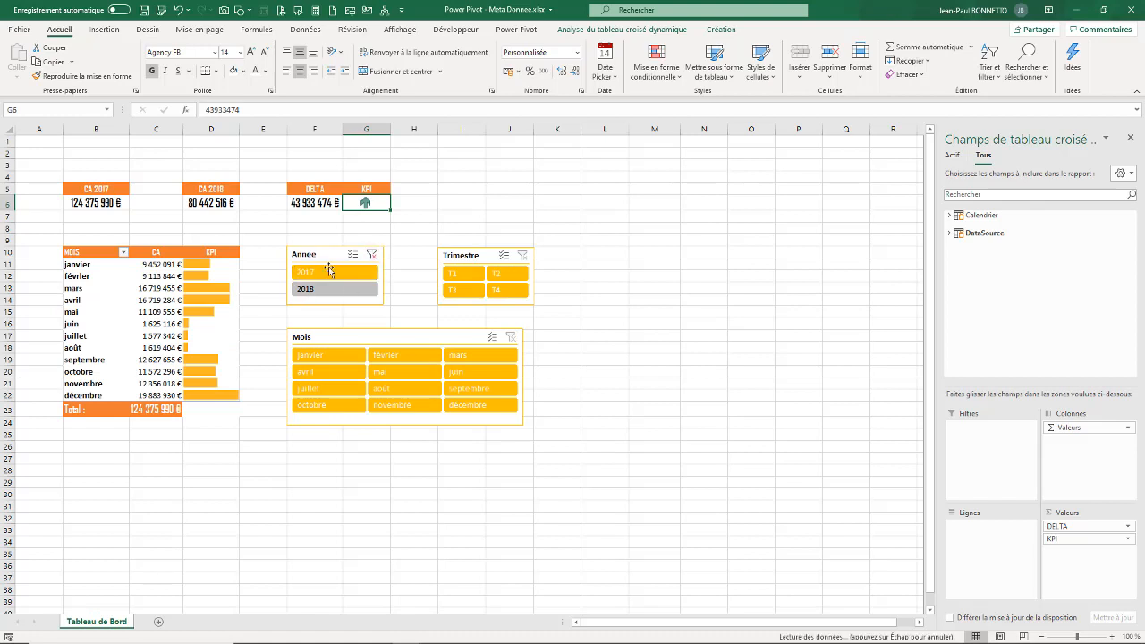
left_click(351, 224)
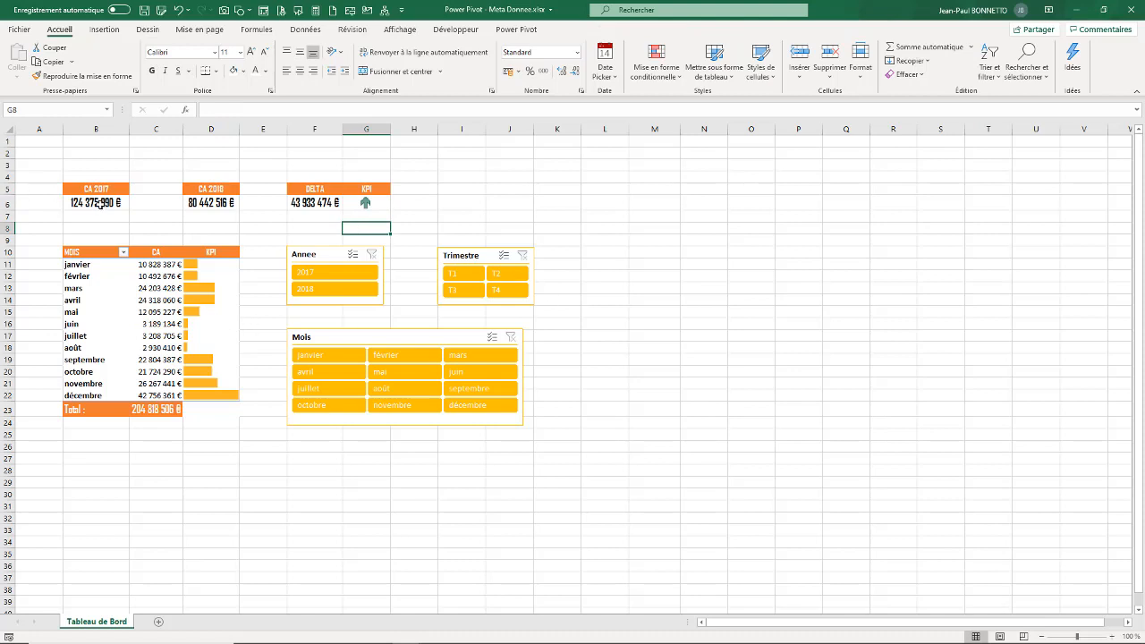
- Name the CA 2017 pivot table tcd_CA_2017 and disable automatic column width adjustment on update
left_click(100, 204)
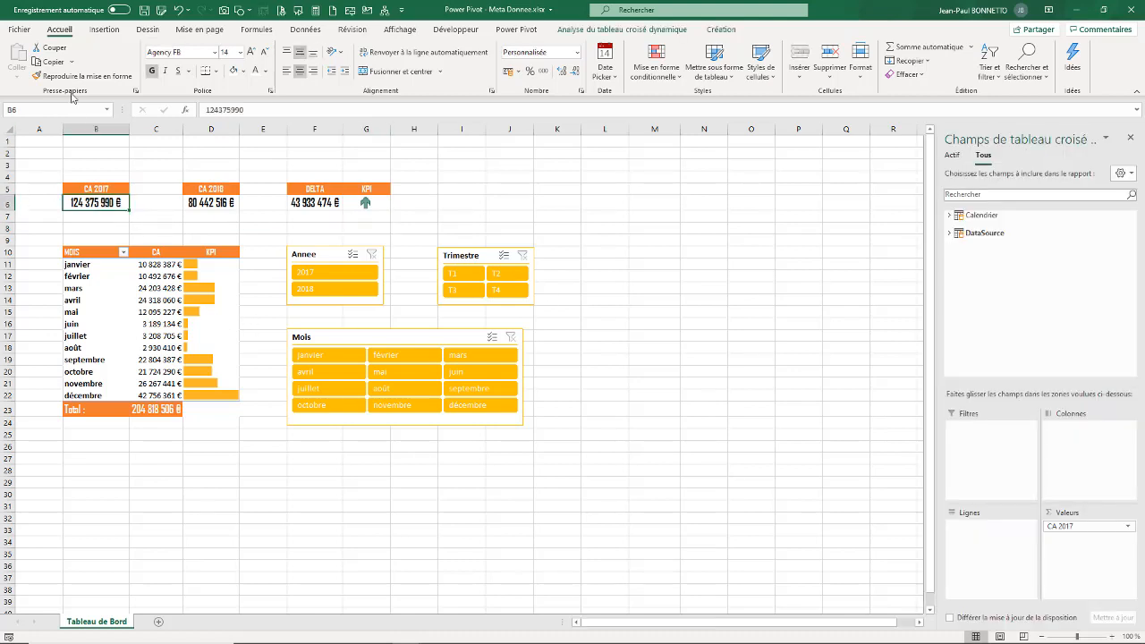
left_click(633, 30)
left_click(30, 76)
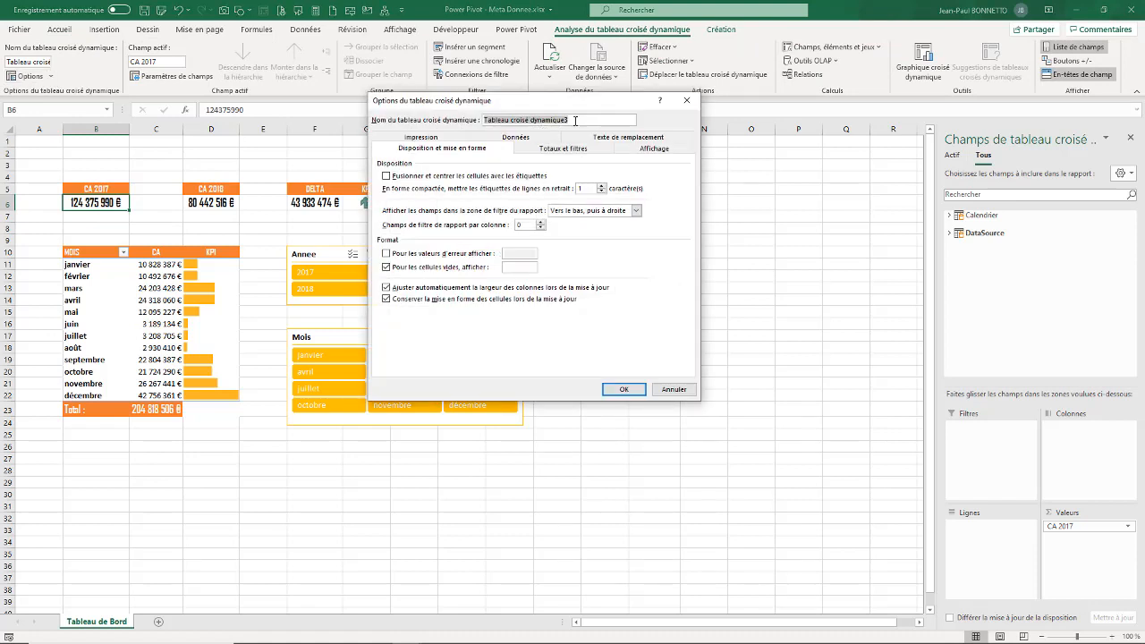
key("BackSpace")
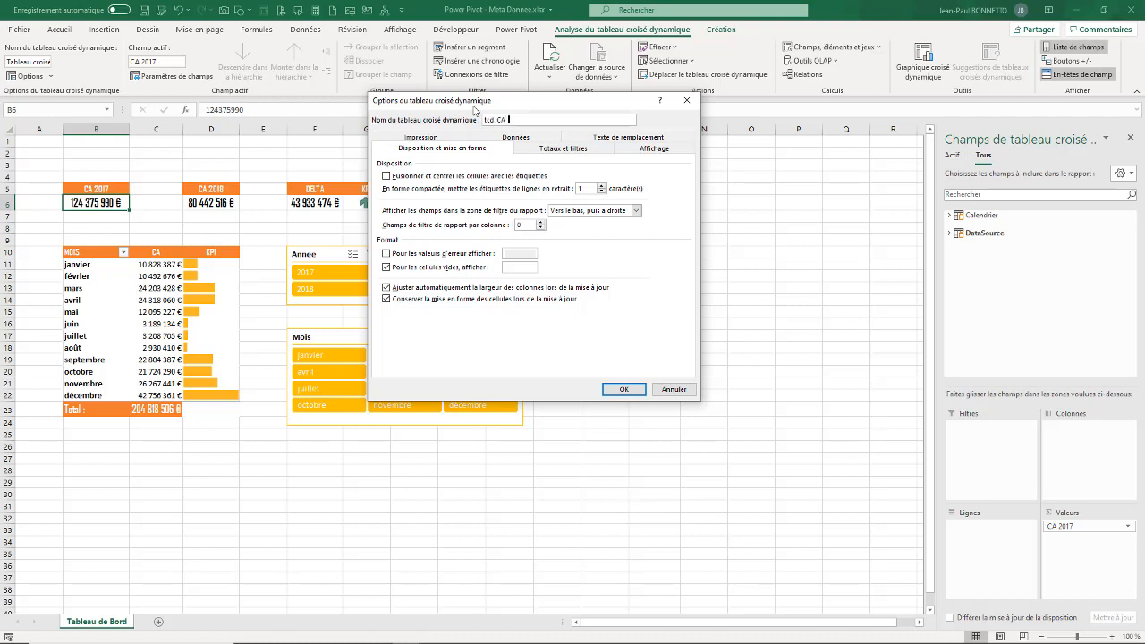
left_click(386, 287)
left_click(623, 389)
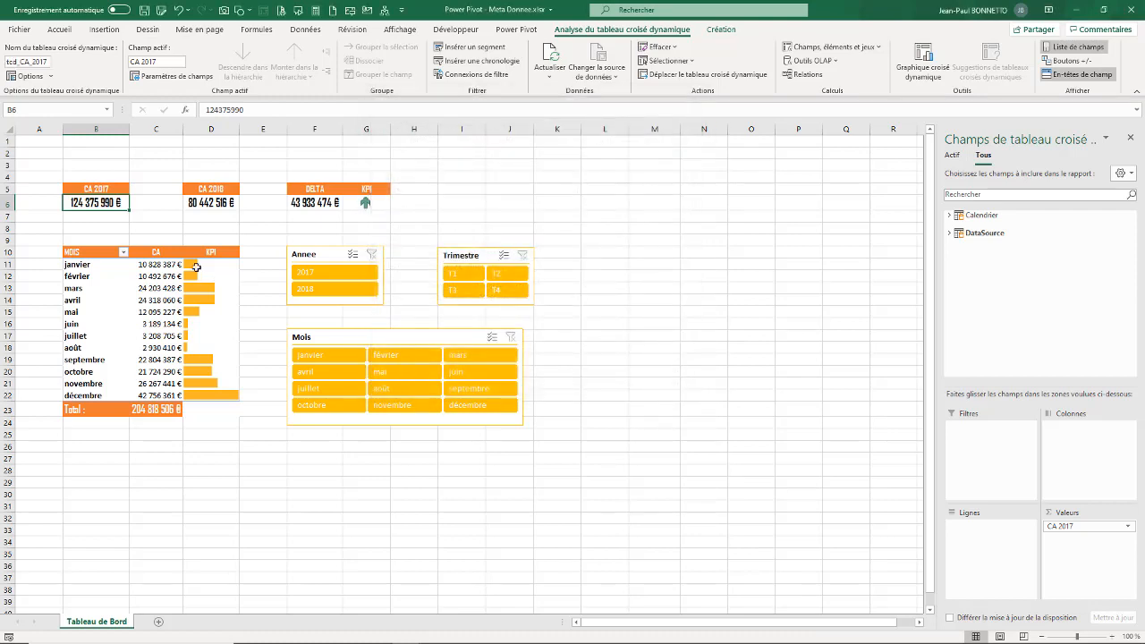
- Name the CA 2018 pivot table tcd_CA_2018 and disable automatic column width adjustment on update
left_click(209, 203)
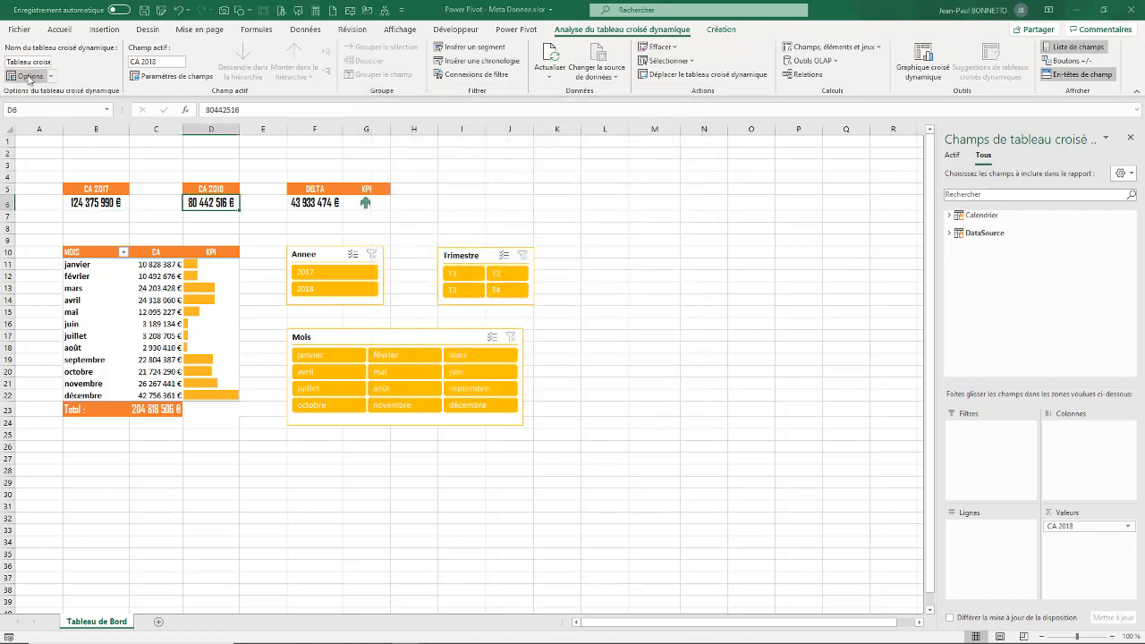
left_click(30, 76)
left_click_drag(578, 118, 448, 124)
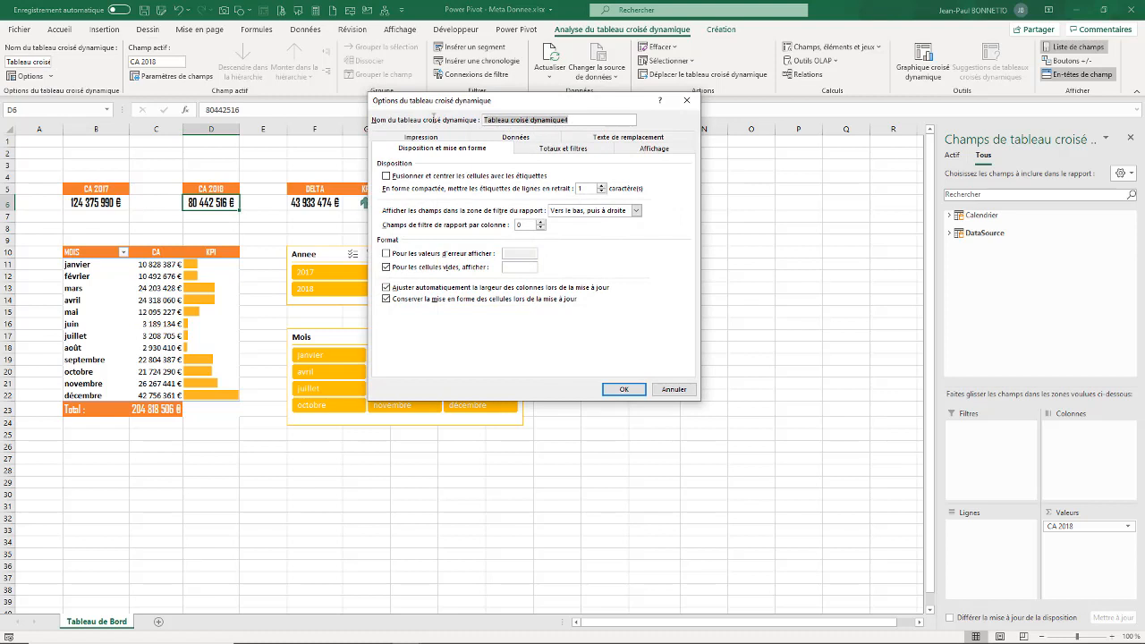
type("tcd_CA_2018")
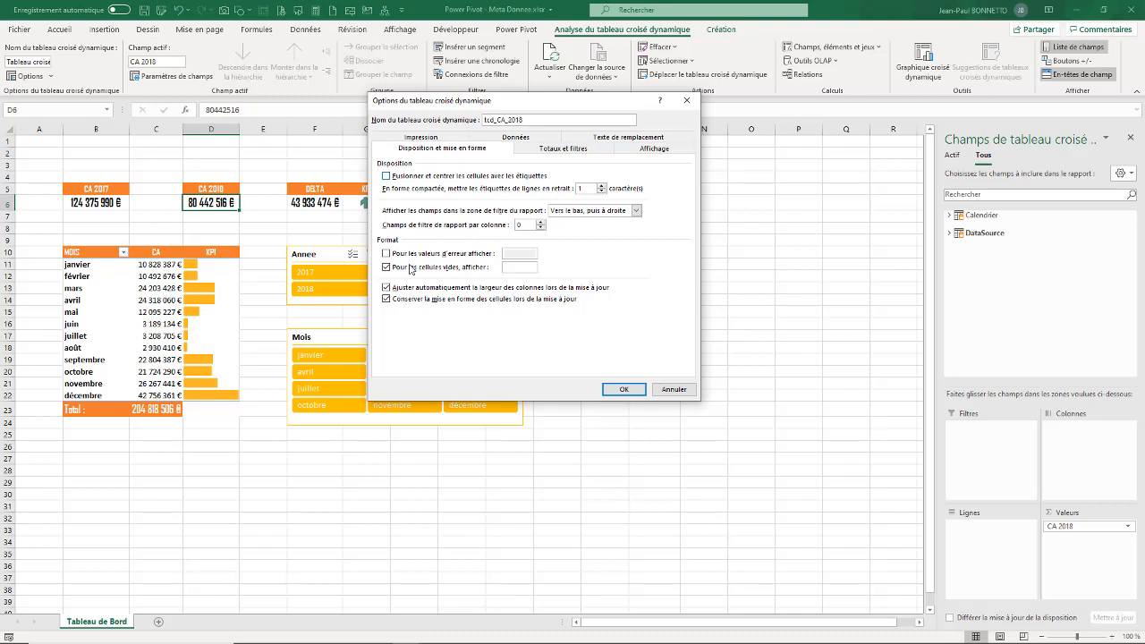
left_click(392, 288)
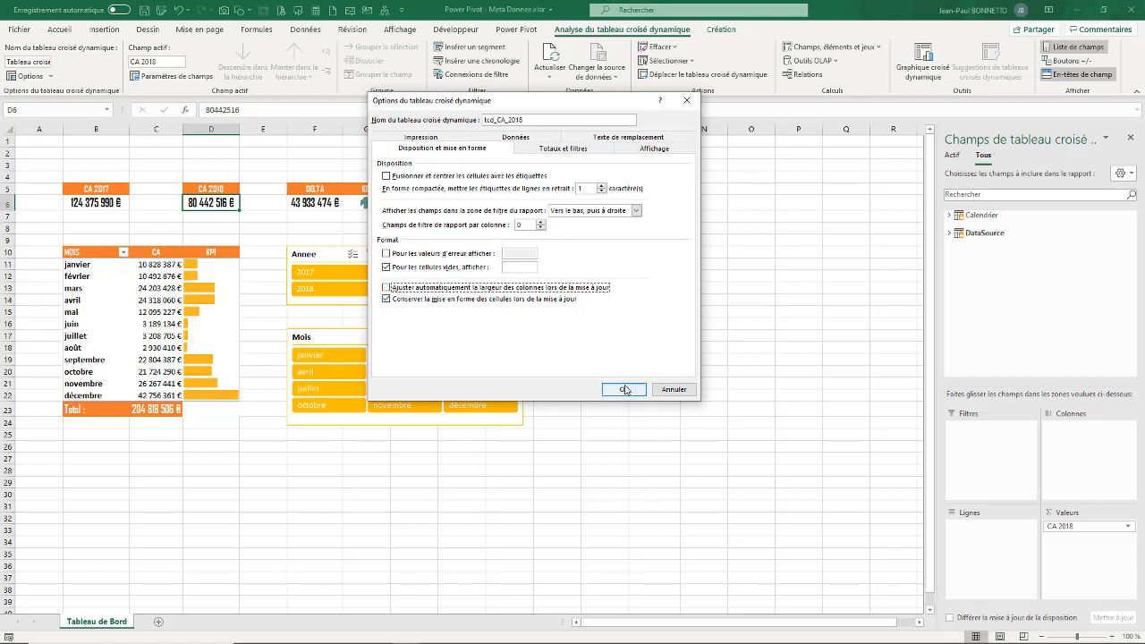
left_click(623, 390)
- Name the DELTA and KPI pivot table tcd_Delta and disable automatic column width adjustment on update
left_click(316, 184)
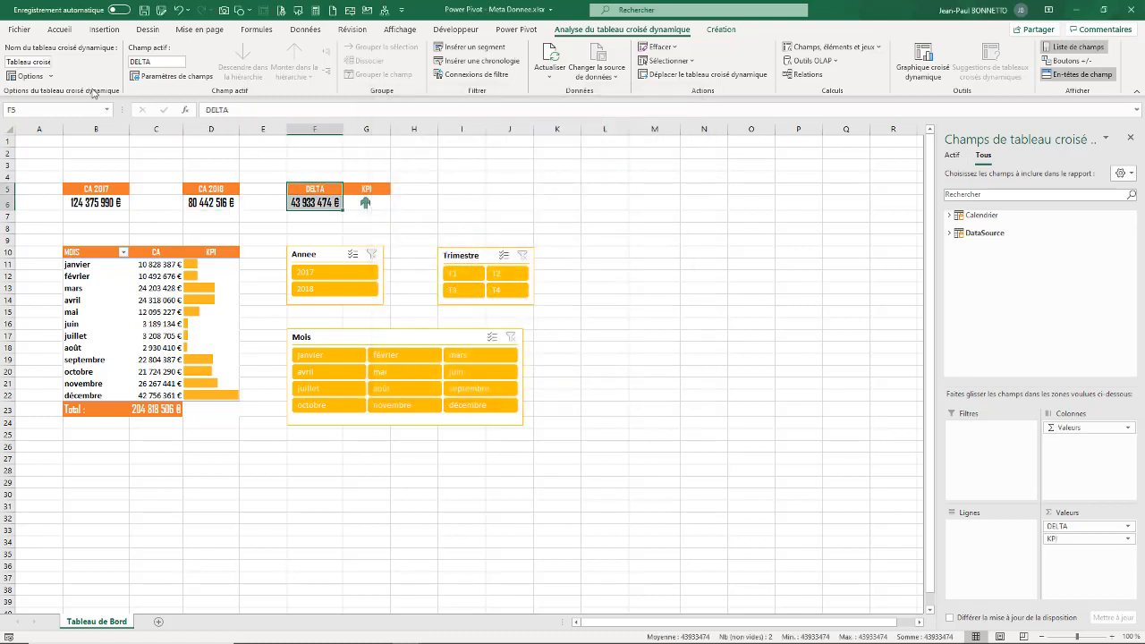
left_click(26, 76)
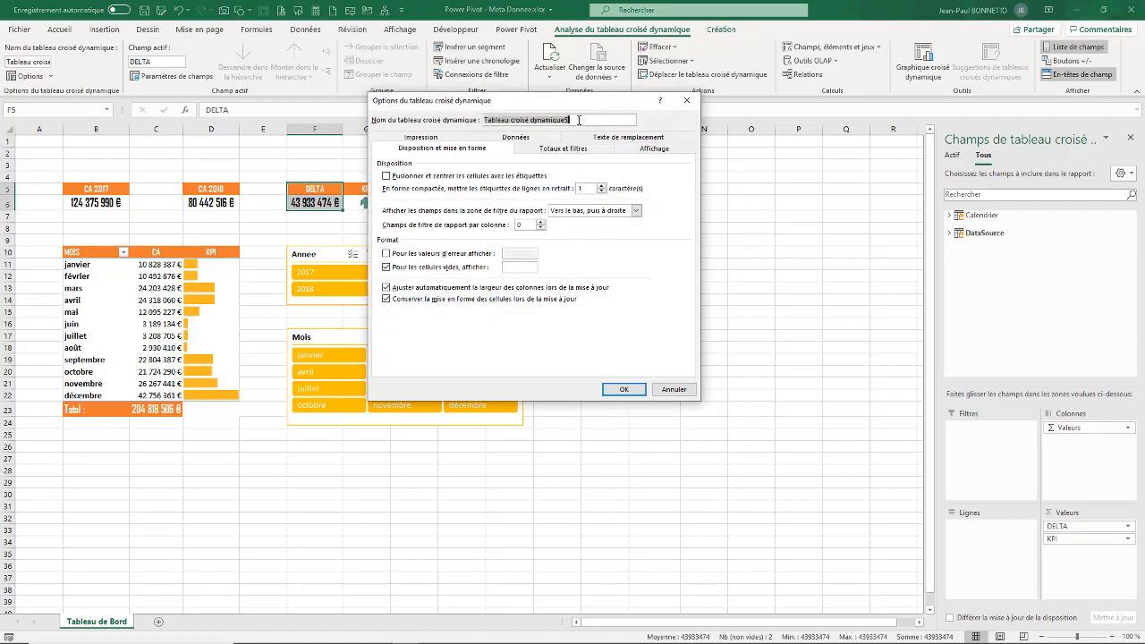
type("tcd_Delta")
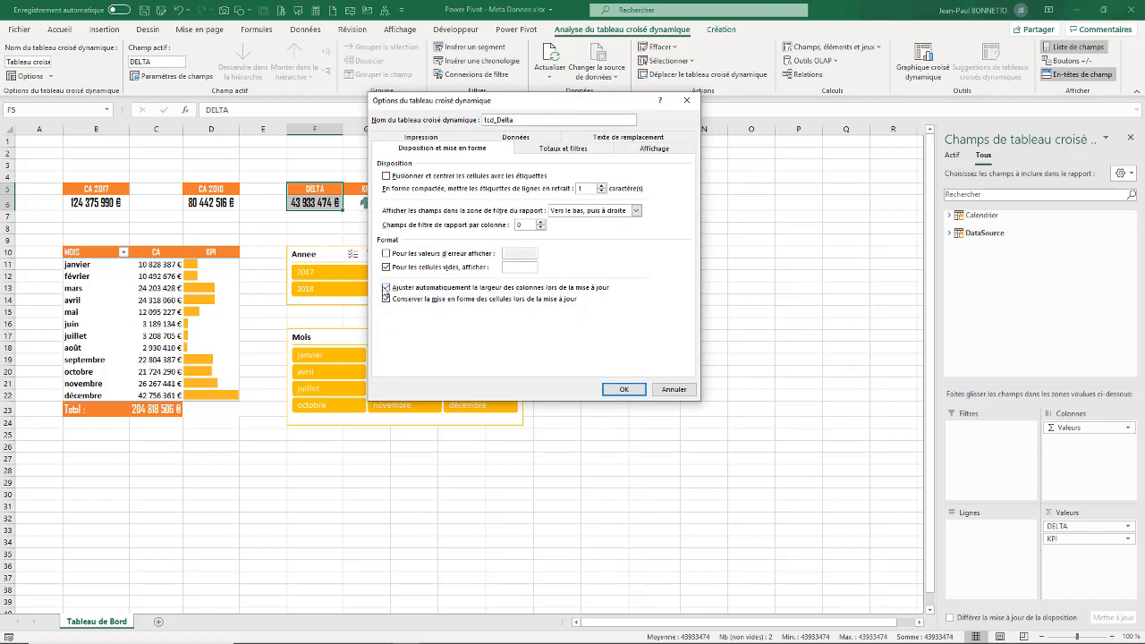
left_click(386, 287)
left_click(623, 390)
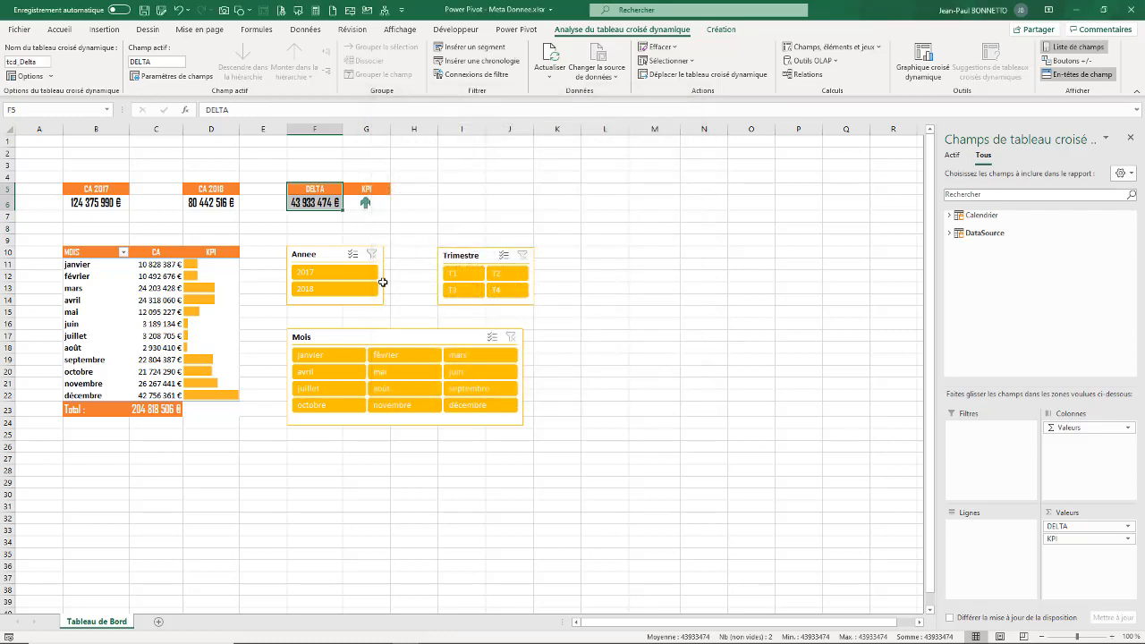
- Widen column C slightly and narrow the empty column E between the CA 2018 and DELTA pivot tables
left_click(412, 237)
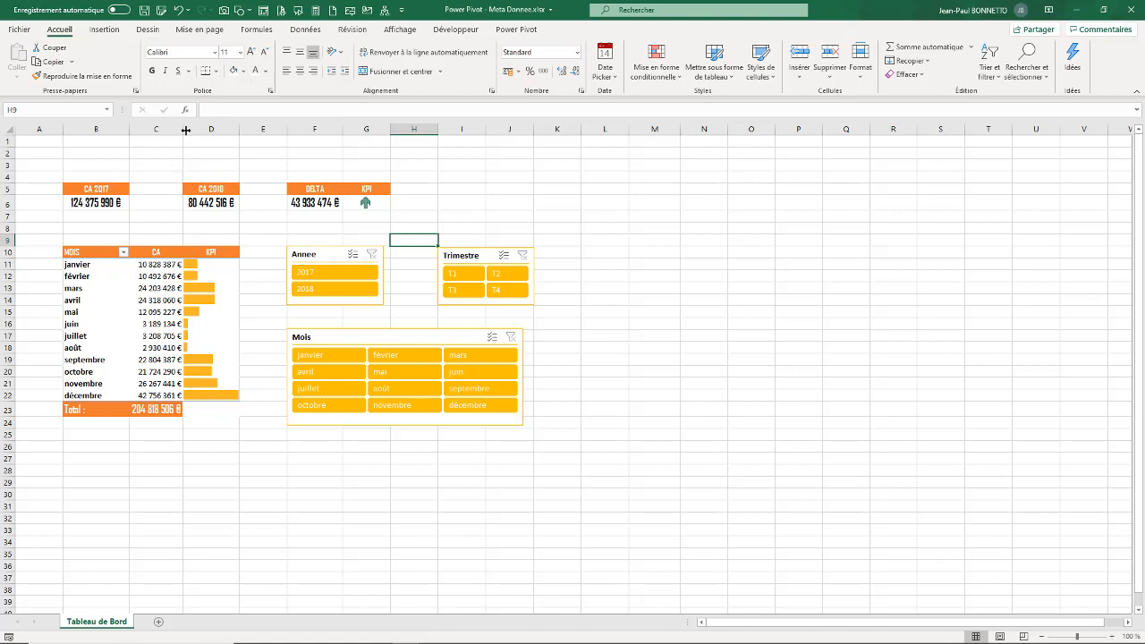
left_click_drag(185, 130, 189, 130)
left_click_drag(291, 129, 275, 215)
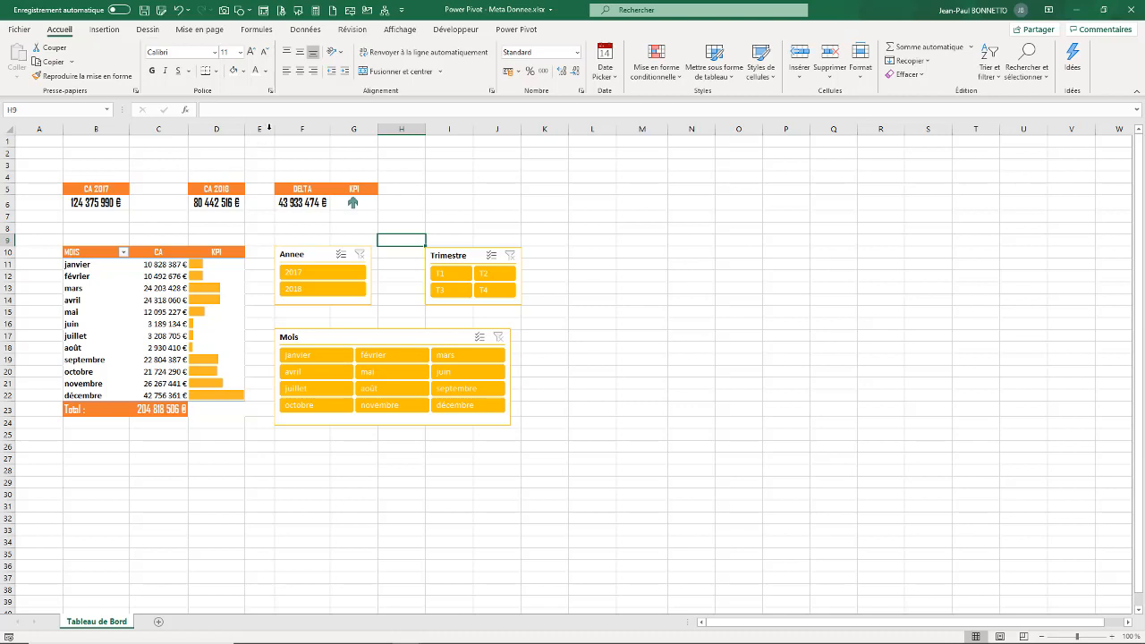
left_click_drag(277, 130, 274, 129)
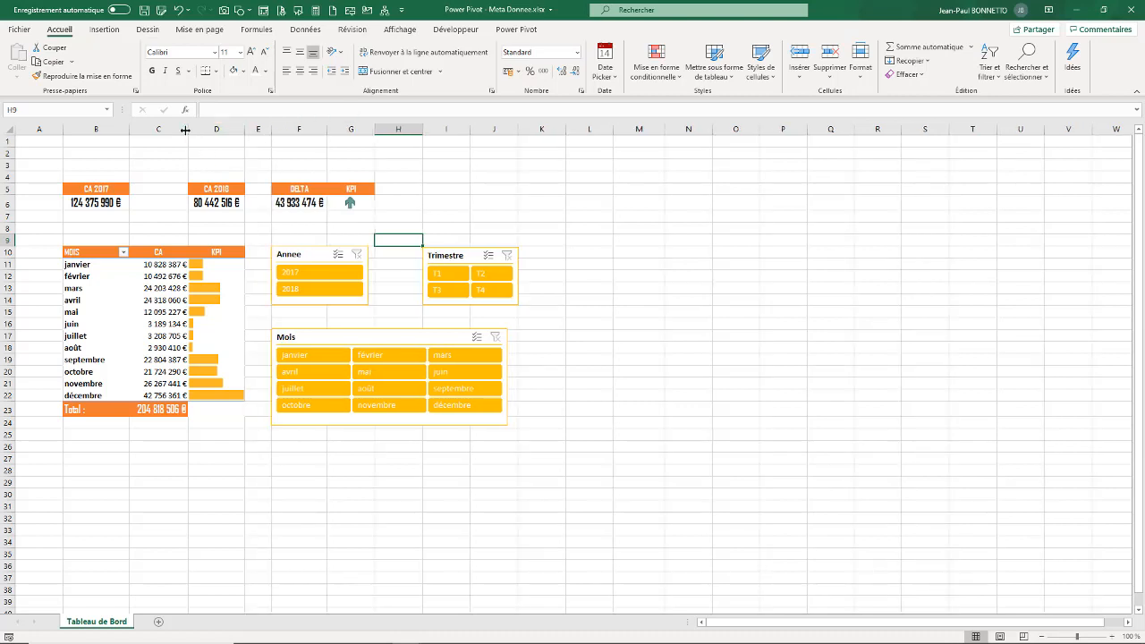
left_click_drag(185, 130, 185, 130)
- Copy the CA 2018 pivot table to cell I5 and widen column I to fit its value
left_click(438, 189)
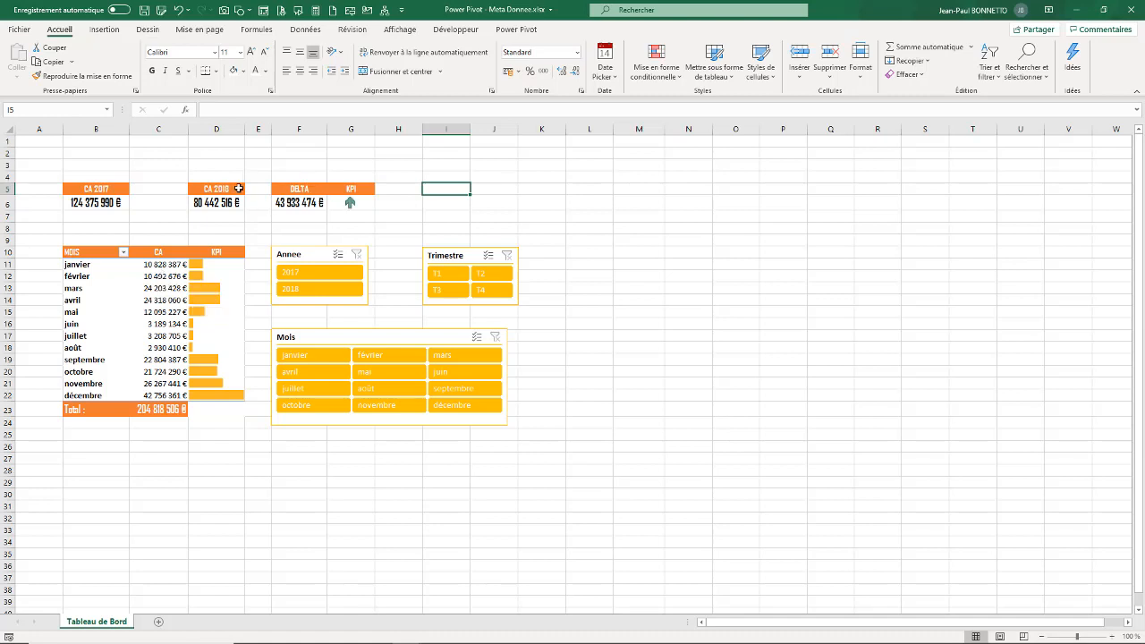
left_click_drag(238, 188, 228, 203)
key("ctrl+c")
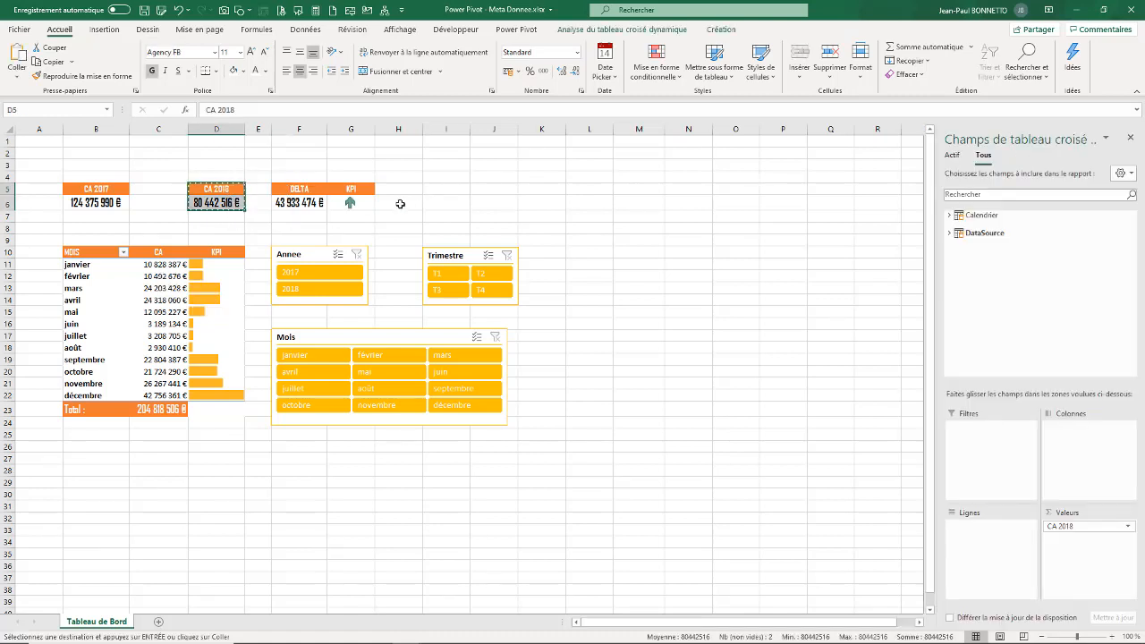
left_click(452, 189)
key("ctrl+v")
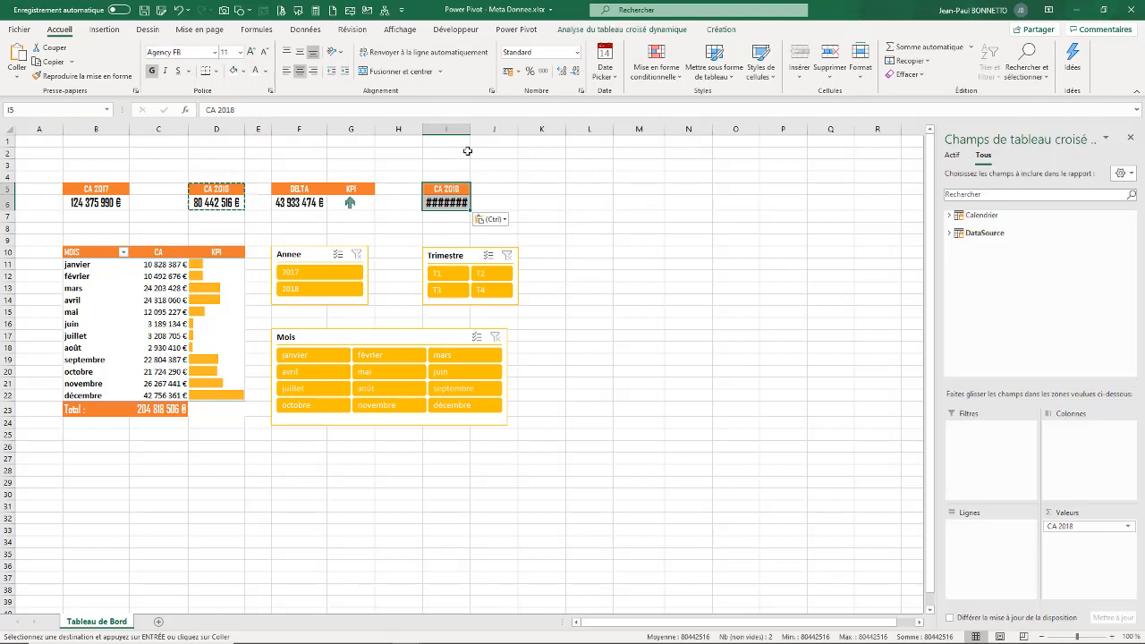
left_click_drag(470, 129, 484, 129)
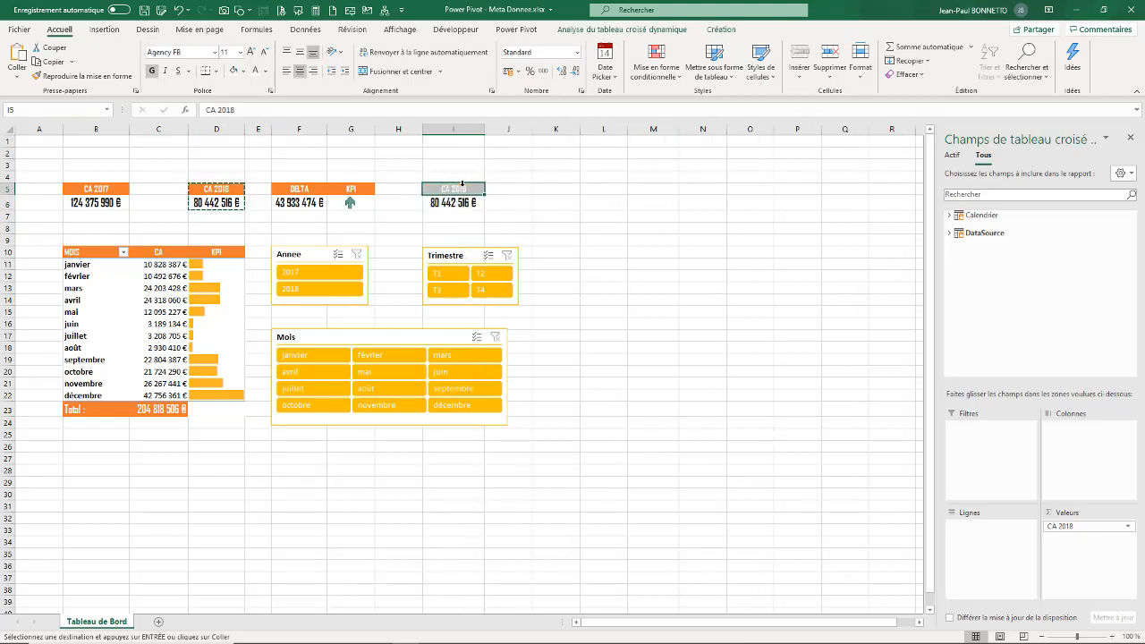
- Rename the header of the copied pivot table in I5 as NB CDME
left_click(455, 190)
type("NB")
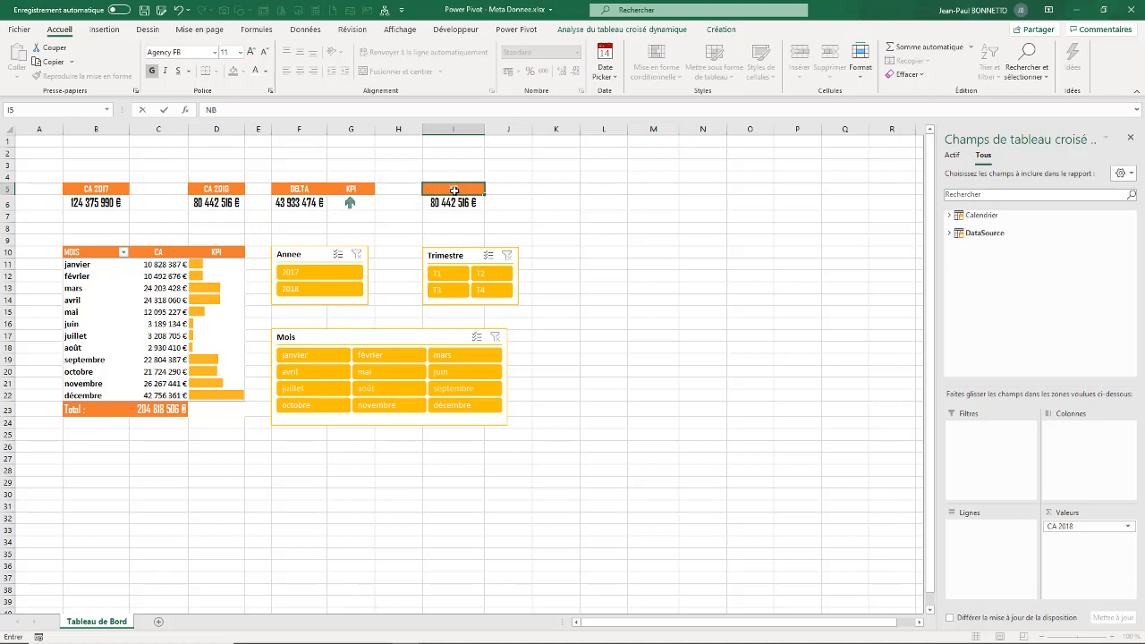
type(" CDLE")
key("BackSpace")
key("BackSpace")
type("ME")
key("Return")
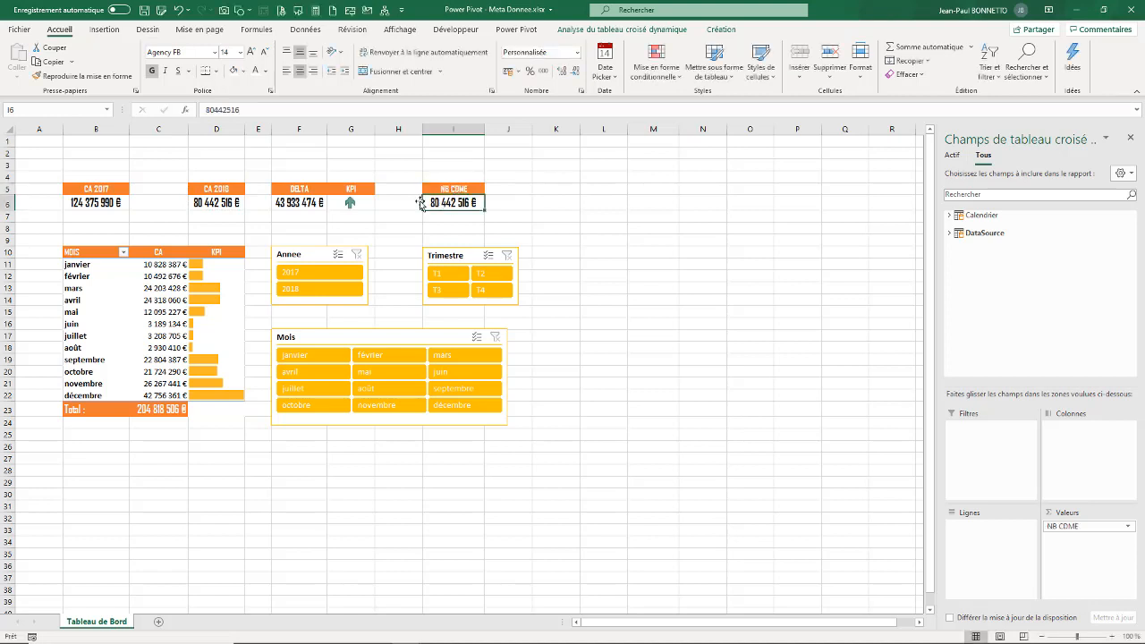
- Remove the copied pivot table's value field and add the NB CDME measure from DataSource to its values
left_click_drag(1084, 528, 876, 512)
left_click(956, 235)
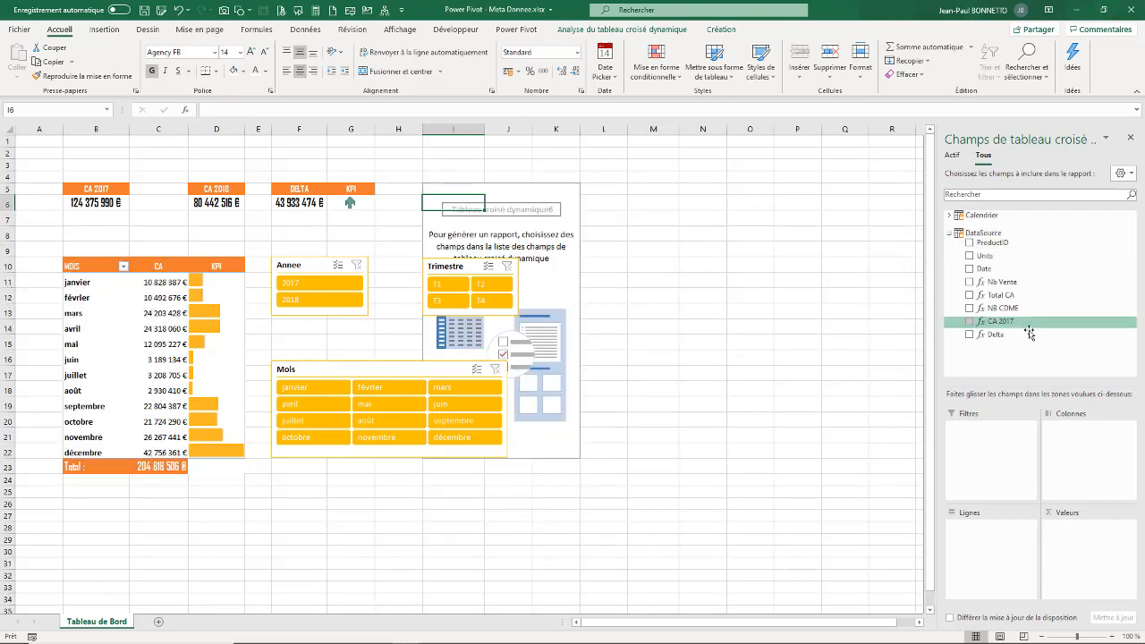
left_click_drag(1004, 308, 1096, 534)
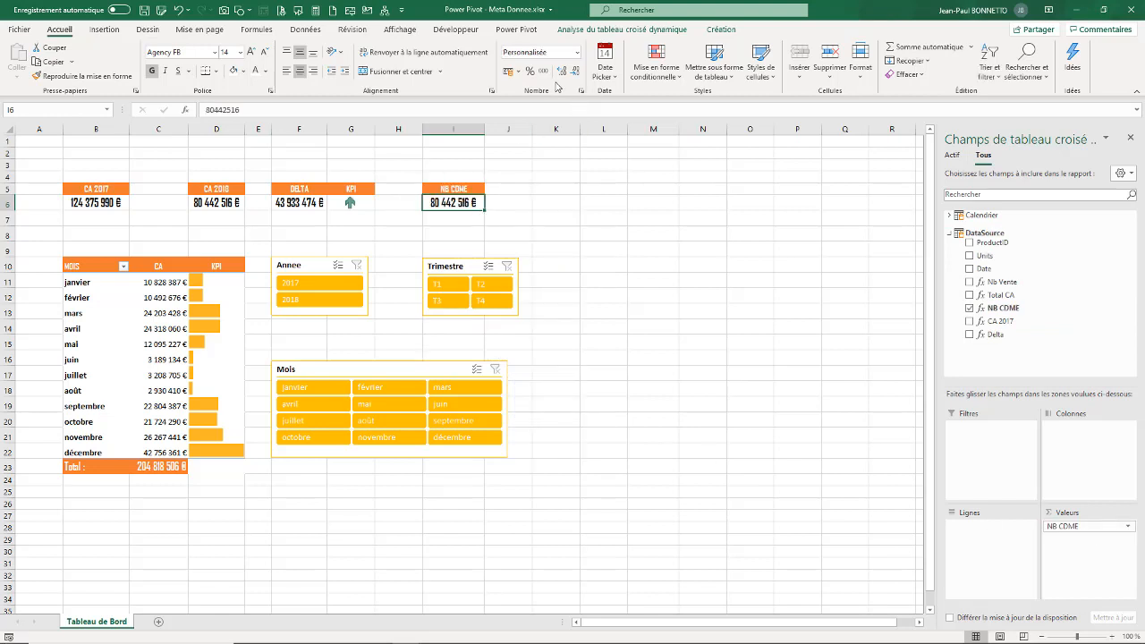
- Format the copied pivot table's value in I6 with a thousands separator and no decimals
left_click(577, 52)
left_click(552, 70)
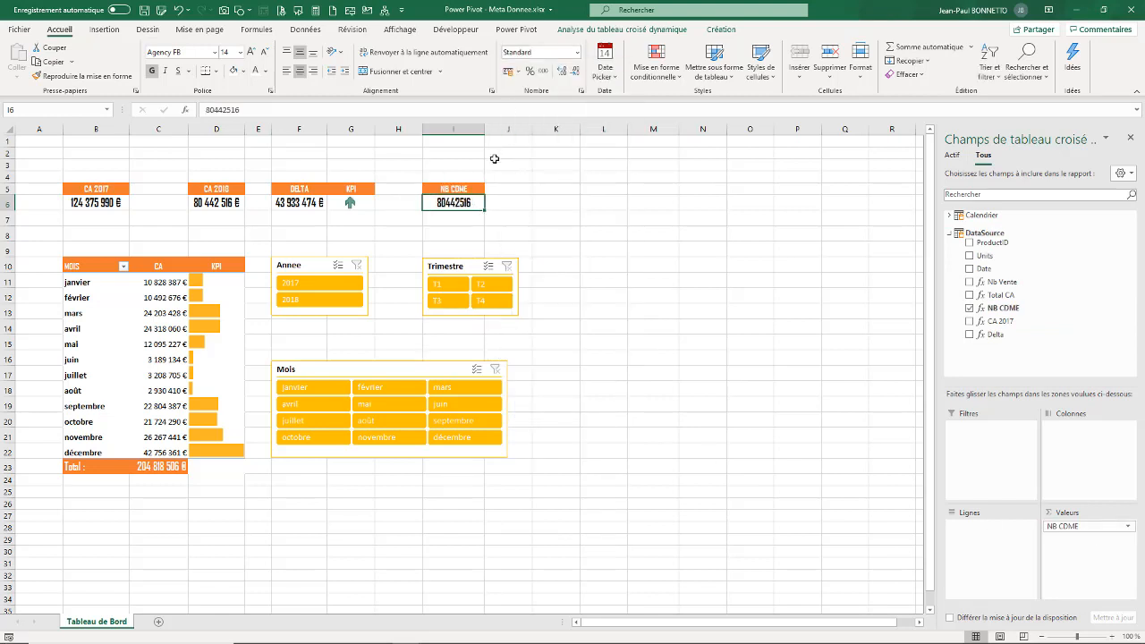
left_click(544, 71)
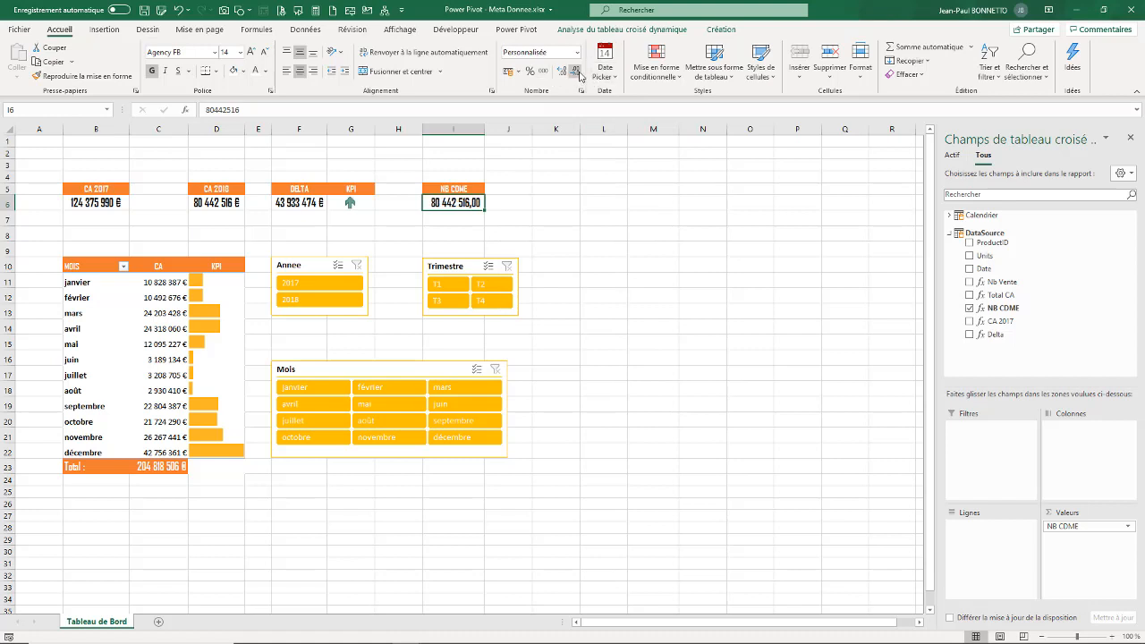
left_click(576, 72)
left_click(575, 72)
left_click(458, 229)
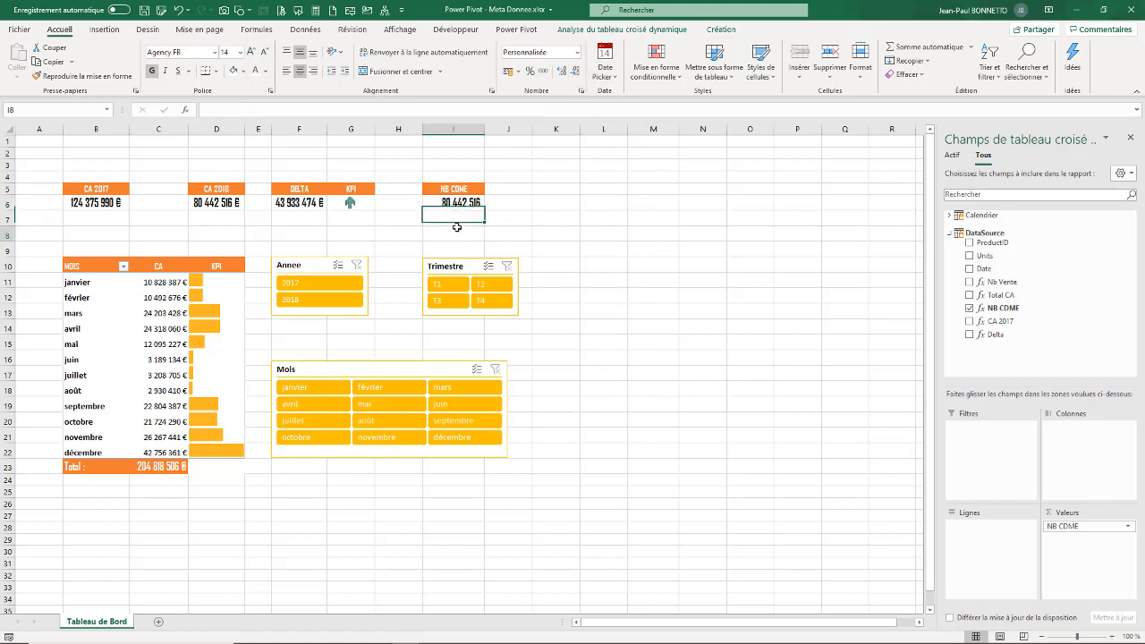
left_click(464, 205)
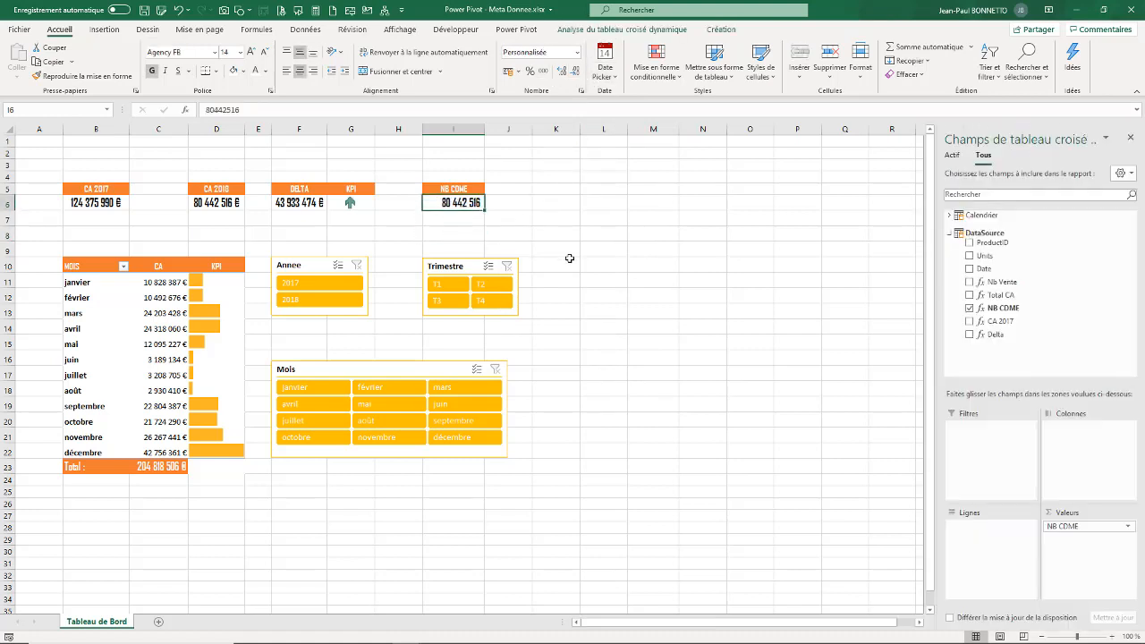
left_click(1129, 528)
left_click(1049, 514)
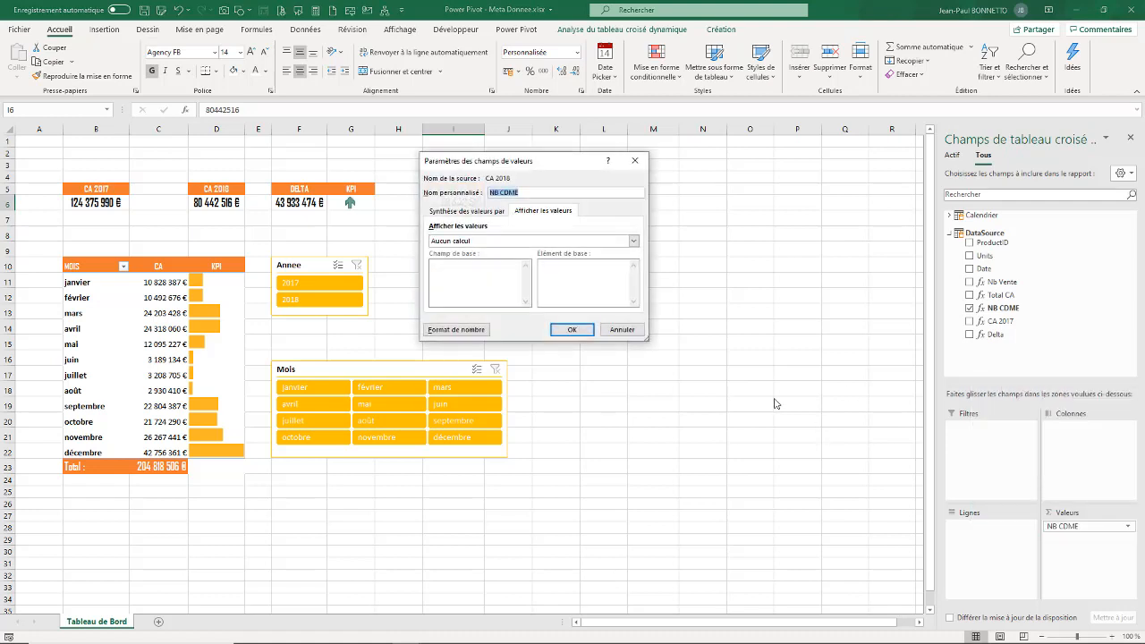
left_click(623, 329)
- Replace the NB CDME value field of the copied pivot table with the Nb Vente measure
left_click_drag(1093, 528, 877, 529)
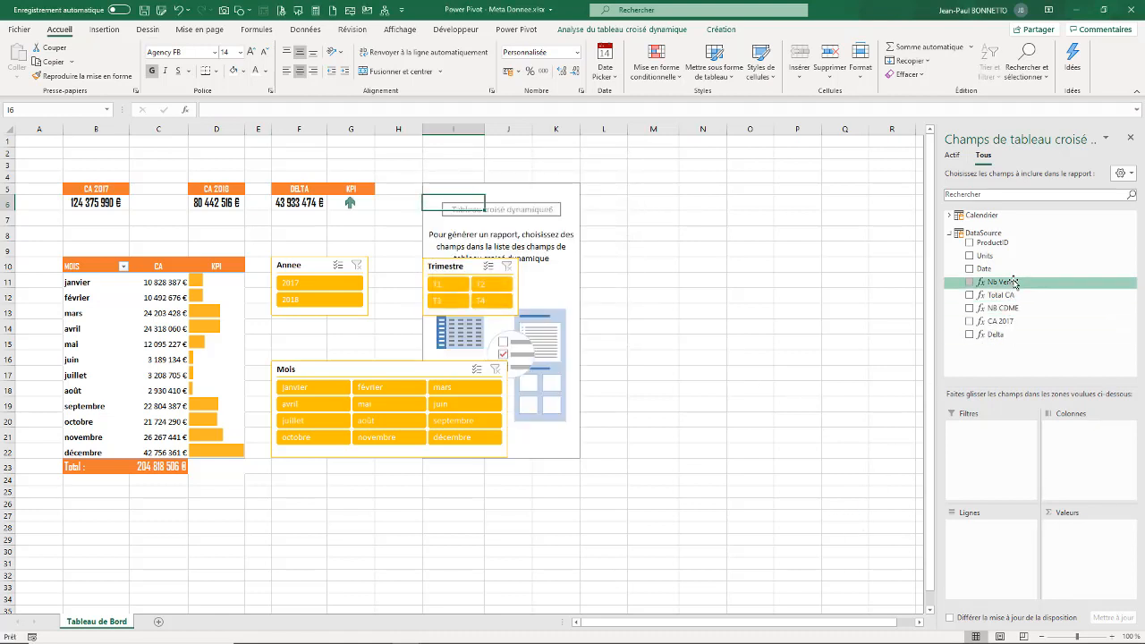
left_click_drag(1012, 284, 1095, 532)
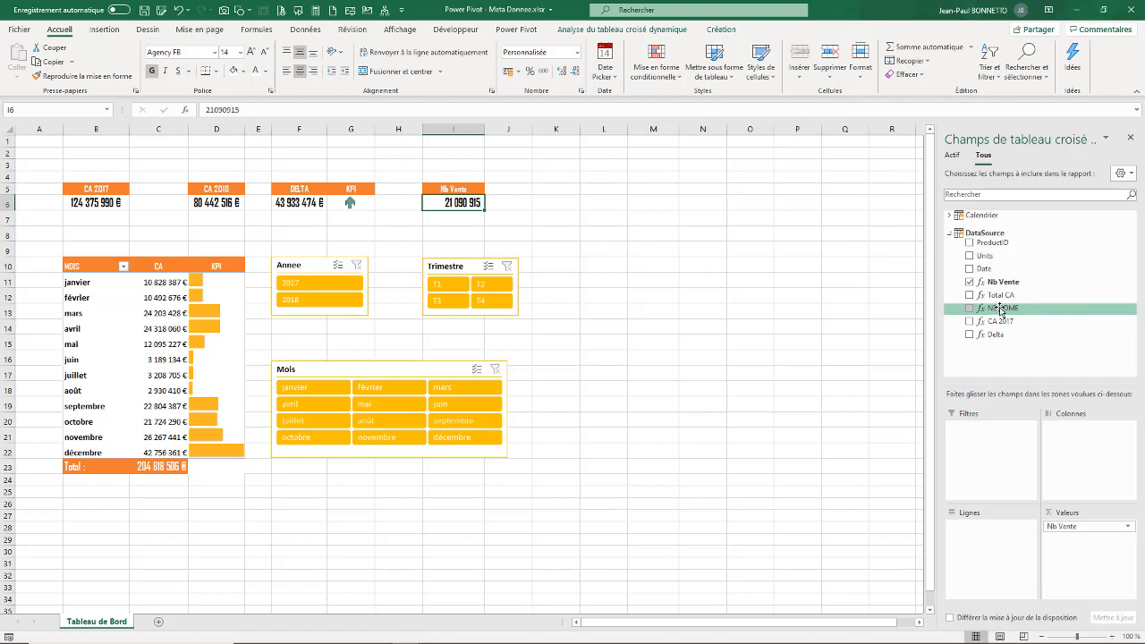
- Edit the NB CDME measure in DataSource and set its name back to CA 2018
right_click(1001, 310)
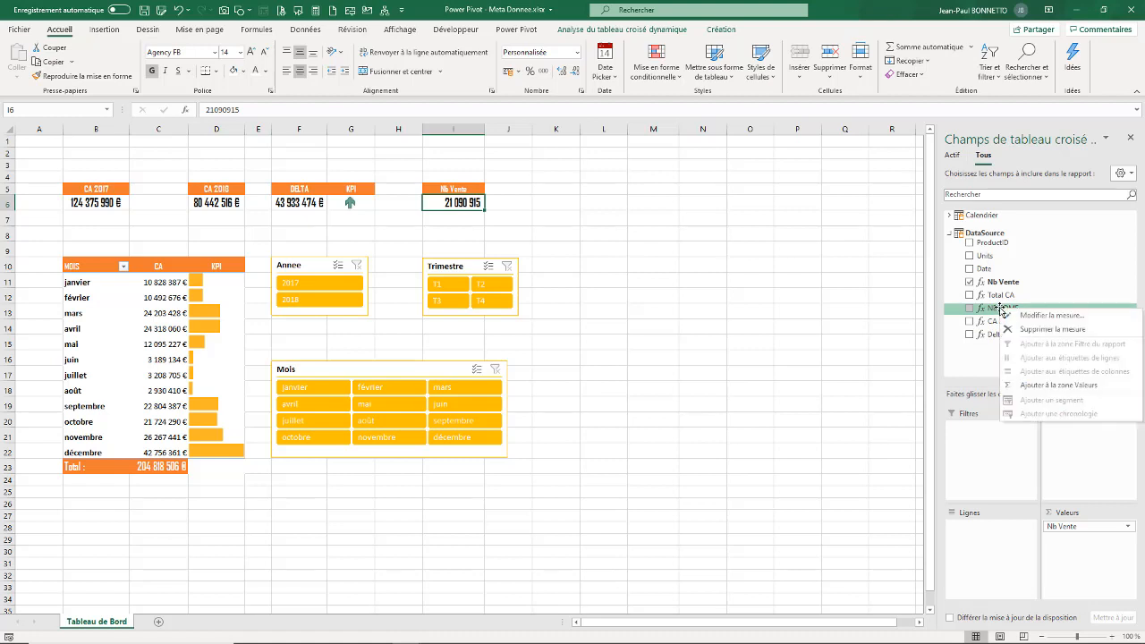
left_click(1052, 315)
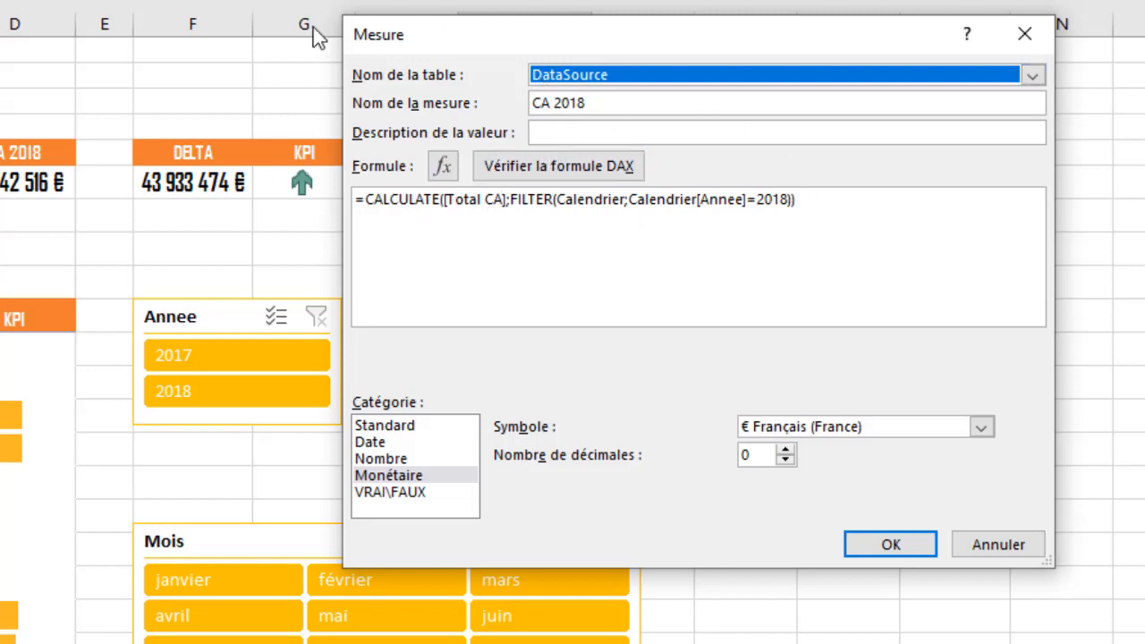
left_click(905, 547)
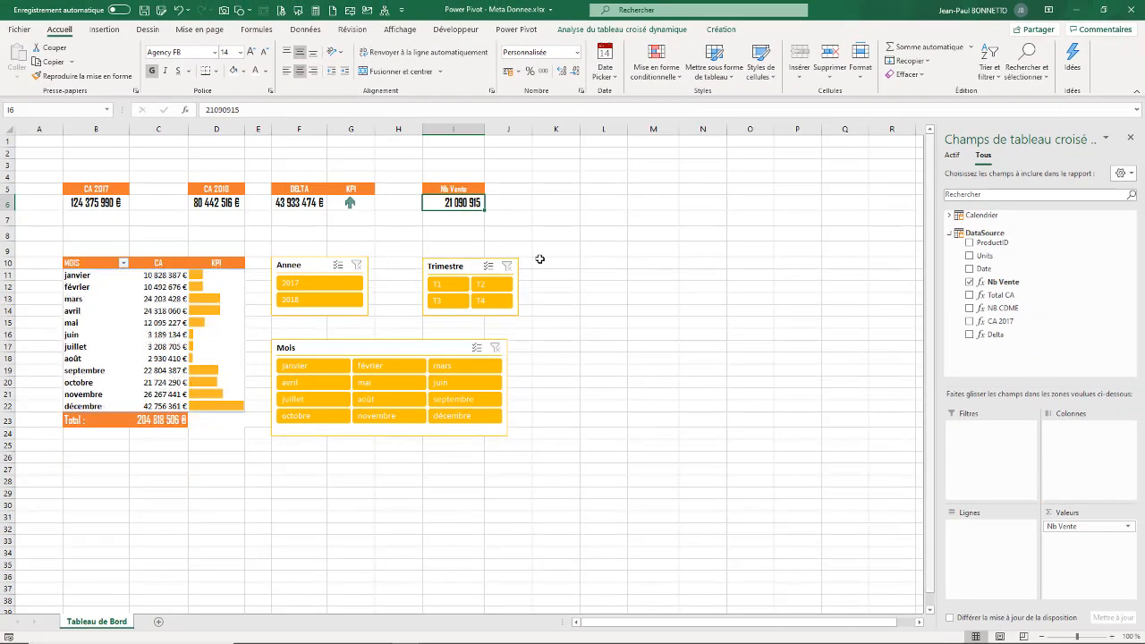
- Check the measure names in the DataSource field list of the CA 2018 pivot table
left_click(228, 203)
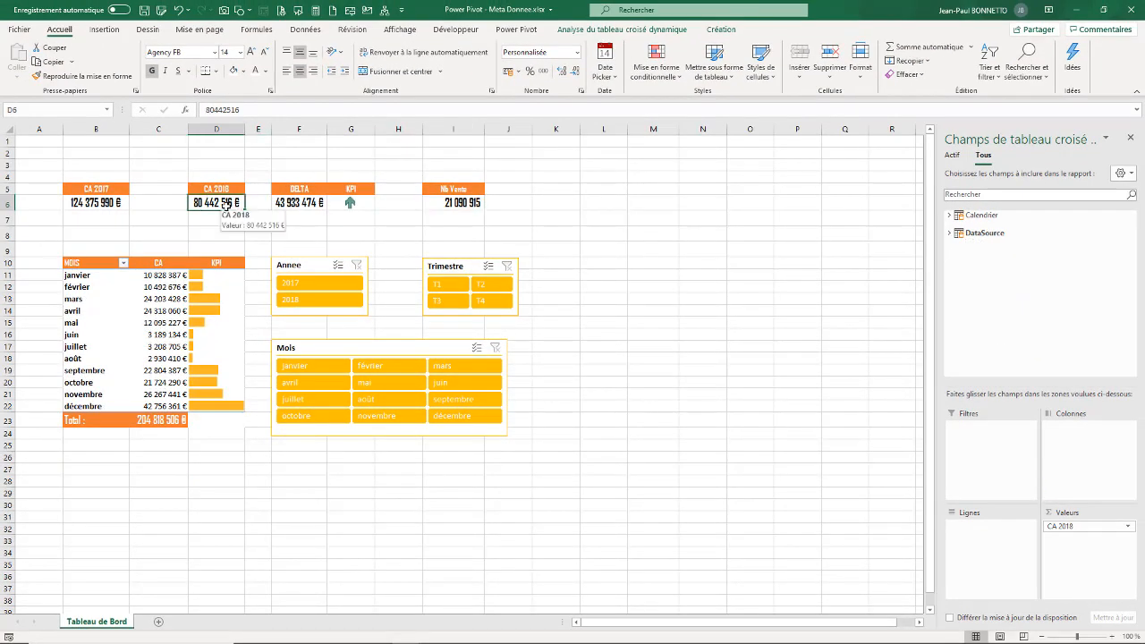
left_click(950, 233)
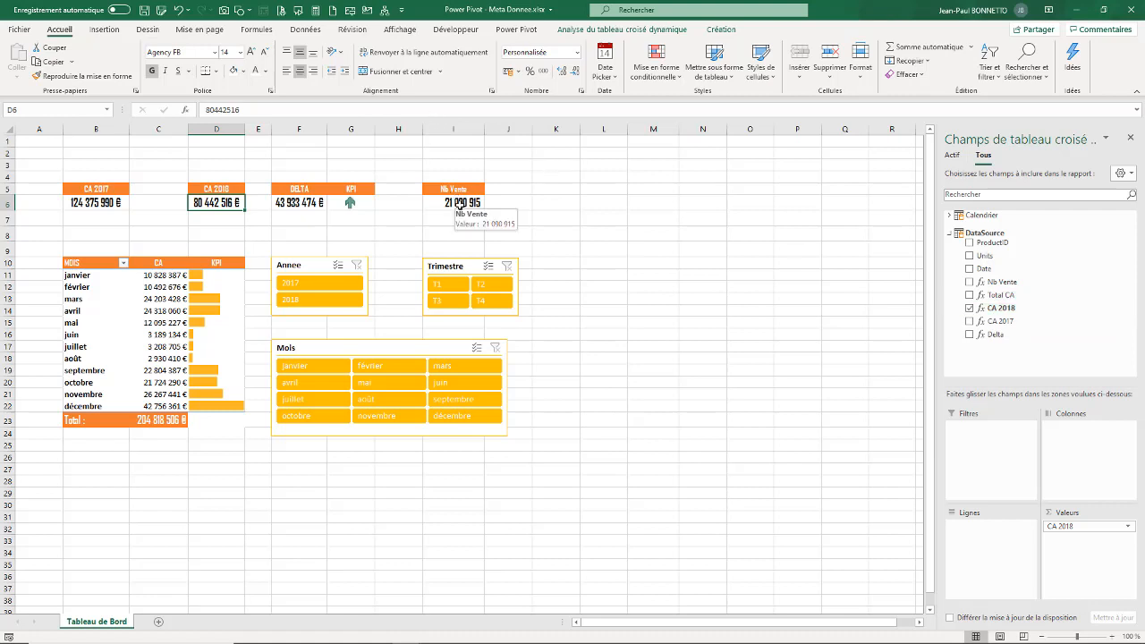
- Narrow the empty column H between the KPI and Nb Vente pivot tables
left_click(459, 204)
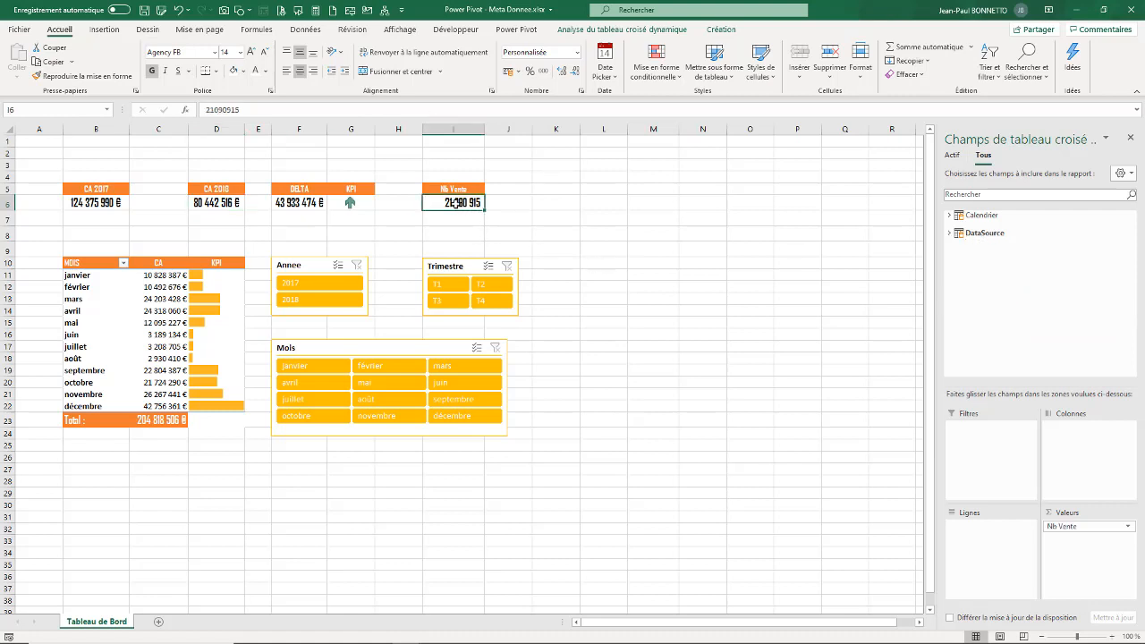
mouse_move(450, 204)
left_click(83, 76)
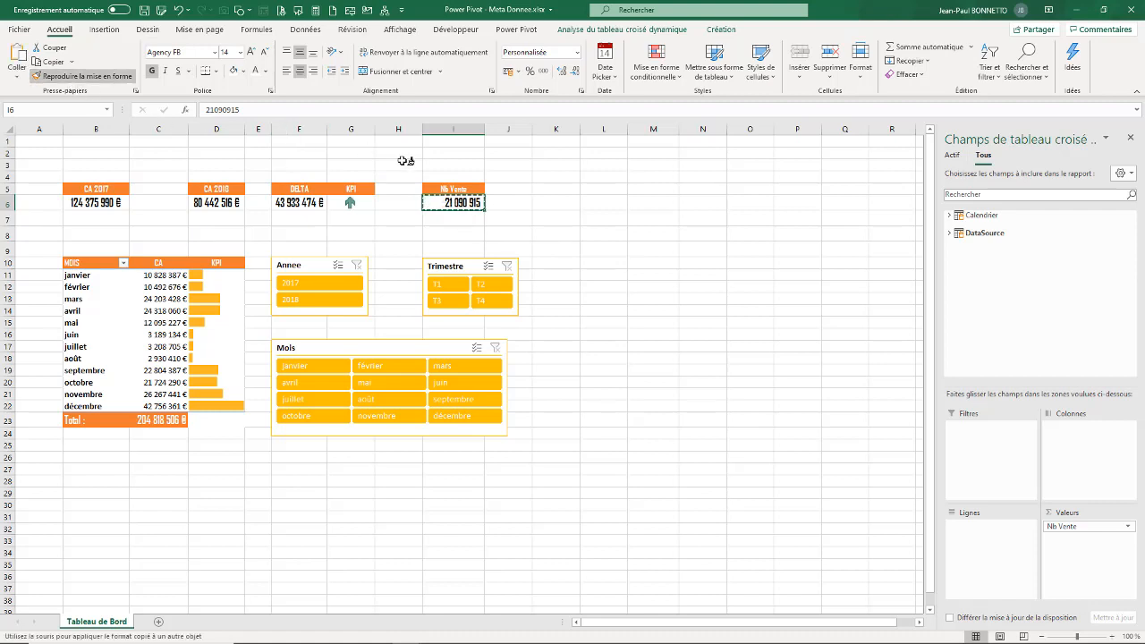
key("Escape")
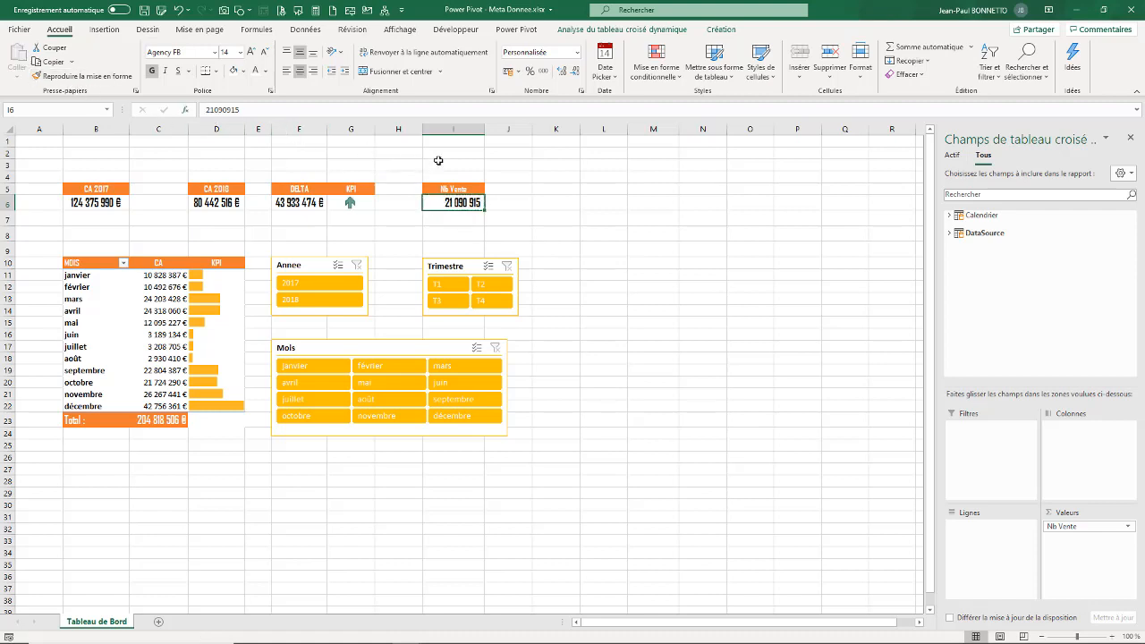
mouse_move(420, 127)
left_mouse_down()
mouse_move(402, 130)
mouse_move(403, 149)
mouse_move(402, 130)
left_mouse_up()
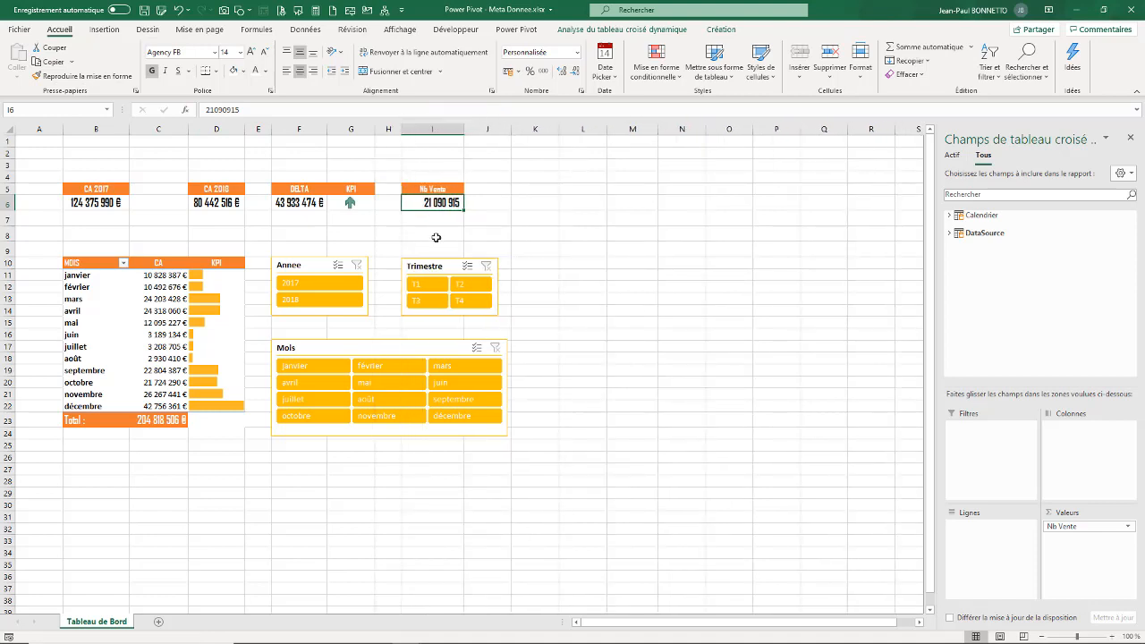
- Name the Nb Vente pivot table tcd_Nb_Vente in its pivot table options
left_click(622, 28)
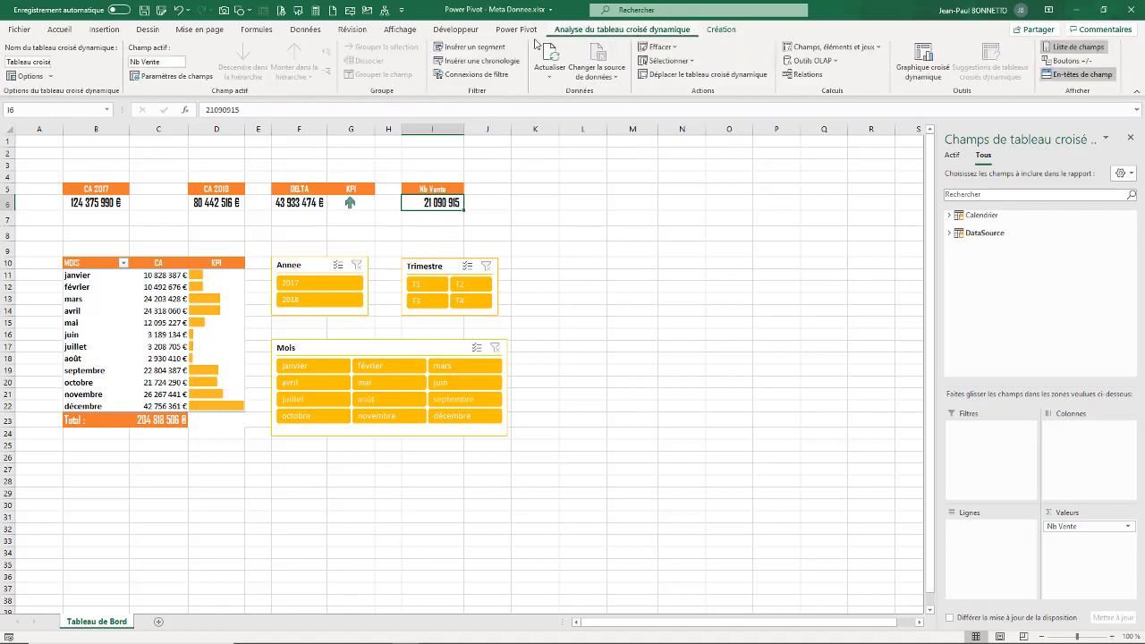
left_click(21, 76)
left_click_drag(570, 119, 449, 121)
type("tcd_Nb_Vente")
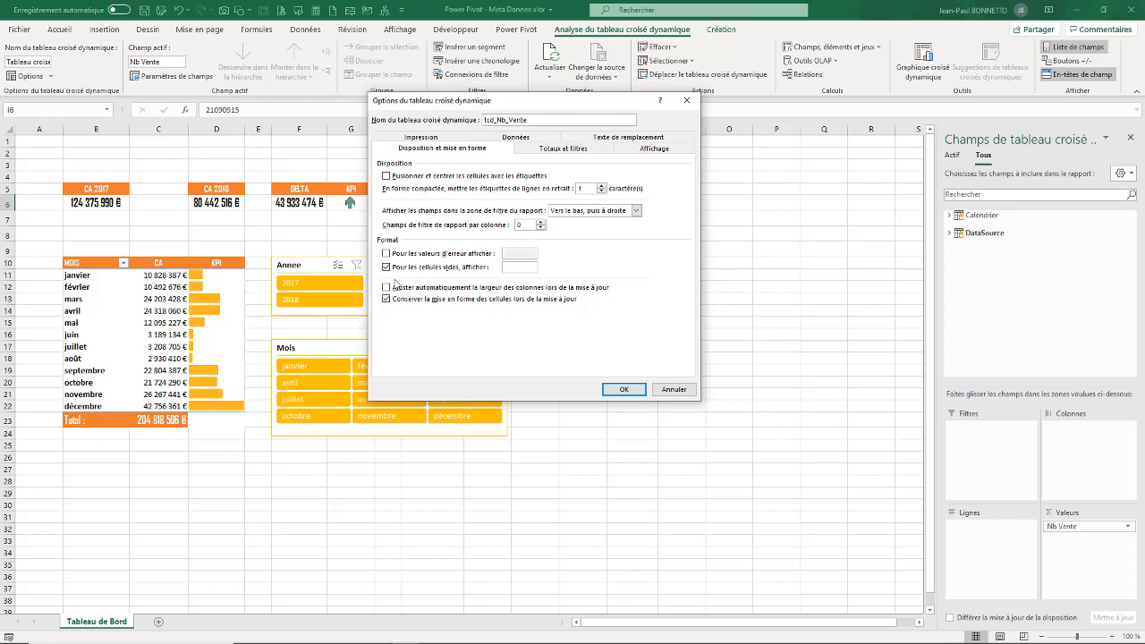
left_click(614, 388)
left_click(633, 358)
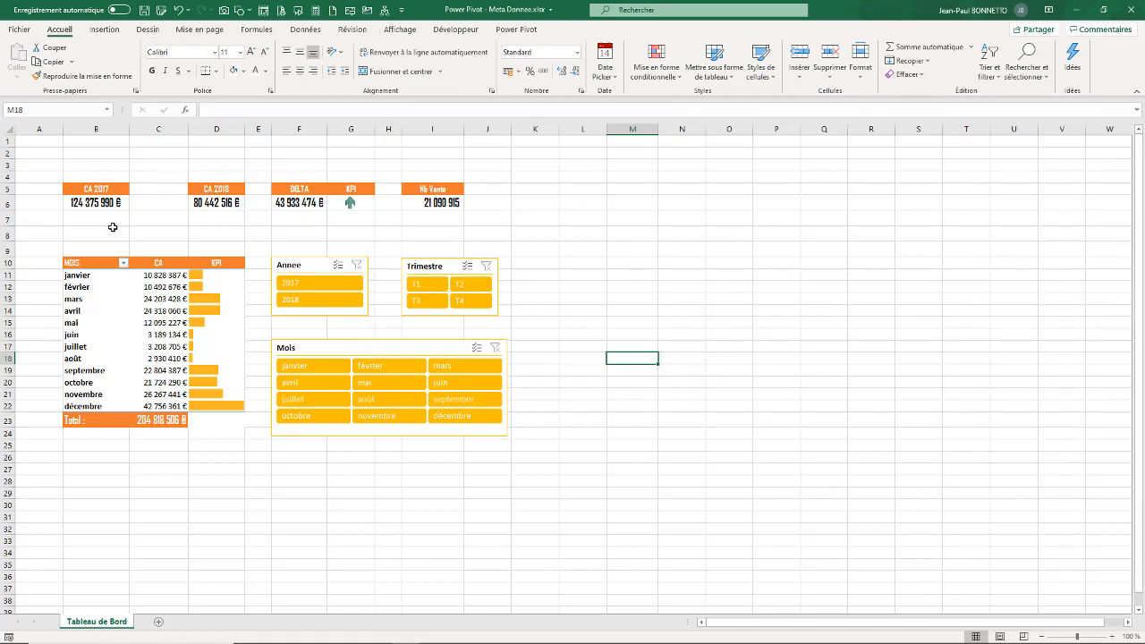
- Connect the Annee slicer to tcd_CA_2017, tcd_CA_2018, tcd_Delta and tcd_Nb_Vente as well
right_click(316, 266)
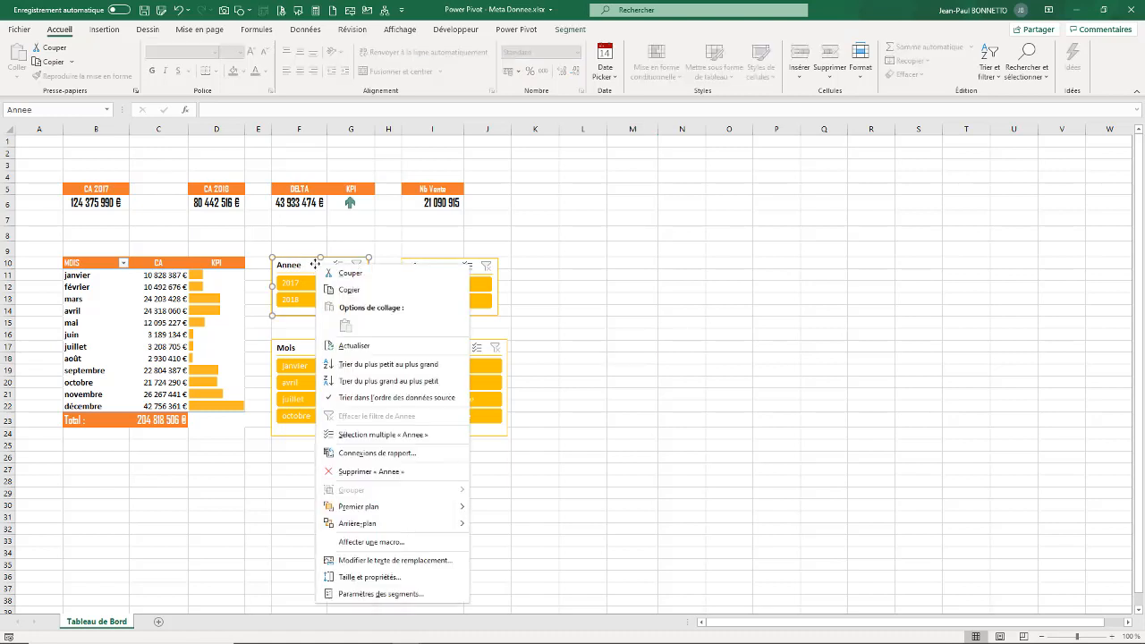
left_click(382, 454)
left_click_drag(425, 417, 814, 185)
left_click_drag(951, 283, 951, 402)
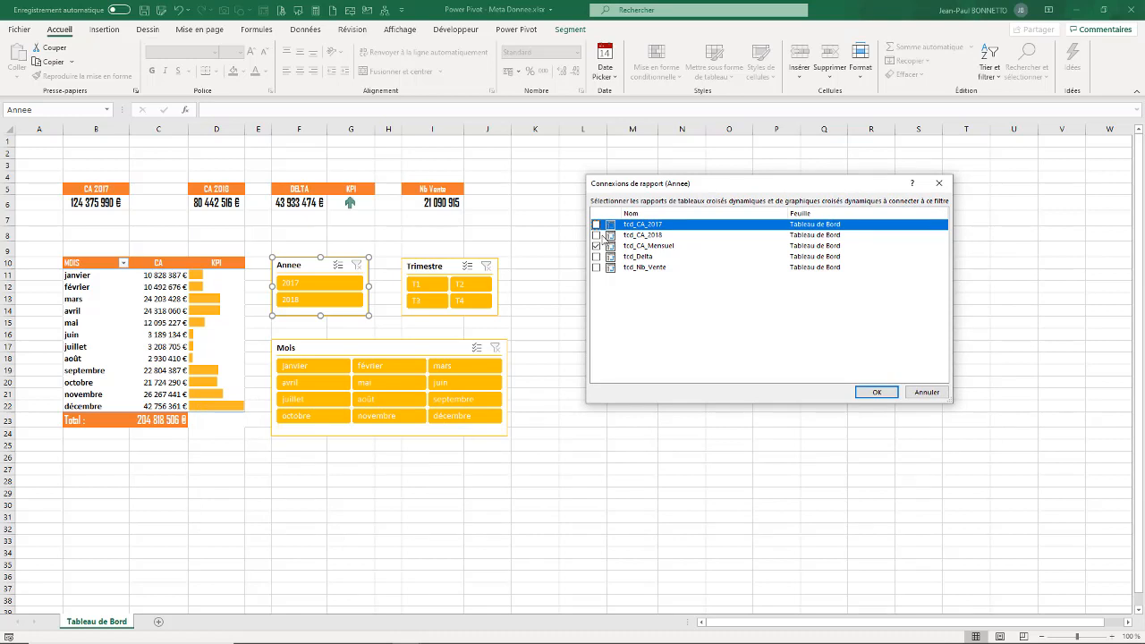
left_click(597, 235)
left_click(596, 224)
left_click(597, 256)
left_click(596, 267)
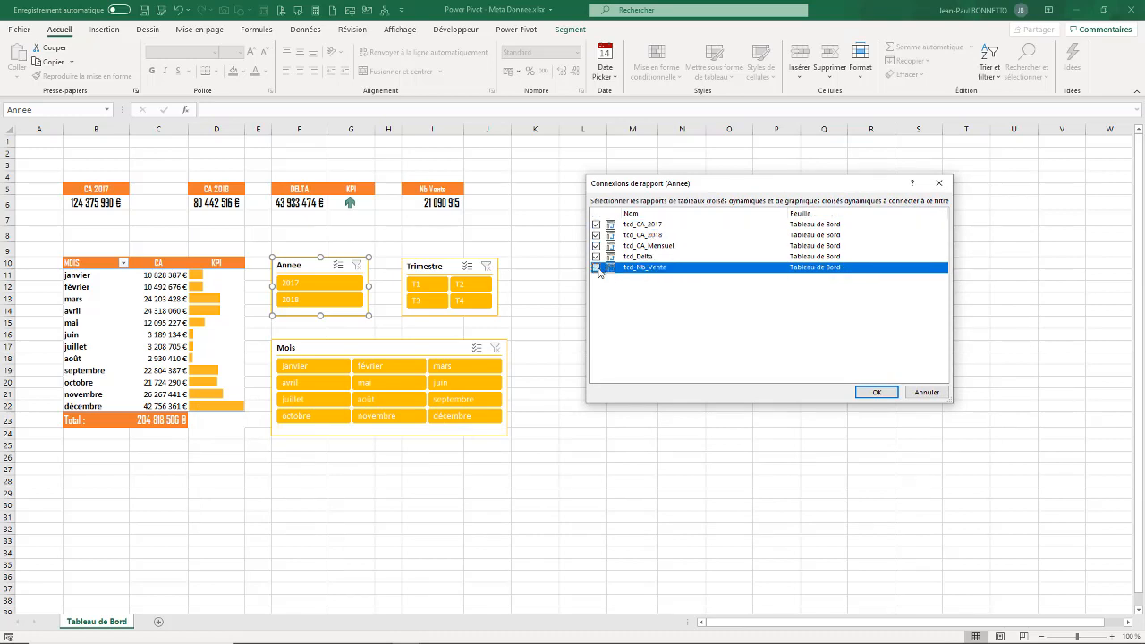
left_click(875, 391)
- Connect the Trimestre slicer to tcd_CA_2017, tcd_CA_2018, tcd_Delta and tcd_Nb_Vente in its report connections
left_click(440, 265)
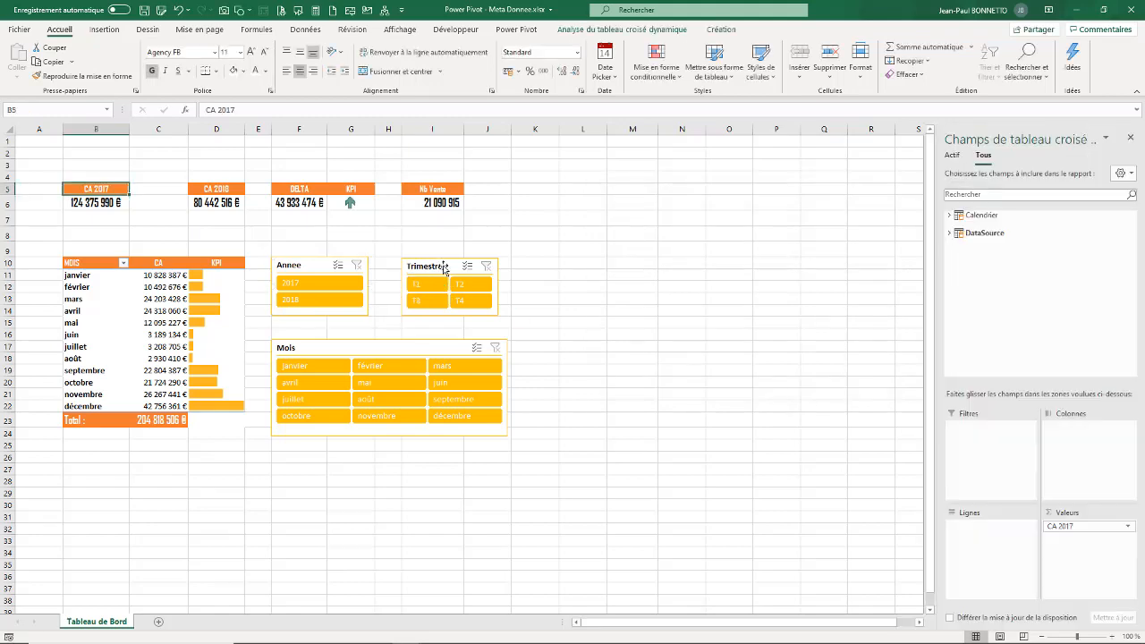
right_click(446, 265)
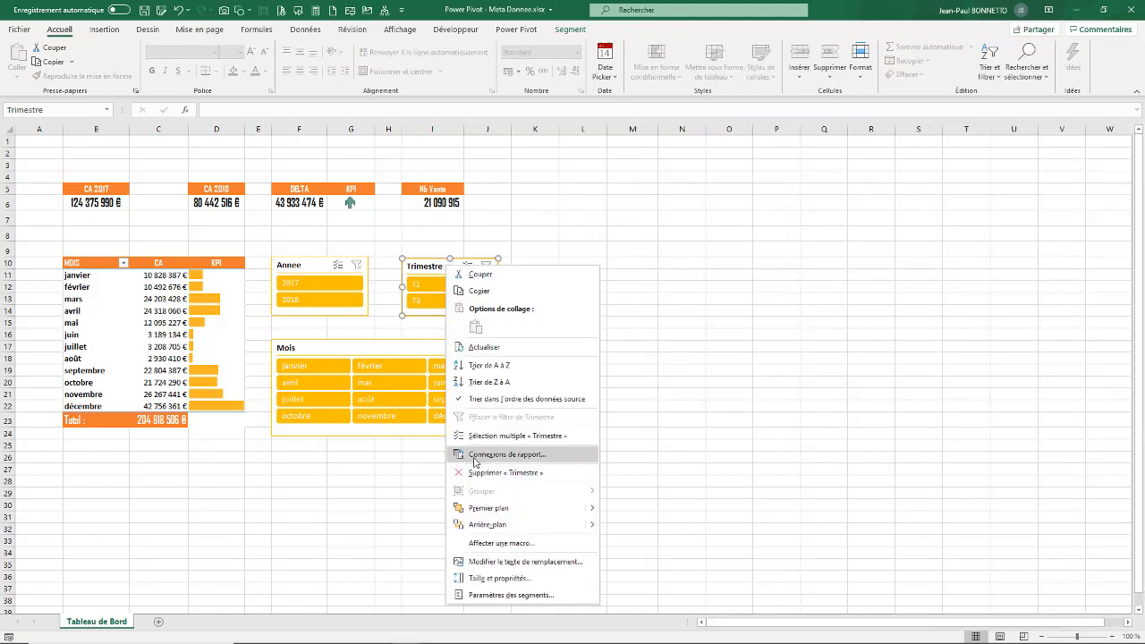
left_click(479, 460)
left_click_drag(552, 421, 792, 212)
left_click_drag(896, 314, 905, 396)
left_click(545, 293)
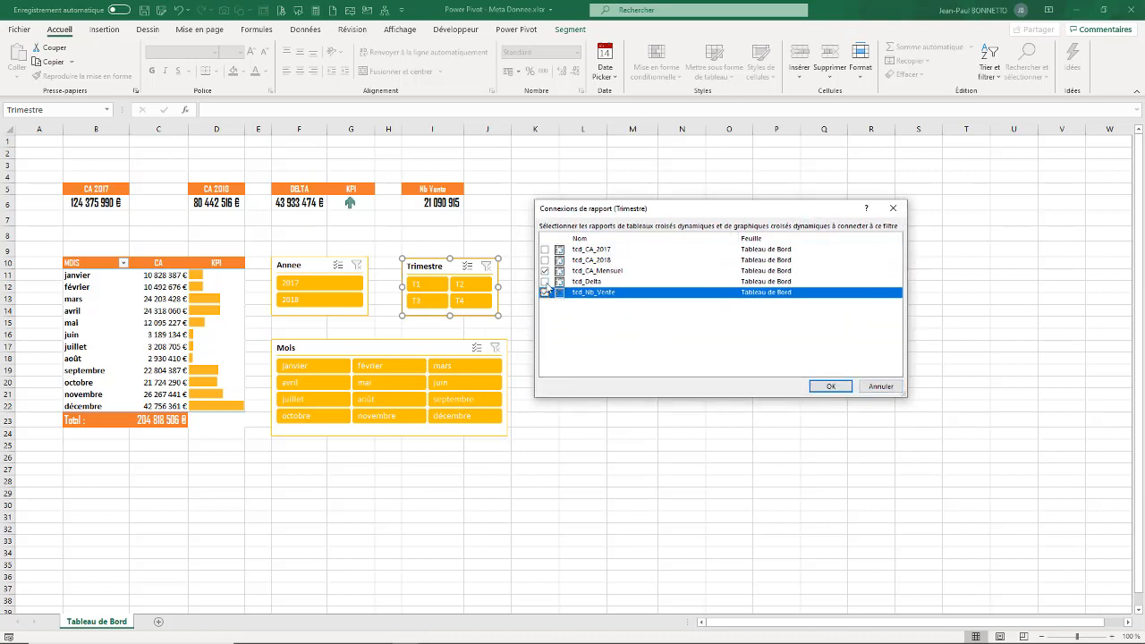
left_click(545, 281)
left_click(544, 260)
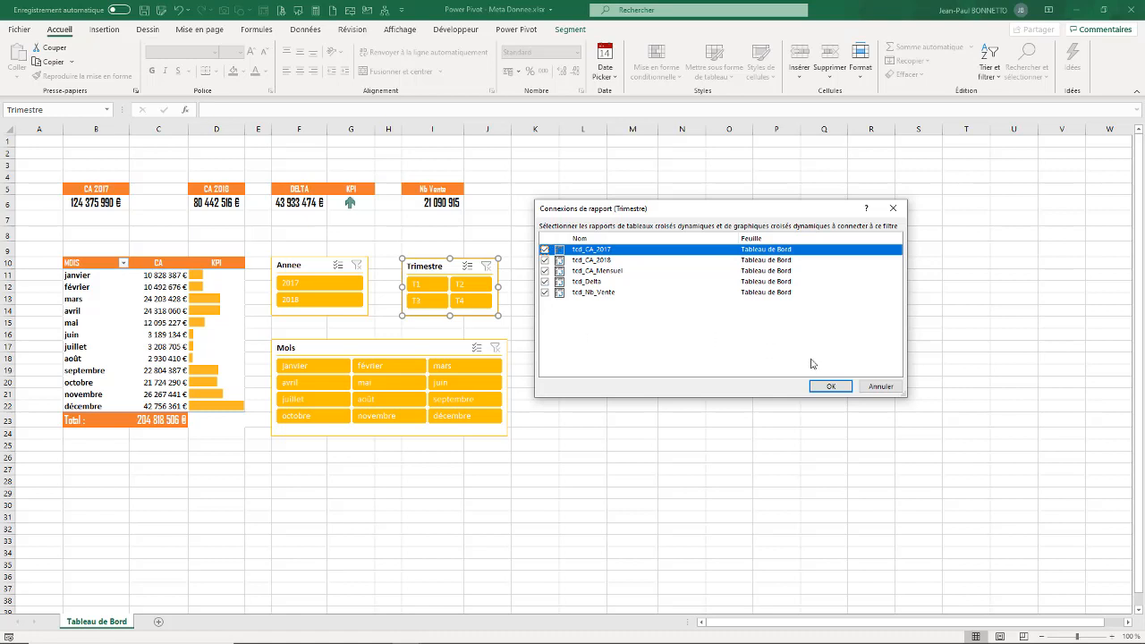
left_click(830, 387)
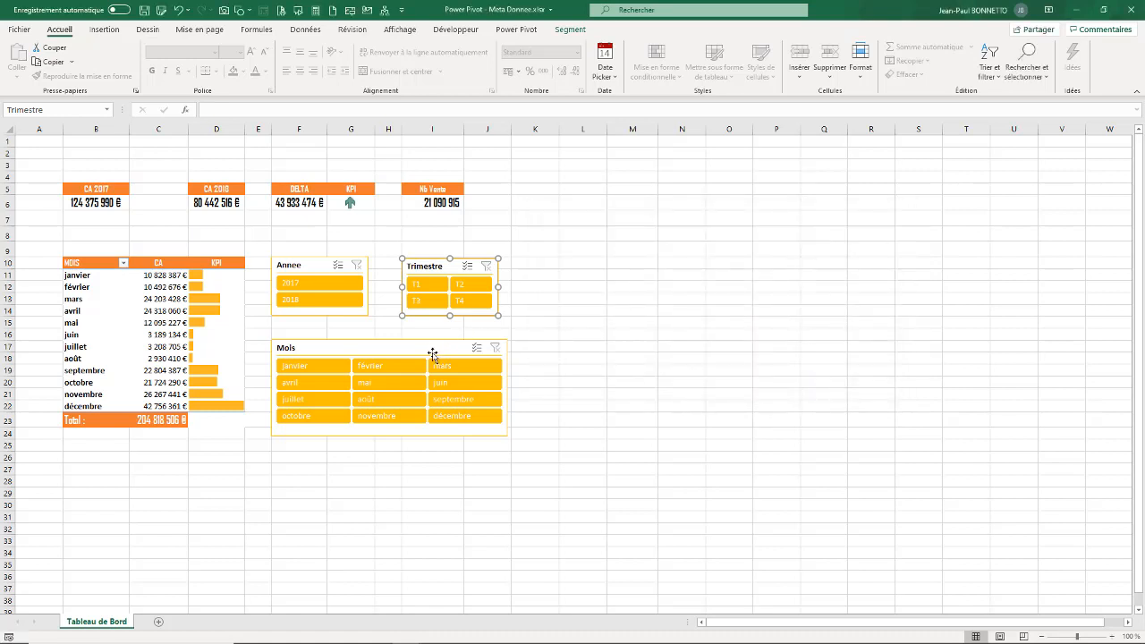
- Connect the Mois slicer to tcd_CA_2017, tcd_CA_2018, tcd_Delta and tcd_Nb_Vente while keeping its tcd_CA_Mensuel connection
right_click(413, 351)
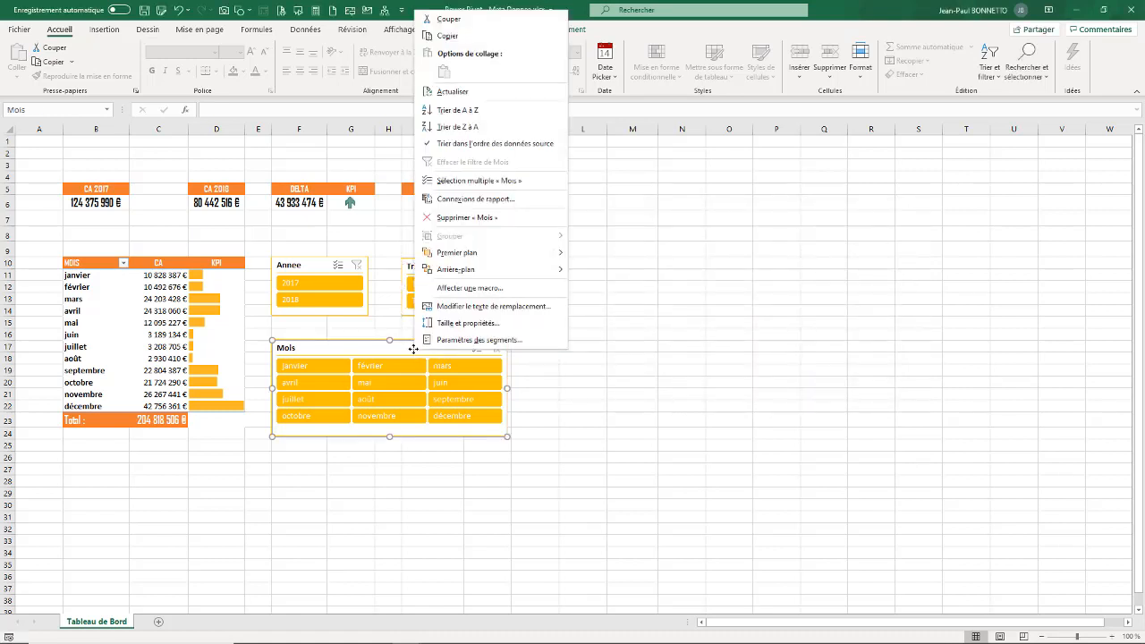
left_click(483, 198)
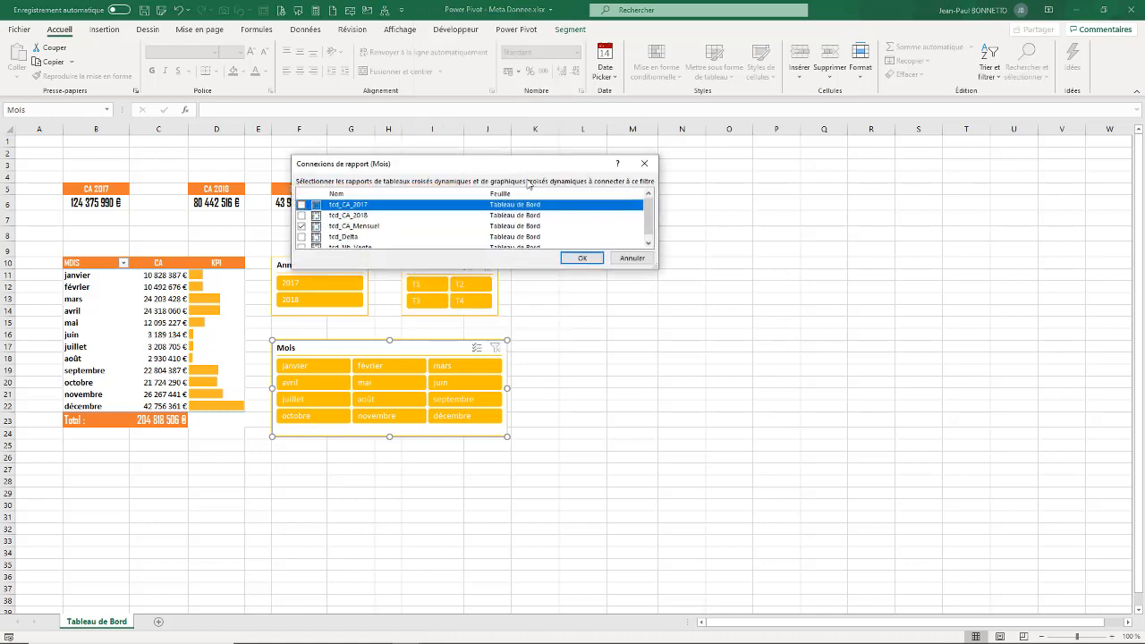
left_click_drag(524, 170, 828, 168)
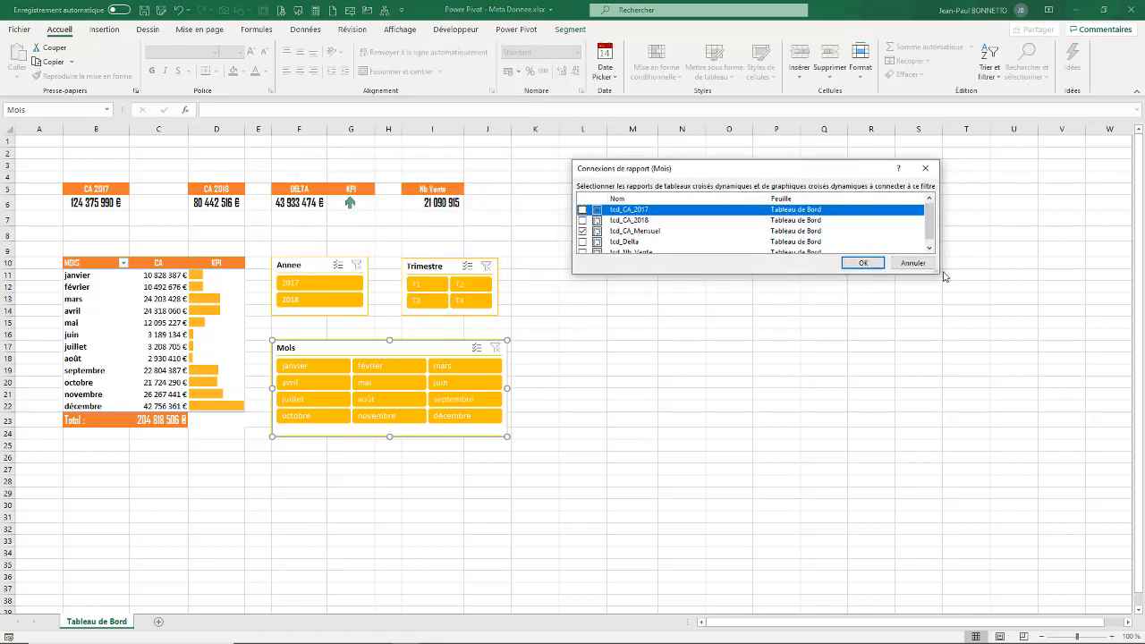
left_click_drag(935, 297, 959, 374)
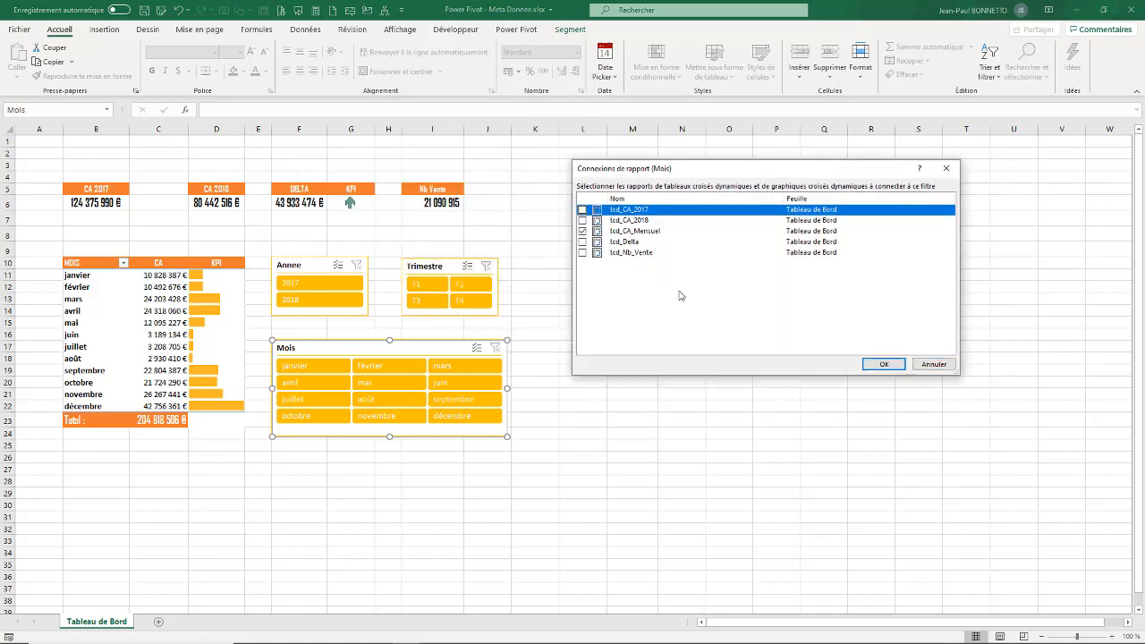
left_click(582, 253)
left_click(582, 242)
left_click(582, 231)
left_click(582, 220)
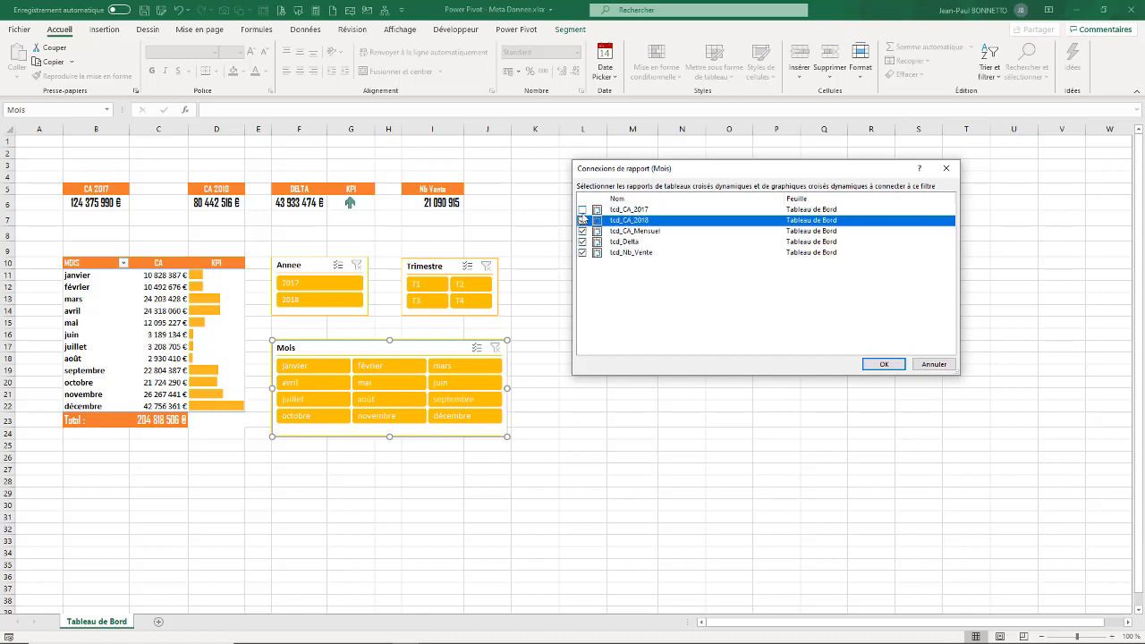
left_click(583, 209)
left_click(883, 364)
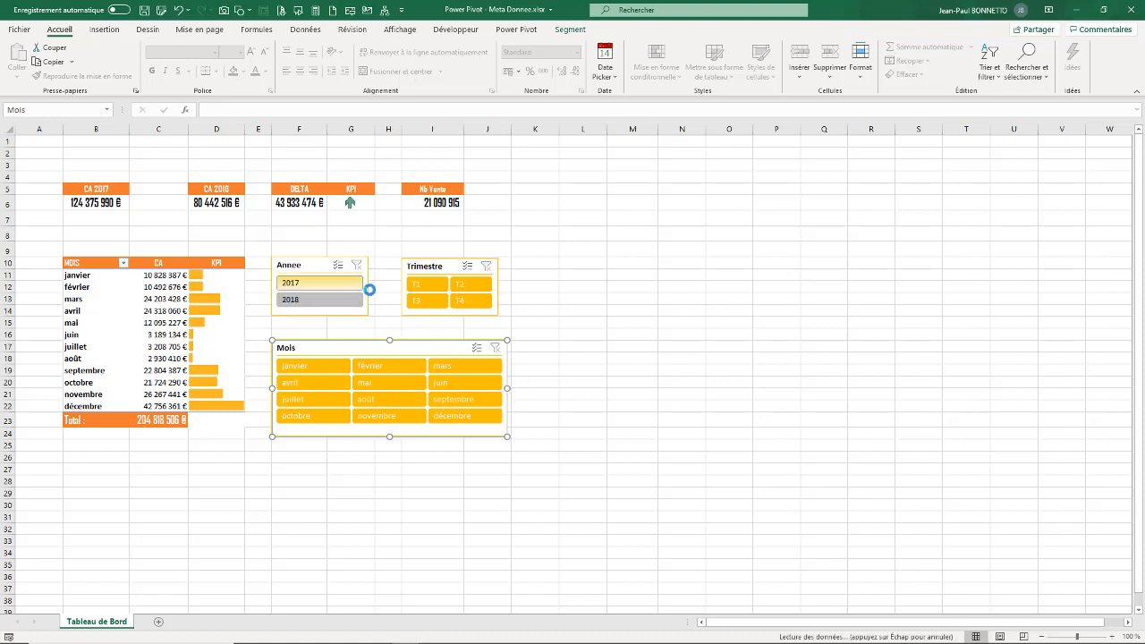
- Test the Annee slicer by filtering the dashboard on 2017 and on 2018, clearing the filter after checking
left_click(318, 283)
left_click(314, 300)
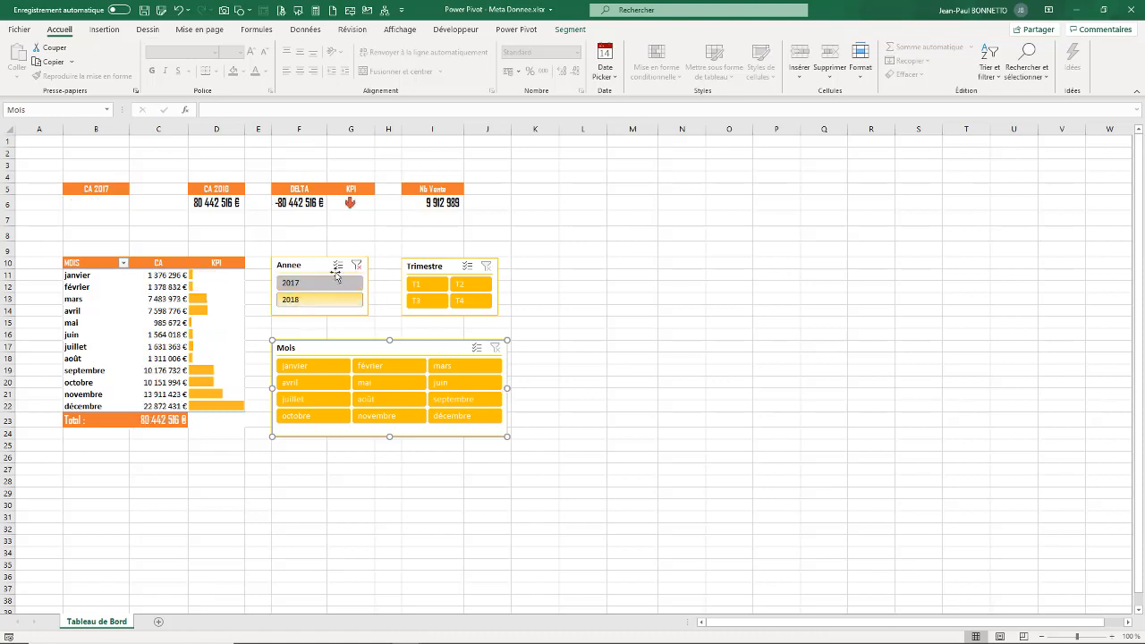
left_click(357, 265)
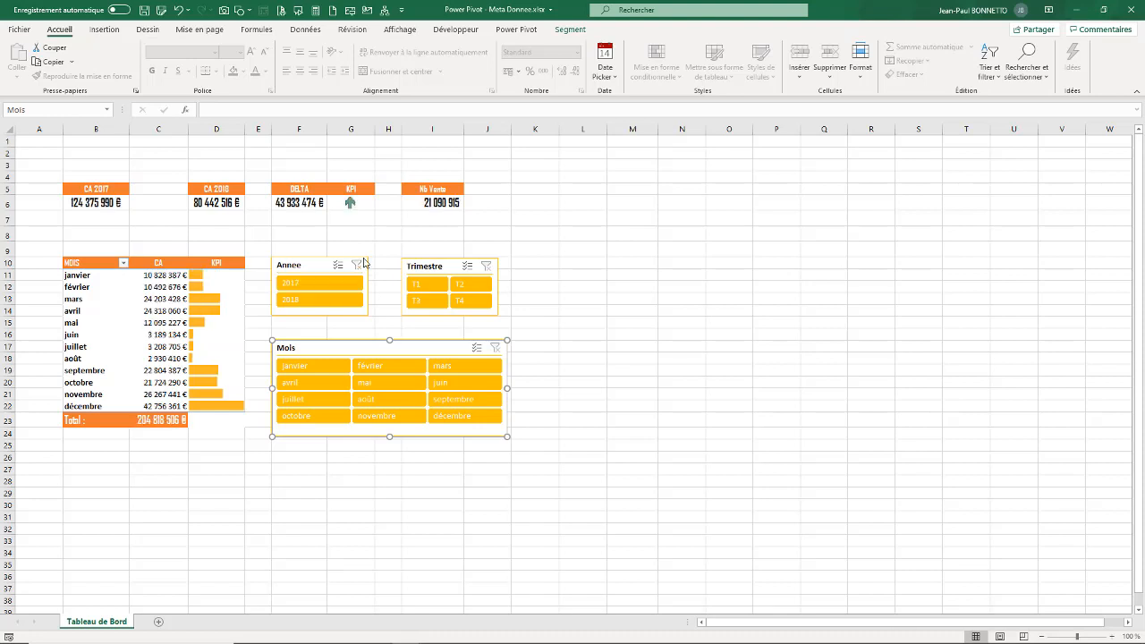
left_click(313, 282)
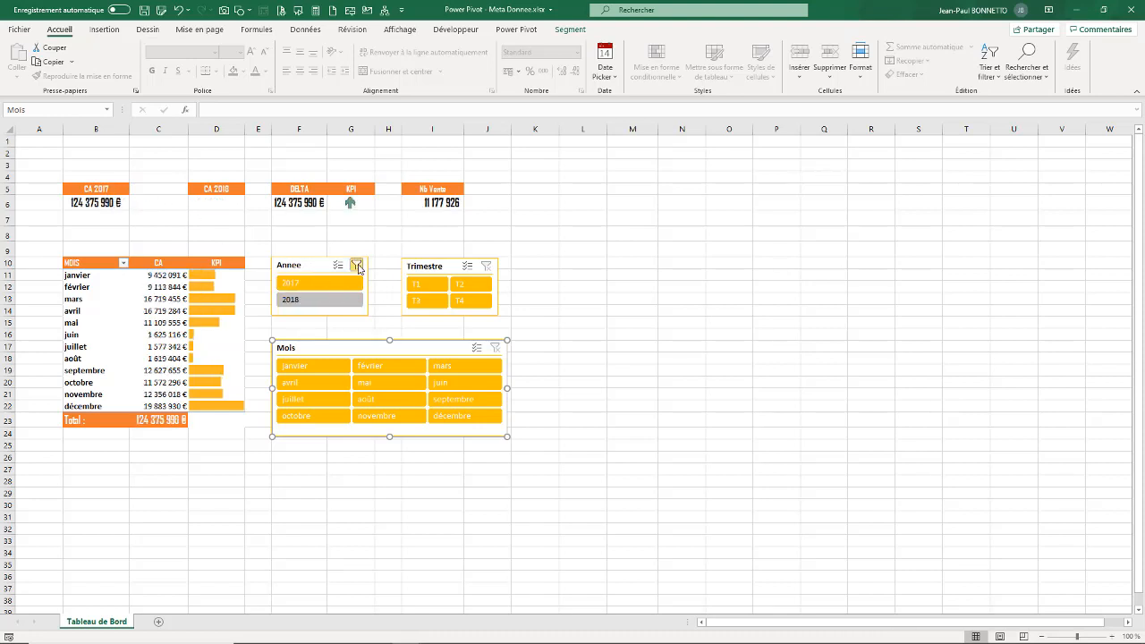
left_click(357, 264)
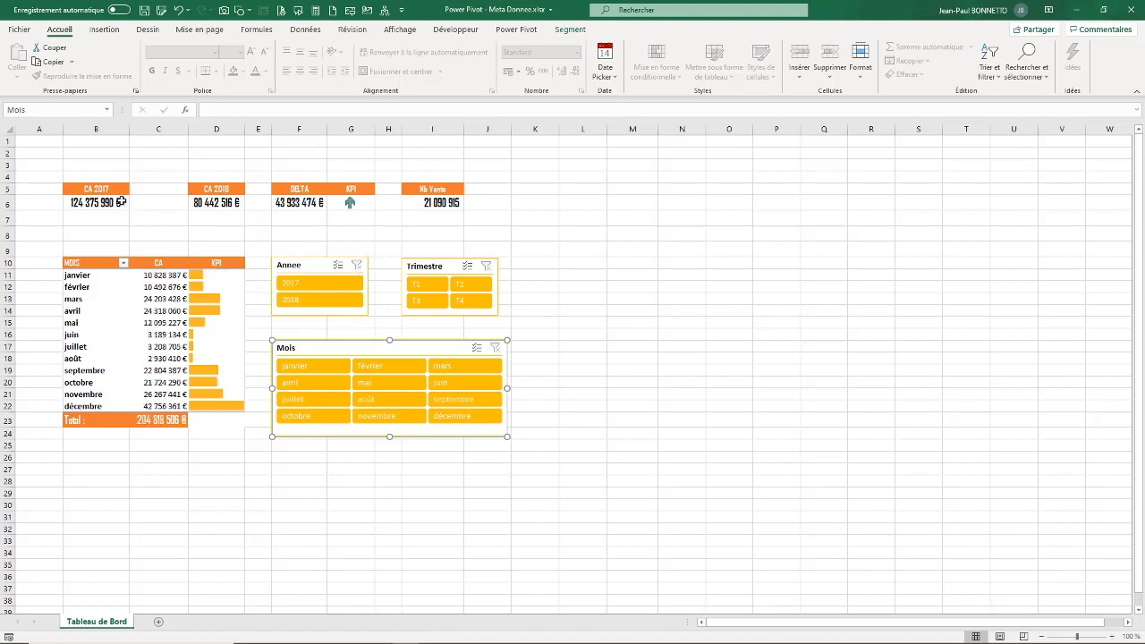
- Test the Mois slicer with janvier and the Trimestre slicer with T3, clearing each filter after checking the pivot tables
left_click(310, 368)
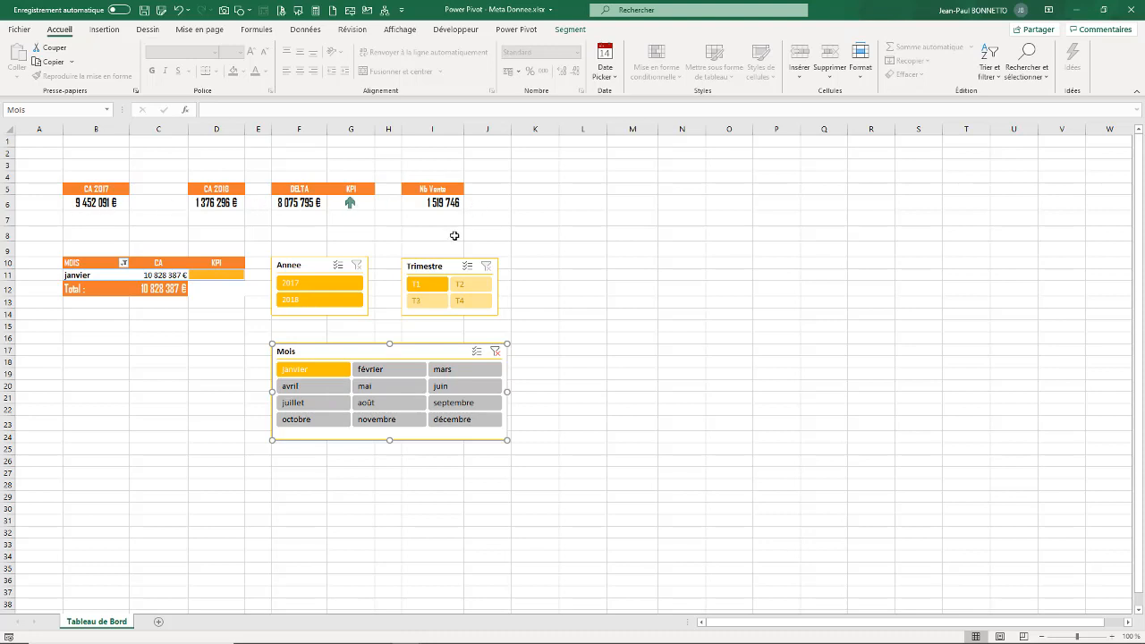
left_click(495, 352)
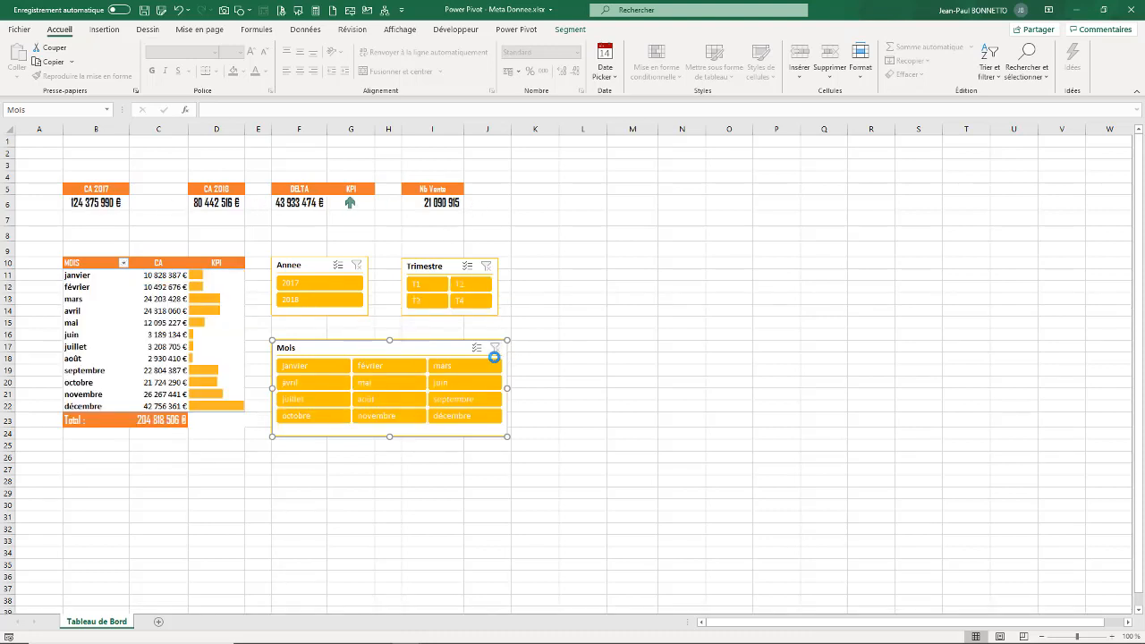
left_click(427, 300)
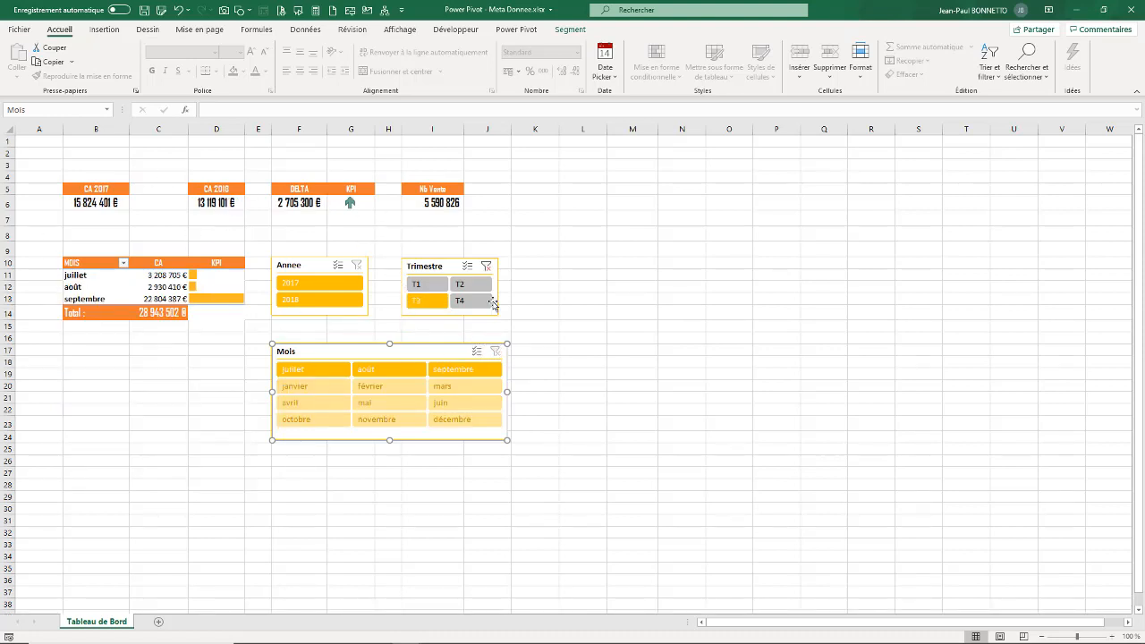
left_click(486, 265)
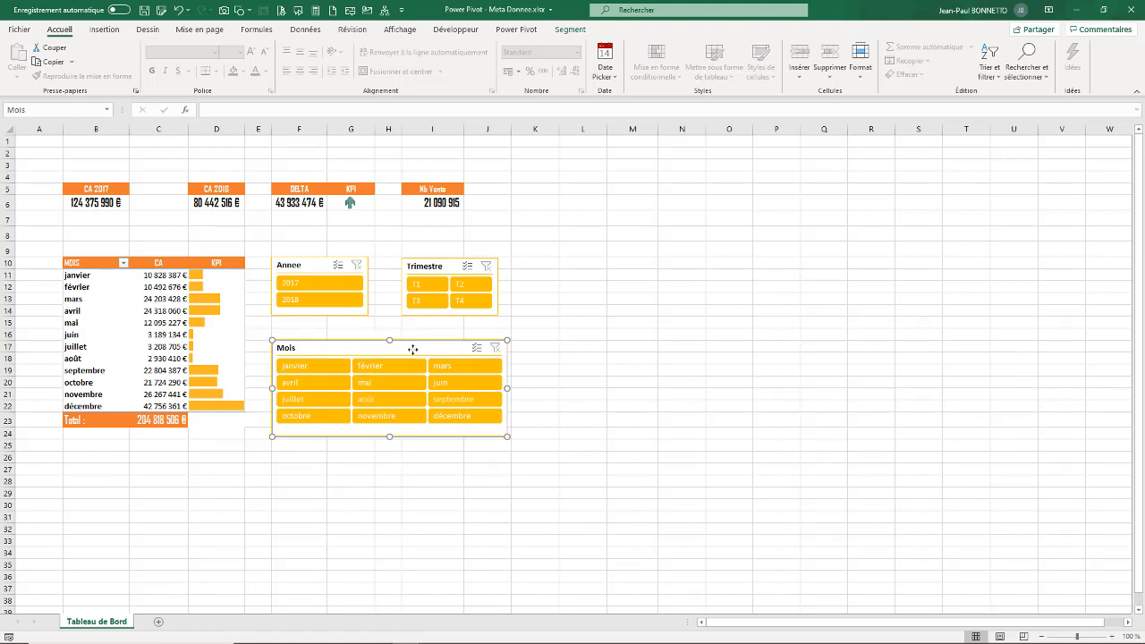
- Move the Mois slicer up one row, closer to the Annee slicer, and set it to hide items with no data
left_click_drag(413, 348, 414, 337)
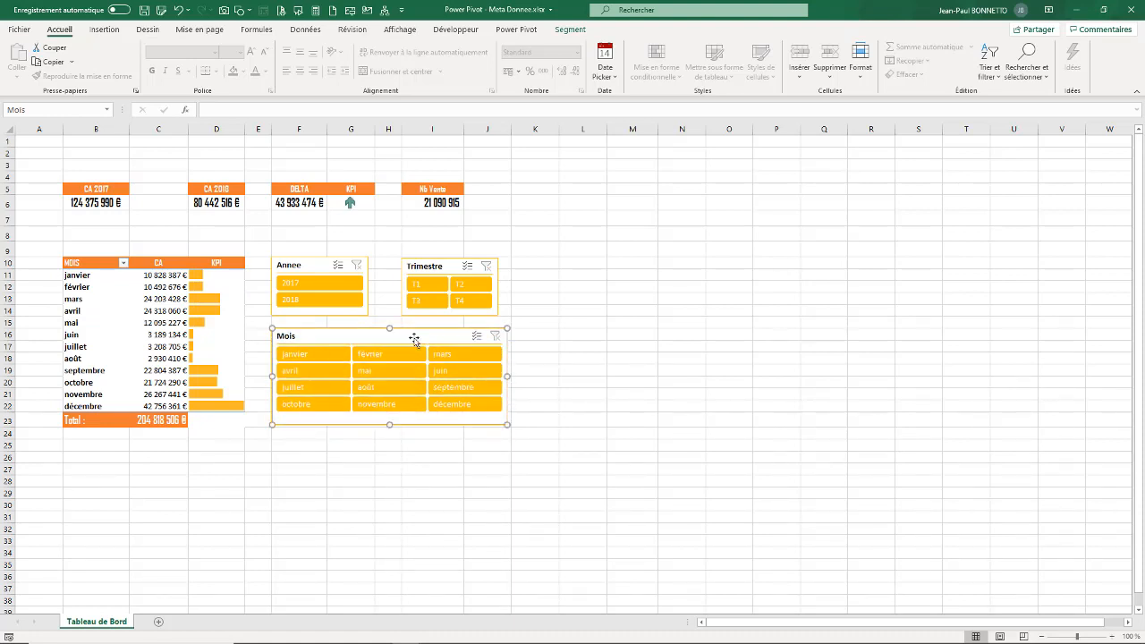
right_click(414, 338)
left_click(488, 630)
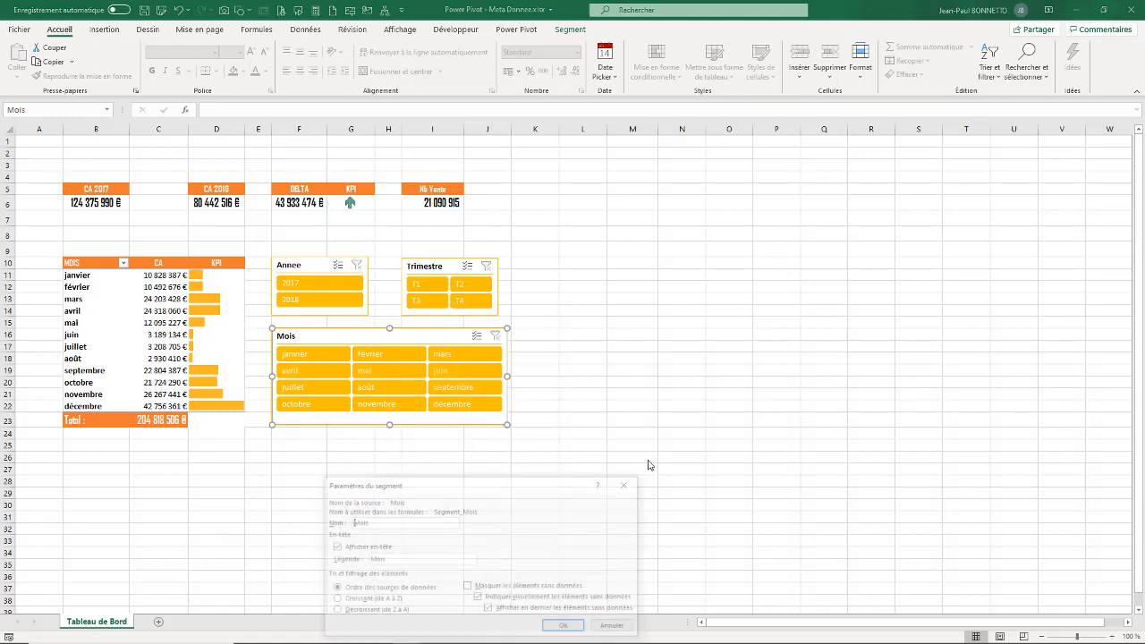
left_click(468, 588)
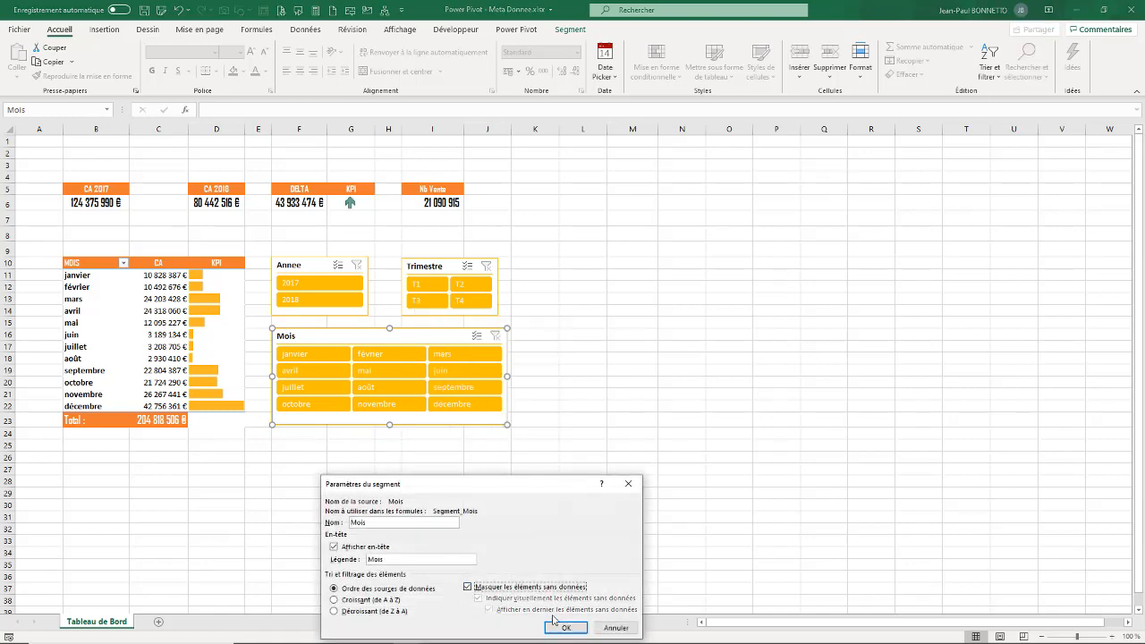
left_click_drag(537, 487, 763, 270)
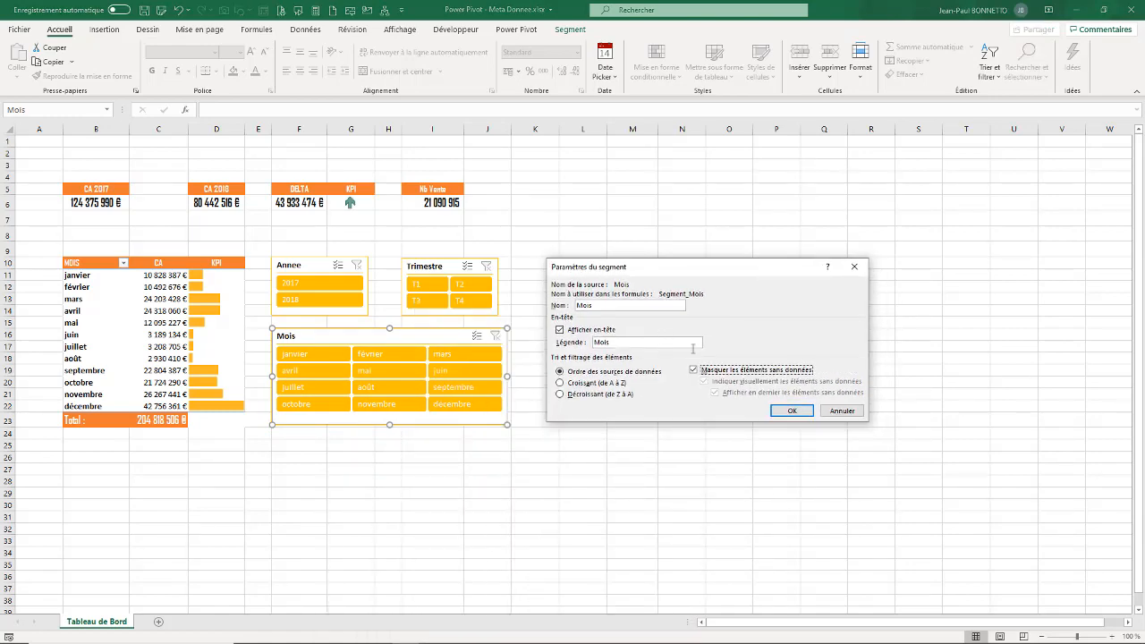
left_click(791, 410)
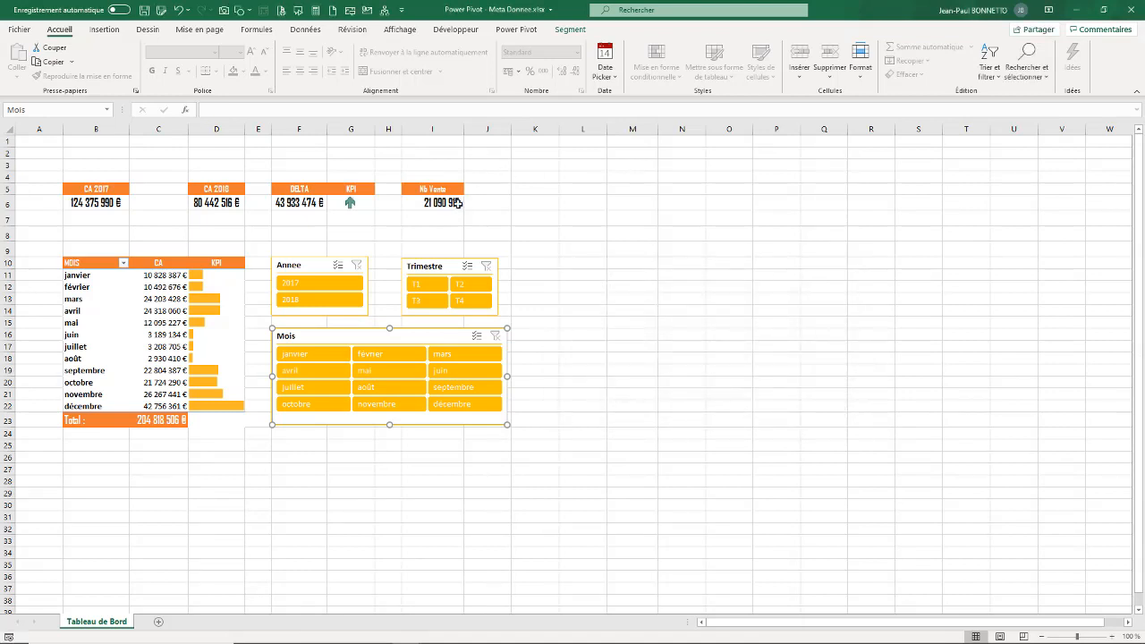
- Set the Trimestre slicer to hide items with no data (Masquer les éléments sans données)
left_click(445, 265)
right_click(445, 265)
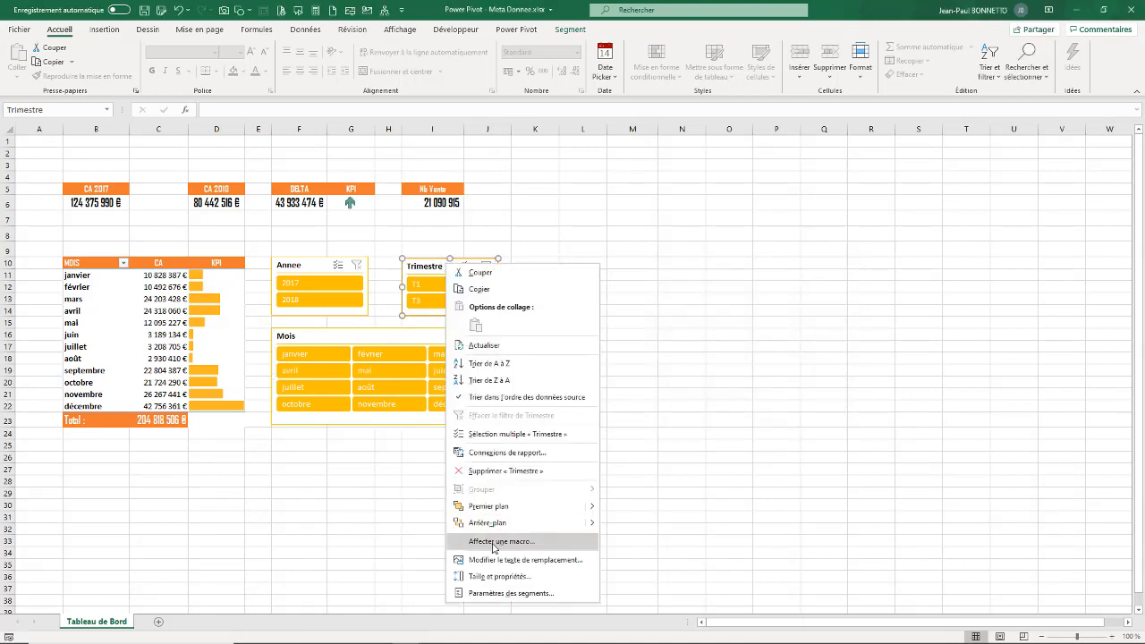
left_click(507, 593)
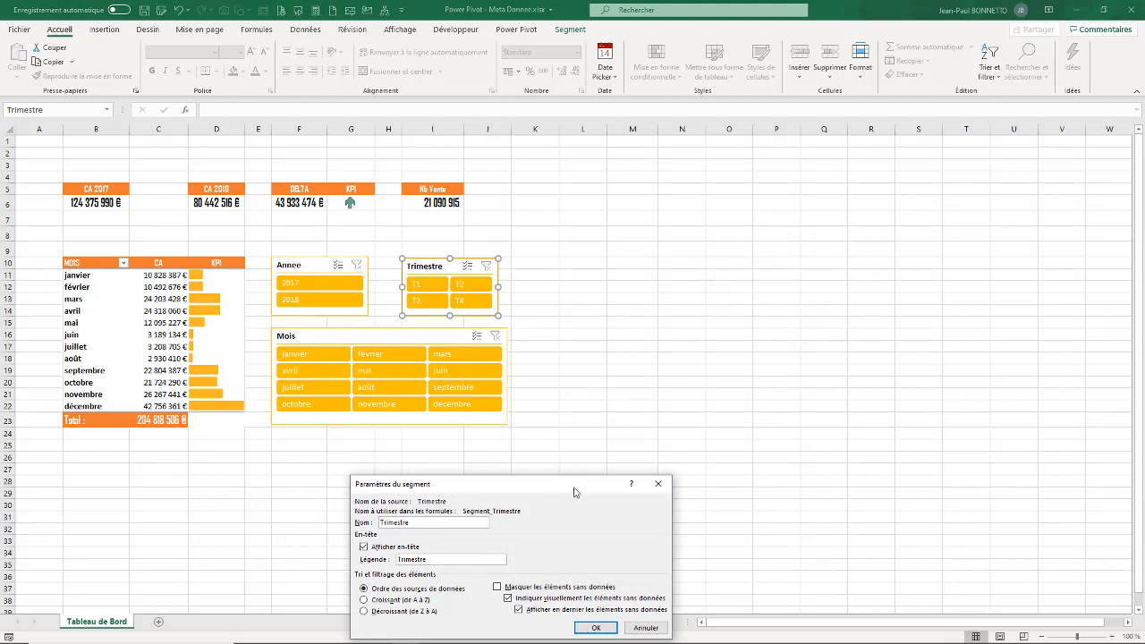
left_click_drag(575, 492, 789, 254)
left_click(712, 349)
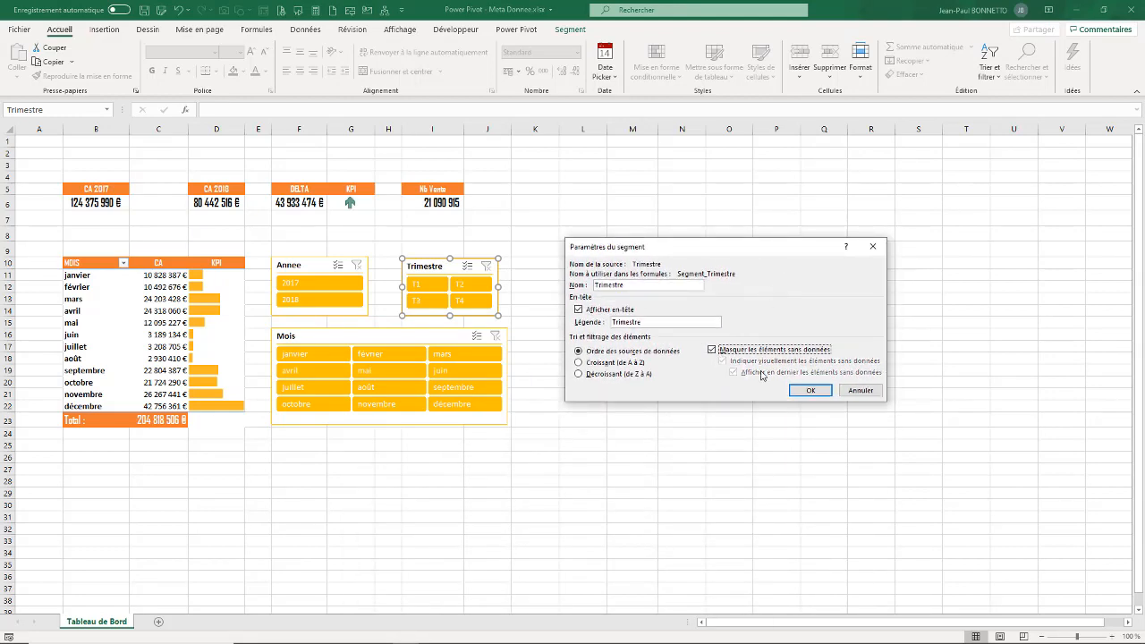
left_click(811, 390)
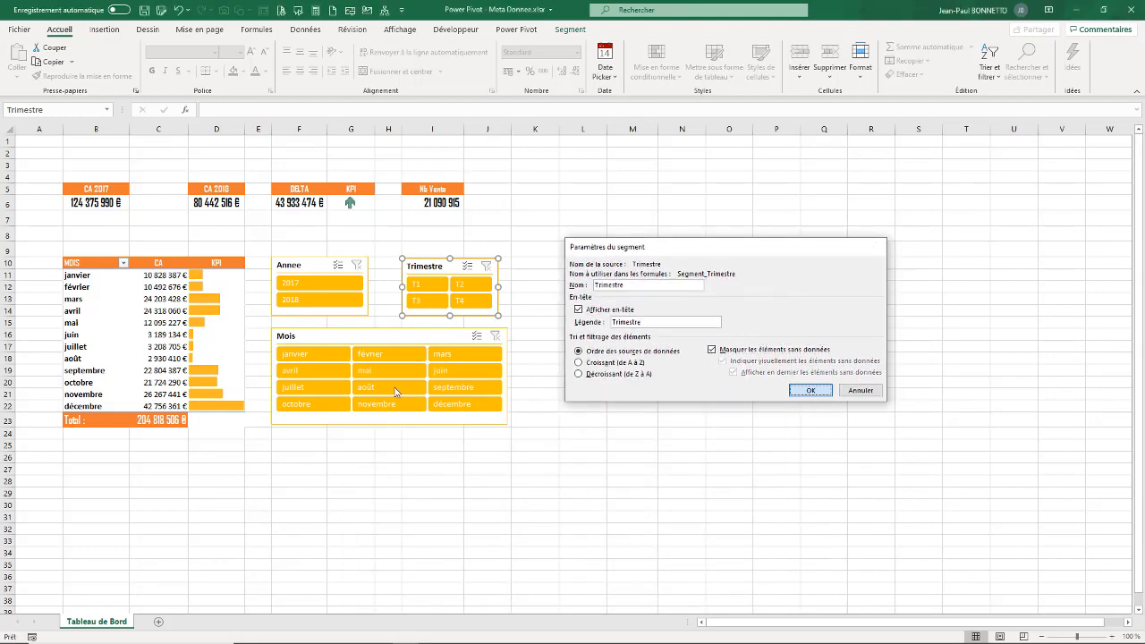
- Set the Annee slicer to hide items with no data (Masquer les éléments sans données)
right_click(315, 270)
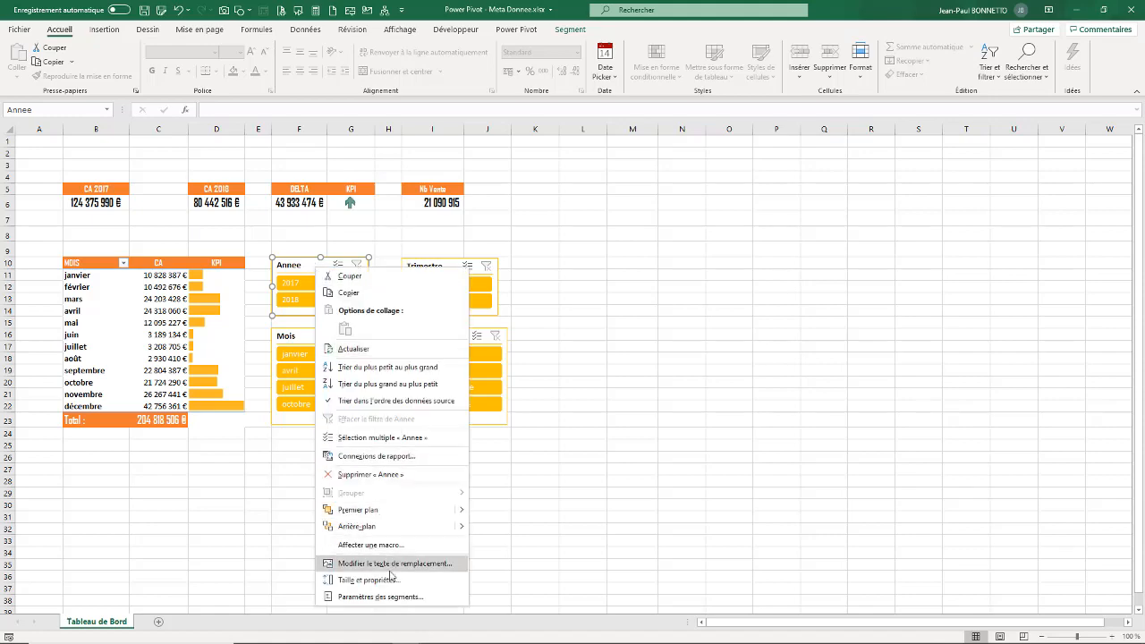
left_click(394, 597)
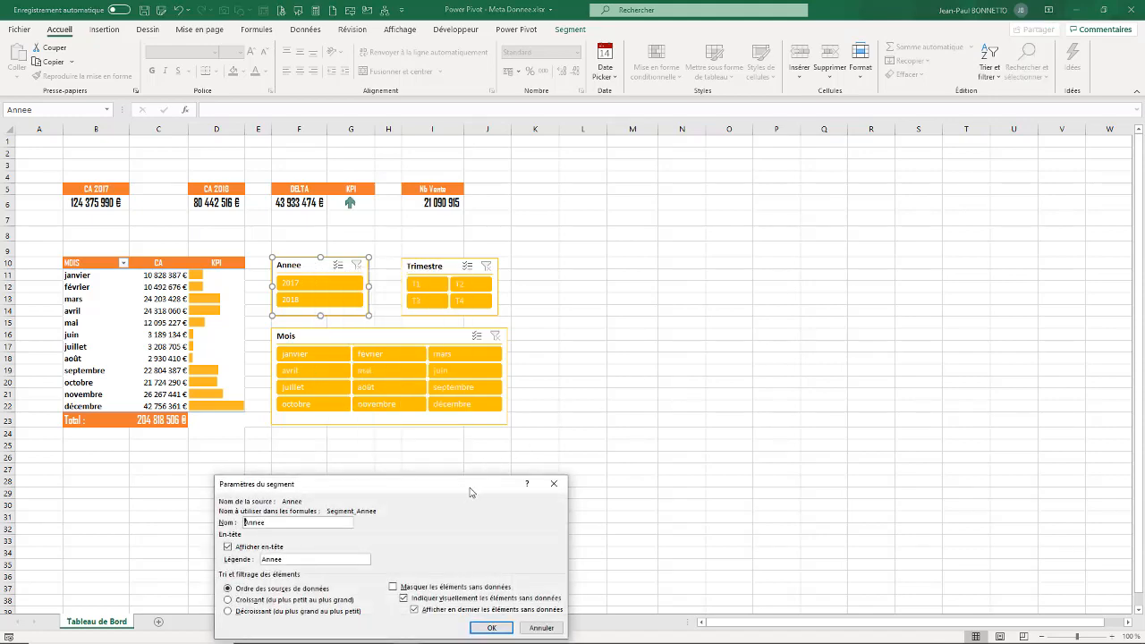
left_click_drag(471, 493, 813, 217)
left_click(735, 313)
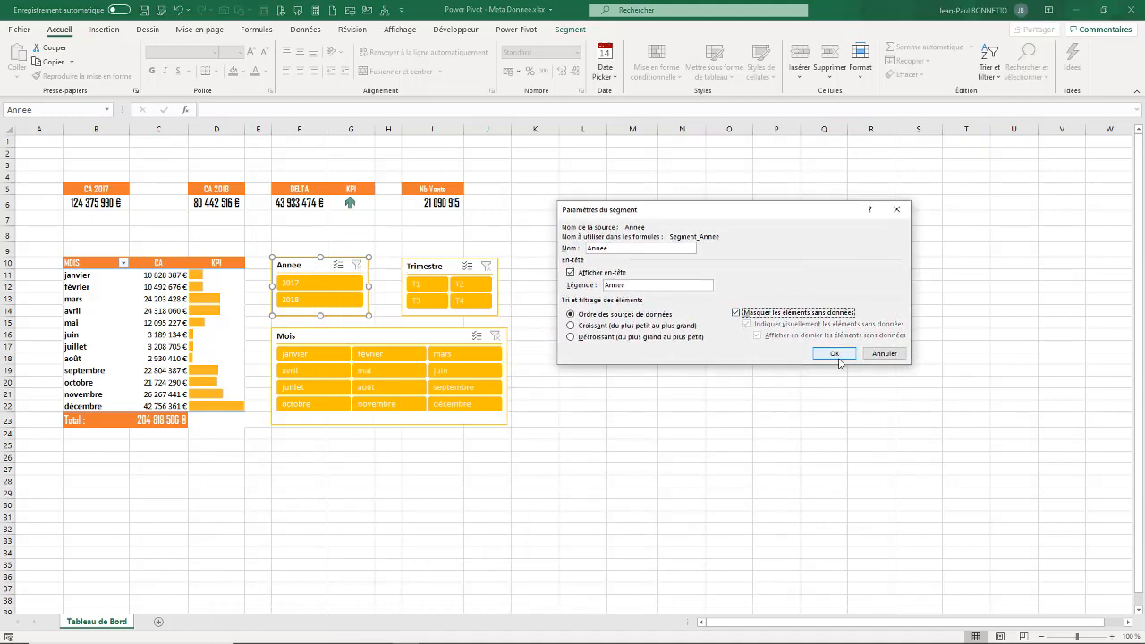
left_click(833, 353)
- Check the slicers by filtering on quarter T2 and year 2018, and clear both filters
left_click(461, 292)
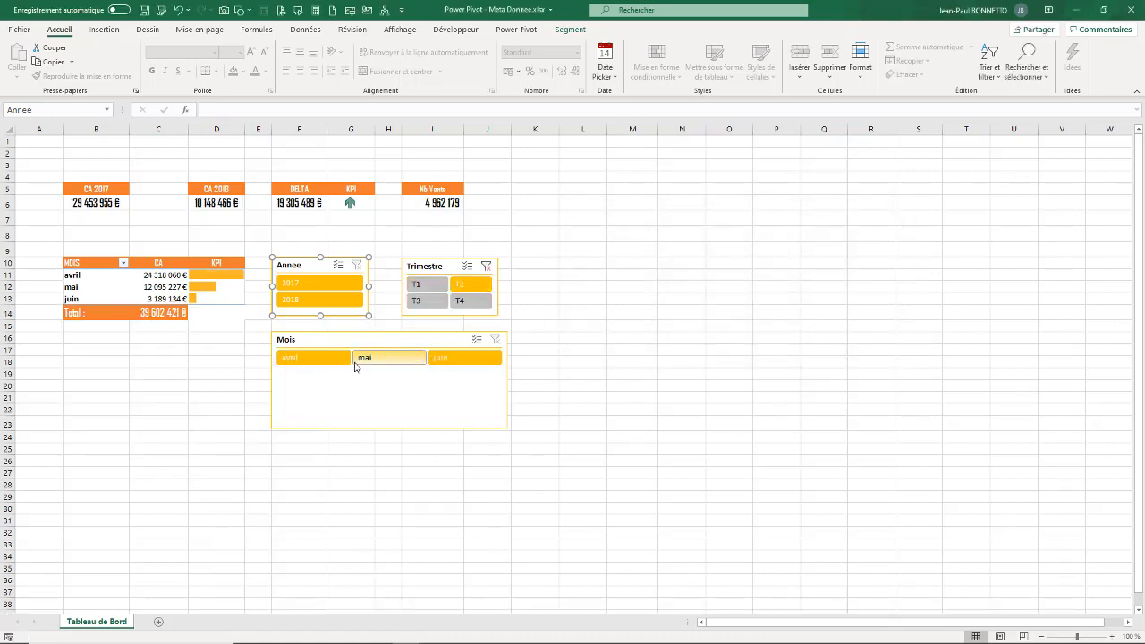
left_click(308, 300)
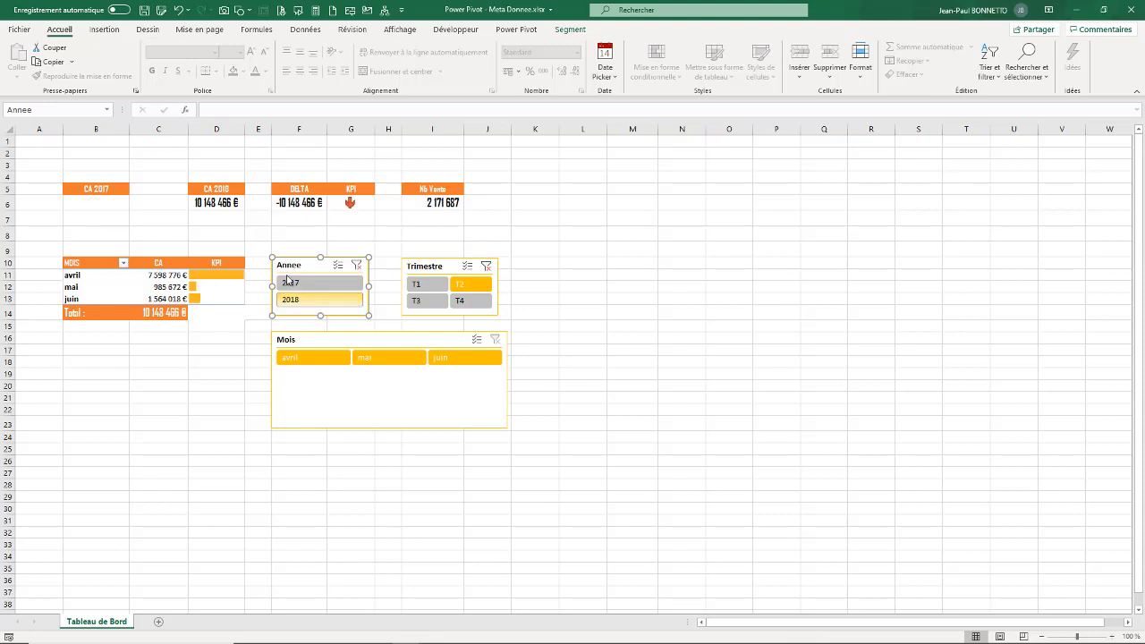
left_click(486, 266)
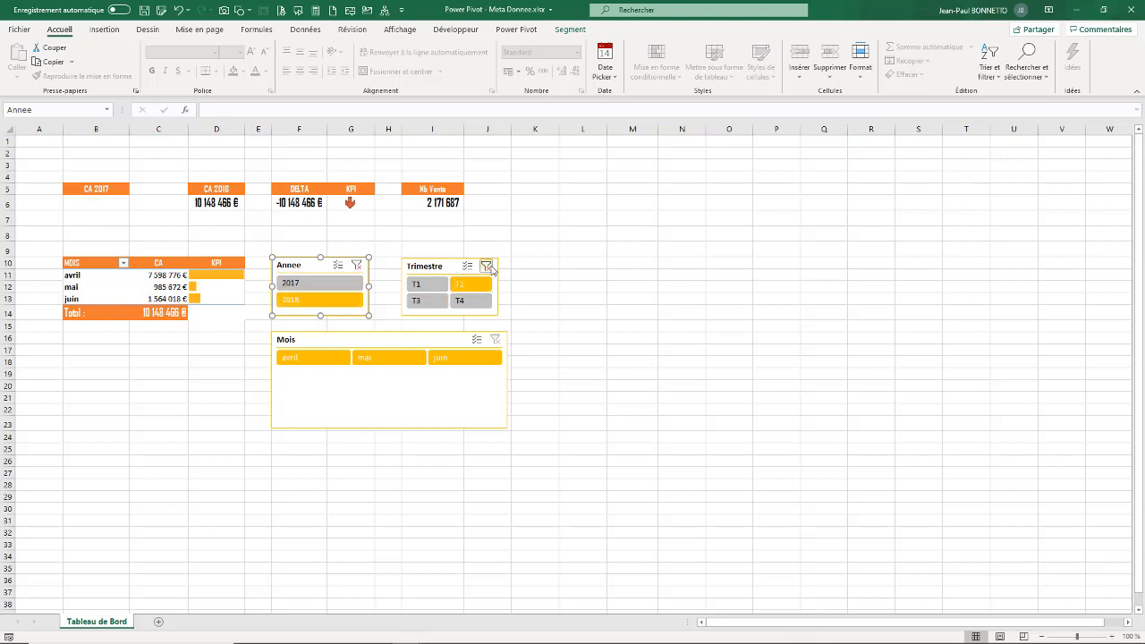
left_click(357, 265)
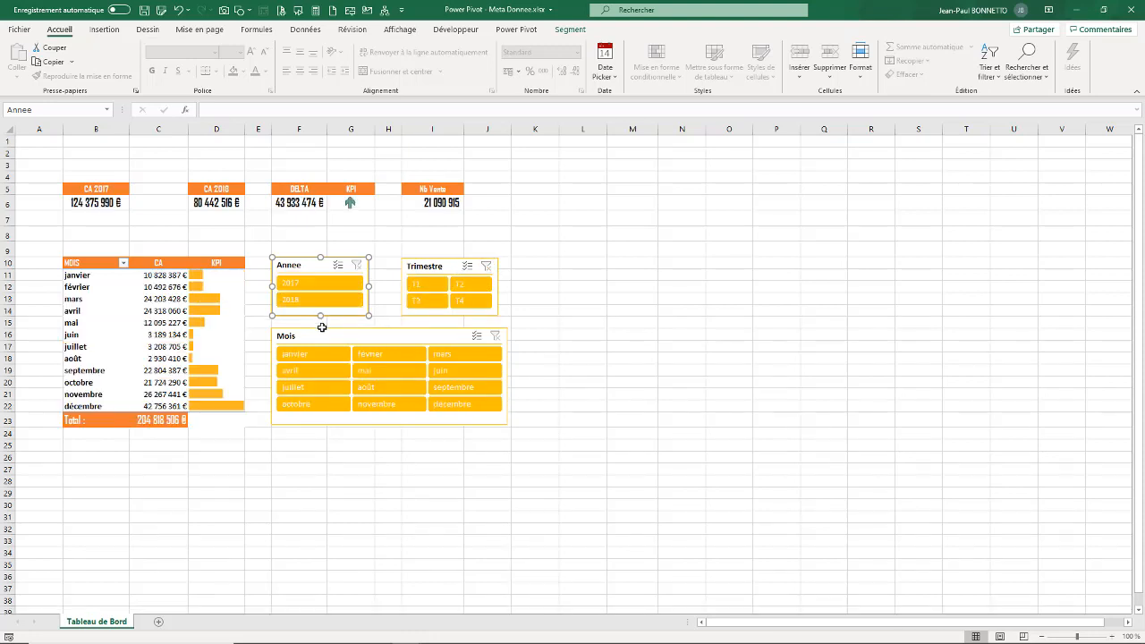
left_click(573, 286)
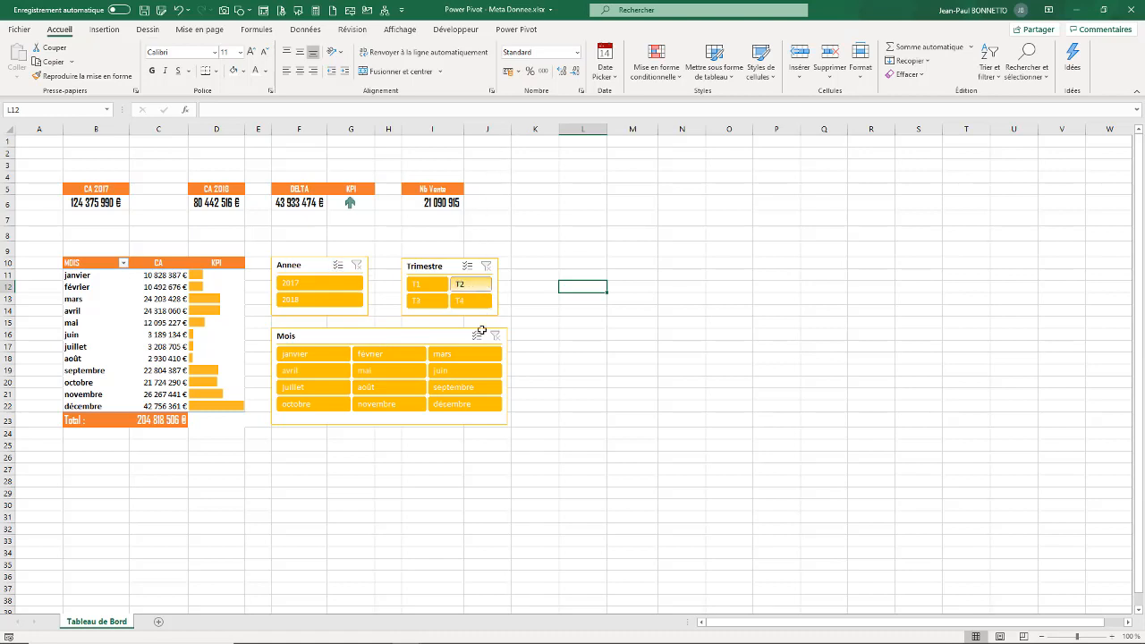
left_click(445, 336)
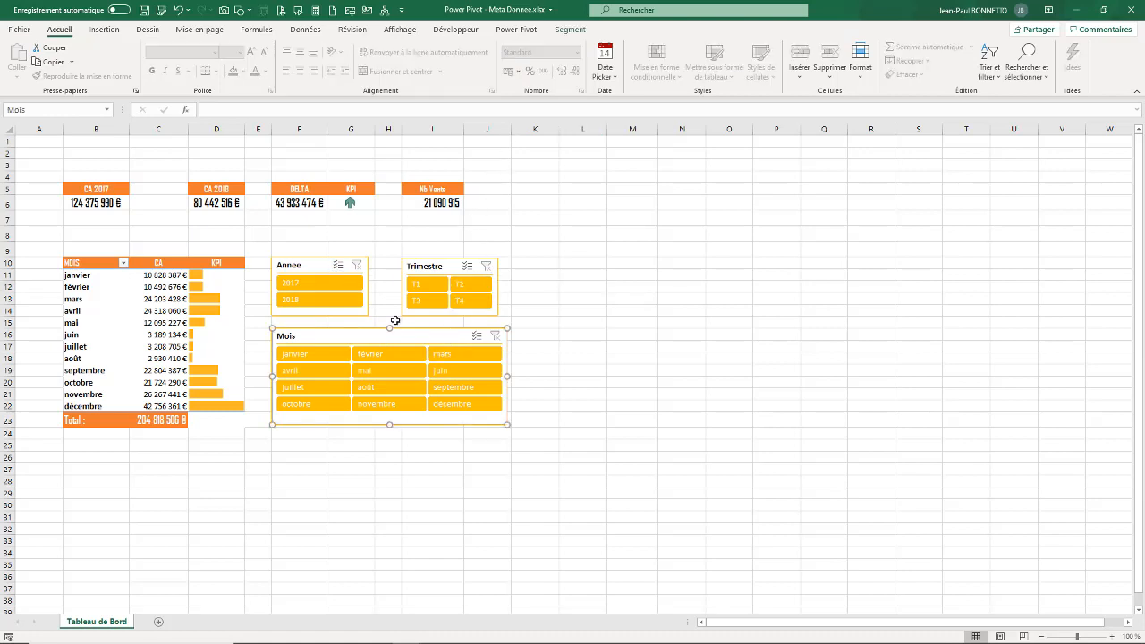
left_click(592, 236)
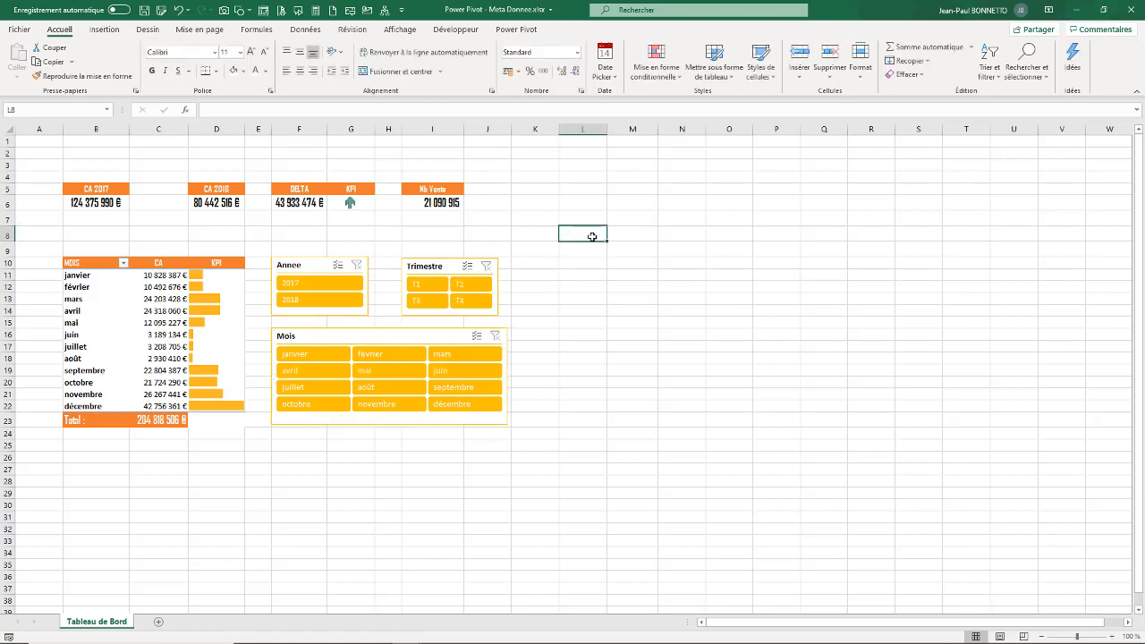
- Apply the orange dark (Foncé) slicer style to the Annee, Trimestre and Mois slicers together
left_click(319, 269)
left_click(440, 265, "ctrl")
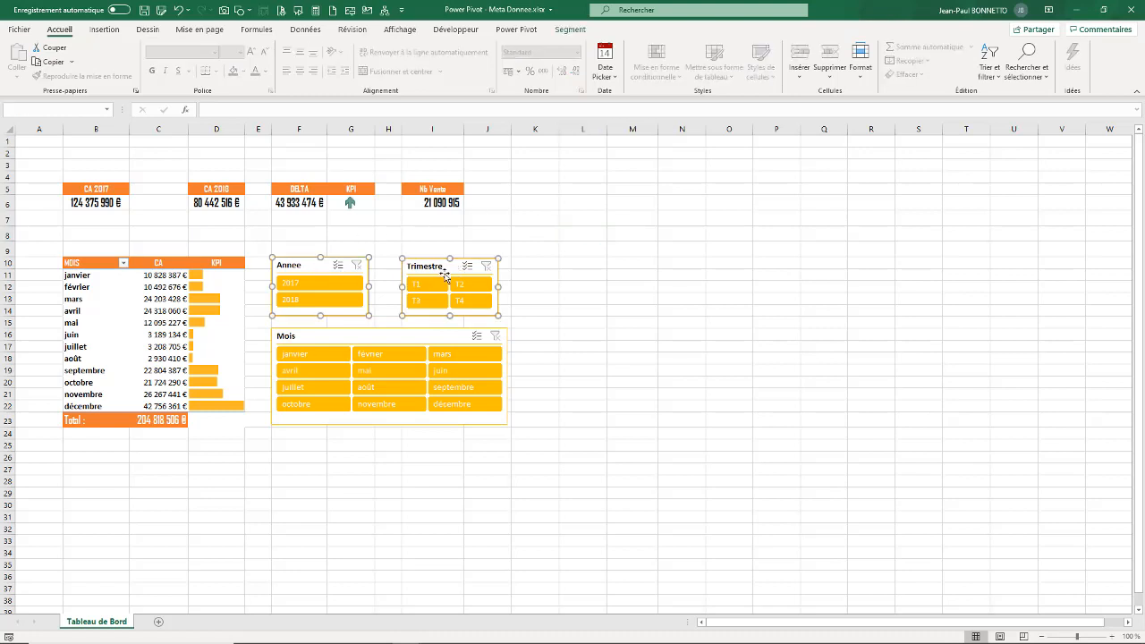
left_click(403, 340, "ctrl")
left_click(580, 28)
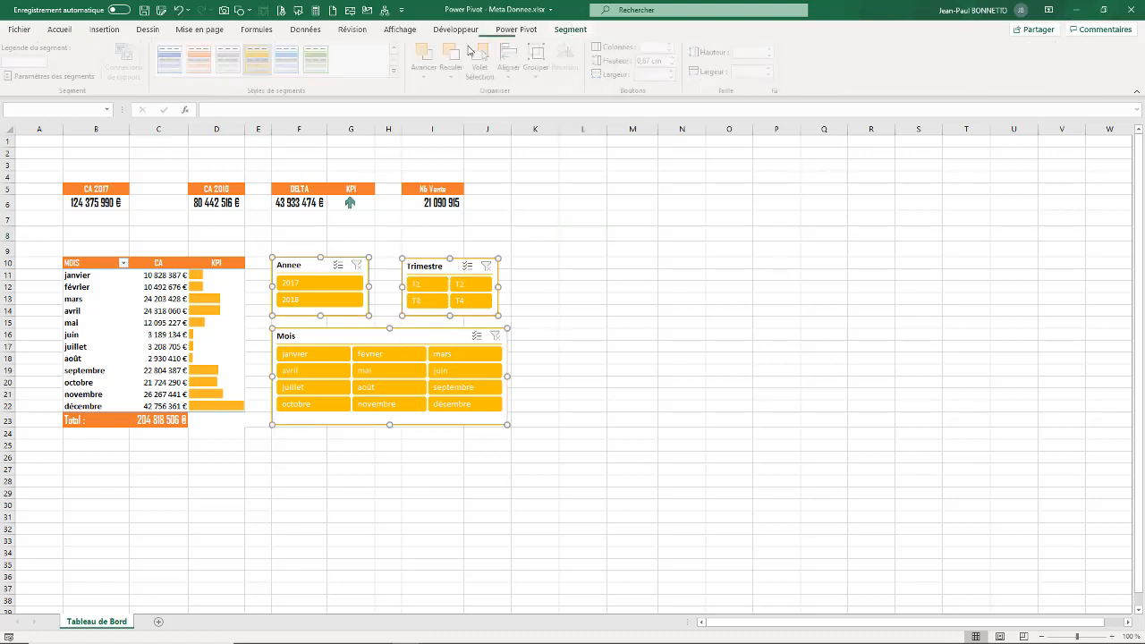
left_click(396, 71)
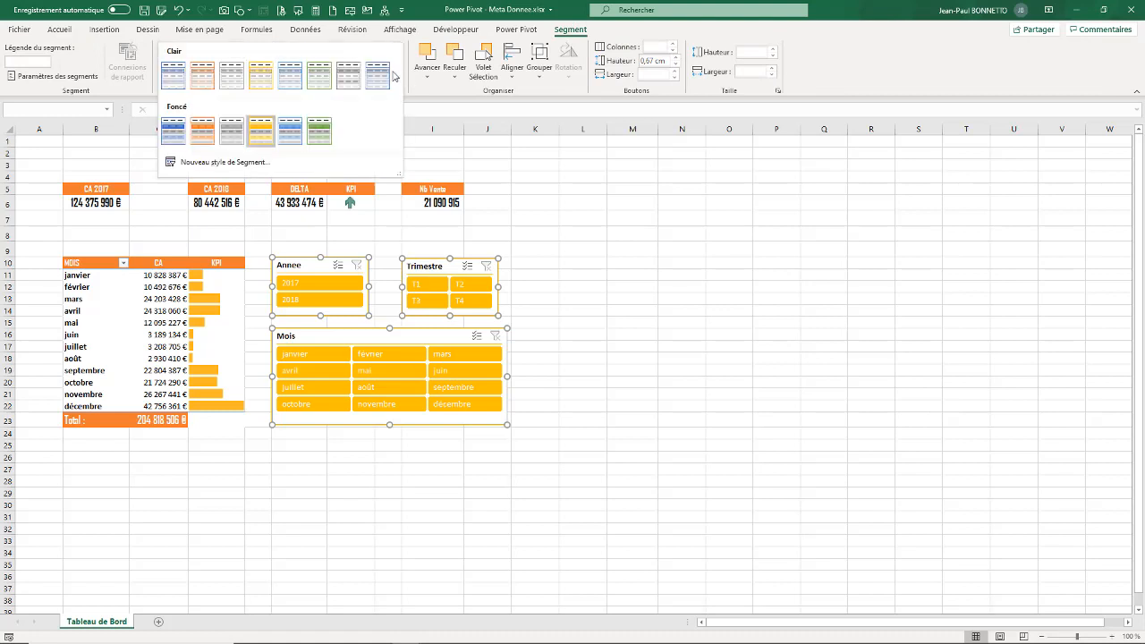
left_click(202, 131)
left_click(673, 275)
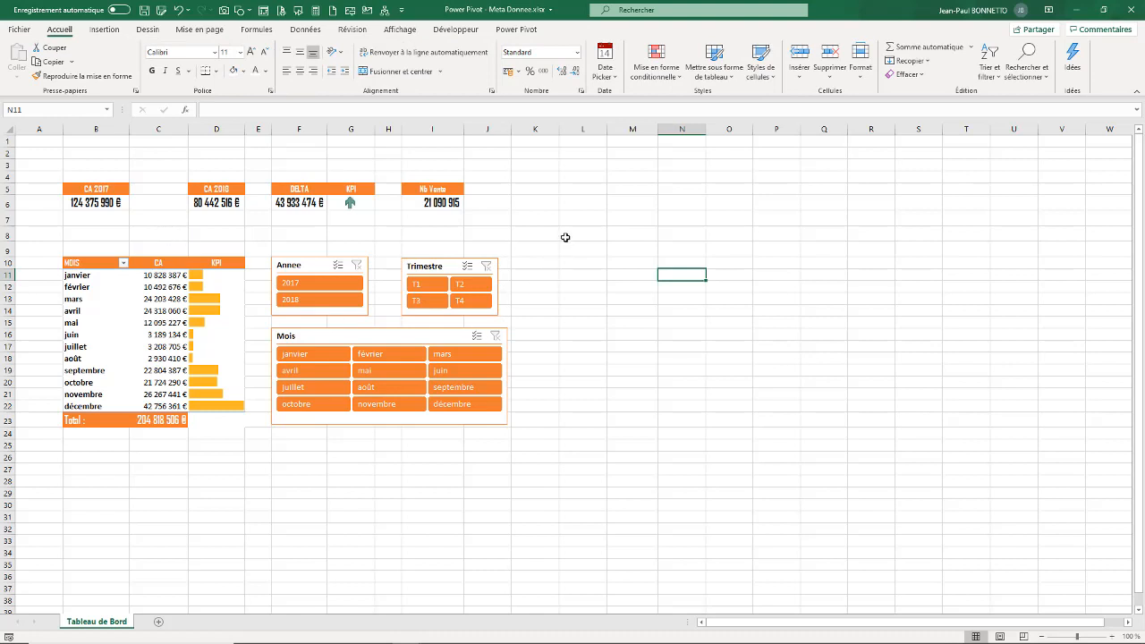
- Add a slicer for the DataSource field ProductID from the monthly CA pivot table and place it beside the Trimestre and Mois slicers, starting at column K
left_click(537, 188)
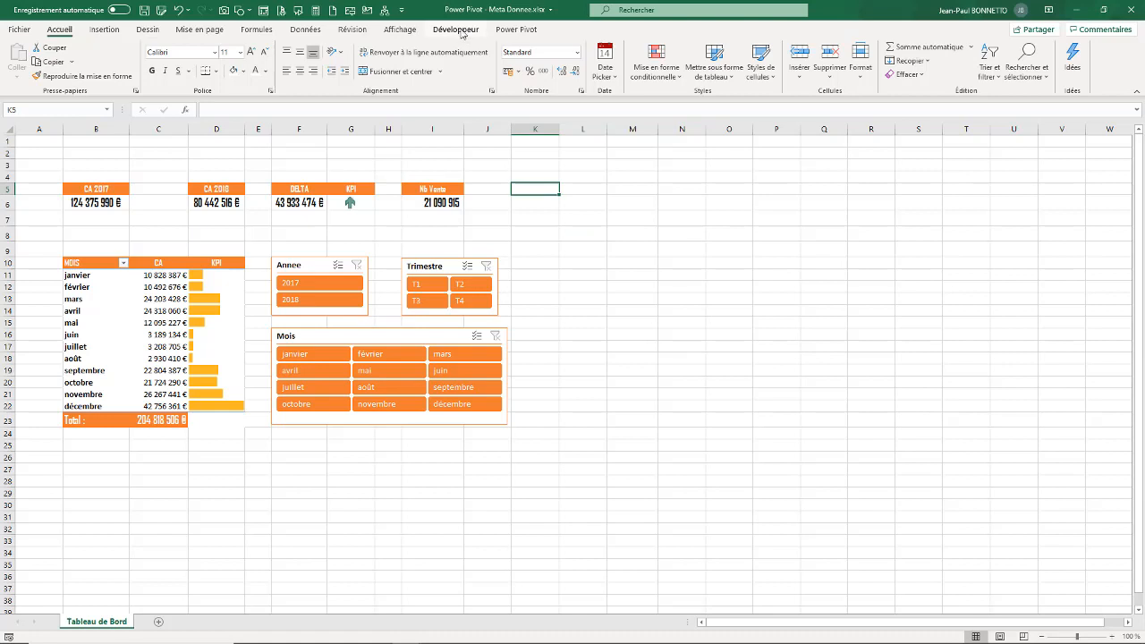
left_click(148, 298)
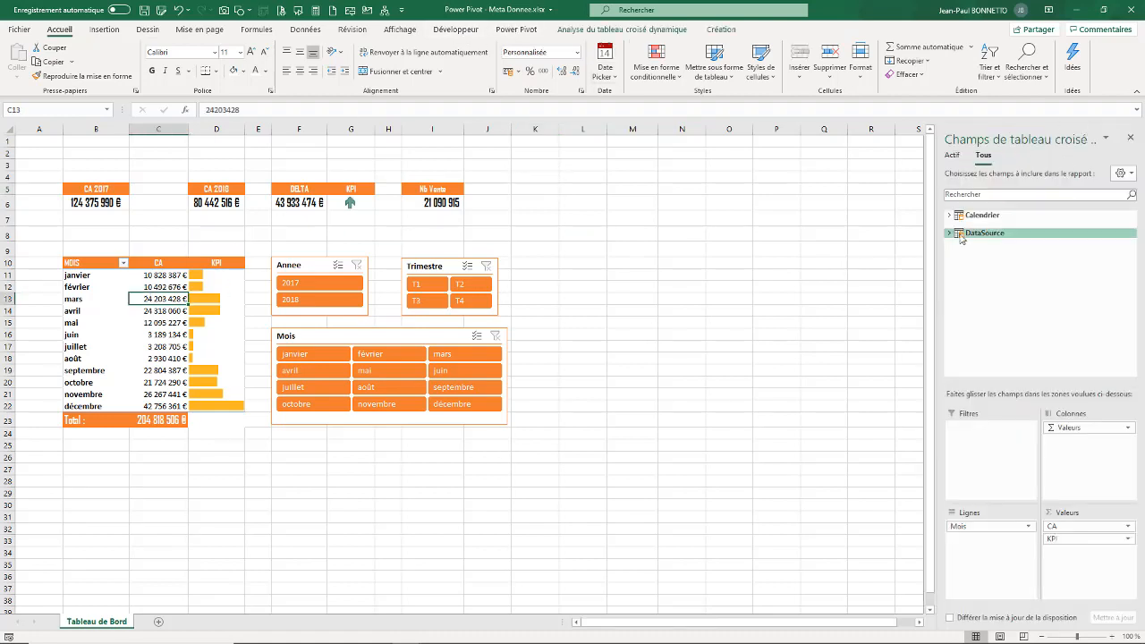
left_click(954, 235)
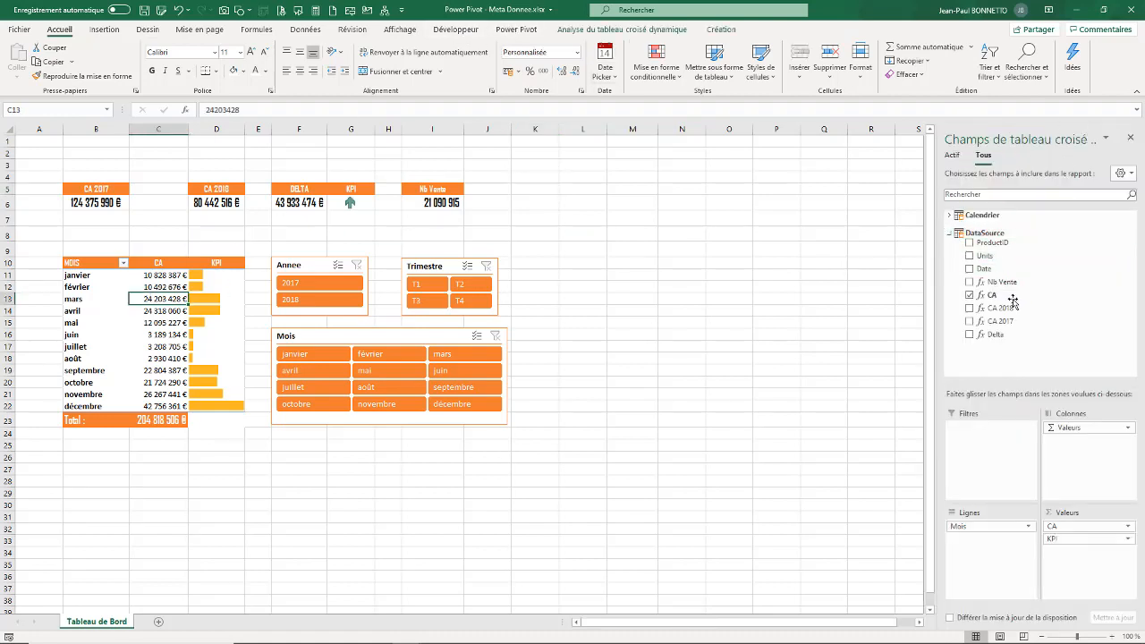
right_click(991, 242)
left_click(1030, 309)
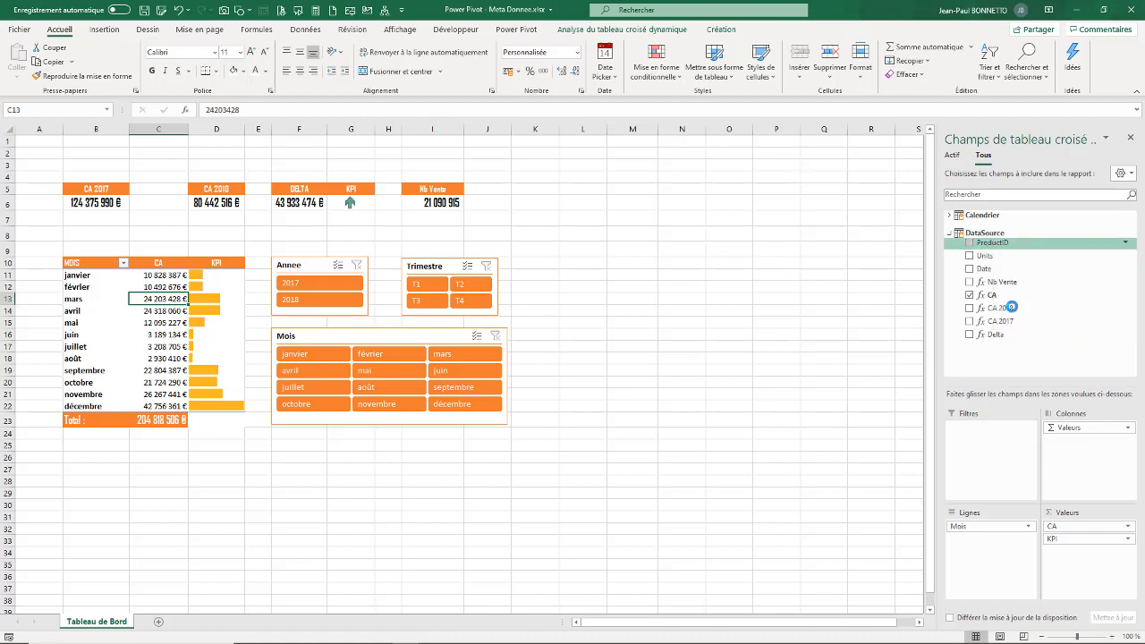
left_click_drag(484, 306, 574, 253)
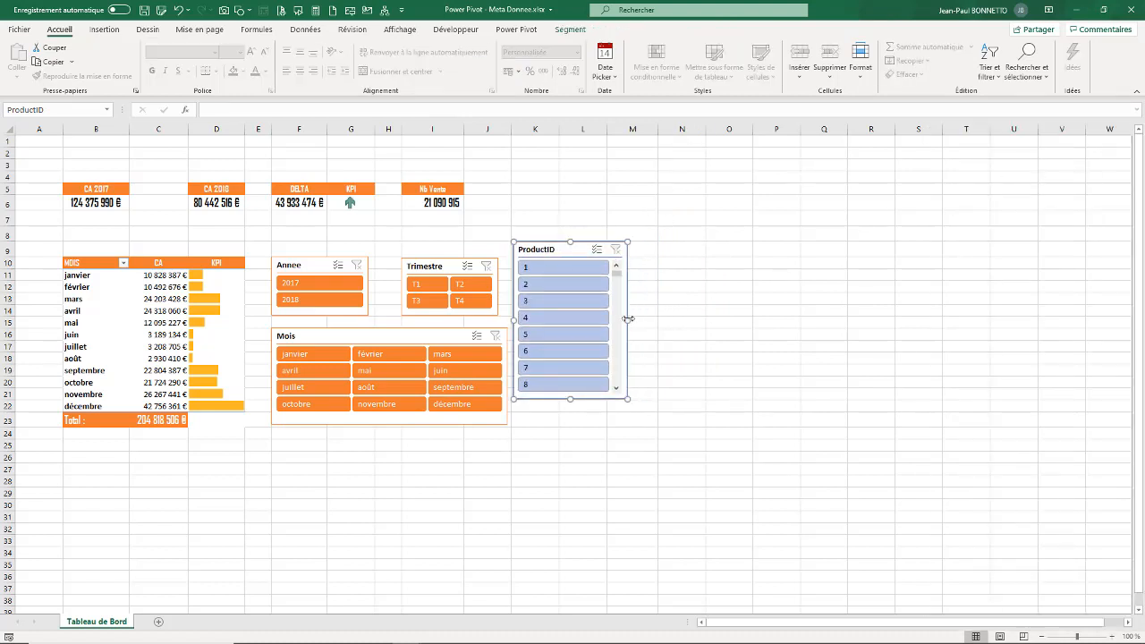
- Enlarge the ProductID slicer to about 20.19 cm wide and 15.58 cm high, extending it to column T and row 37
left_click_drag(628, 321, 967, 320)
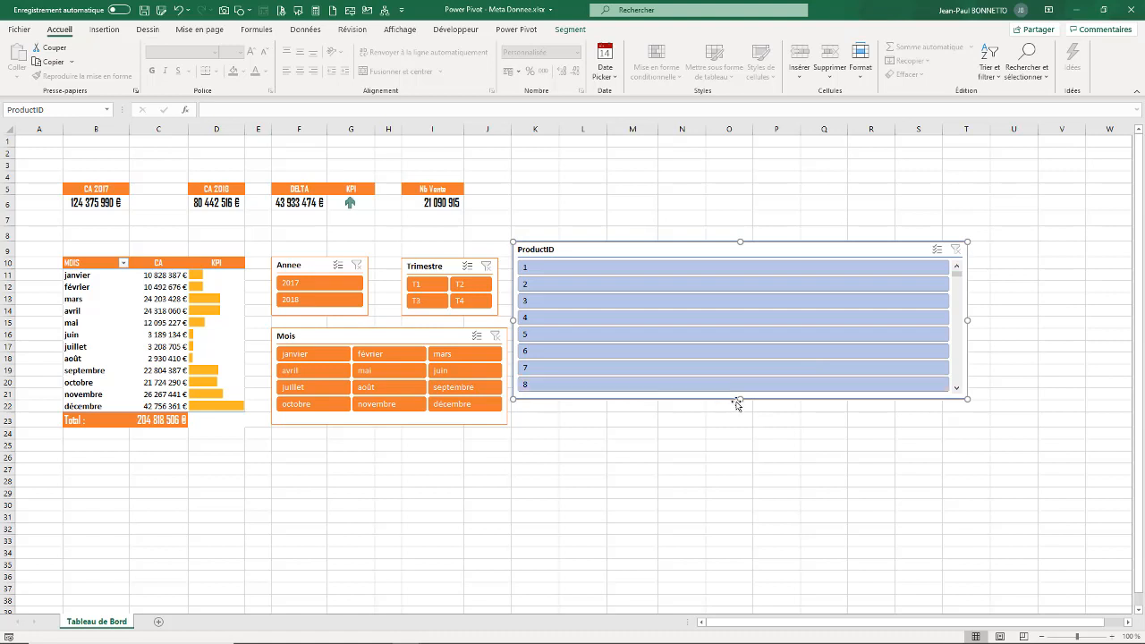
left_click_drag(743, 406, 731, 590)
left_click(570, 29)
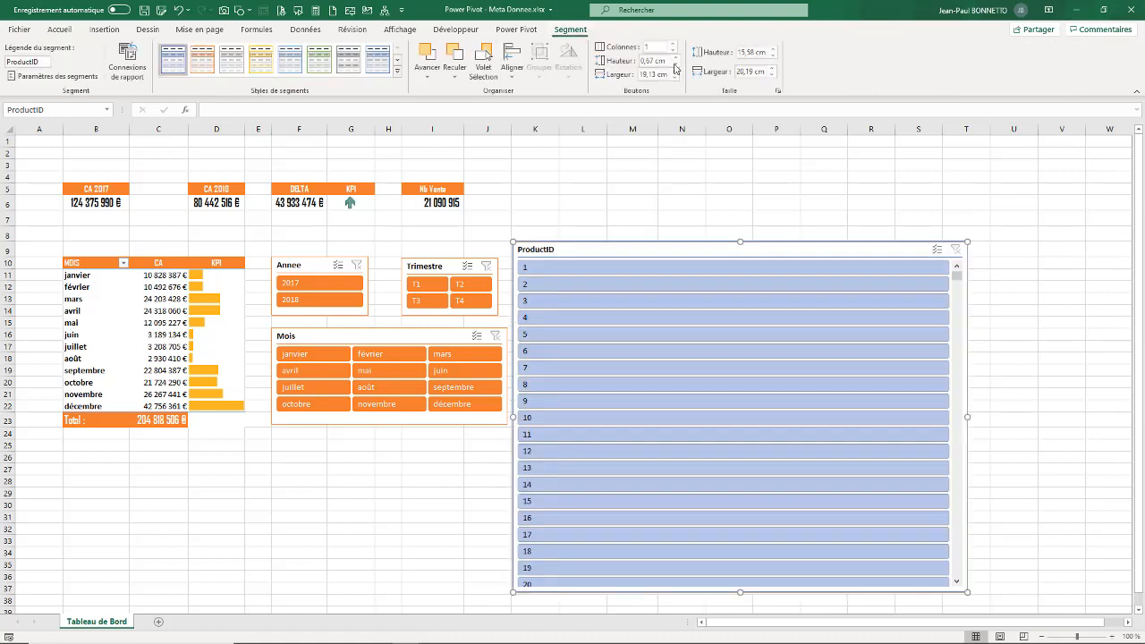
- Arrange the ProductID slicer's buttons in 15 columns
left_click(675, 44)
left_click(674, 44)
left_click(675, 44)
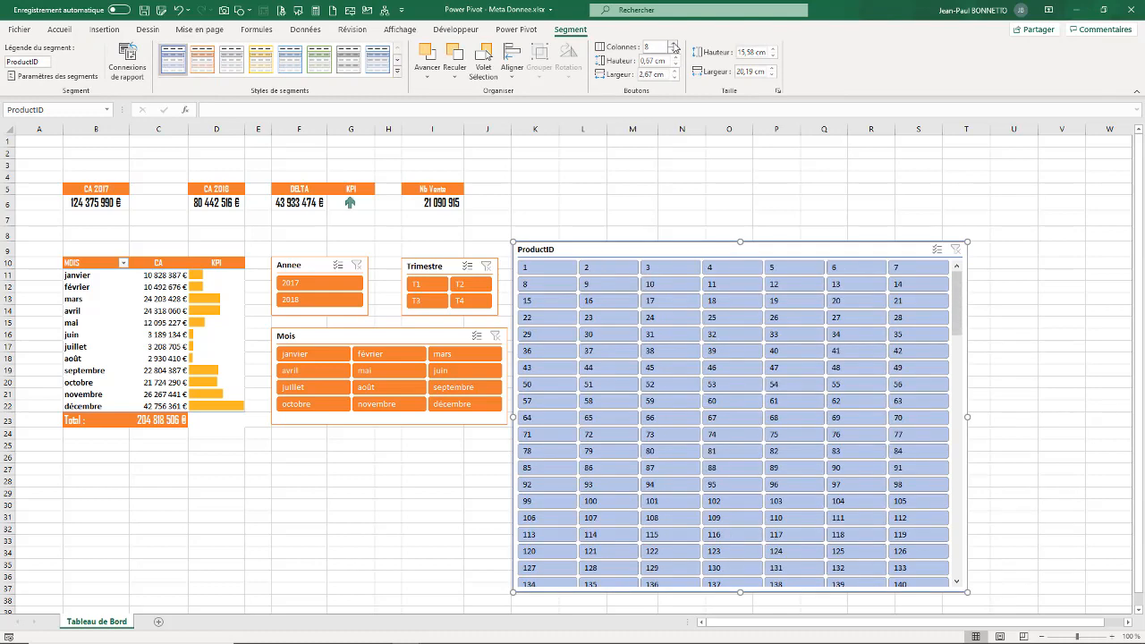
left_click(674, 44)
left_click(675, 44)
left_click(675, 44)
left_click(675, 44)
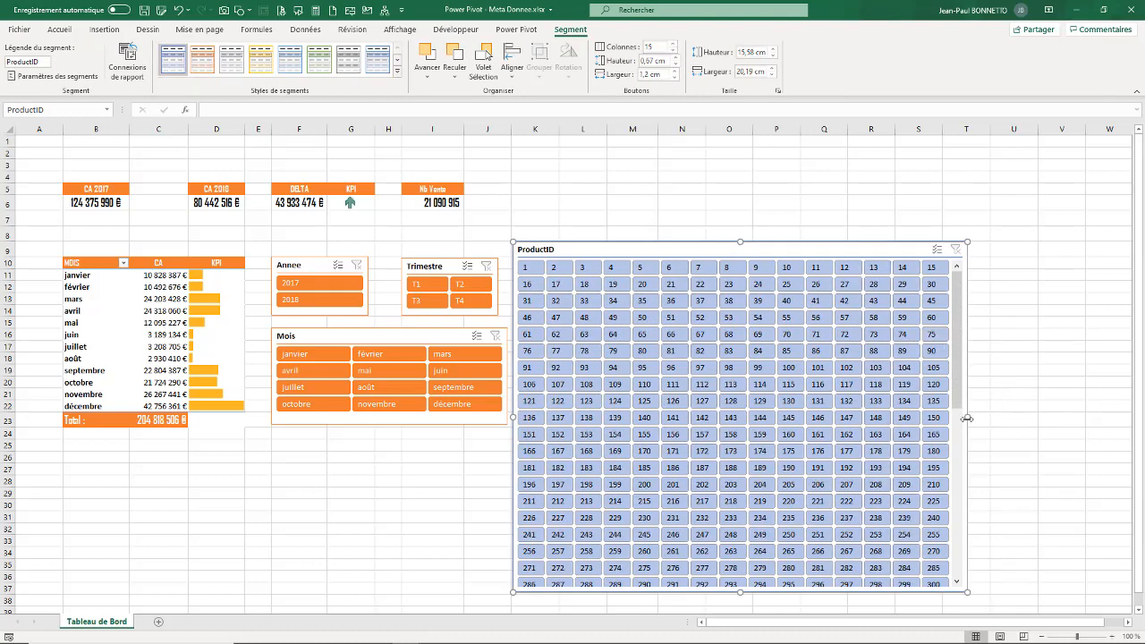
- Enlarge the ProductID slicer to about 25.48 cm wide and 18.87 cm high, and set its buttons to 19 columns
left_click_drag(967, 418, 1087, 417)
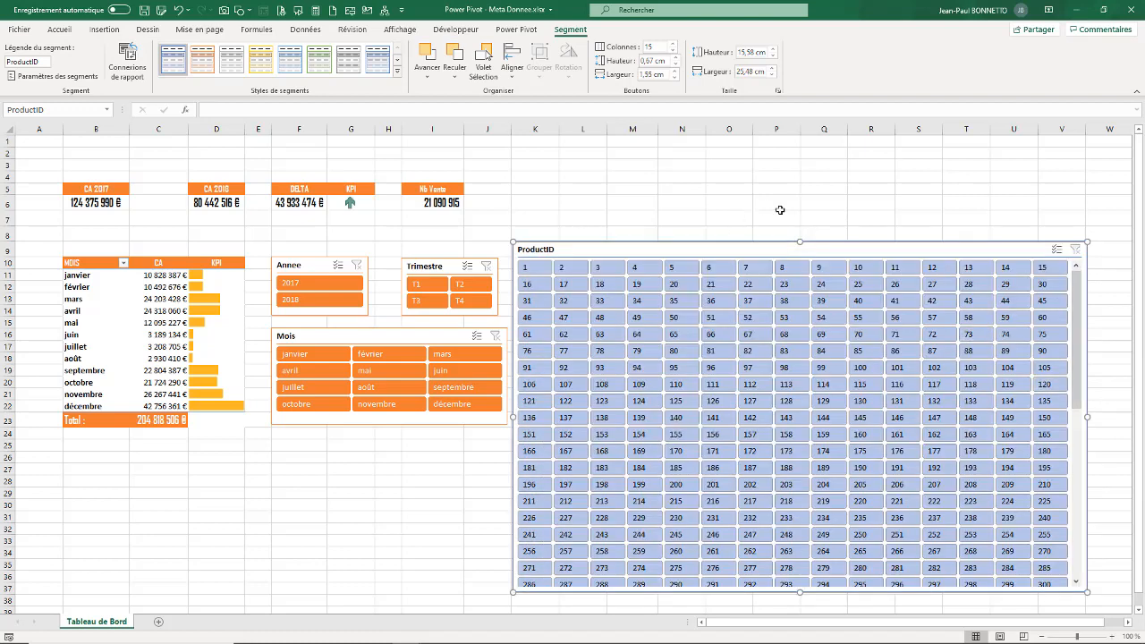
left_click_drag(799, 240, 803, 182)
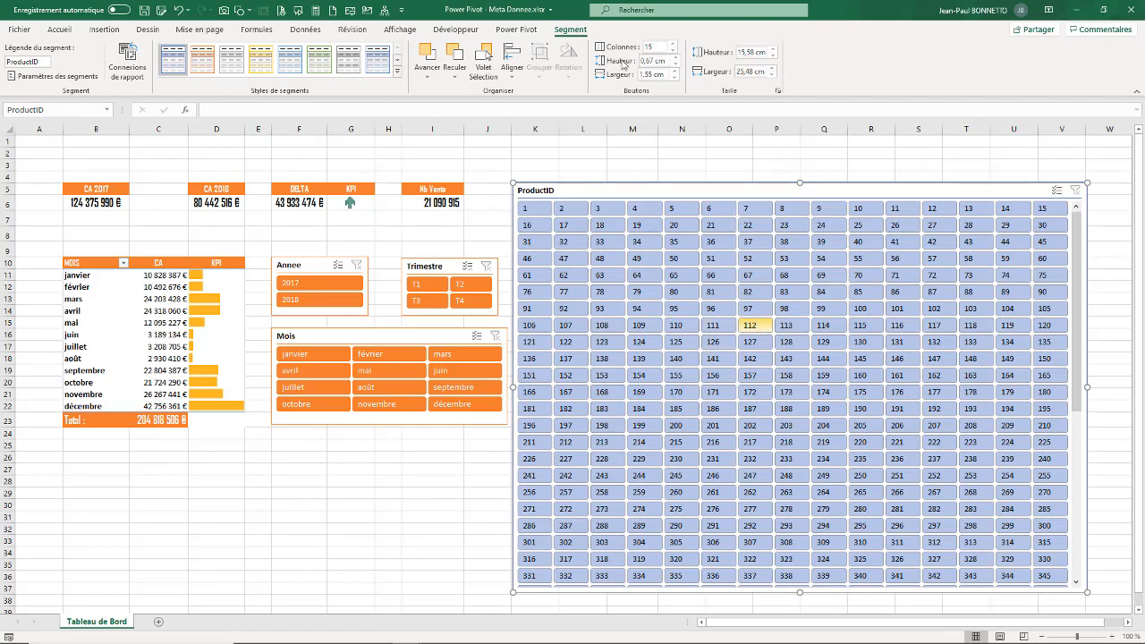
left_click(675, 44)
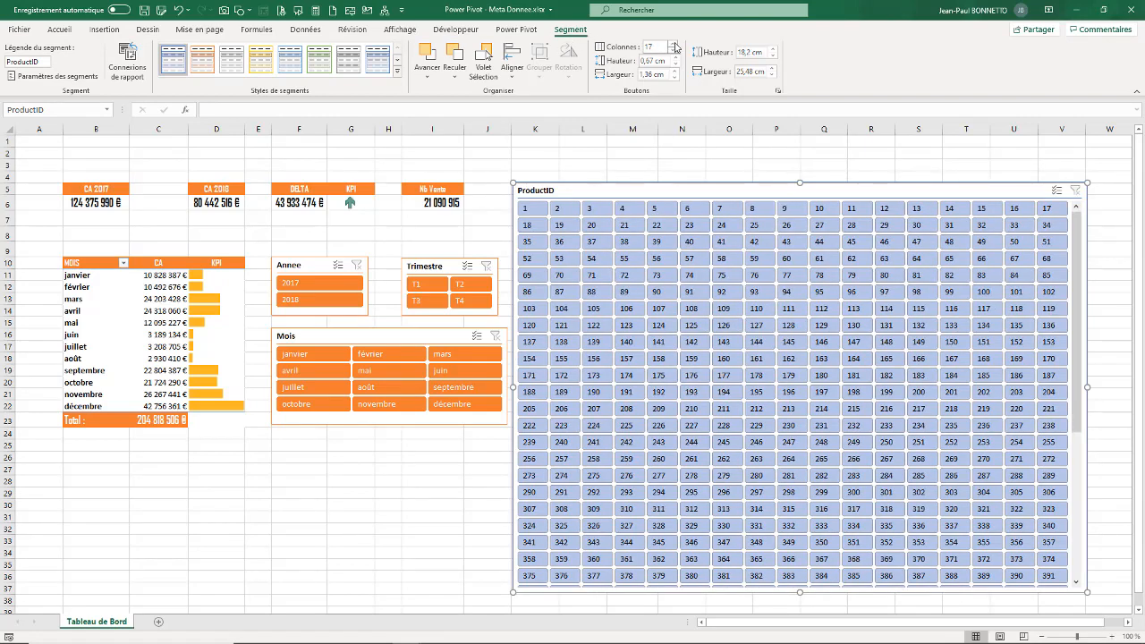
left_click(674, 44)
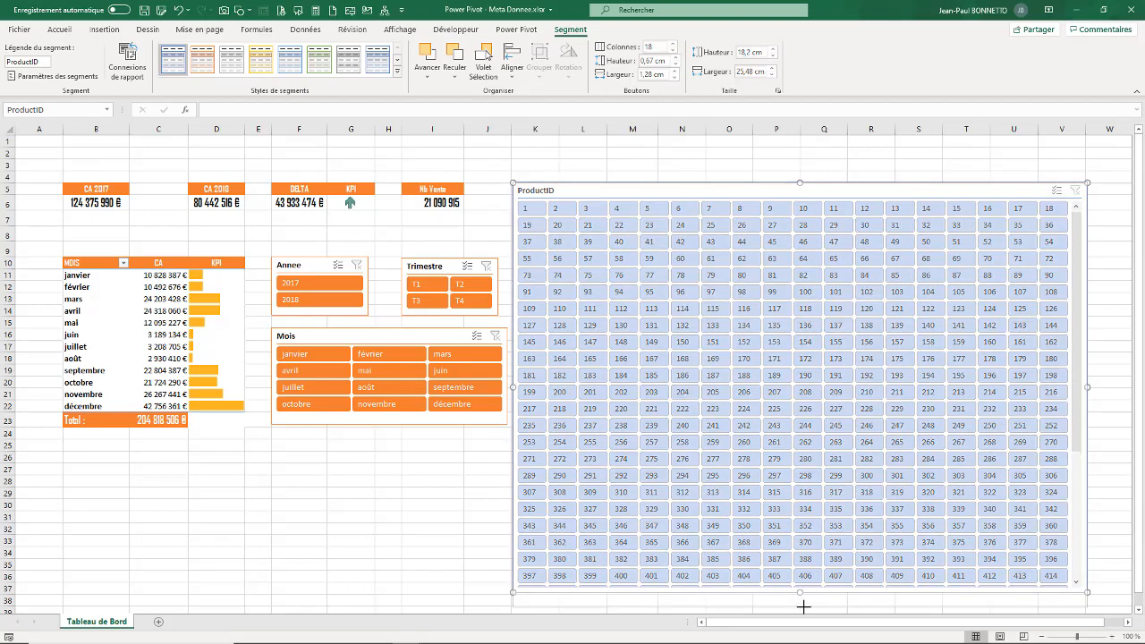
left_click_drag(803, 607, 803, 607)
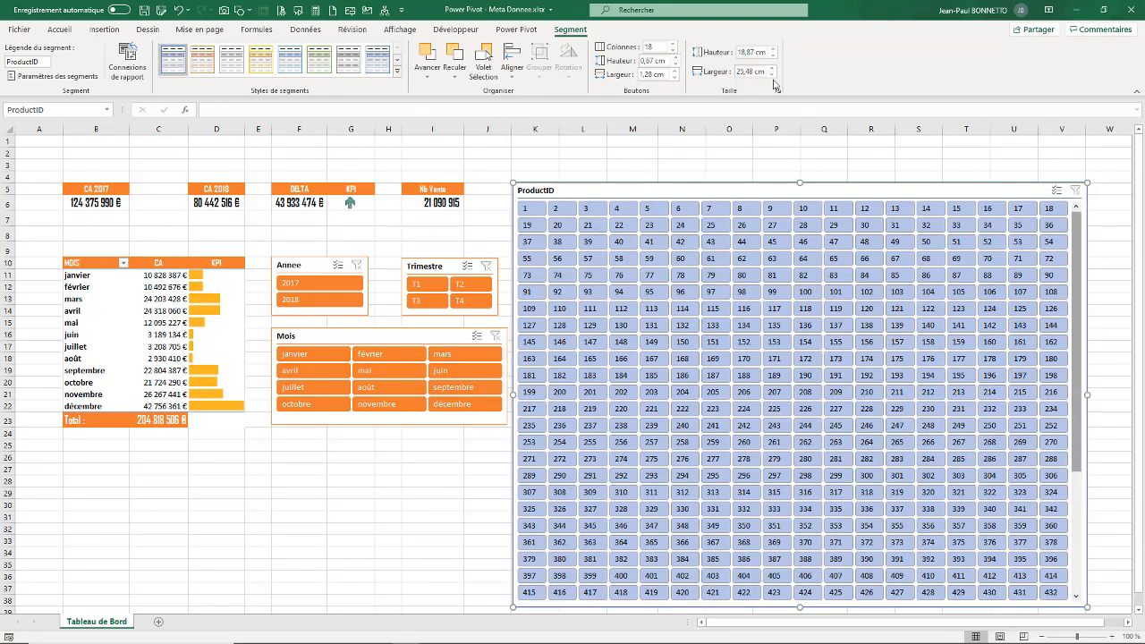
left_click(676, 43)
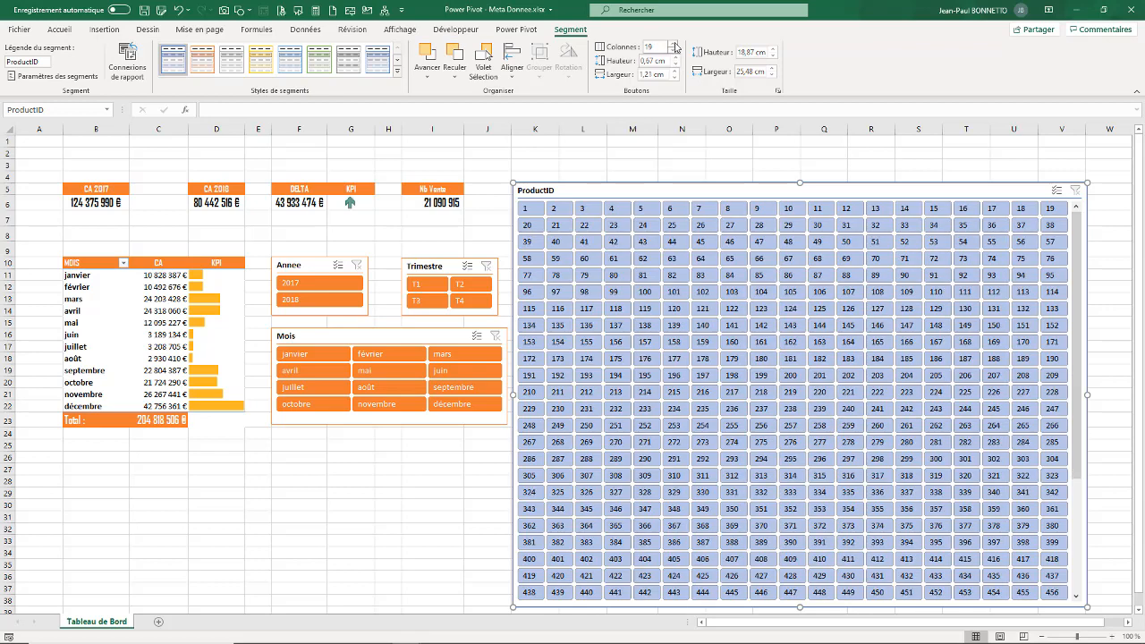
- Narrow column A and enlarge the ProductID slicer to about 27.52 by 19.37 cm with 23 button columns
left_click_drag(67, 134, 31, 134)
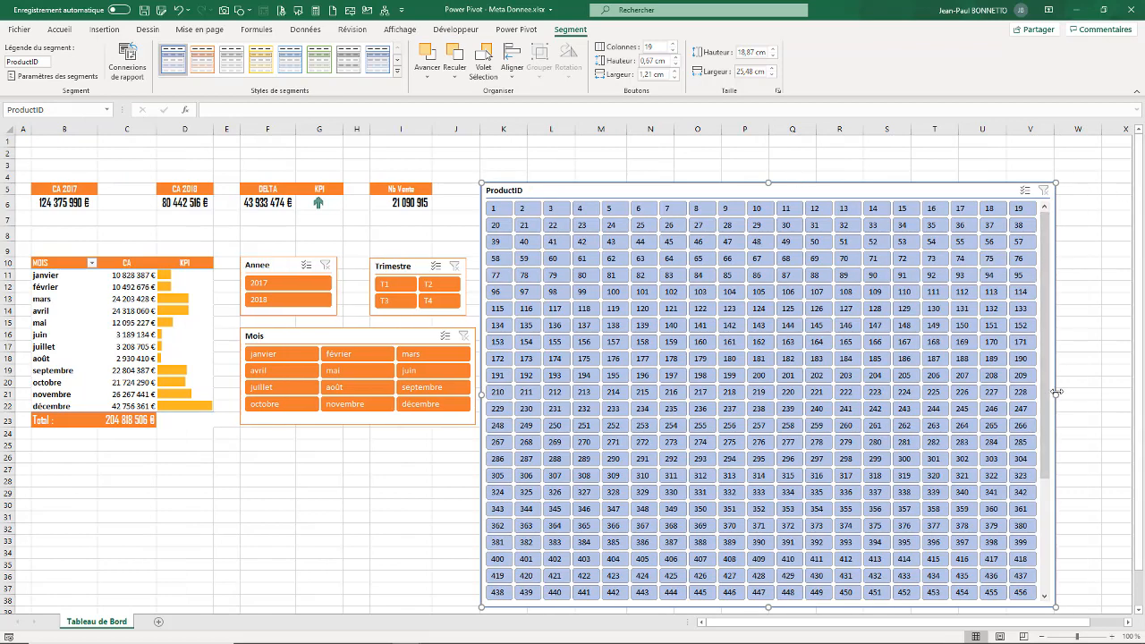
left_click_drag(1056, 394, 1101, 390)
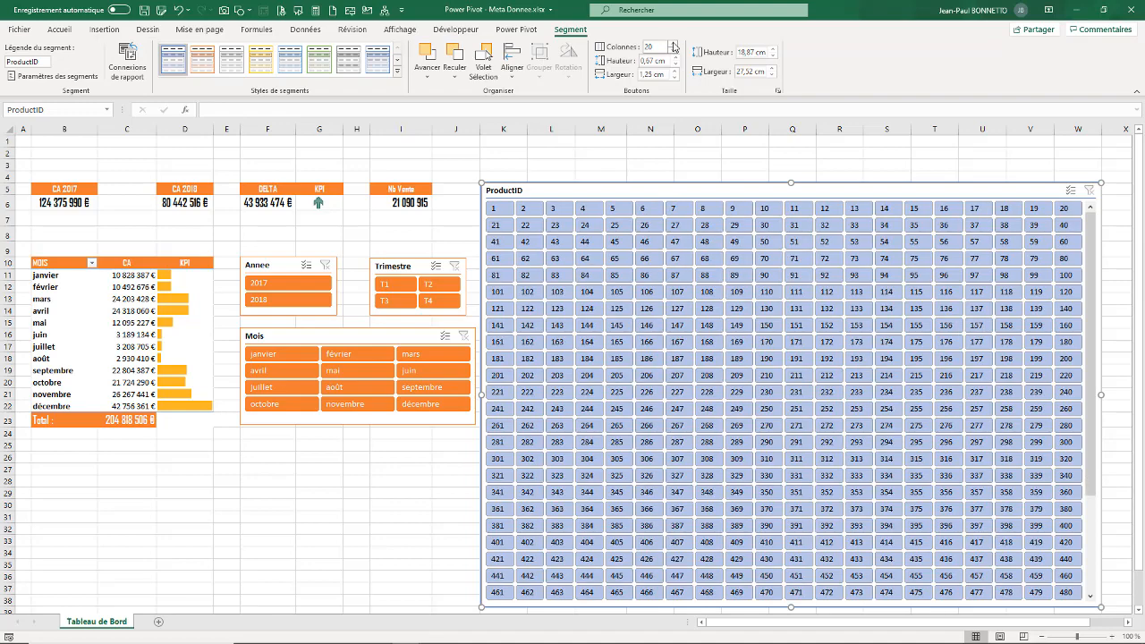
left_click(673, 45)
left_click(674, 44)
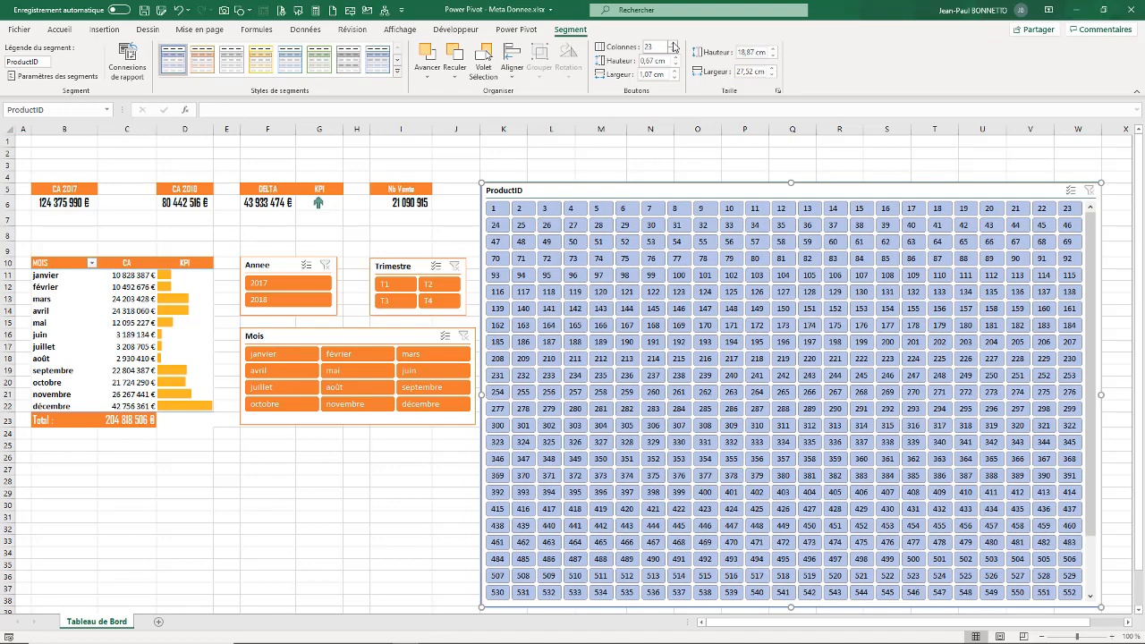
left_click(674, 45)
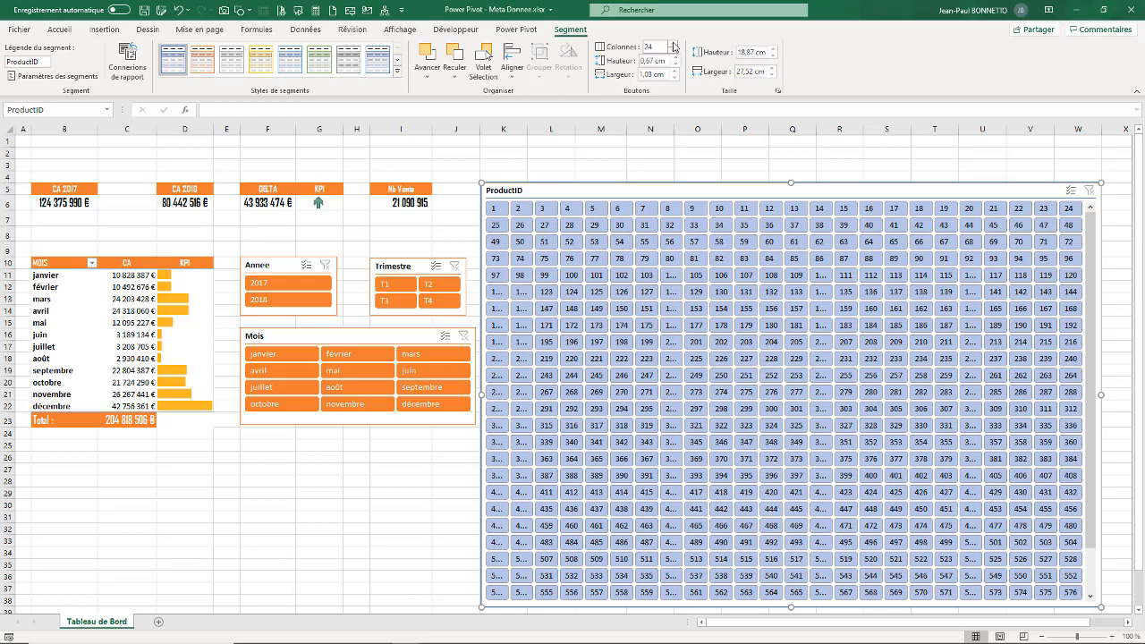
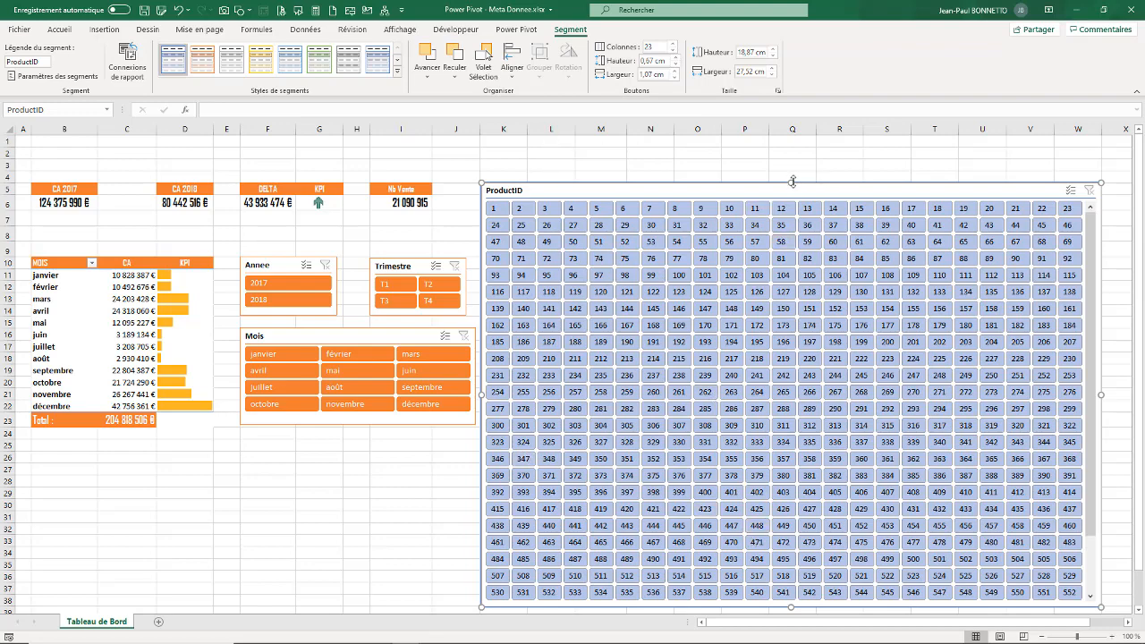
left_click_drag(793, 177, 796, 165)
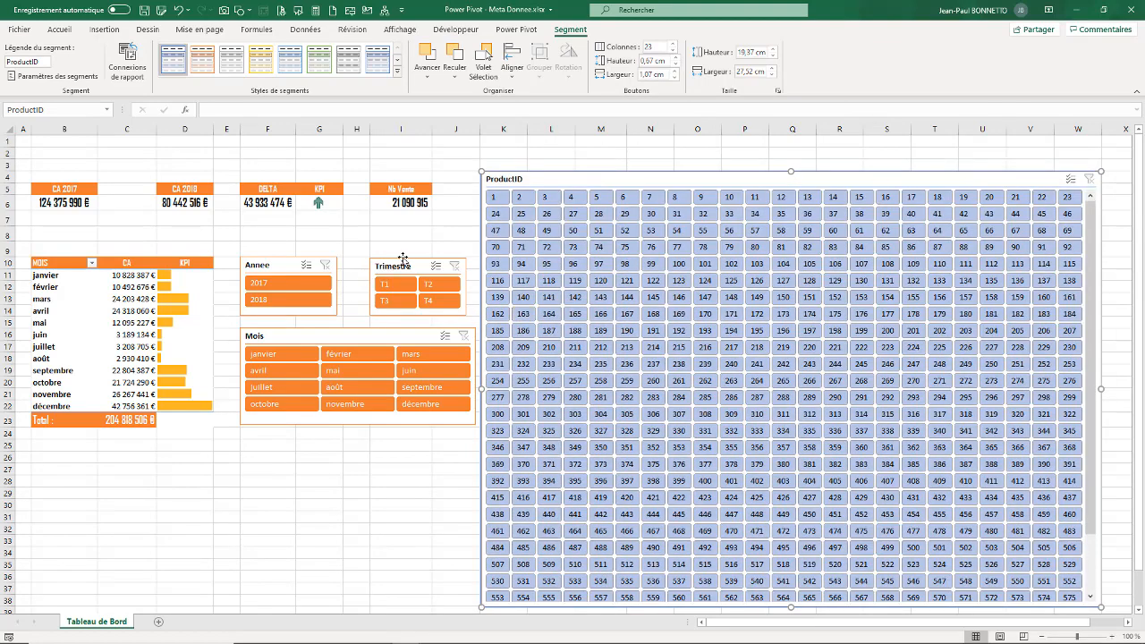
- Move the Trimestre slicer closer to the Annee slicer and narrow the empty spacer columns H and E
left_click_drag(407, 266, 390, 266)
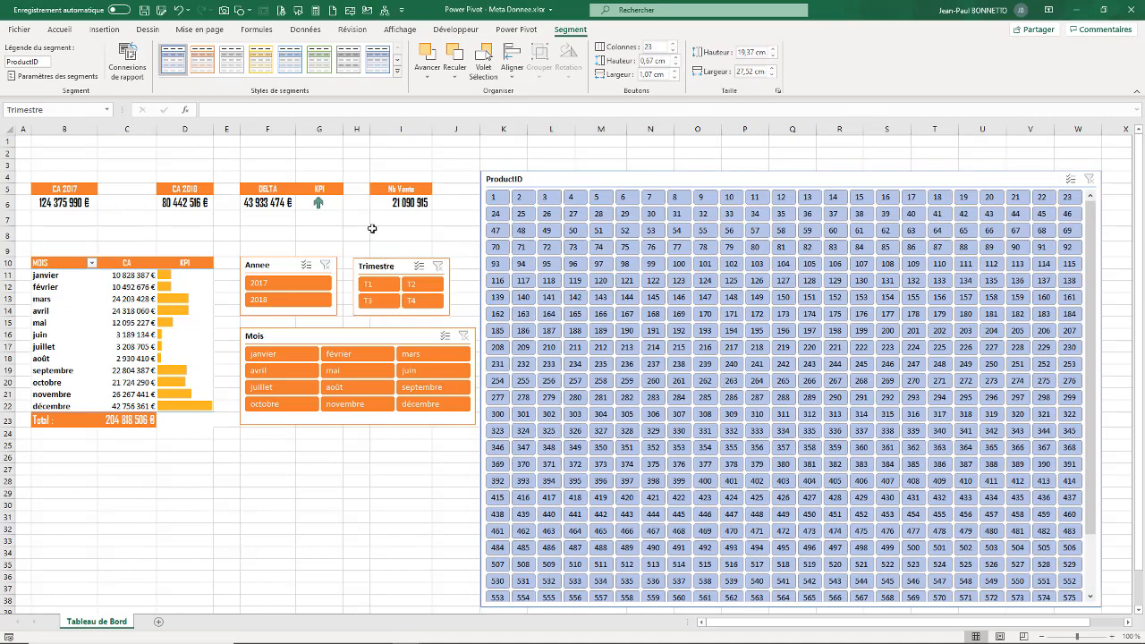
left_click_drag(370, 127, 363, 132)
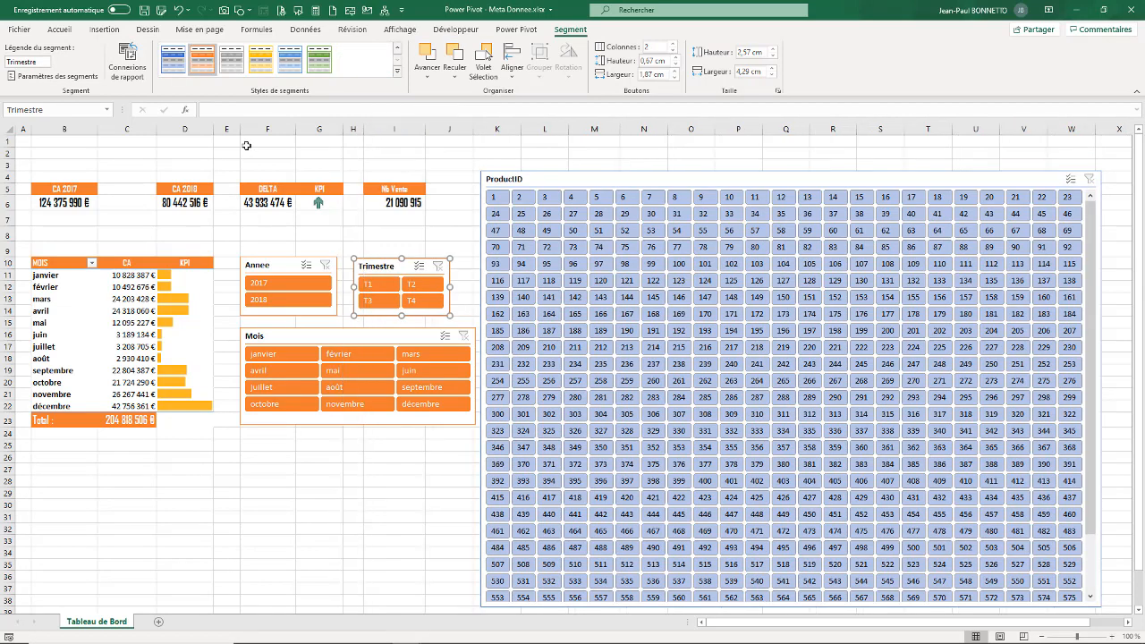
left_click_drag(237, 132, 230, 131)
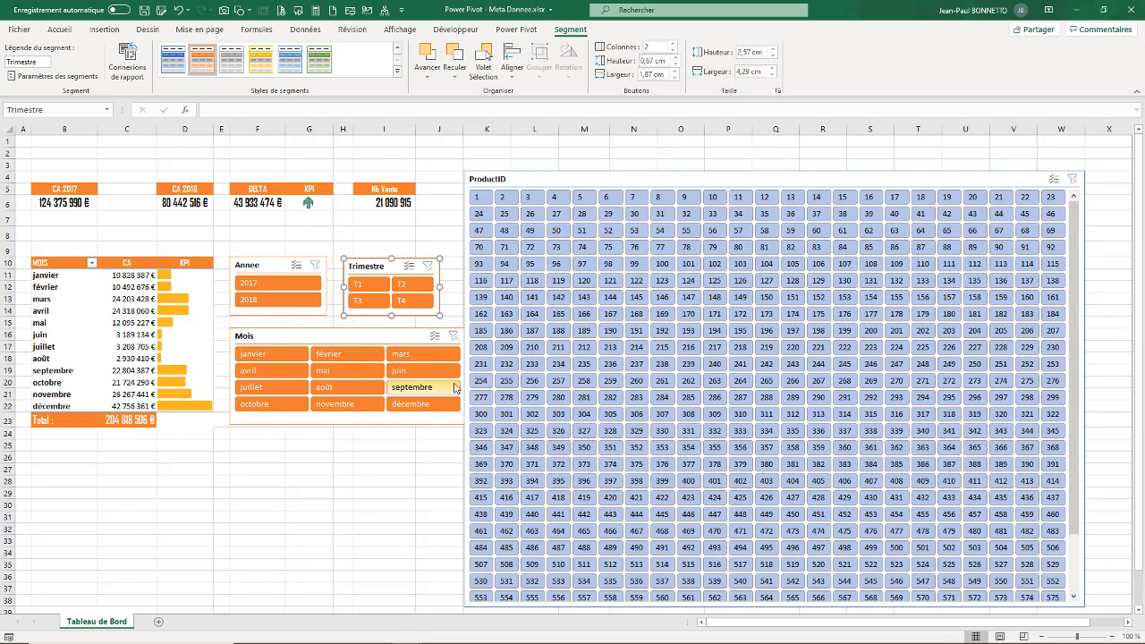
- Narrow the Mois slicer to align with the Trimestre slicer's outer edge, and widen the ProductID slicer to about 29.82 cm
left_click(412, 344)
left_click_drag(464, 377, 439, 379)
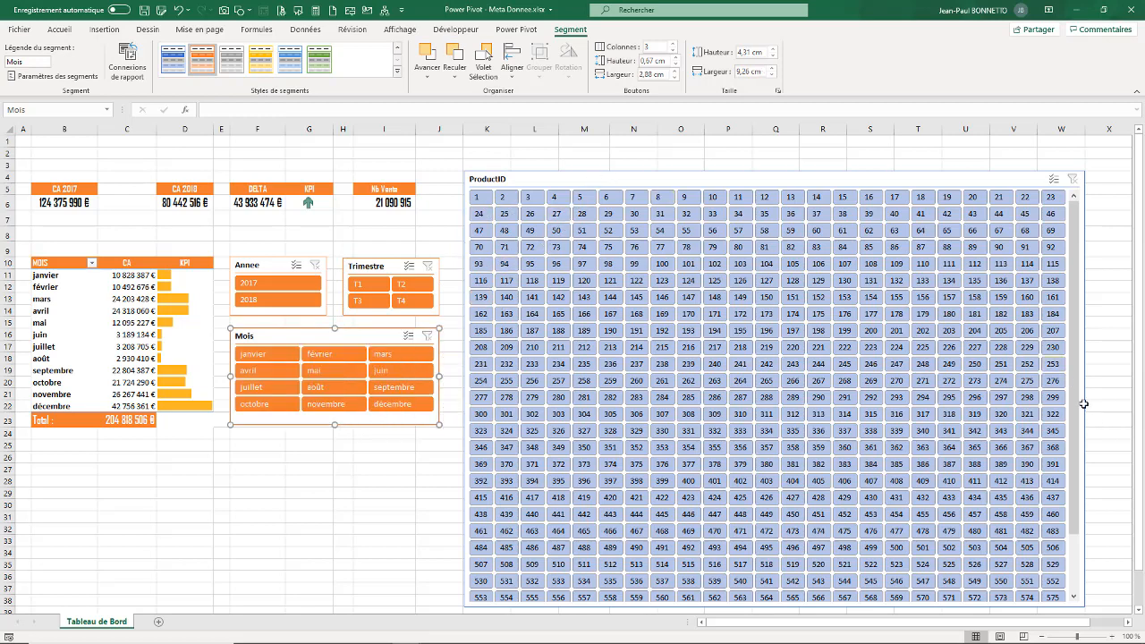
left_click(743, 178)
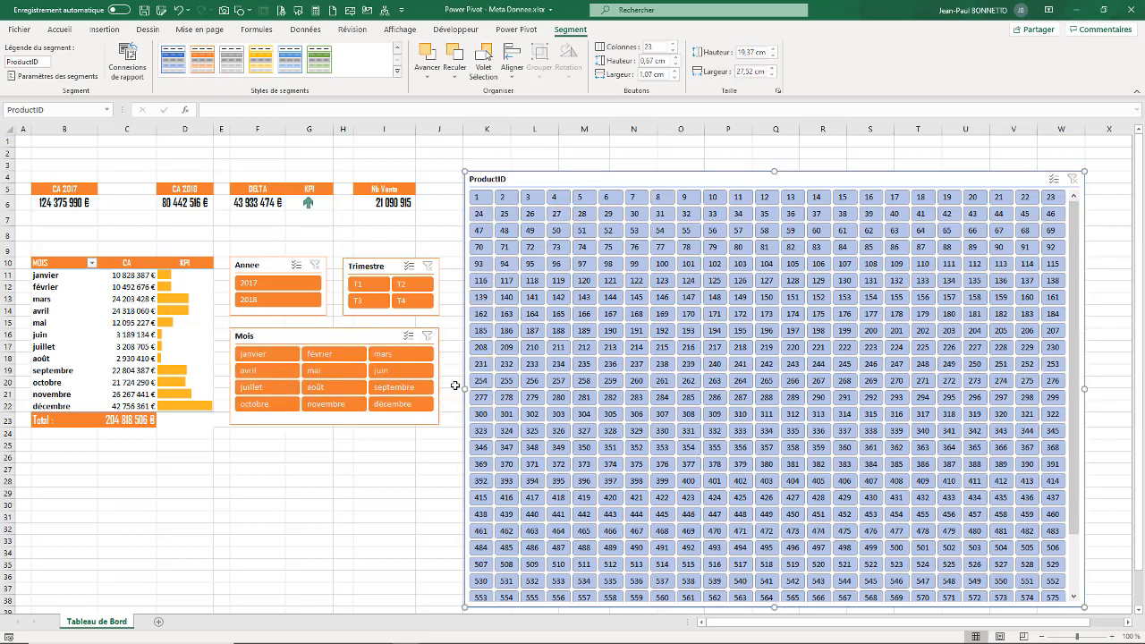
left_click_drag(463, 388, 451, 390)
left_click_drag(1088, 387, 1122, 388)
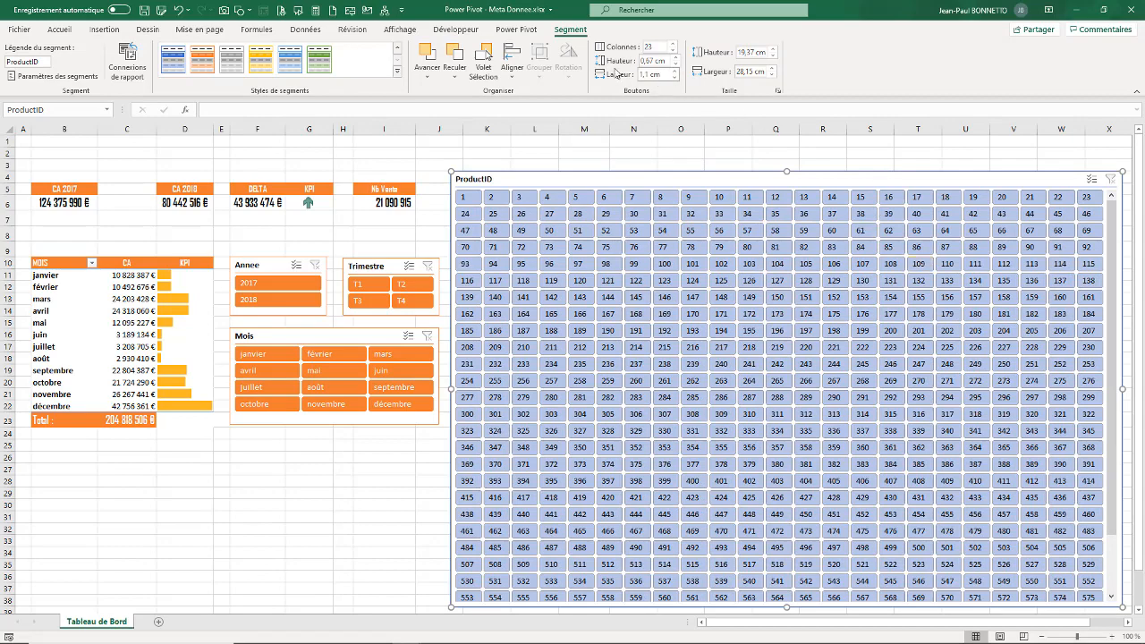
- Set the ProductID slicer to 25 button columns and extend its height to about 20.37 cm to fit every product
left_click(673, 44)
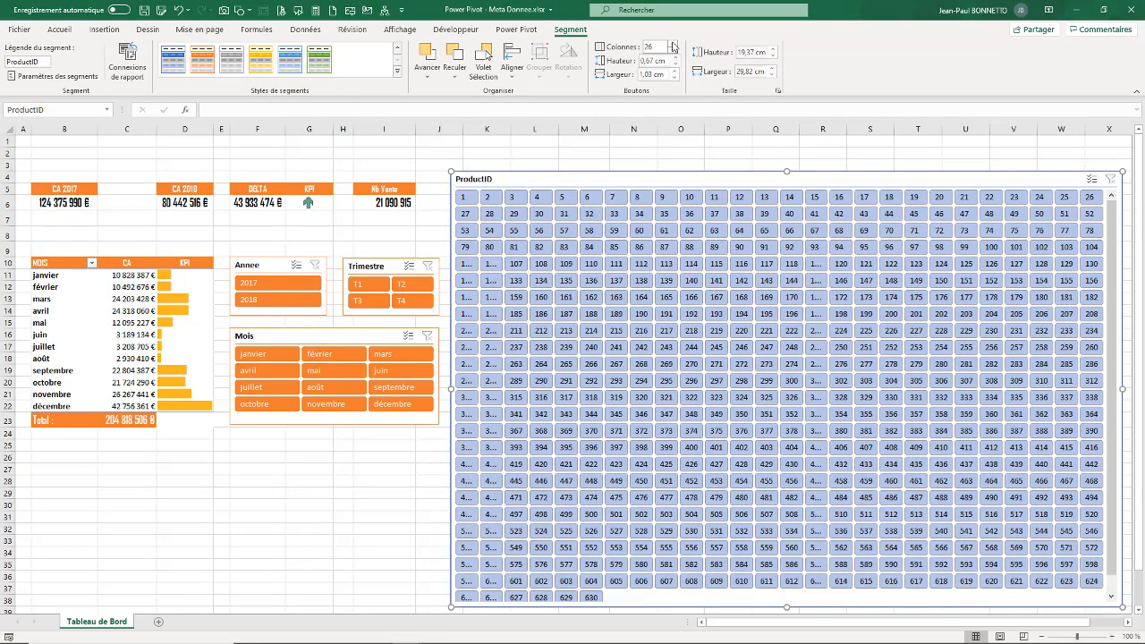
left_click(674, 51)
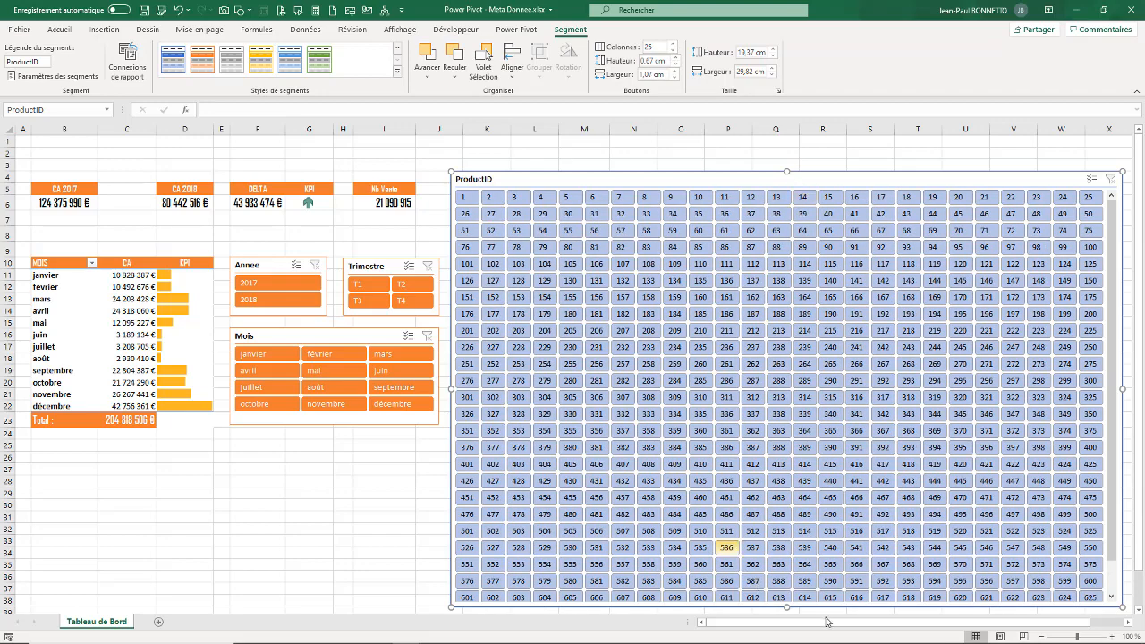
left_click_drag(786, 610, 768, 556)
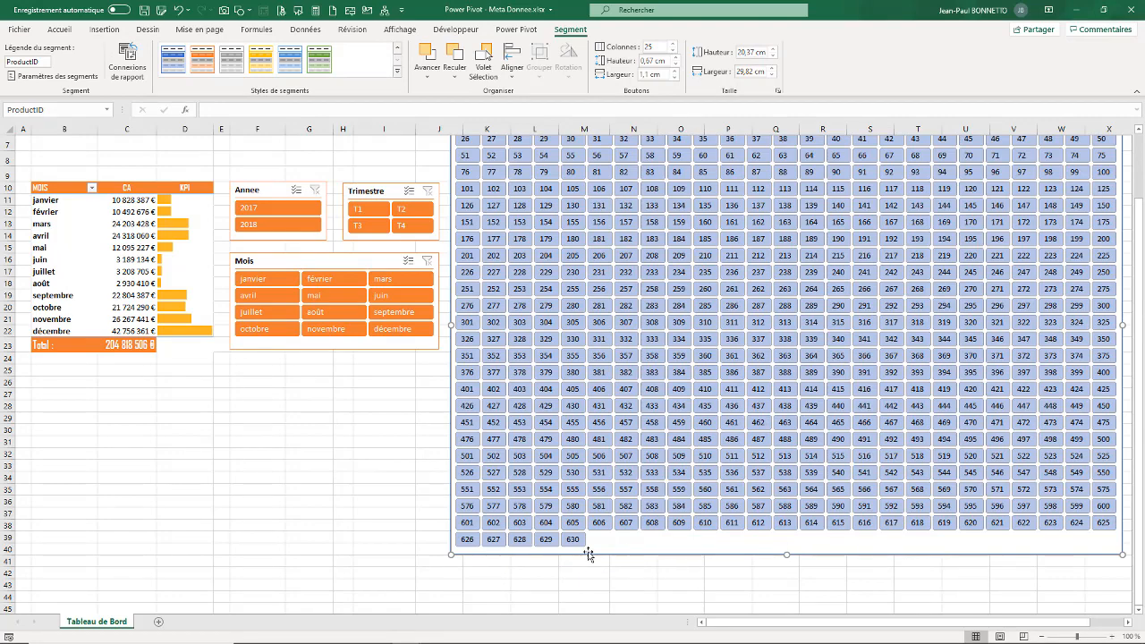
left_click(288, 477)
scroll(288, 478, "up", 2)
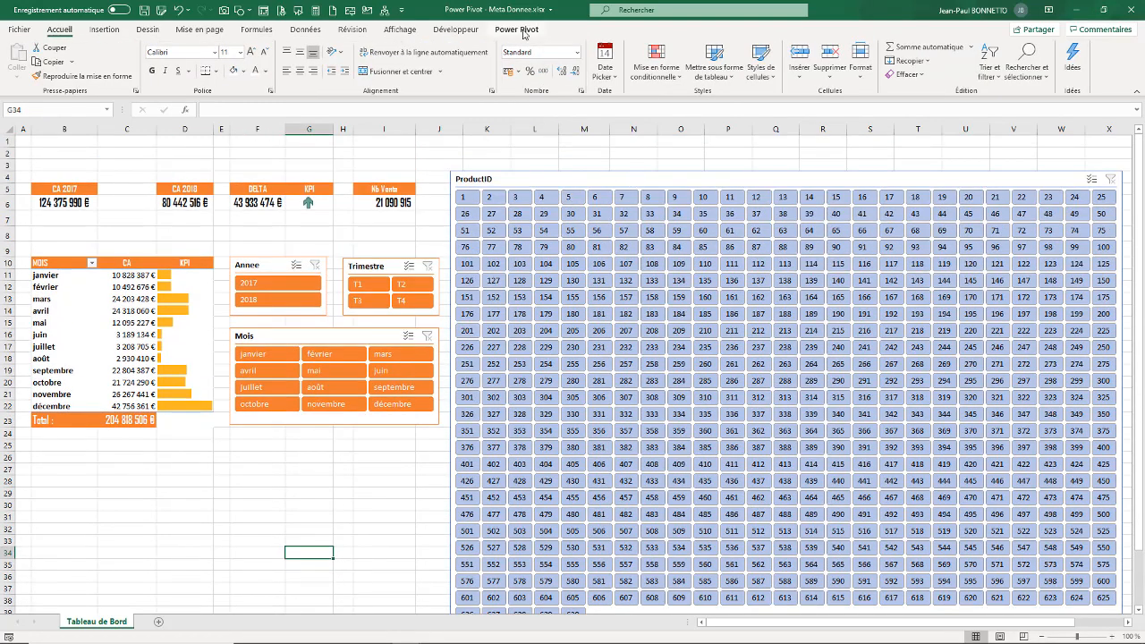
- Change the ProductID slicer's caption to "Sélectionner le ou les produits" and apply the light orange slicer style
left_click(607, 175)
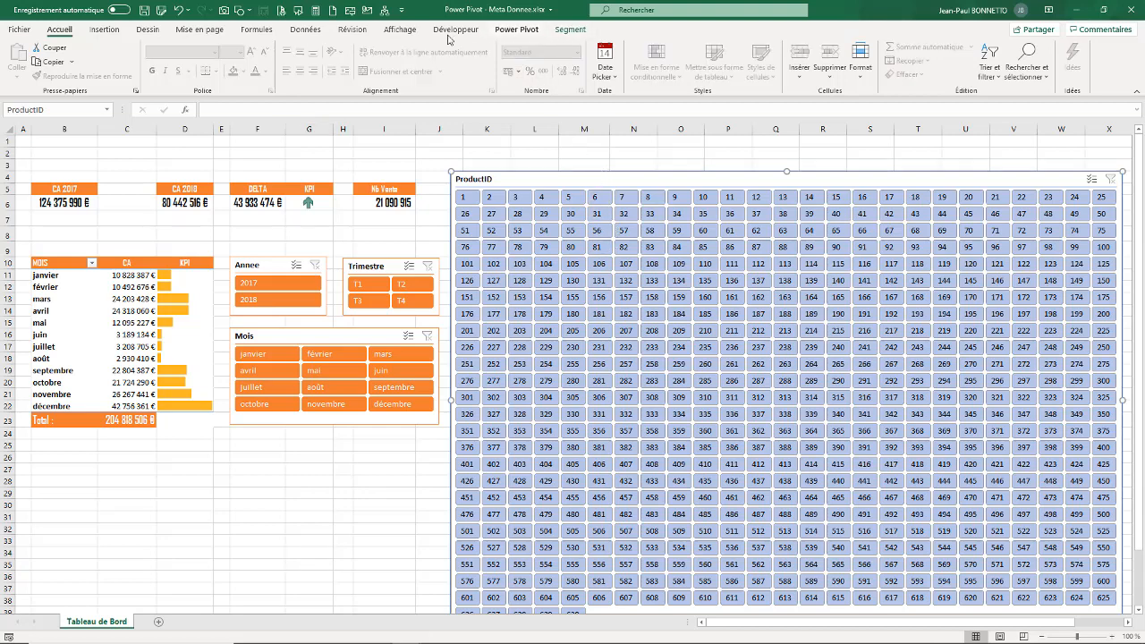
left_click(572, 33)
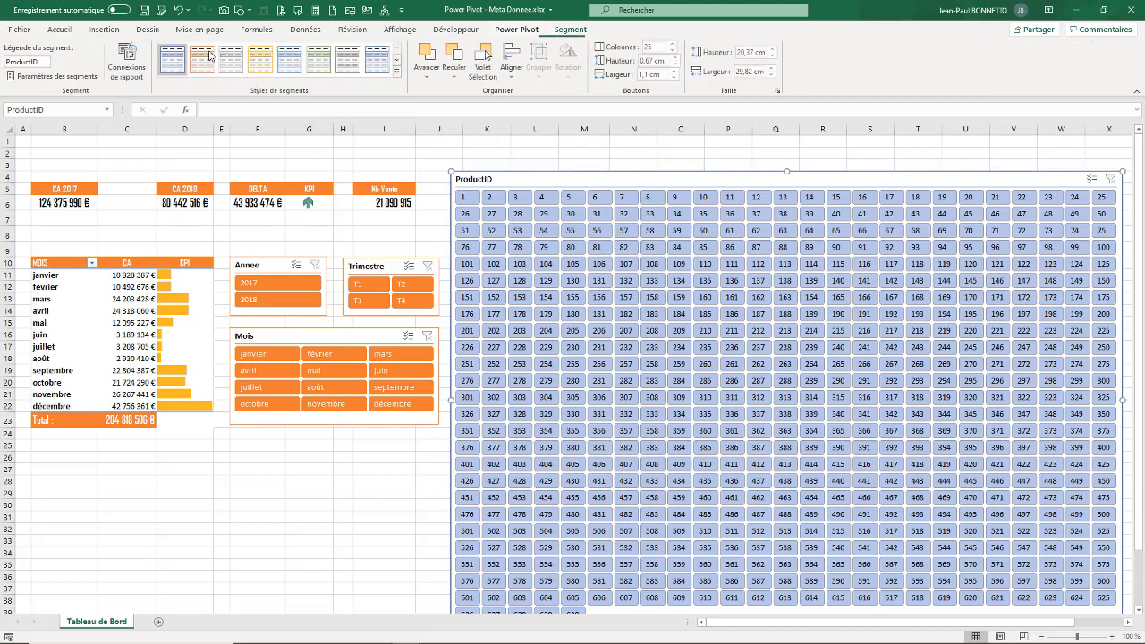
left_click(48, 63)
type("S")
type("électionner le ou les produits")
key("Return")
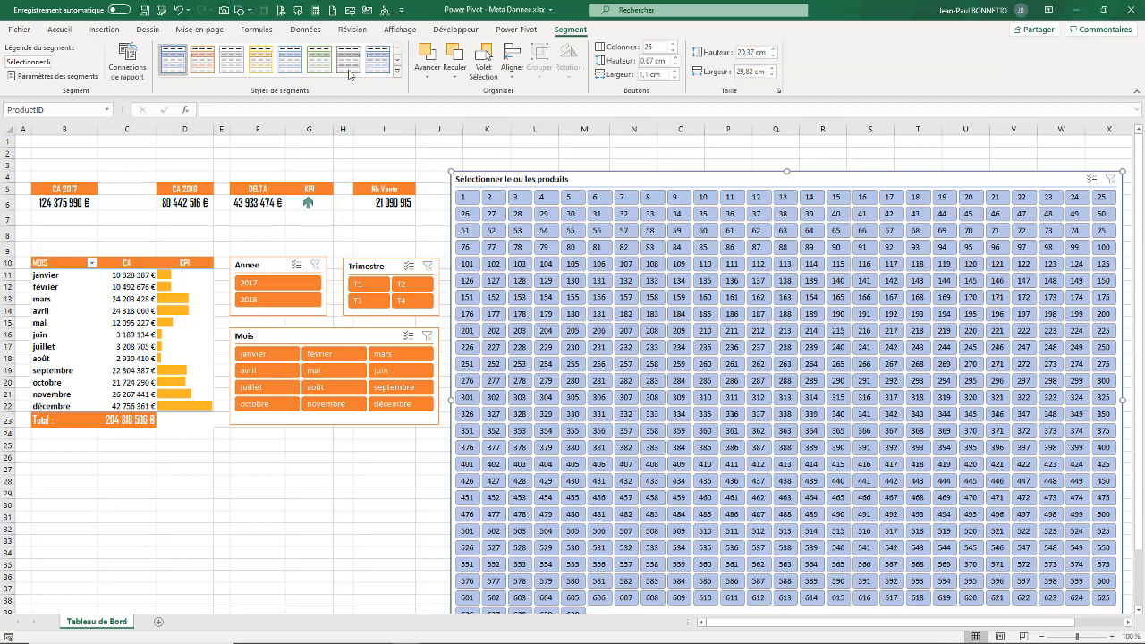
left_click(397, 83)
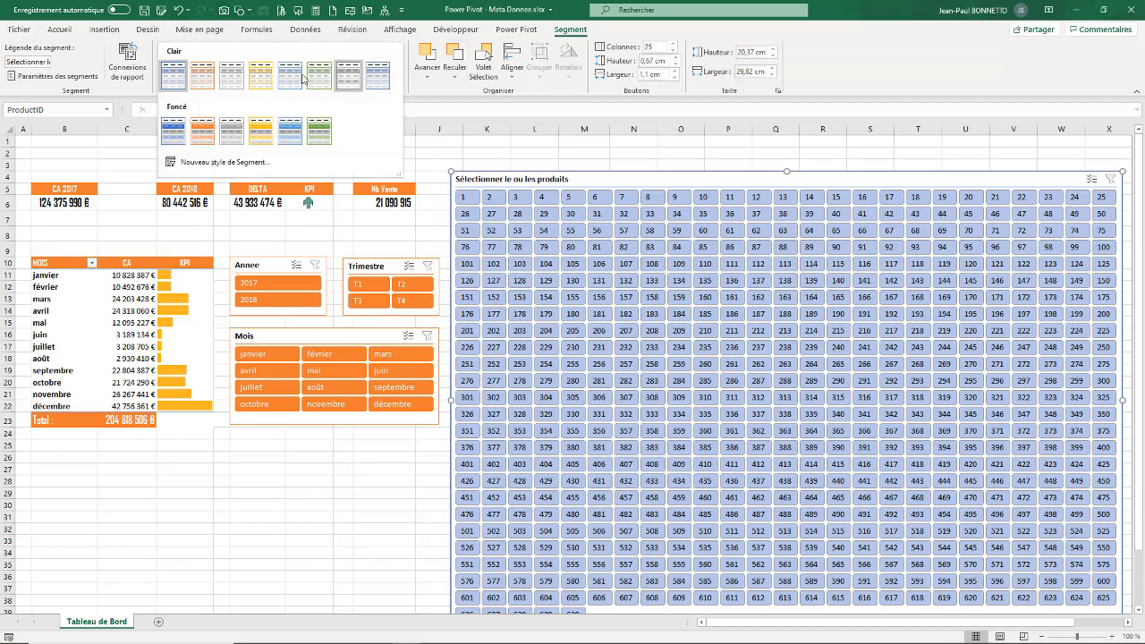
left_click(202, 77)
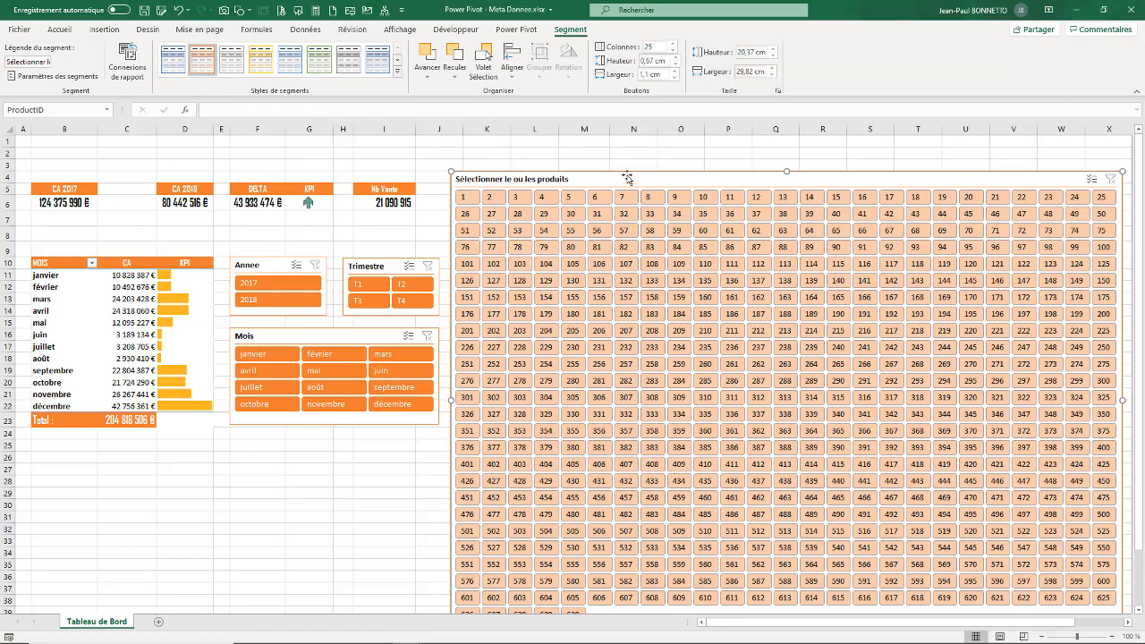
- Connect the product slicer to the additional pivot tables tcd_Nb_Vente, tcd_Delta, tcd_CA_2018 and tcd_CA_2017
right_click(627, 181)
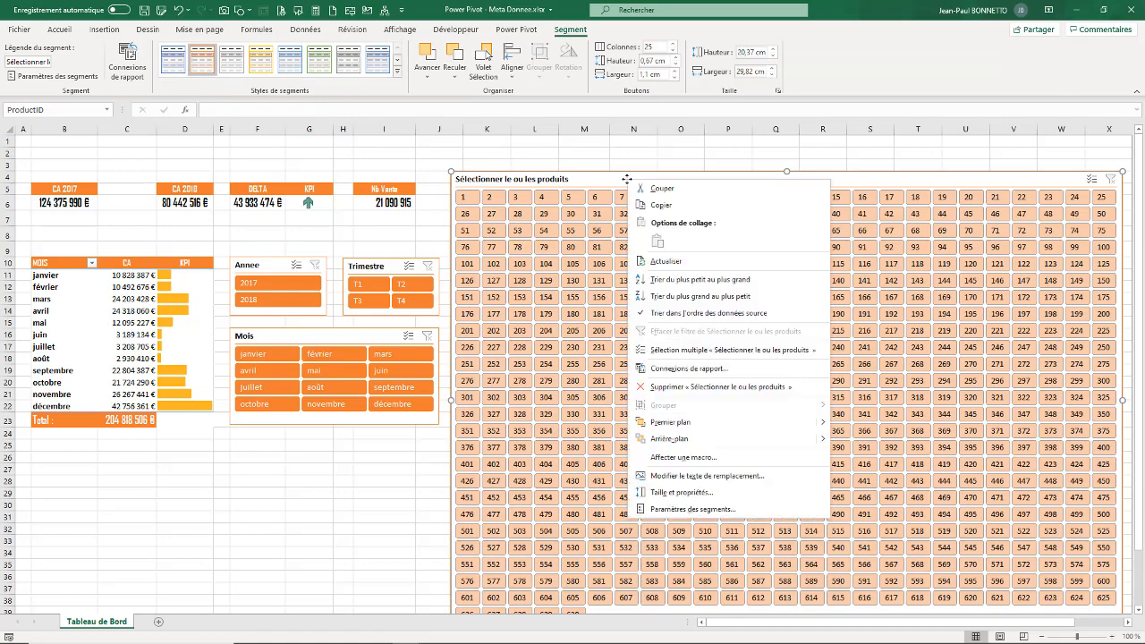
left_click(668, 370)
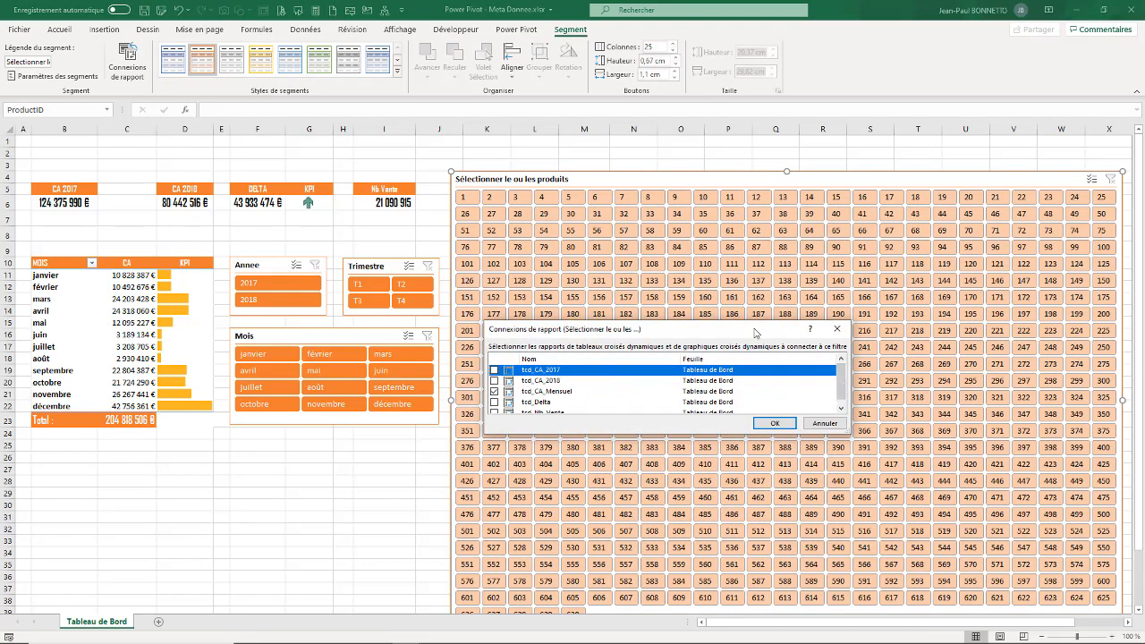
left_click_drag(754, 333, 777, 171)
left_click_drag(867, 270, 910, 405)
left_click(522, 252)
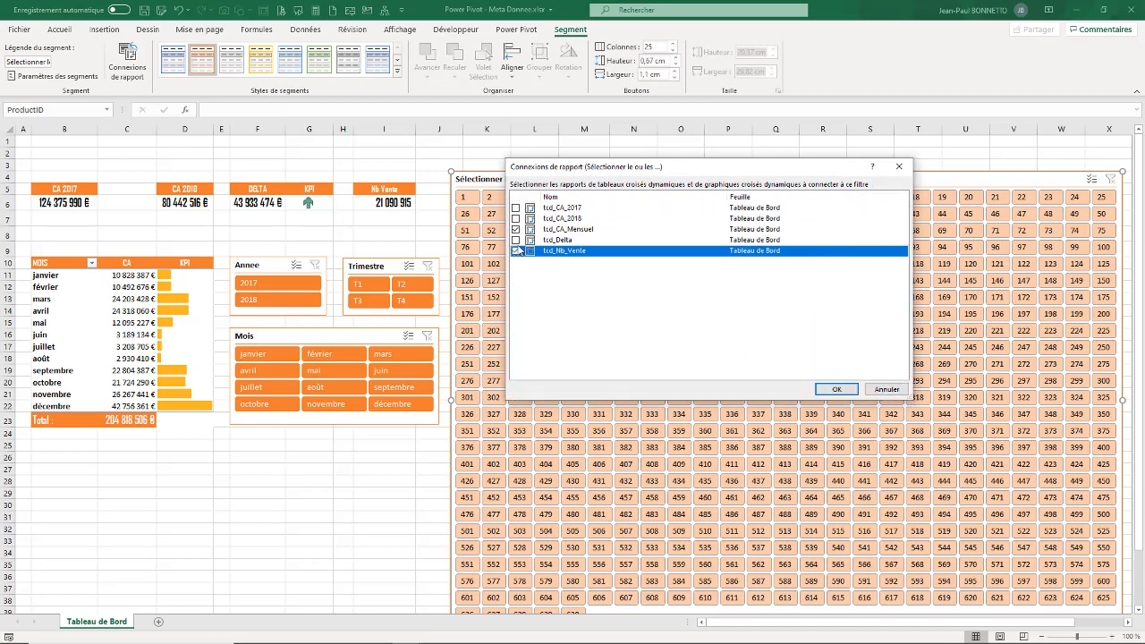
left_click(516, 240)
left_click(516, 219)
left_click(516, 208)
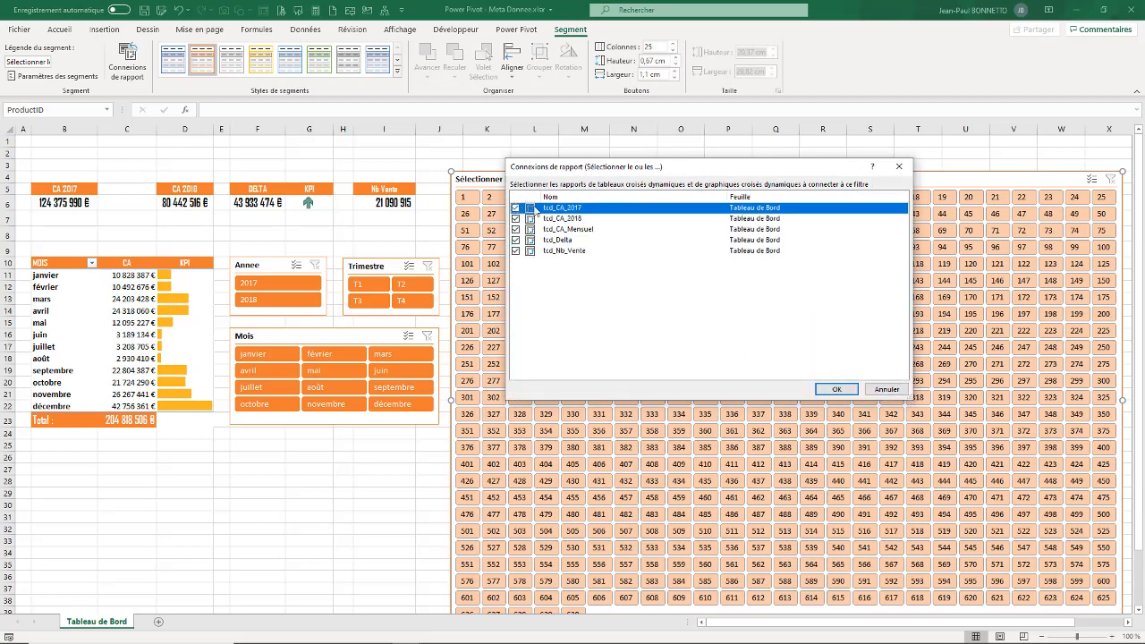
left_click(837, 389)
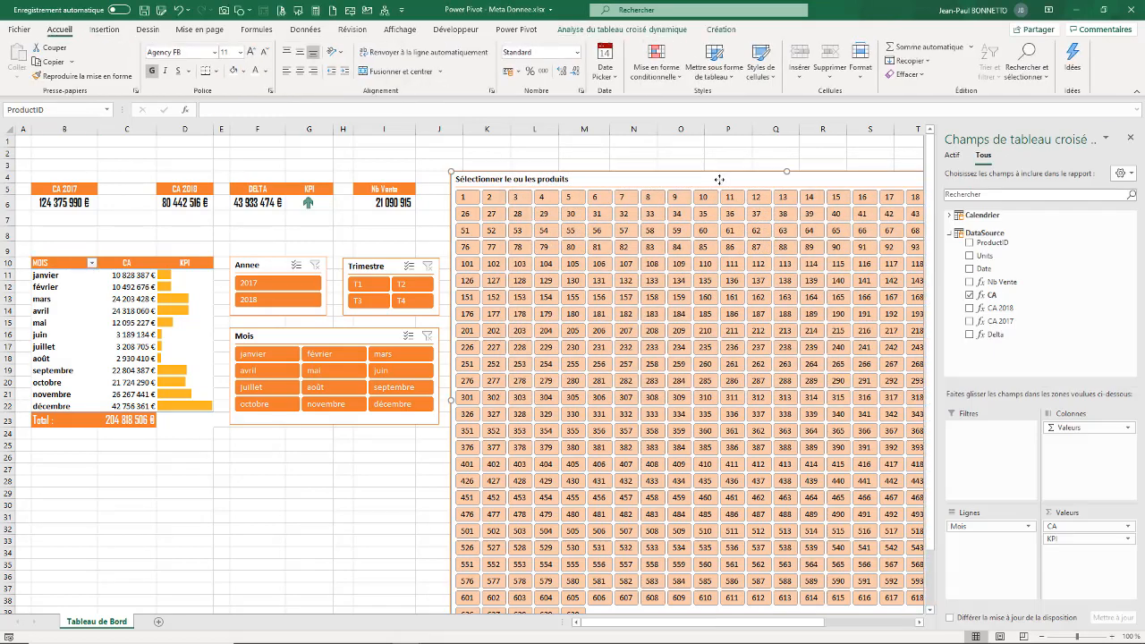
- Adjust an option in the product slicer's settings, apply it and deselect the slicer
right_click(722, 178)
left_click(775, 511)
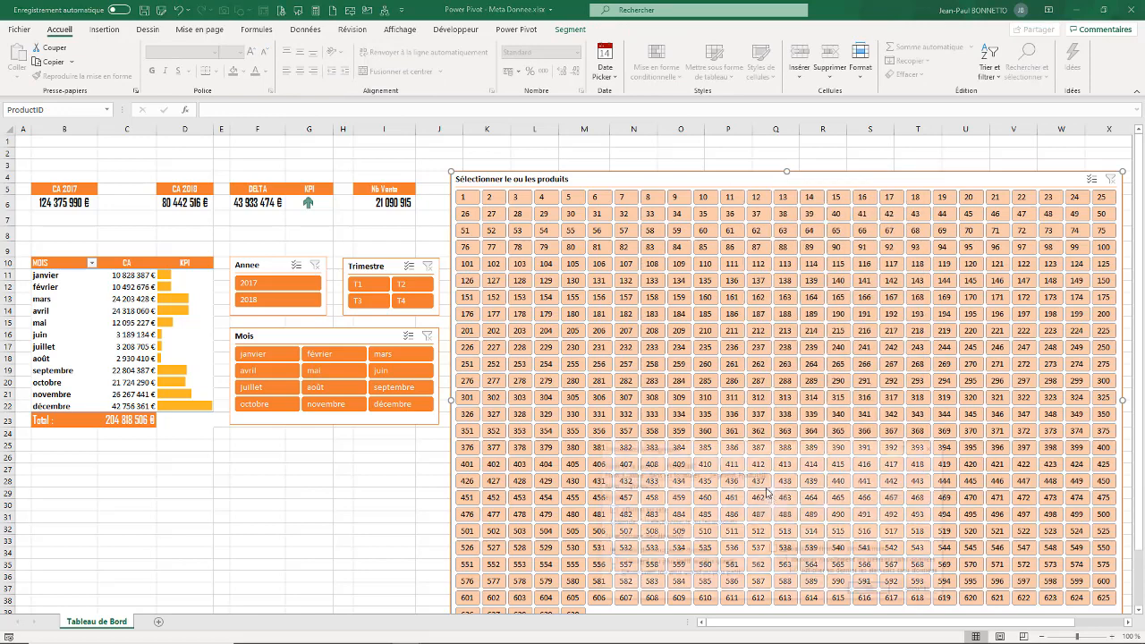
left_click(775, 549)
left_click(869, 591)
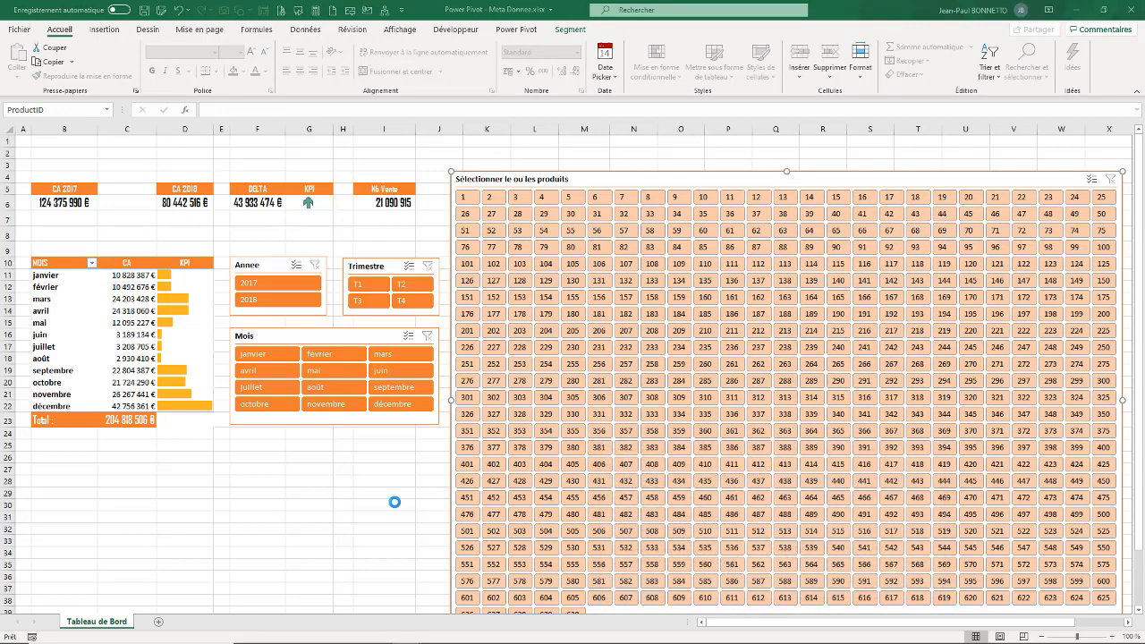
left_click(337, 492)
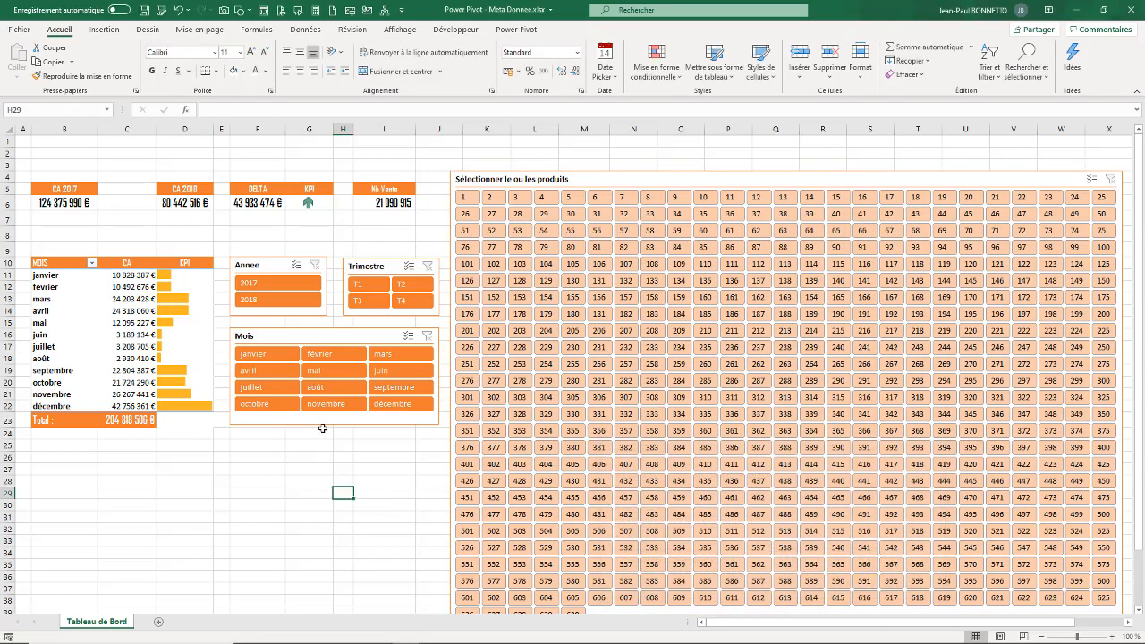
- Check the dashboard filtered by février and then, with the month filter cleared and field list closed, by products 100, 116, 84 and 55 in turn
left_click(322, 353)
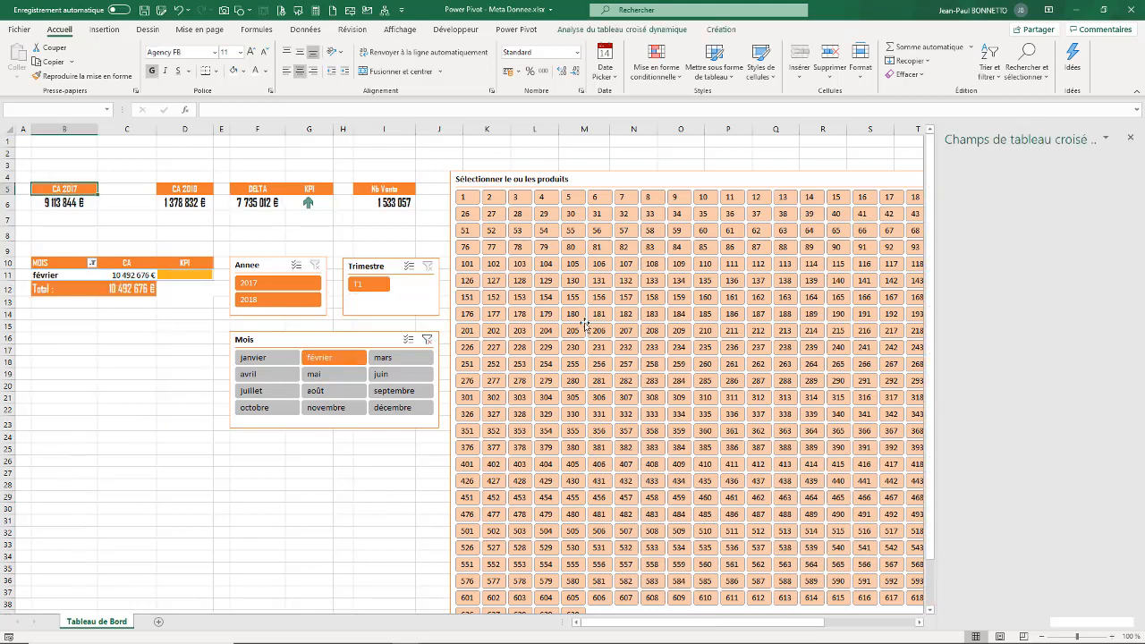
left_click(1129, 135)
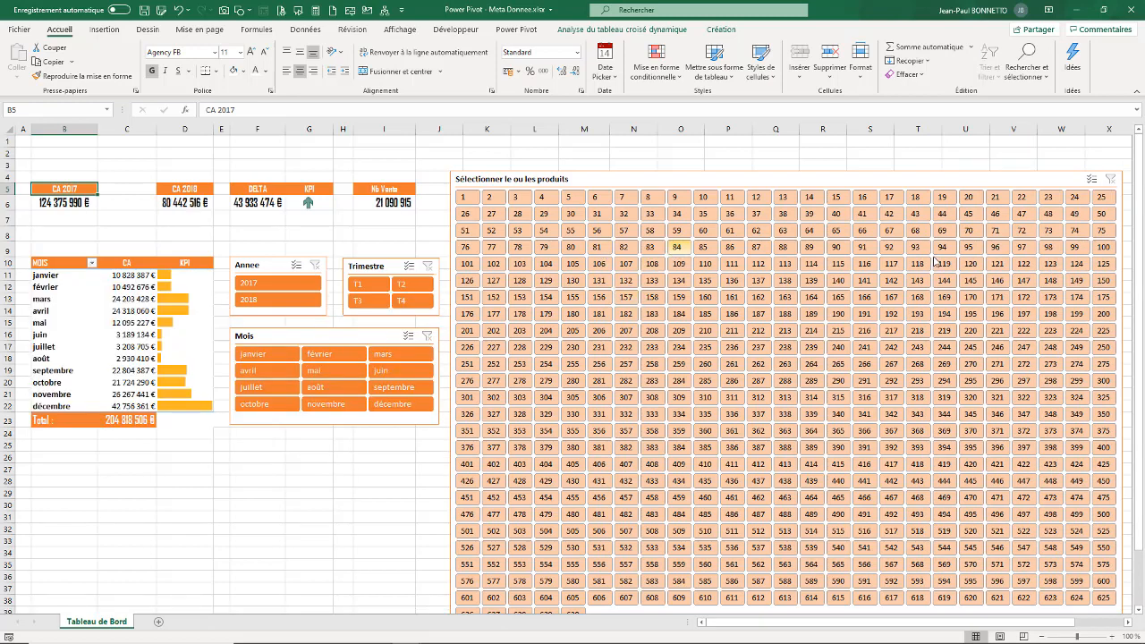
left_click(1104, 255)
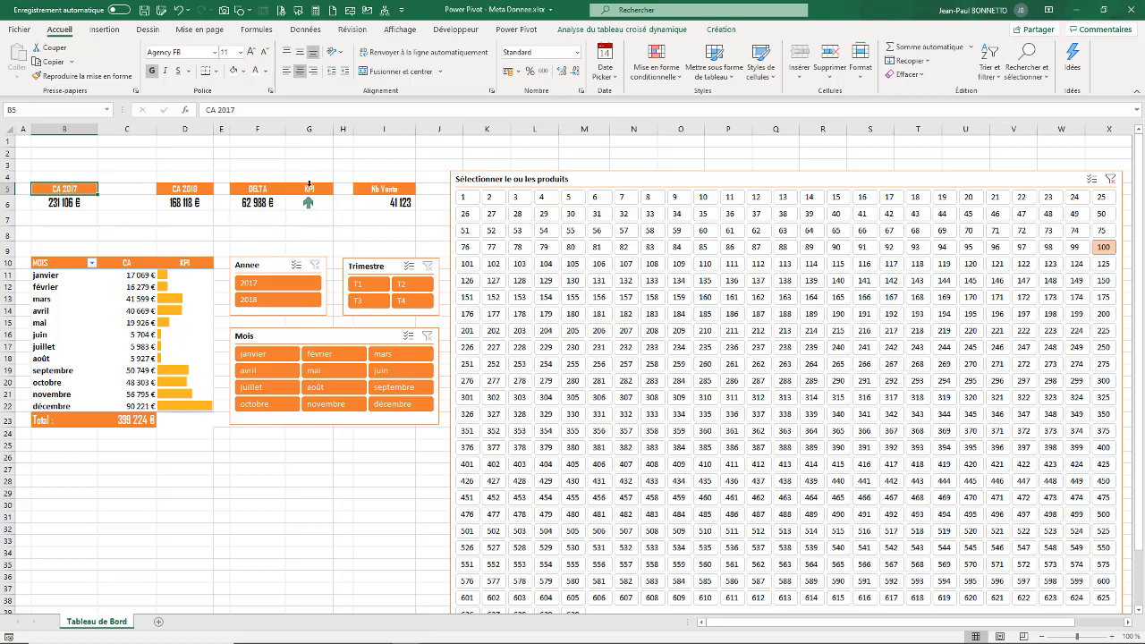
left_click(864, 263)
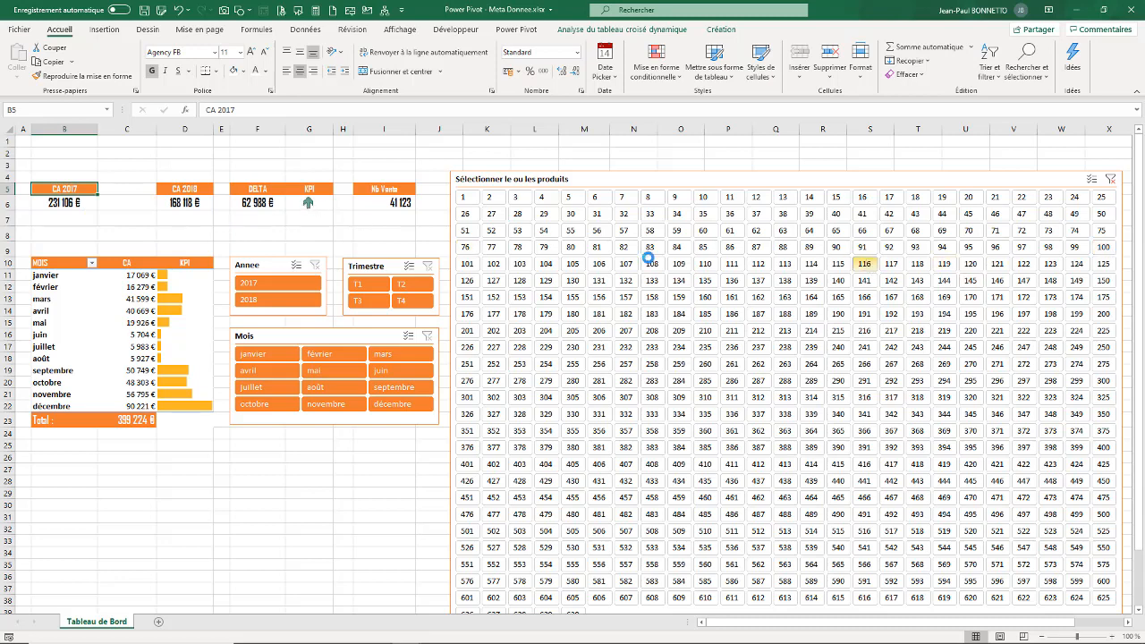
left_click(681, 247)
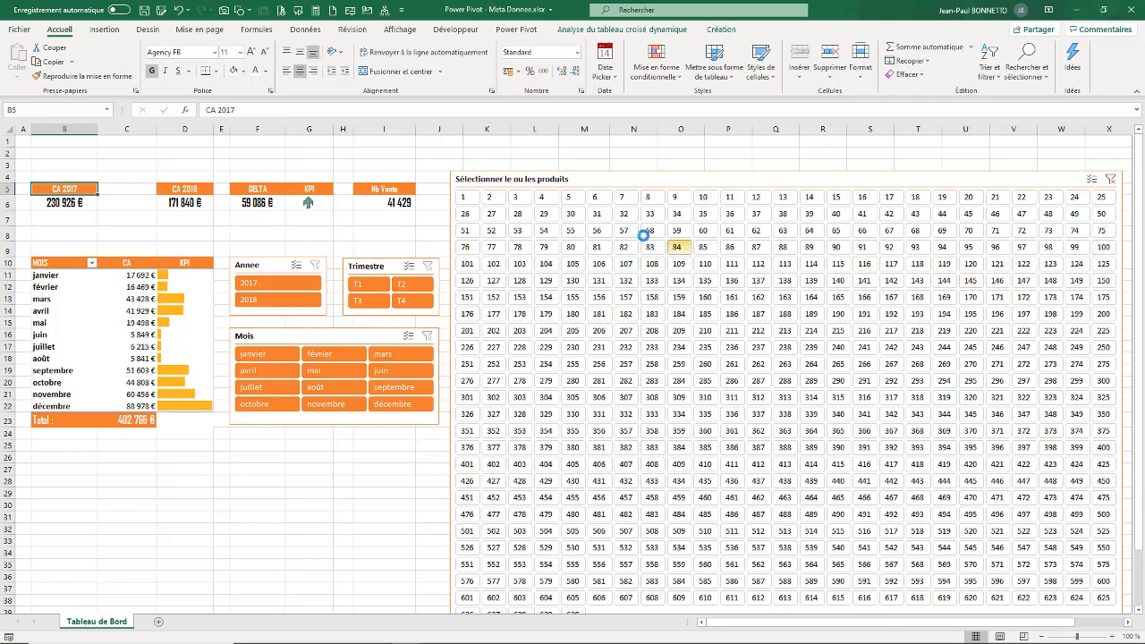
left_click(581, 231)
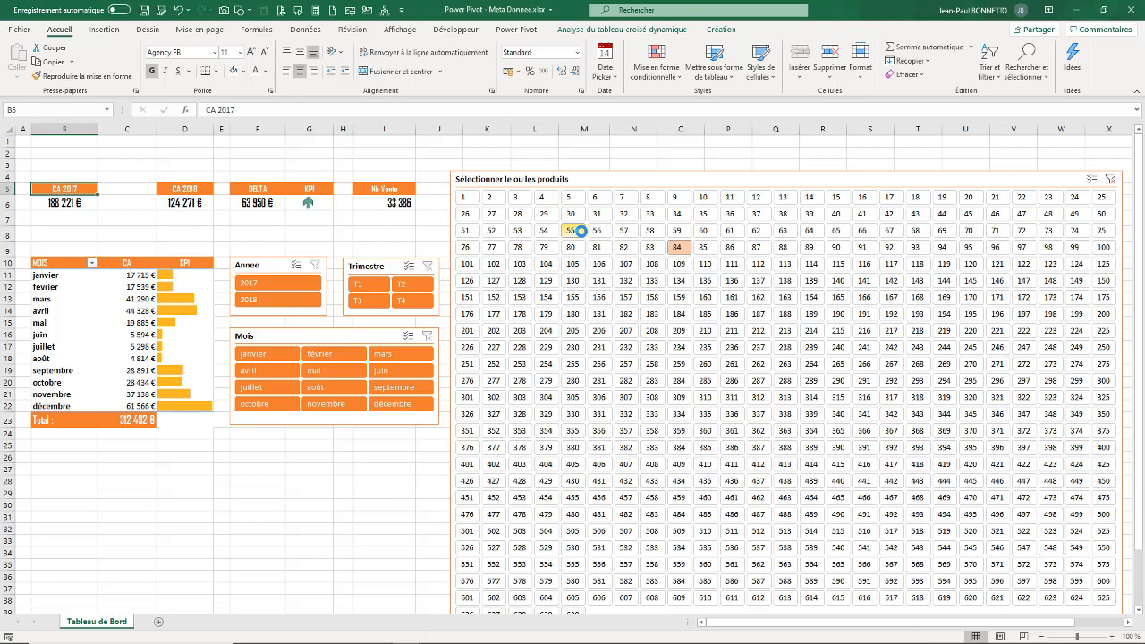
- Filter product 55 by janvier and by février, and clear the product slicer's filter
left_click(262, 354)
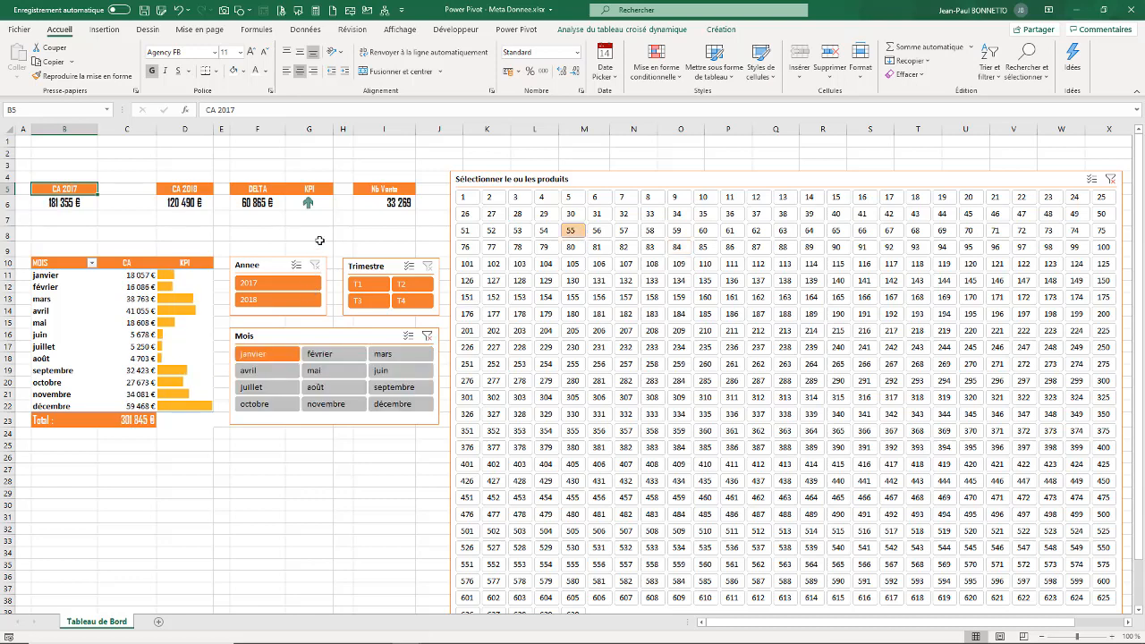
left_click(333, 357)
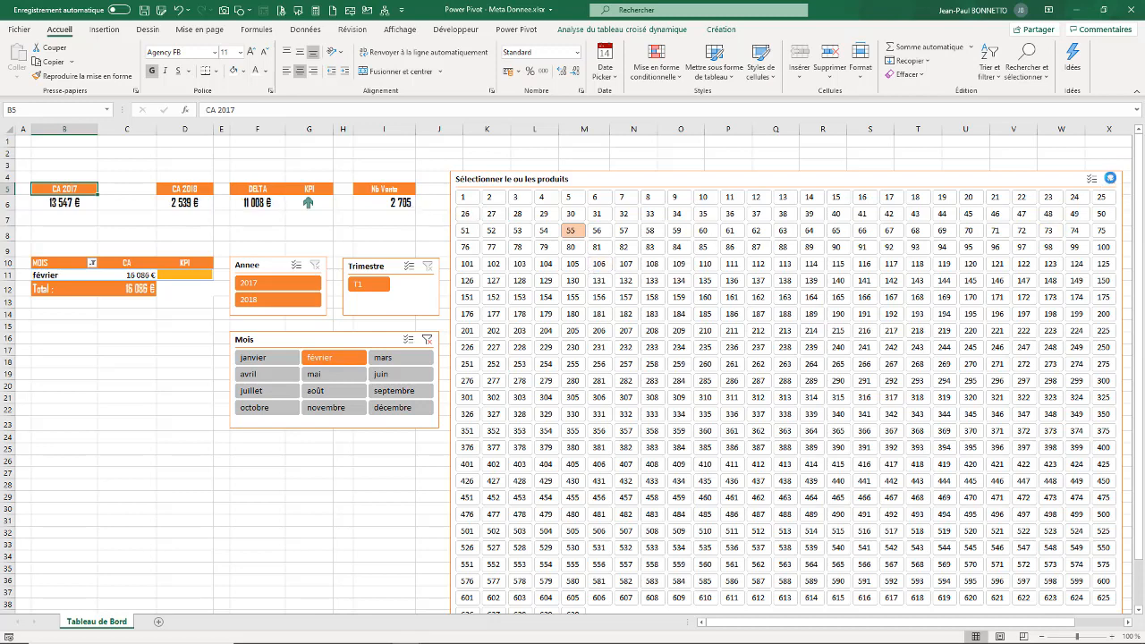
left_click(1110, 180)
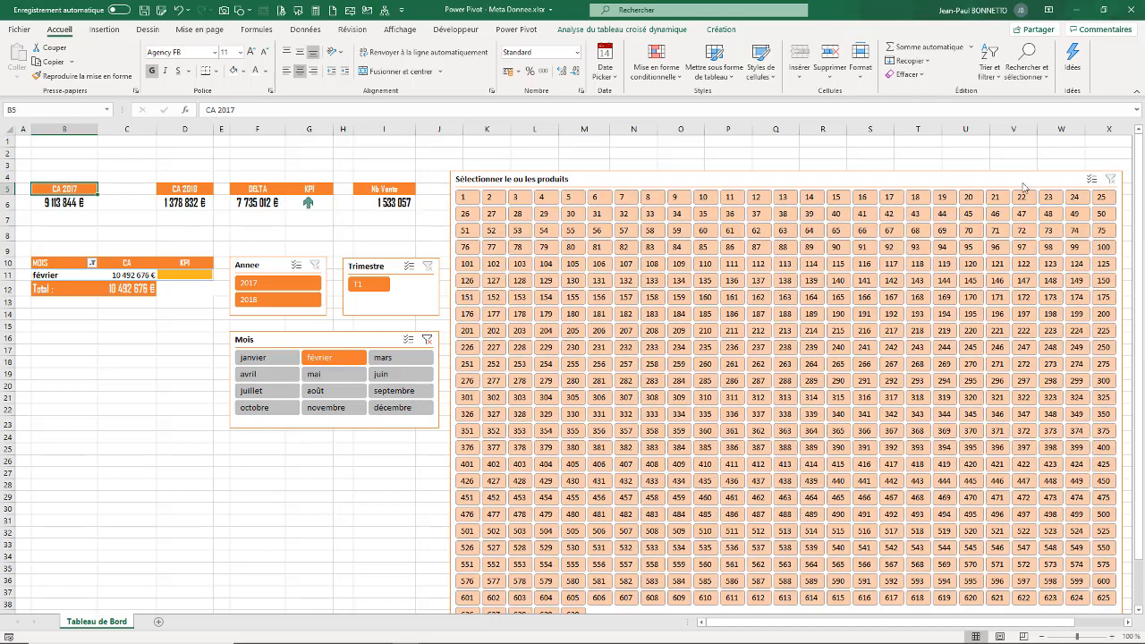
- Compare the dashboard figures for septembre, avril, janvier, octobre, novembre and décembre, and examine the DELTA indicator
left_click(365, 390)
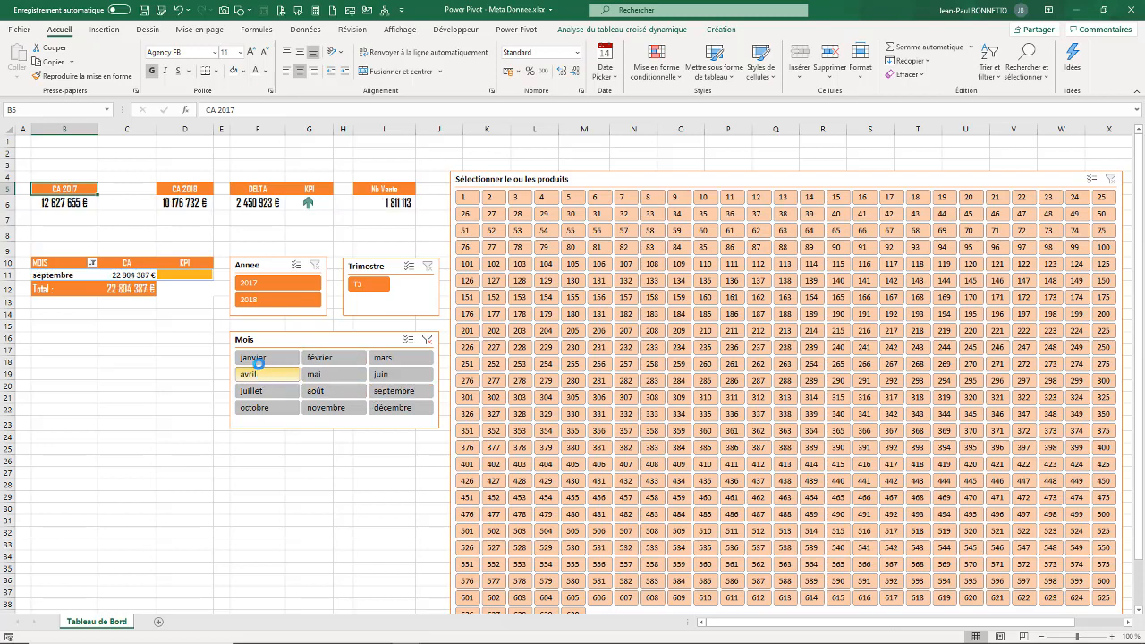
left_click(261, 373)
left_click(255, 356)
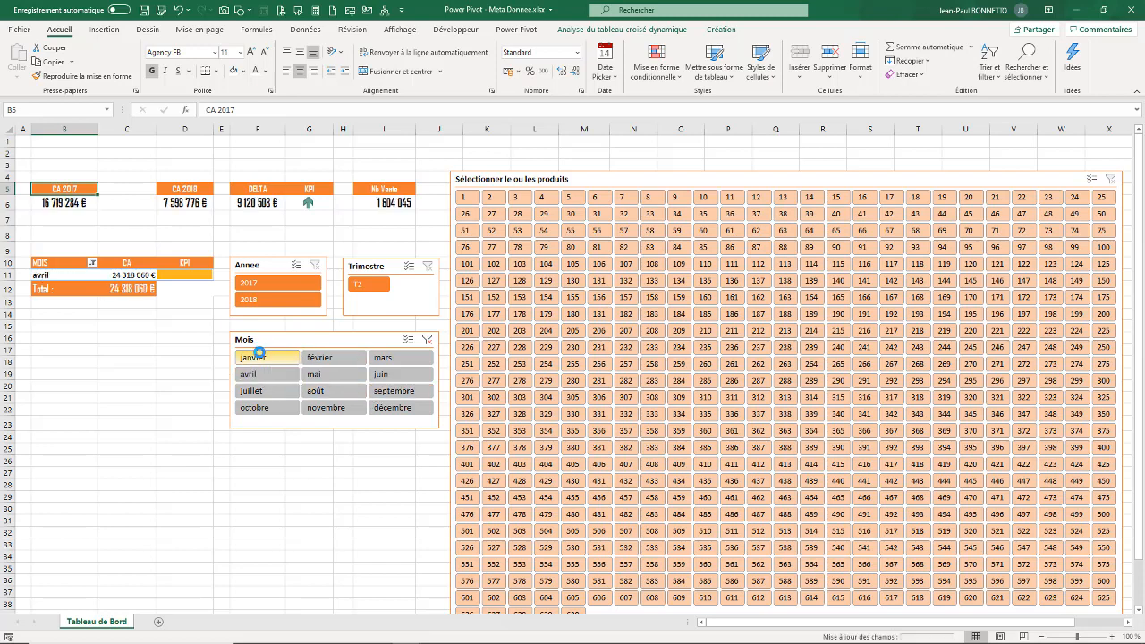
left_click(274, 410)
left_click(333, 409)
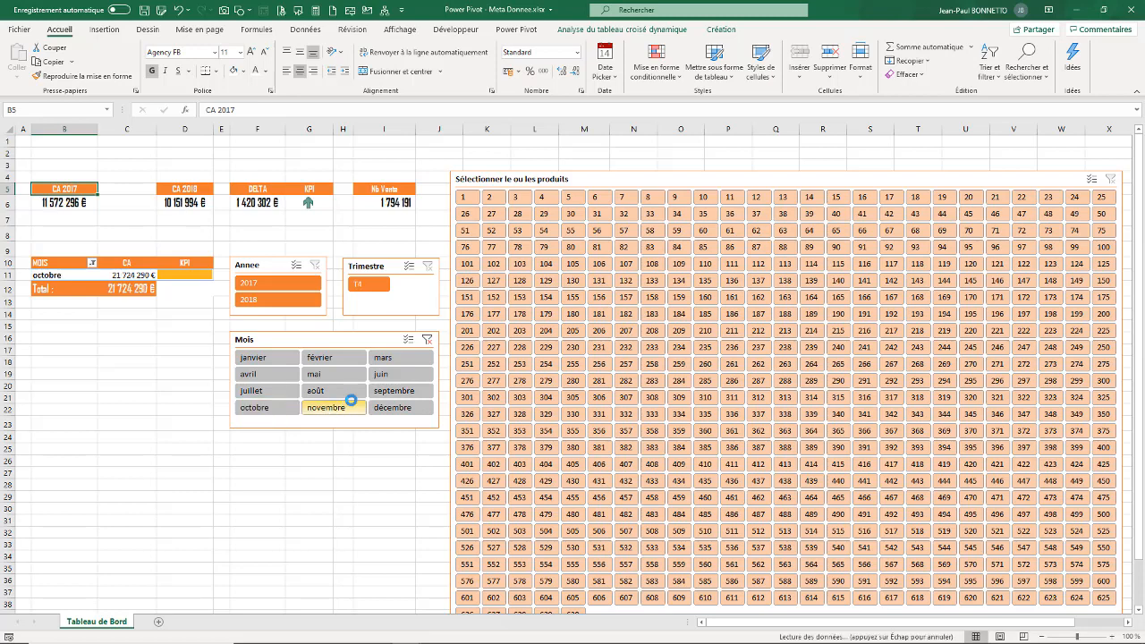
left_click(390, 414)
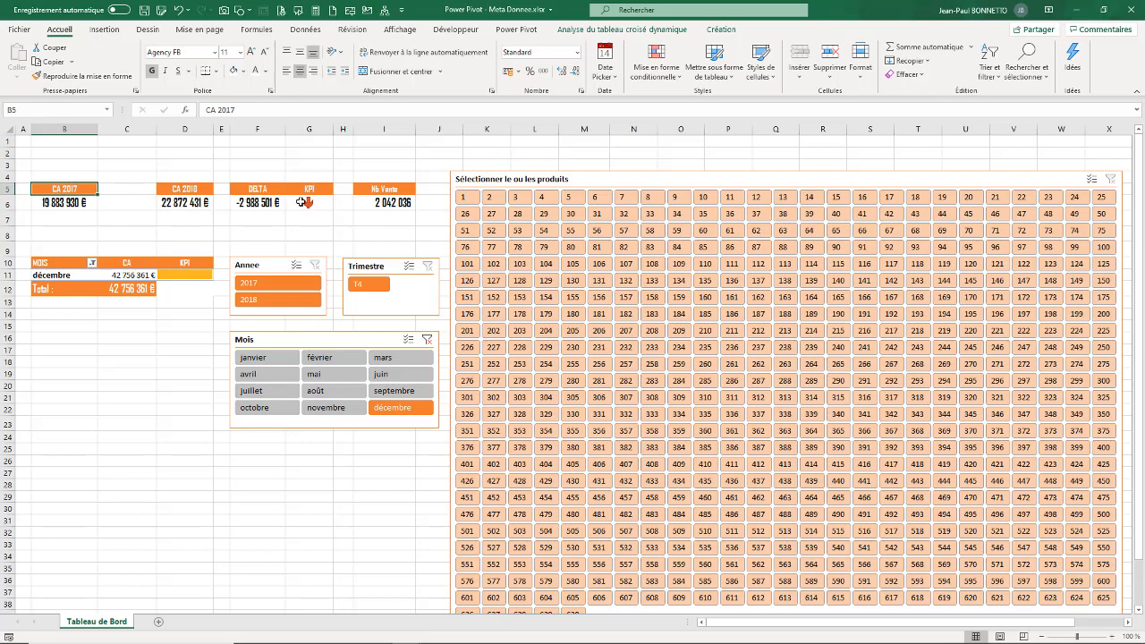
mouse_move(302, 202)
- Open the data model in Power Pivot and change the Delta measure's formula to =[CA 2018]-[CA 2017]
left_click(516, 29)
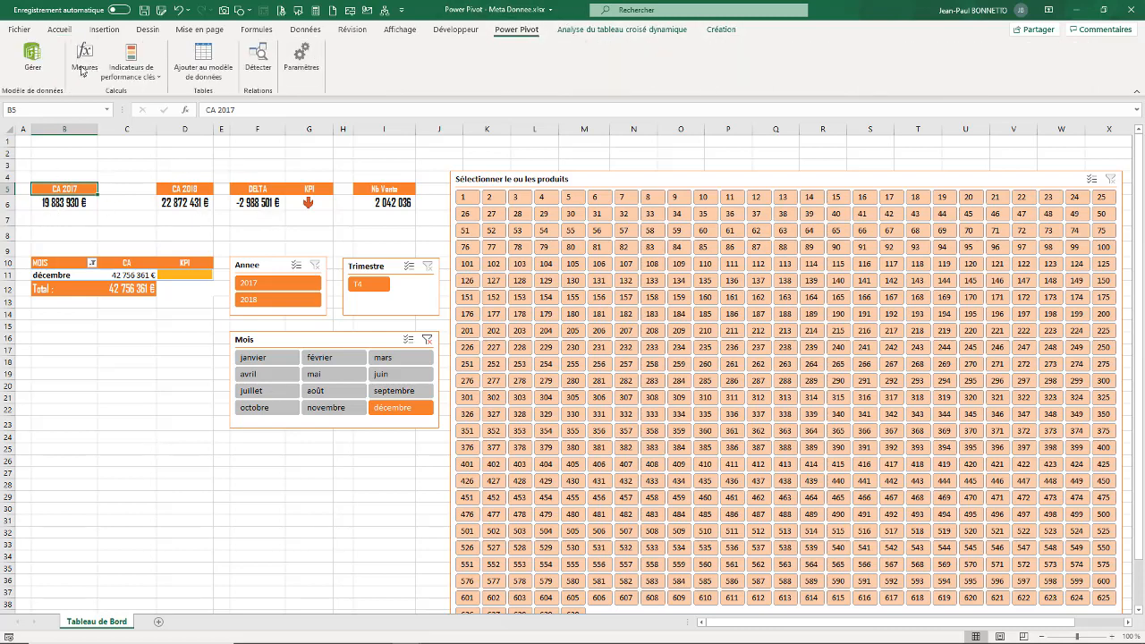
left_click(32, 59)
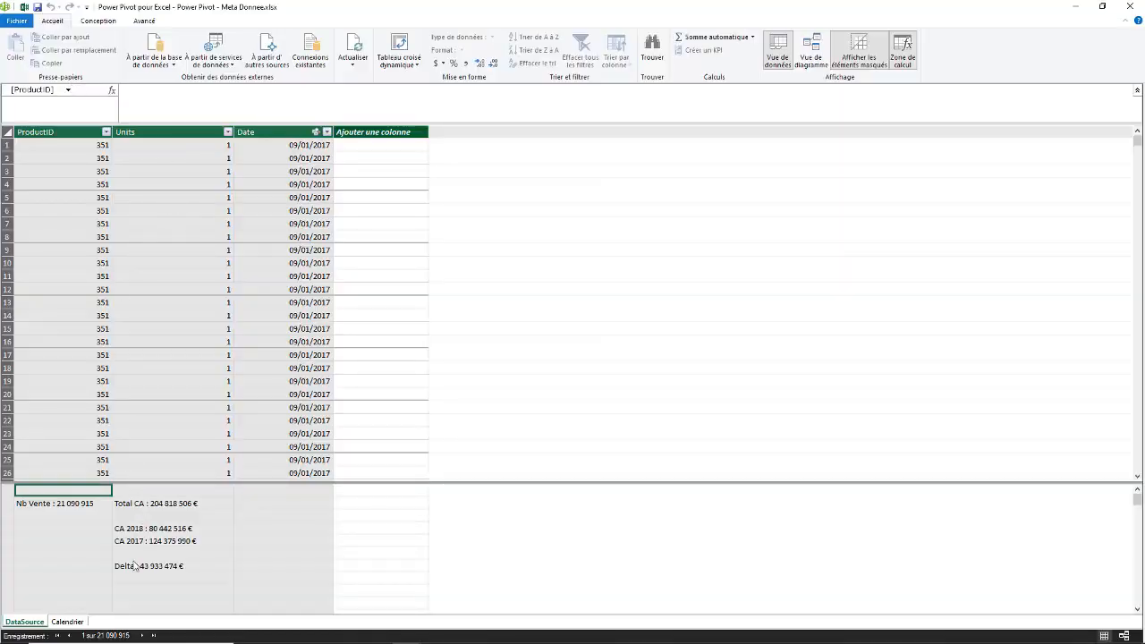
left_click(134, 566)
left_click(184, 90)
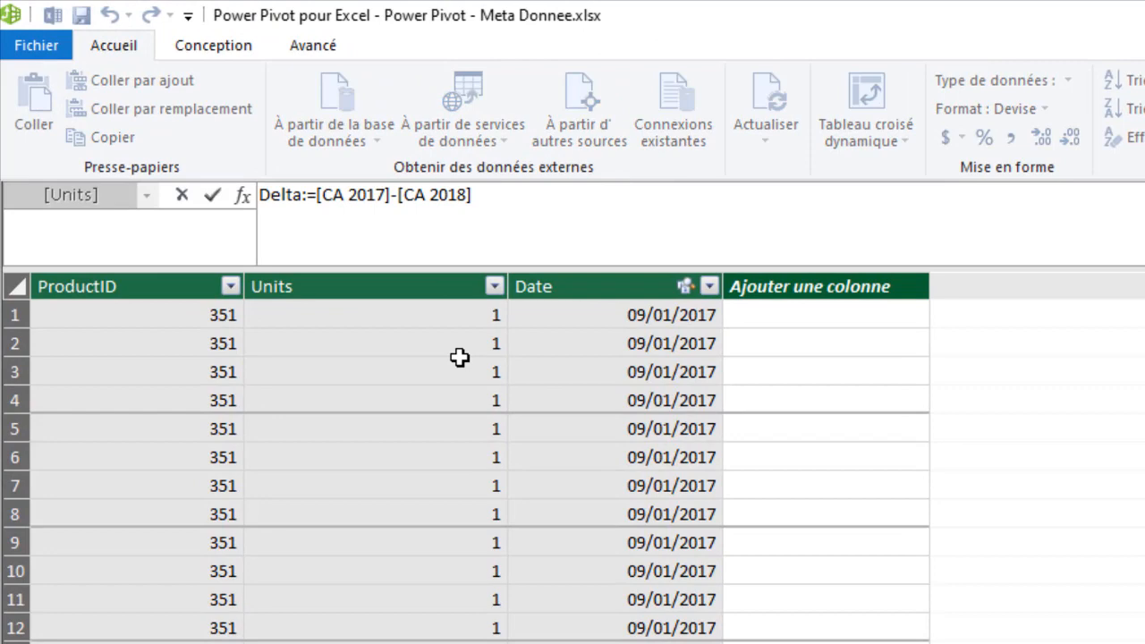
key("BackSpace")
key("BackSpace")
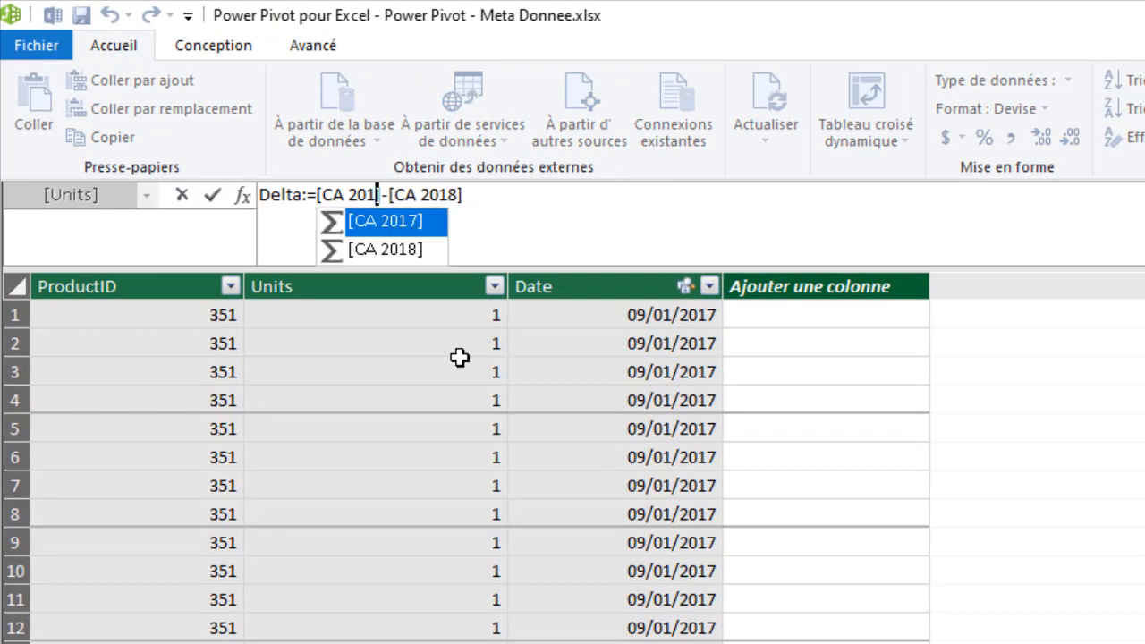
type("8")
left_click(470, 194)
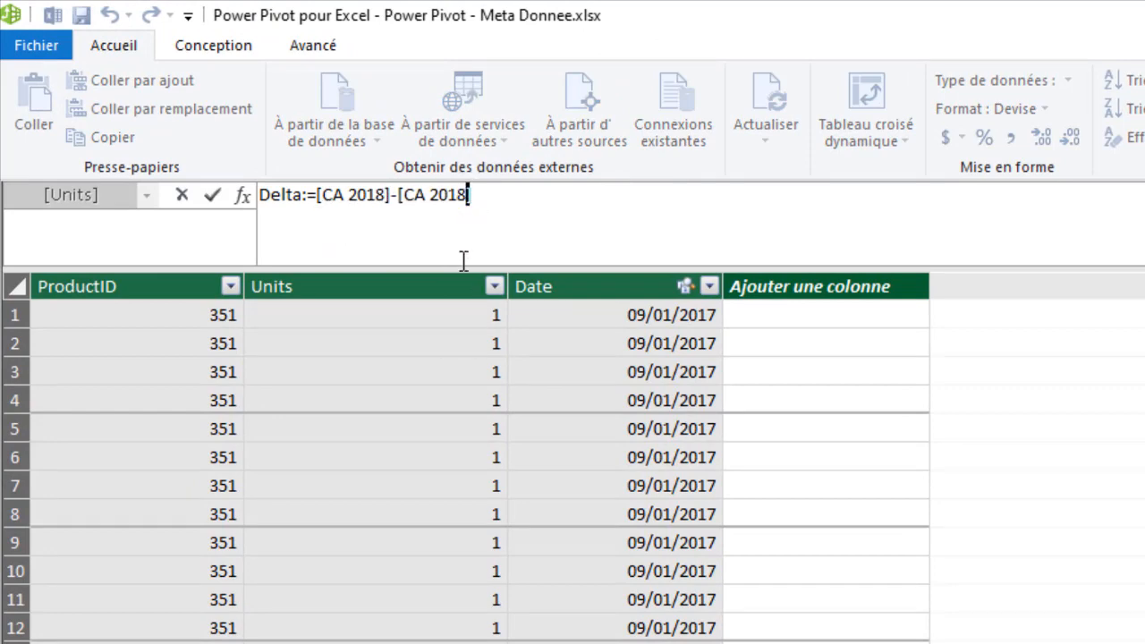
key("BackSpace")
type("7")
key("Return")
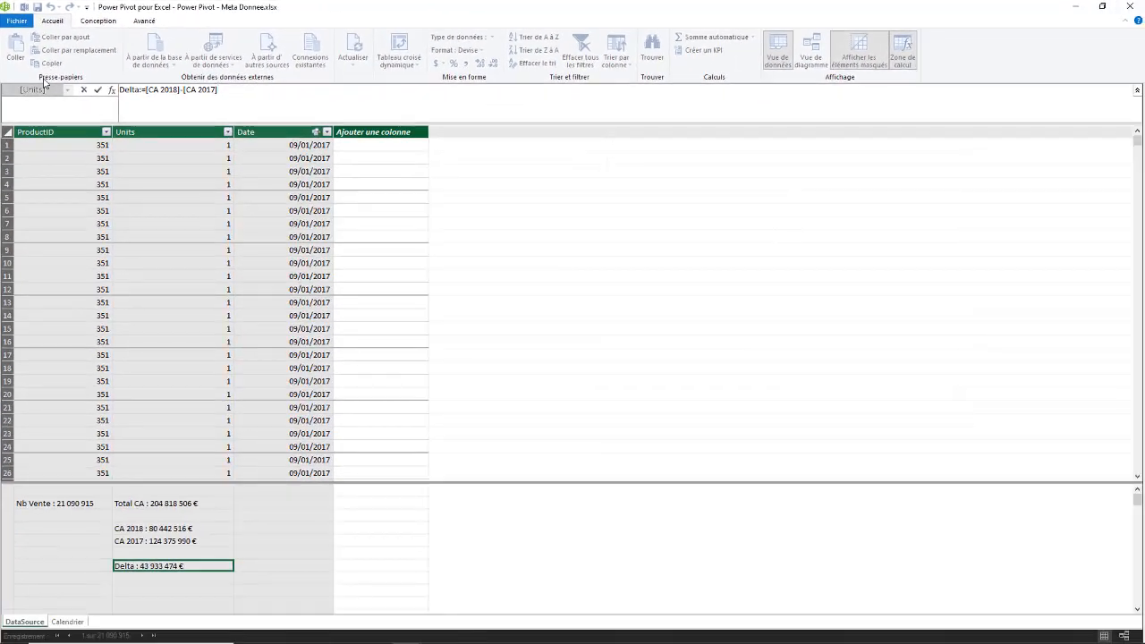
left_click(241, 111)
key("Return")
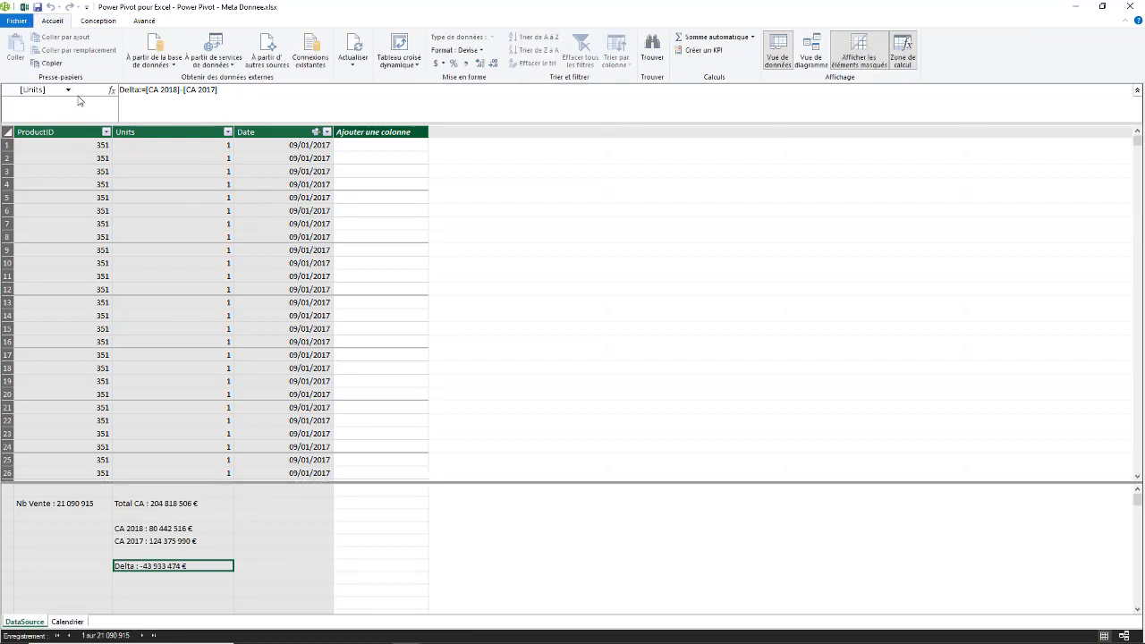
- Return to the Excel dashboard and clear the Mois slicer's filter
left_click(25, 7)
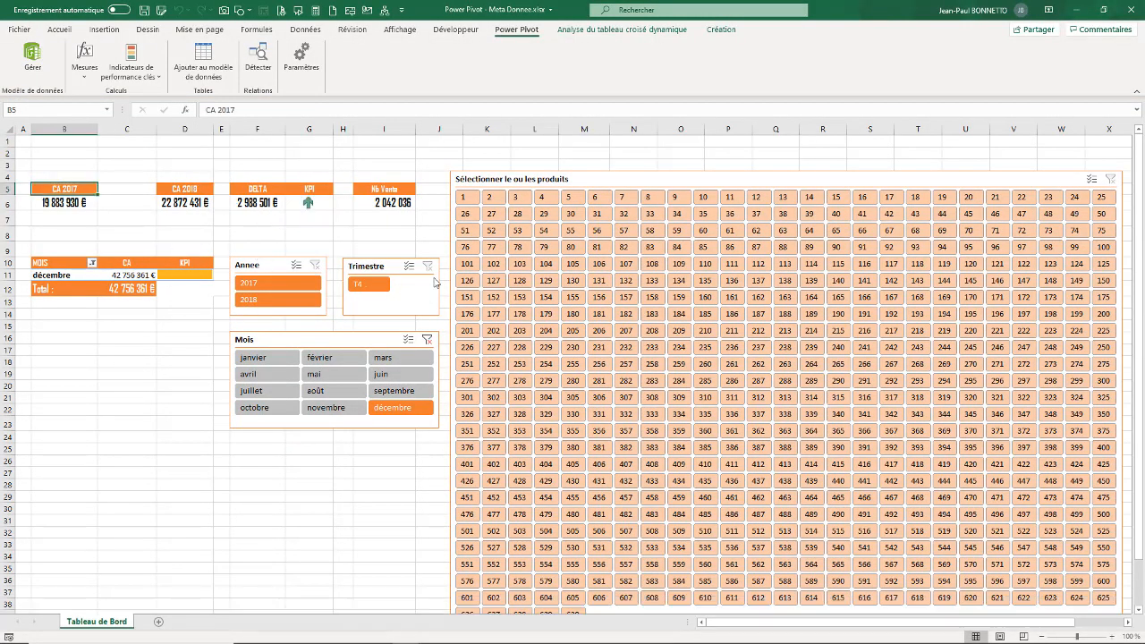
left_click(427, 340)
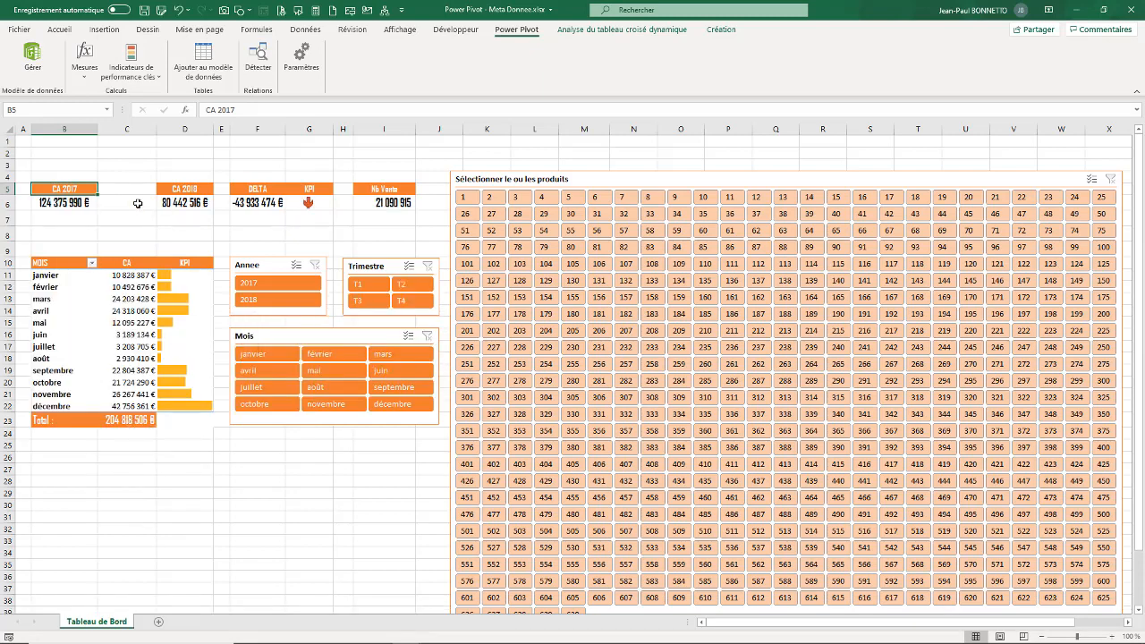
- Insert a pivot chart from the Power Pivot data model into the existing Tableau de Bord sheet at cell B26
left_click(64, 462)
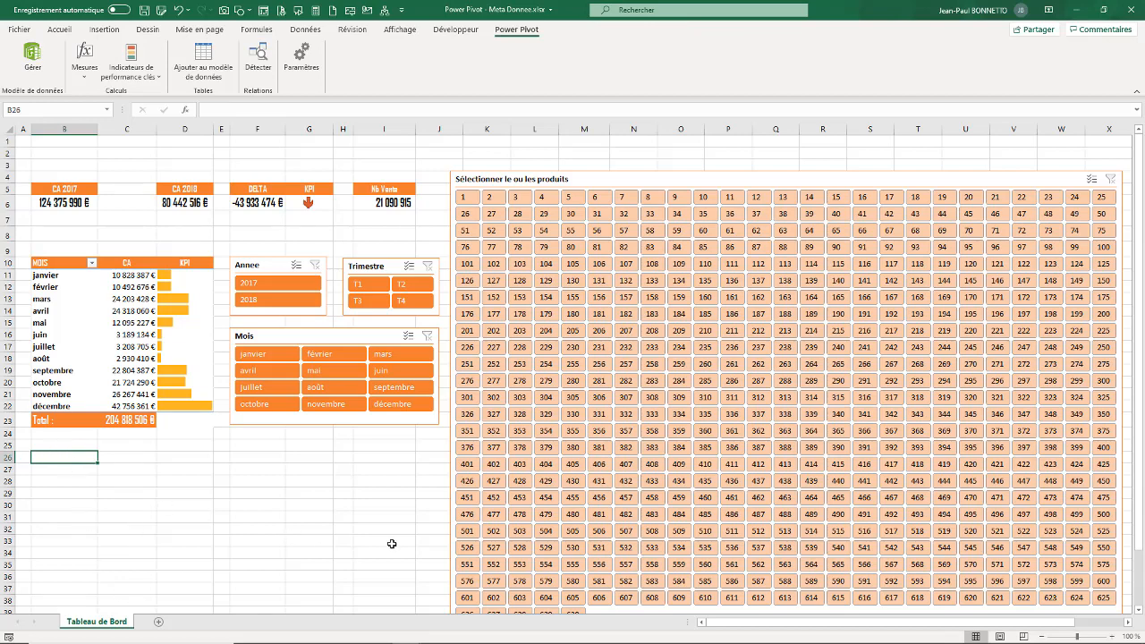
left_click(36, 46)
left_click(388, 64)
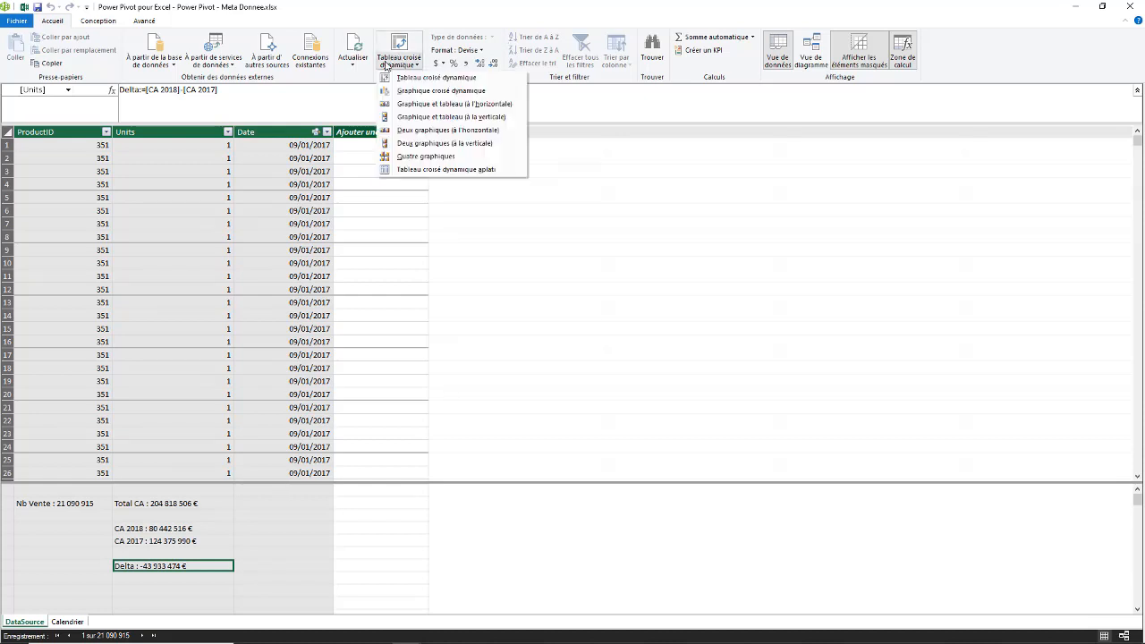
left_click(426, 94)
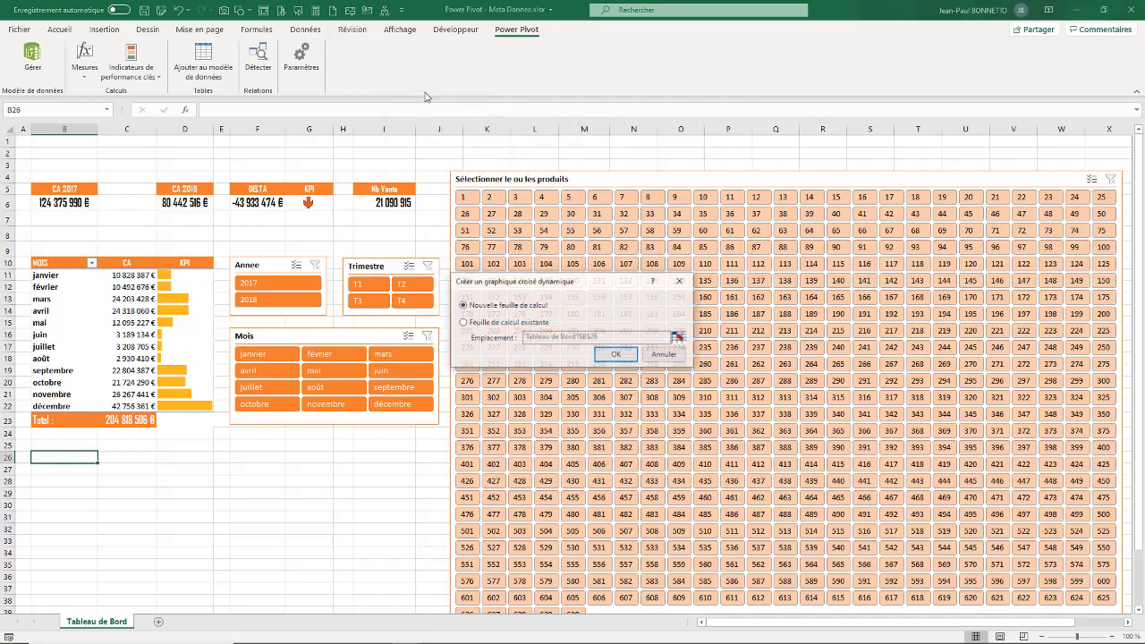
left_click(462, 323)
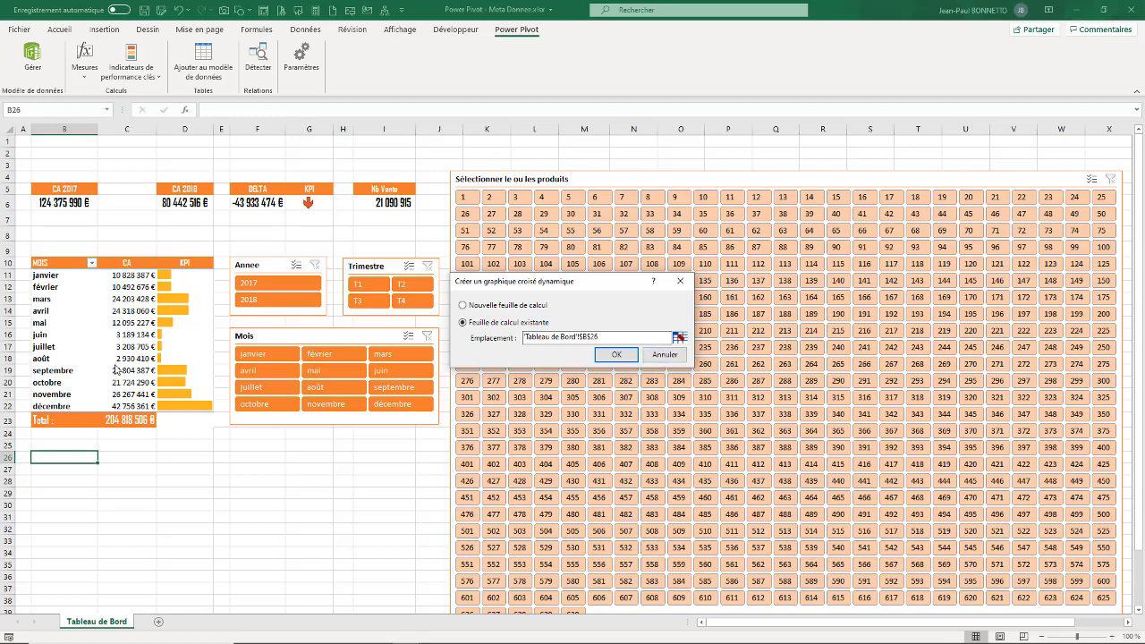
left_click(616, 355)
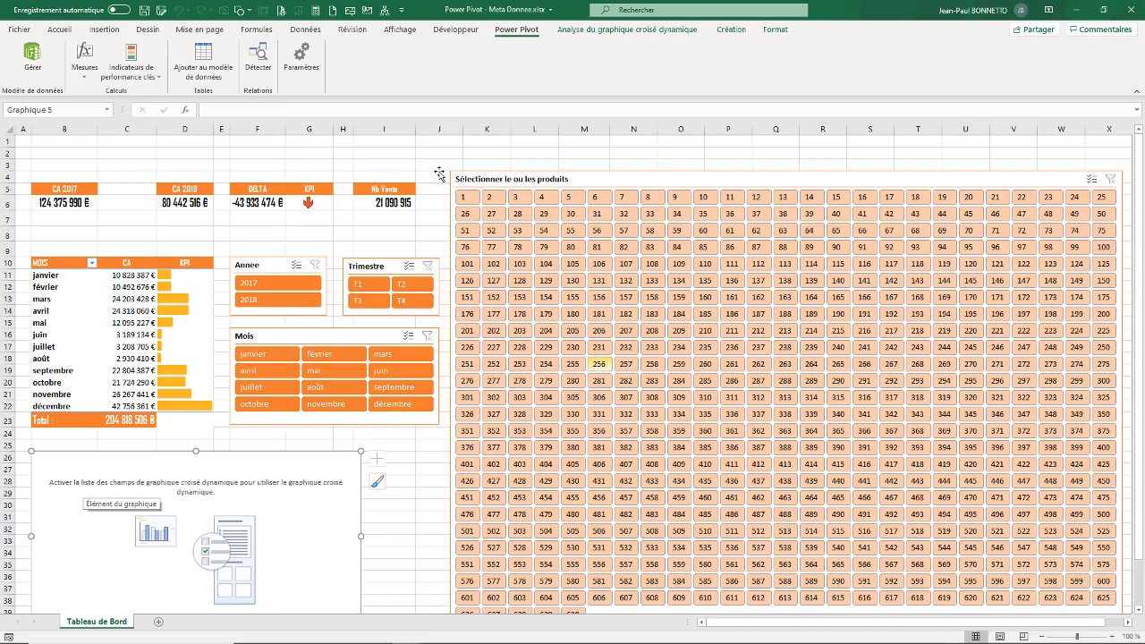
- Show the pivot chart's field list and add the Calendrier table's Mois field to the category axis
left_click(626, 29)
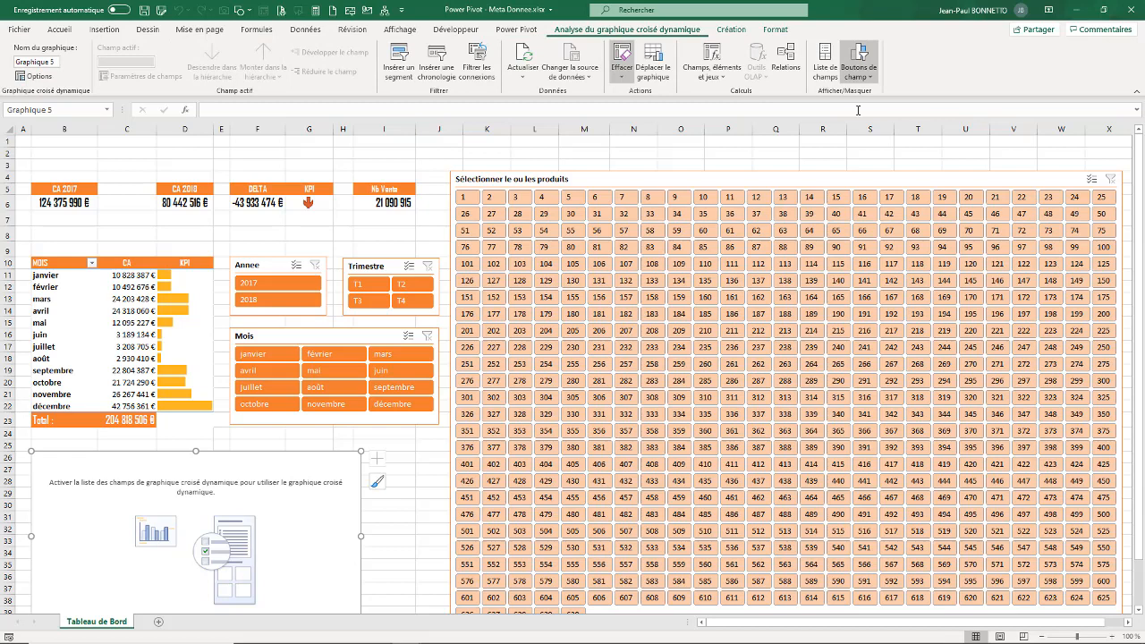
left_click(832, 61)
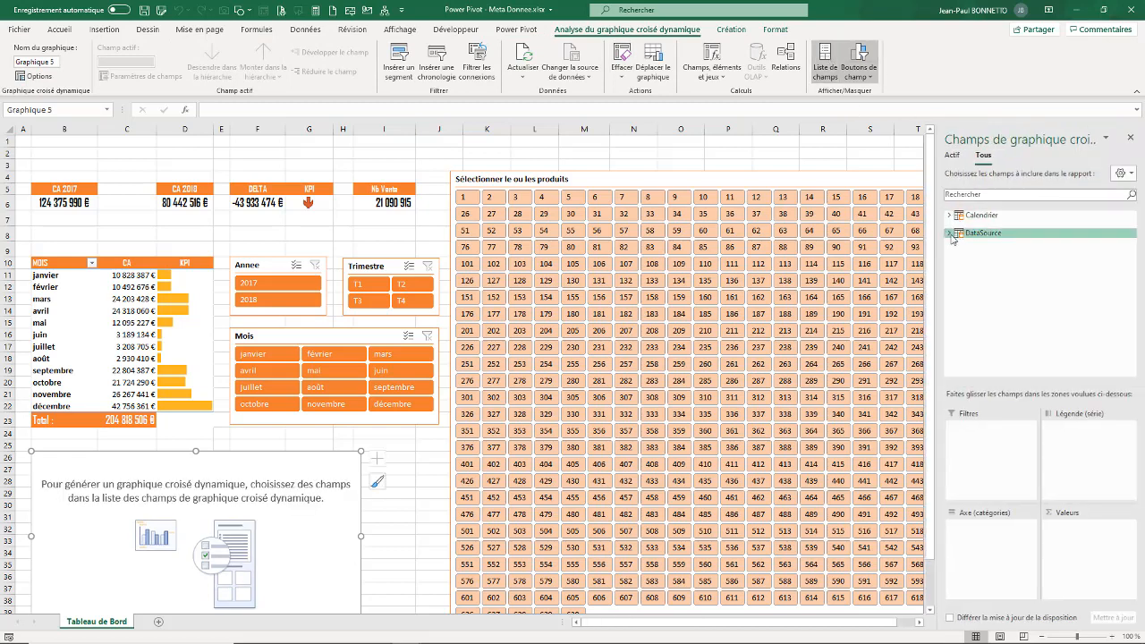
left_click(951, 216)
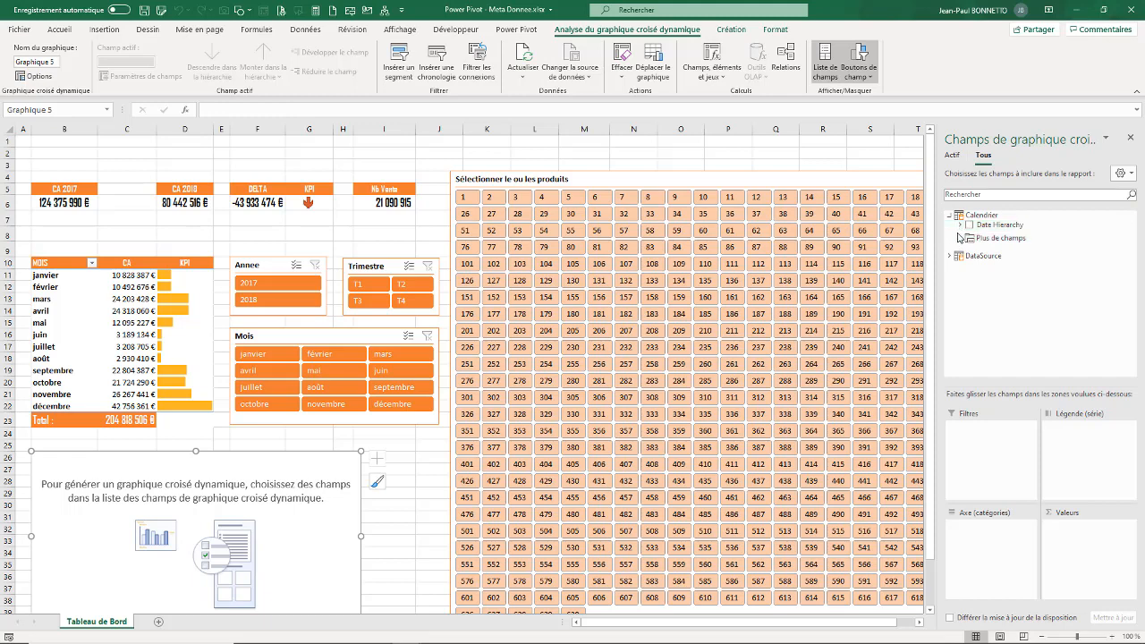
left_click(960, 237)
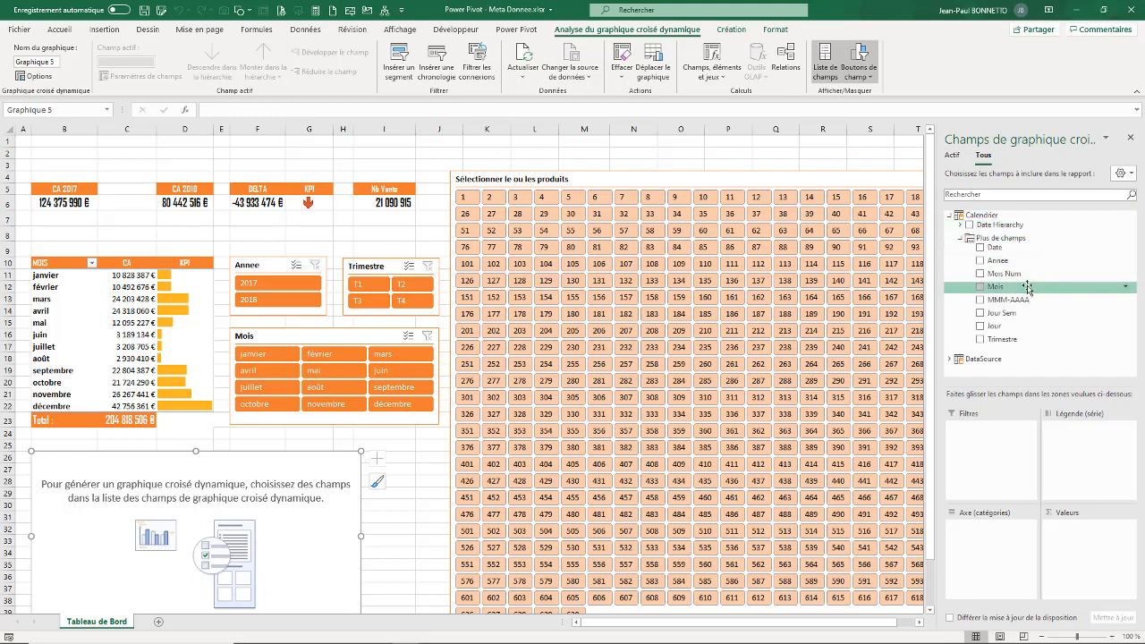
left_click_drag(995, 291, 983, 535)
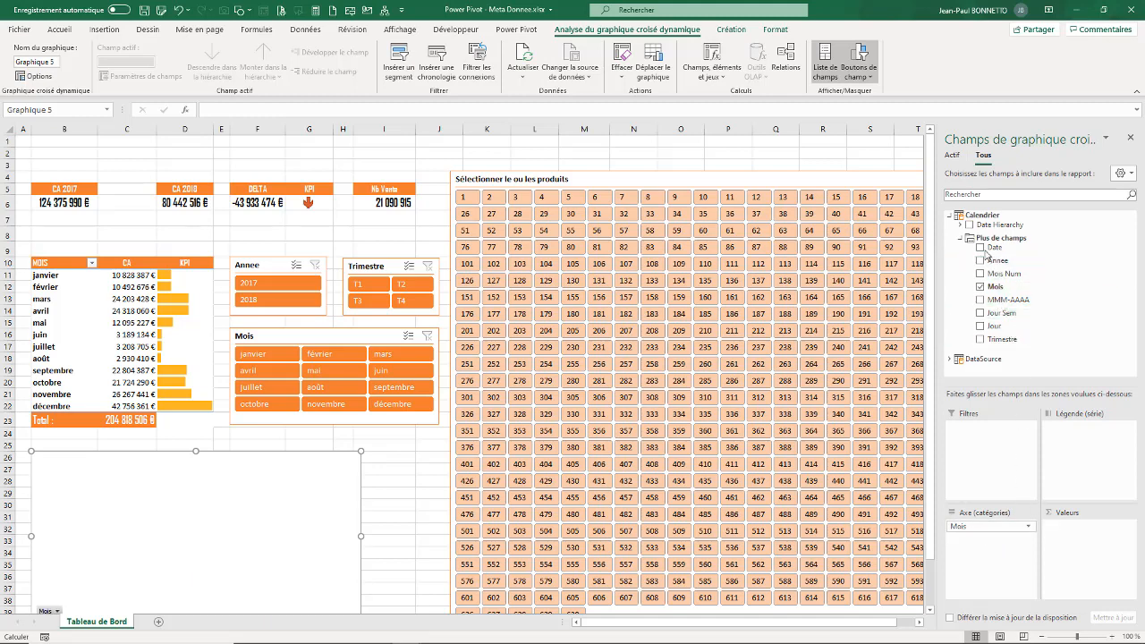
- Plot the DataSource measures CA 2017 and CA 2018 as the pivot chart's values, leaving out Total CA, and close the field list
left_click(950, 359)
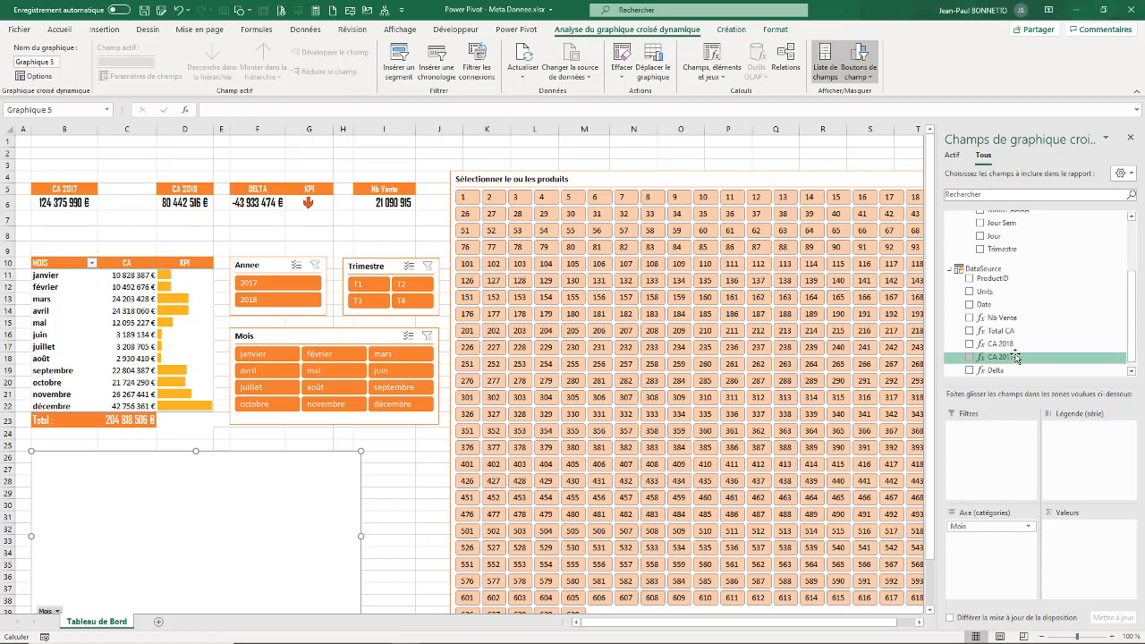
mouse_move(998, 334)
left_mouse_down()
mouse_move(1104, 524)
mouse_move(1087, 535)
left_mouse_up()
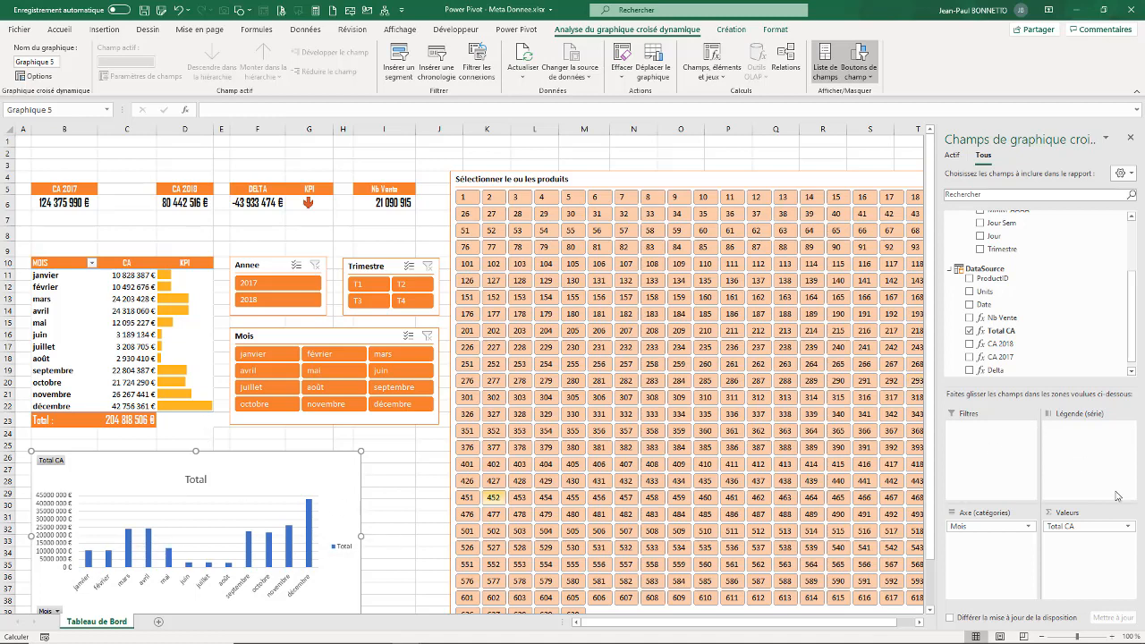
left_click_drag(1079, 528, 901, 506)
left_click_drag(1000, 357, 1079, 541)
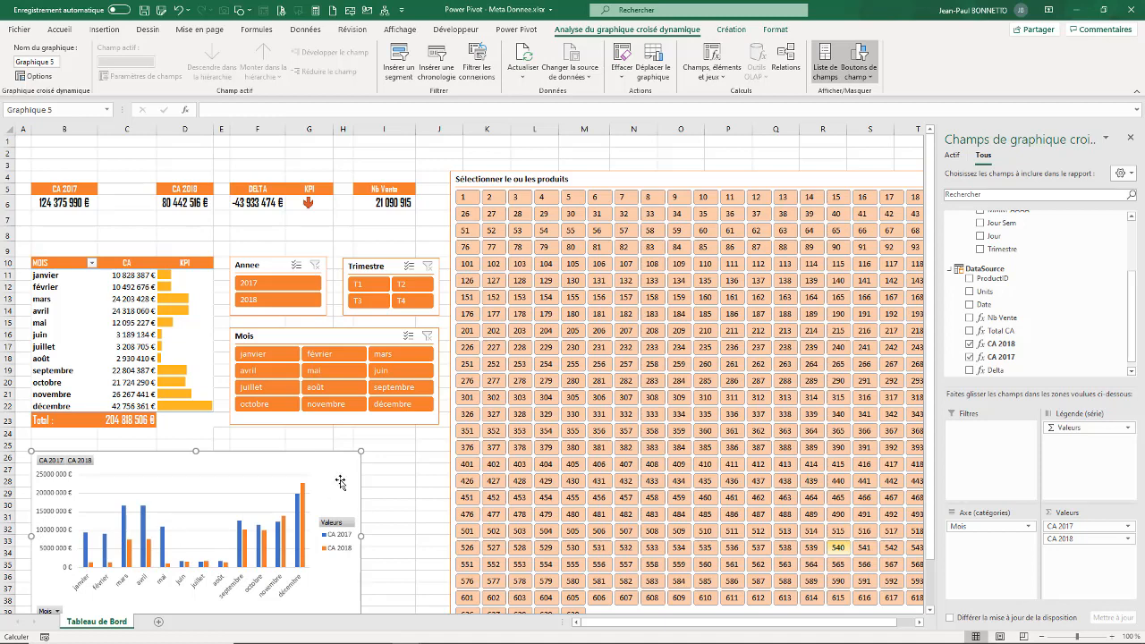
left_click(1128, 138)
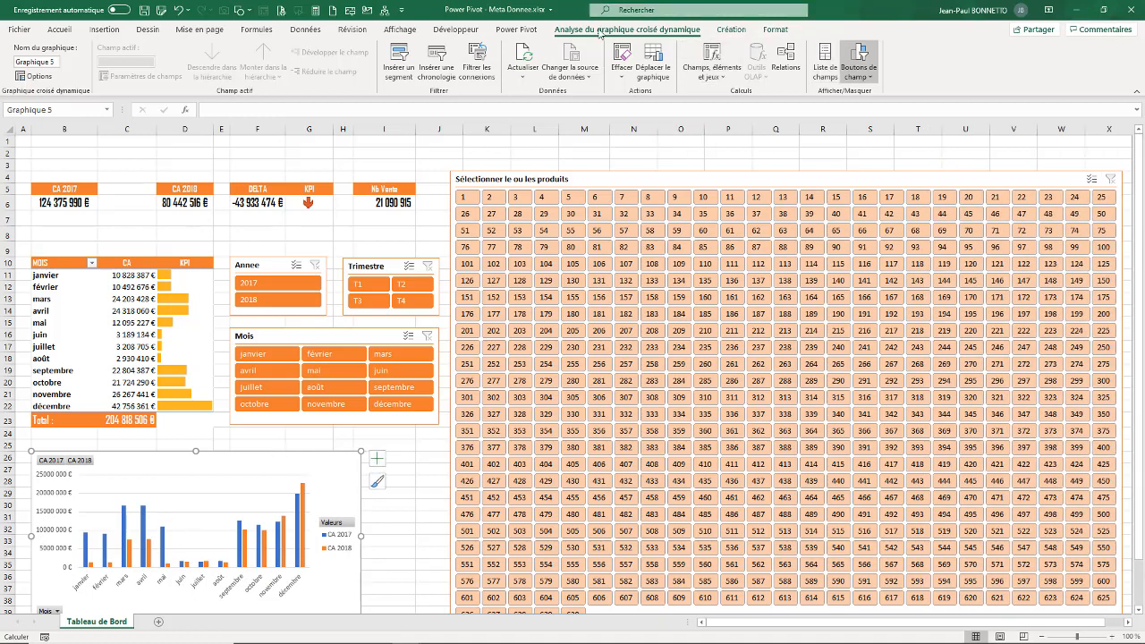
- Change the pivot chart's type from clustered columns to a line chart with markers
left_click(731, 30)
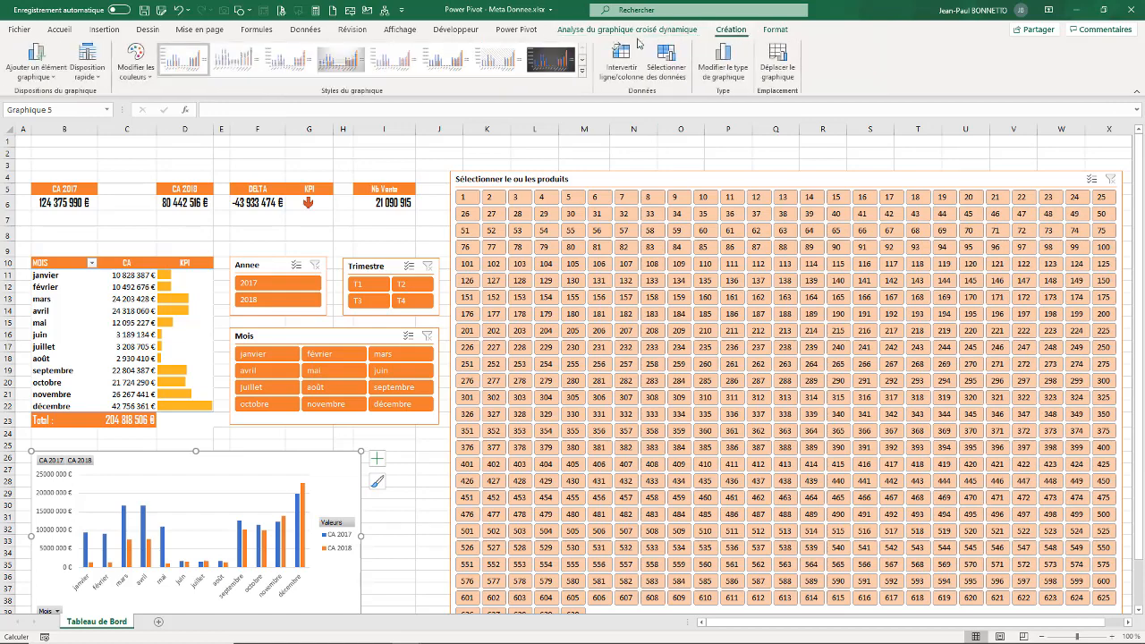
left_click(720, 68)
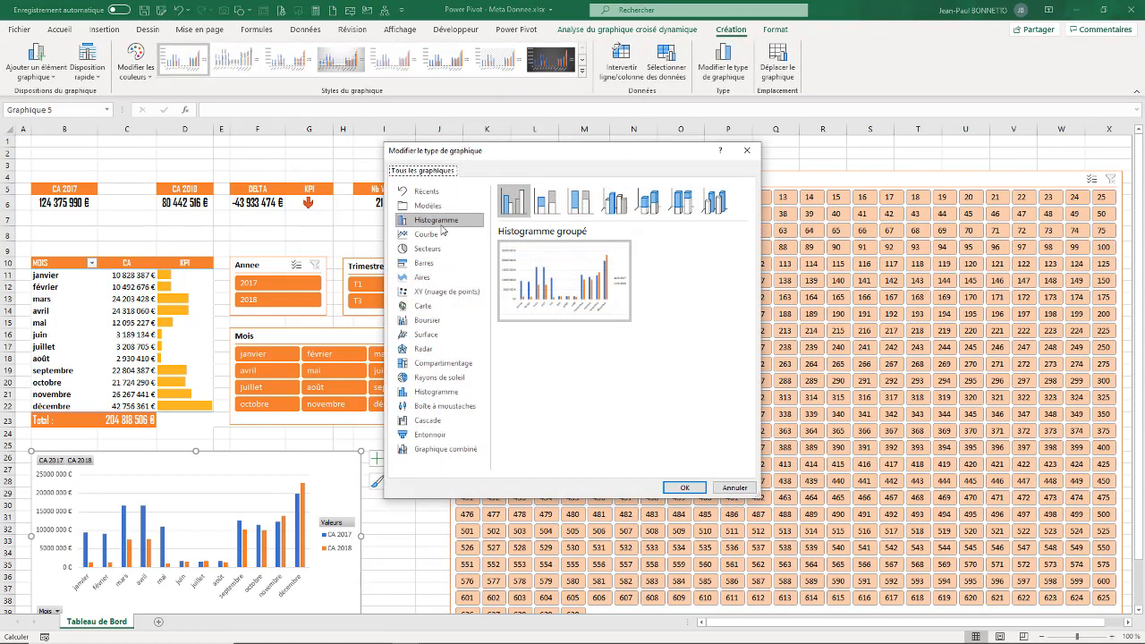
left_click(405, 237)
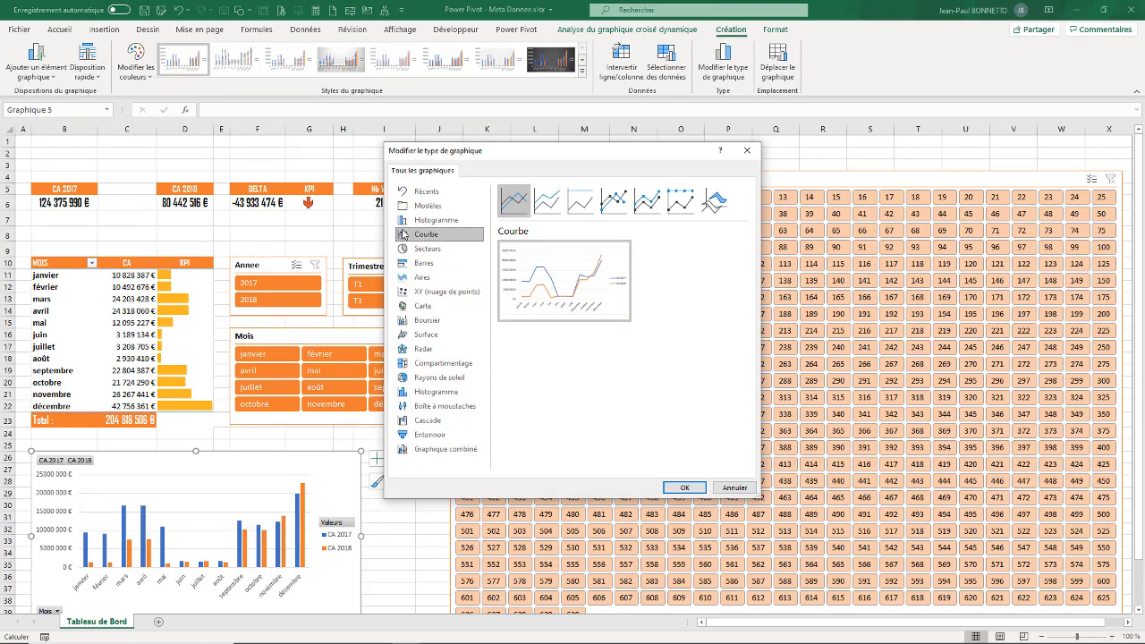
left_click(548, 203)
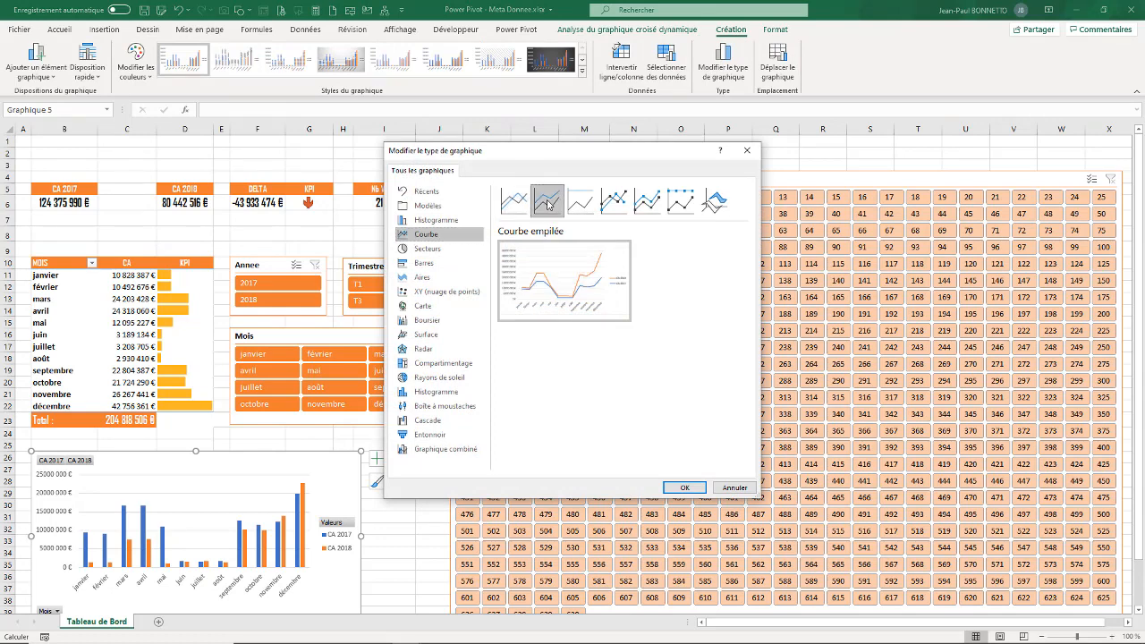
left_click(515, 202)
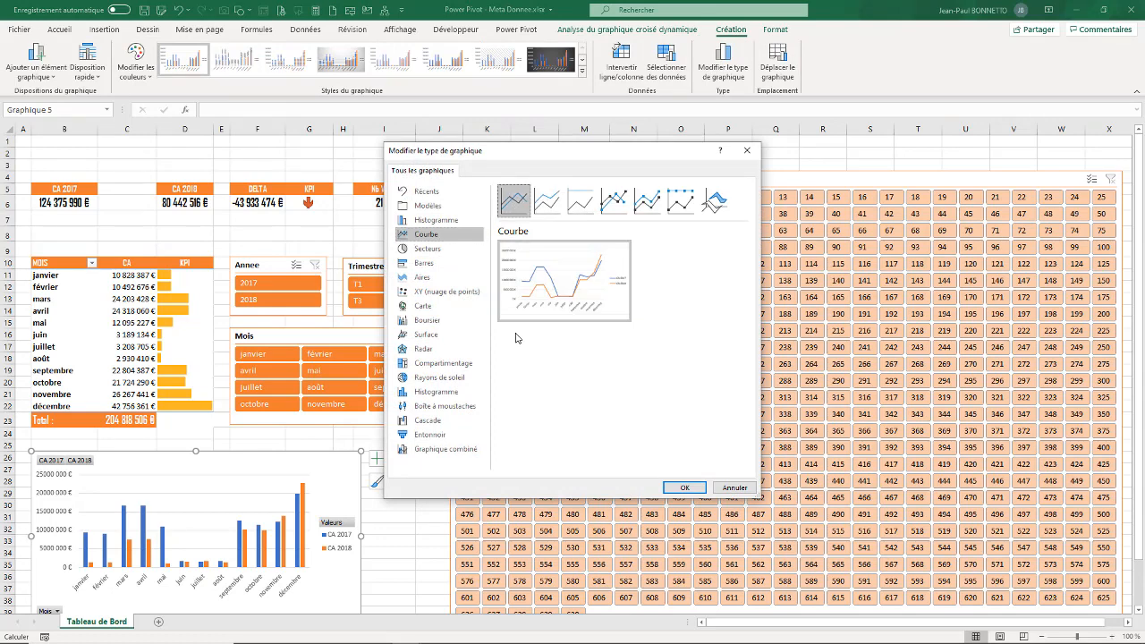
mouse_move(534, 308)
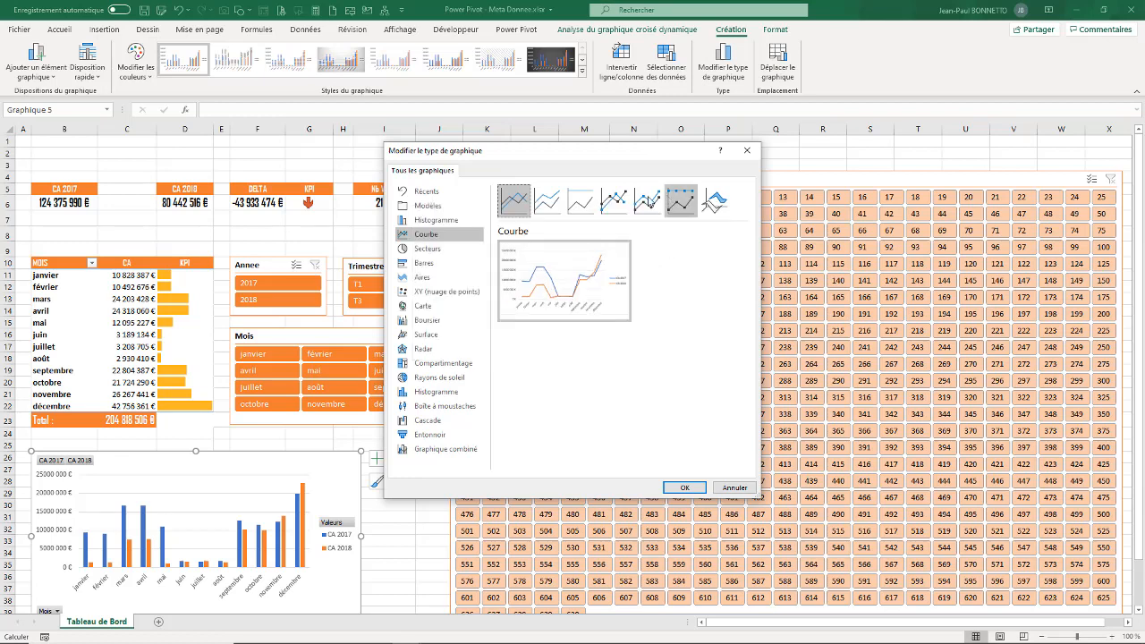
left_click(615, 202)
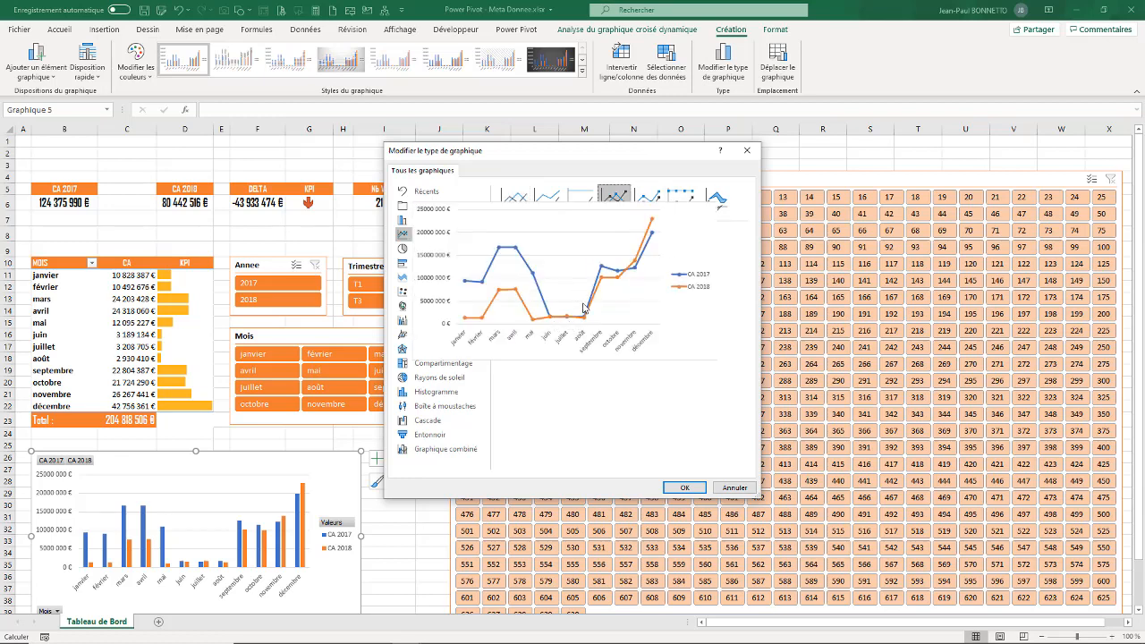
left_click(684, 488)
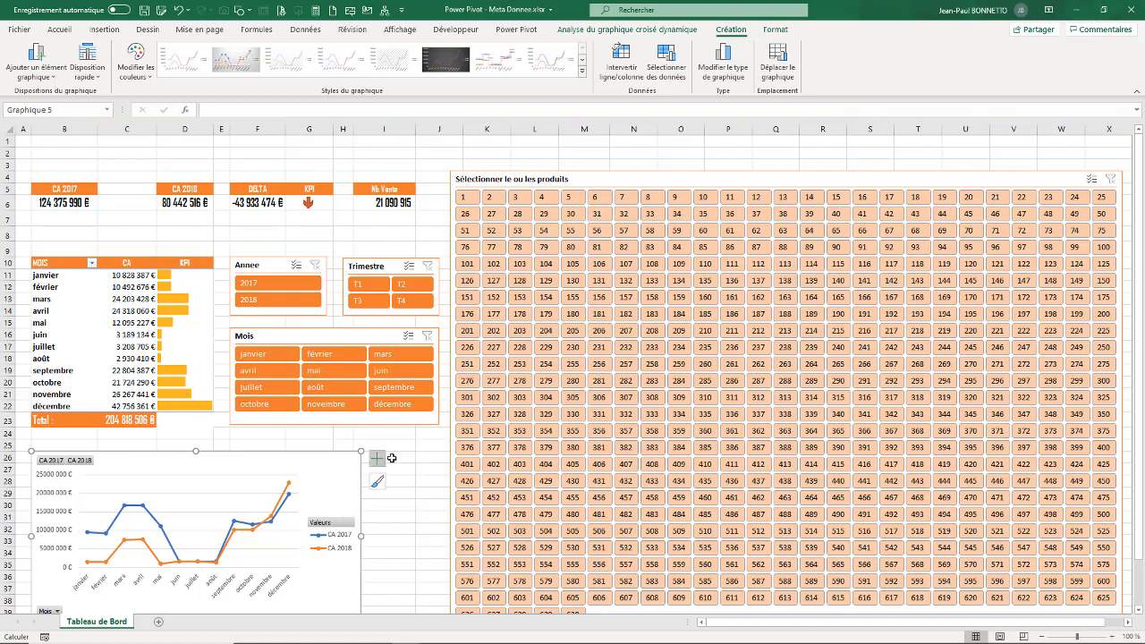
- Enlarge the pivot chart to cover about B25:I40 and hide all its field buttons
scroll(428, 427, "down", 6)
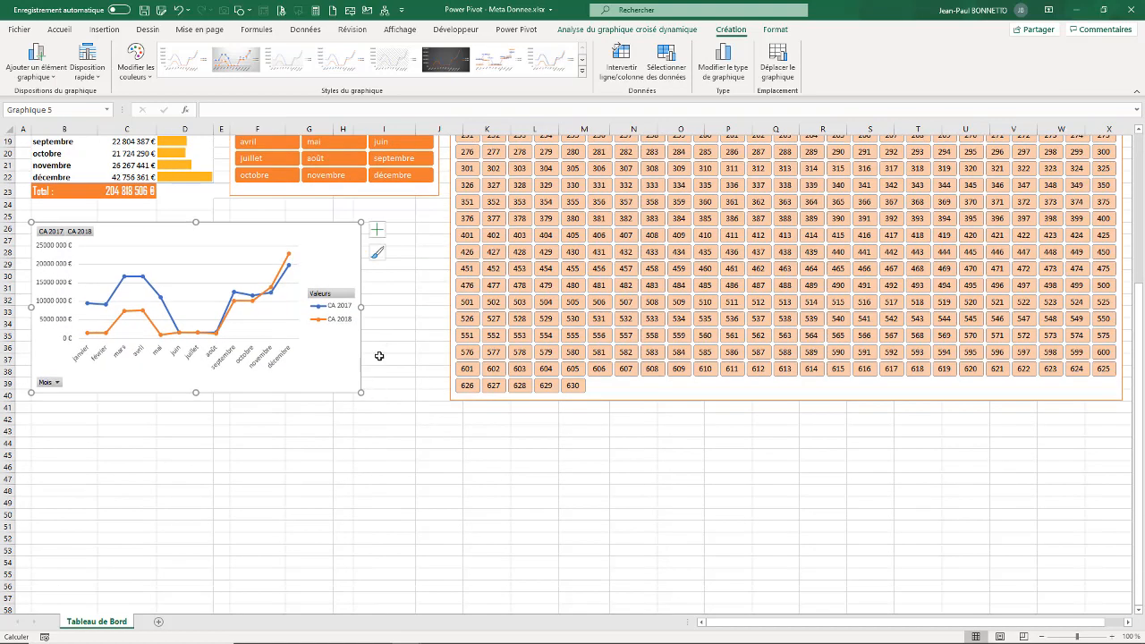
left_click_drag(361, 392, 438, 388)
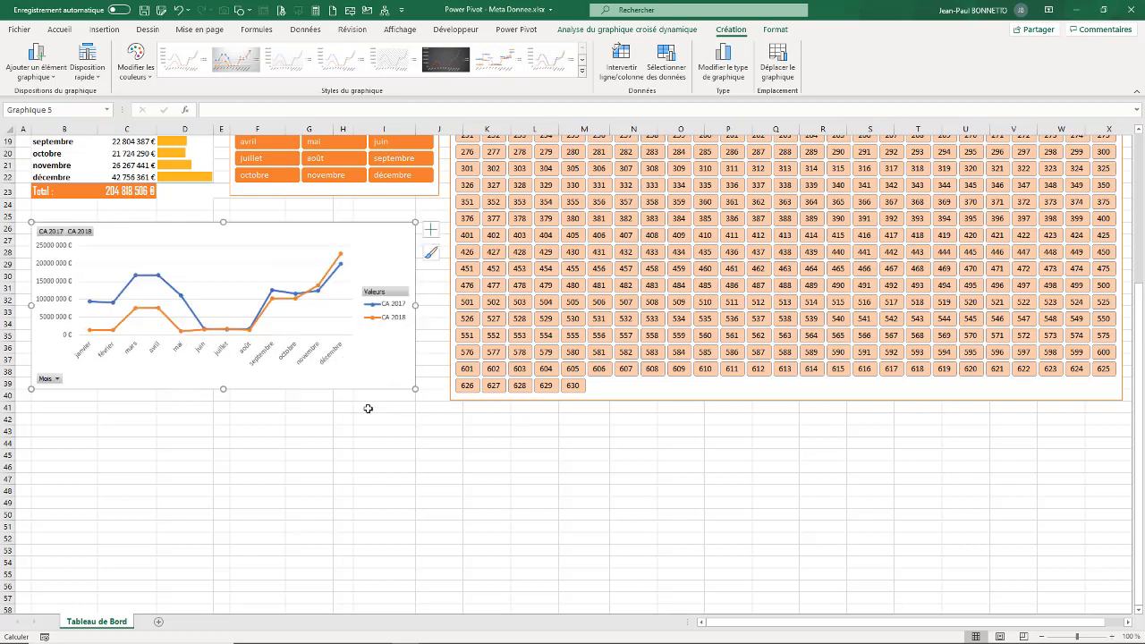
left_click_drag(224, 390, 225, 400)
left_click_drag(224, 219, 224, 210)
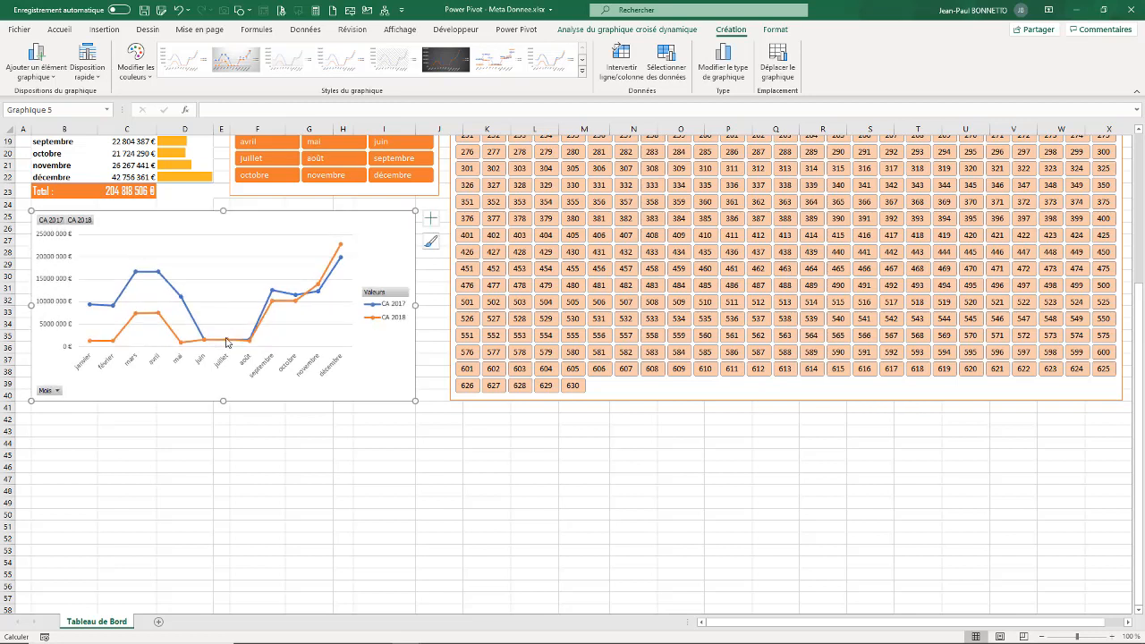
right_click(53, 395)
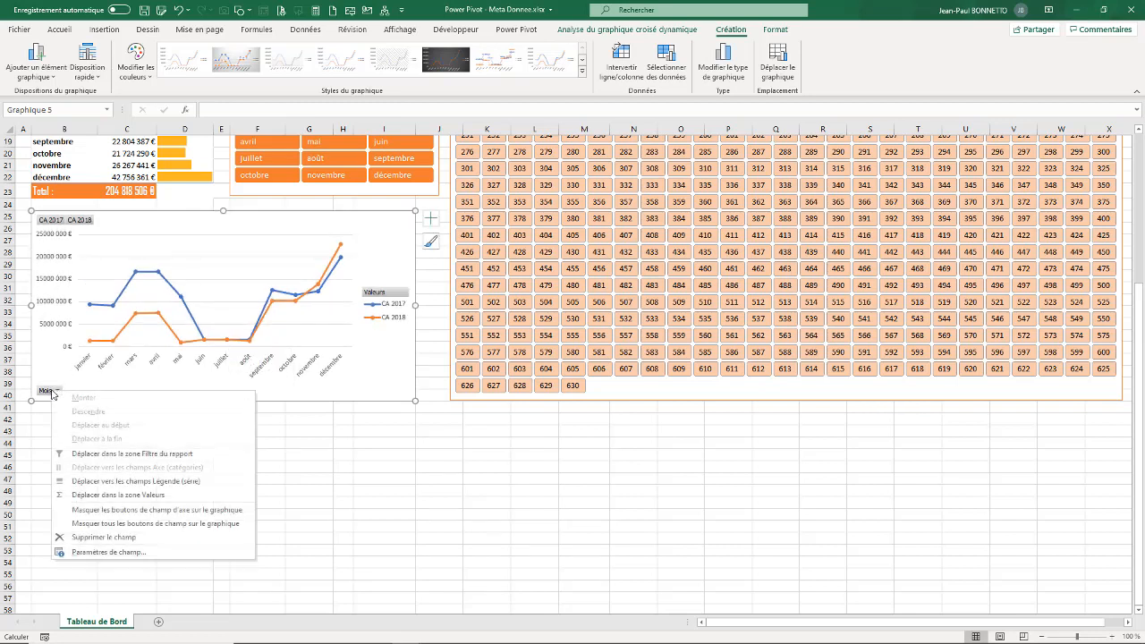
left_click(141, 524)
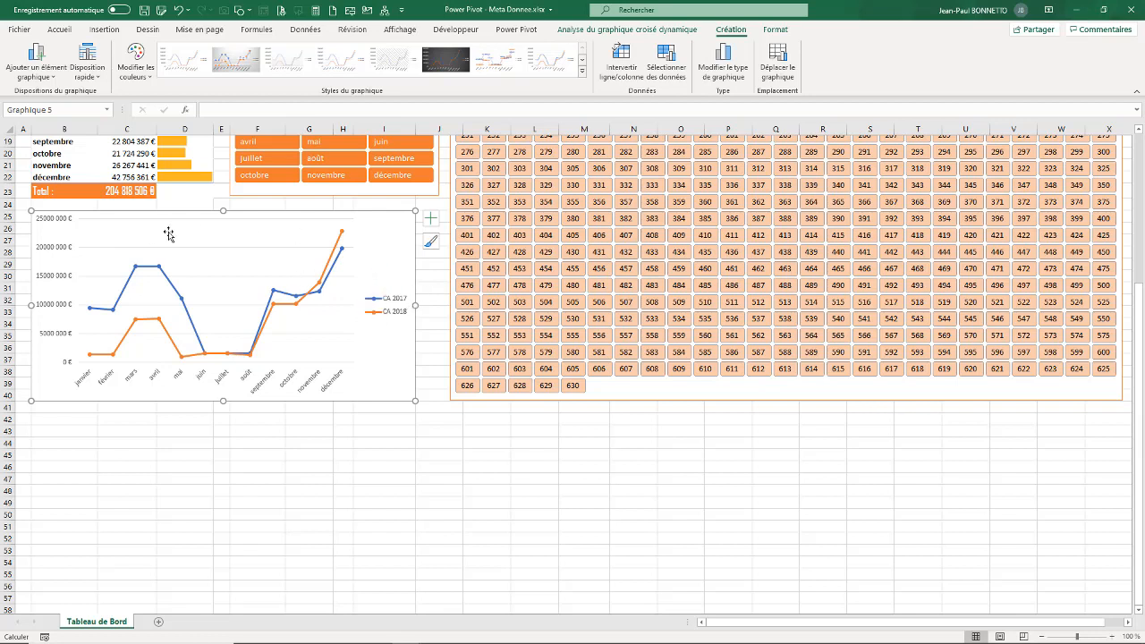
- Set the position of the pivot chart's legend to Haut
right_click(382, 304)
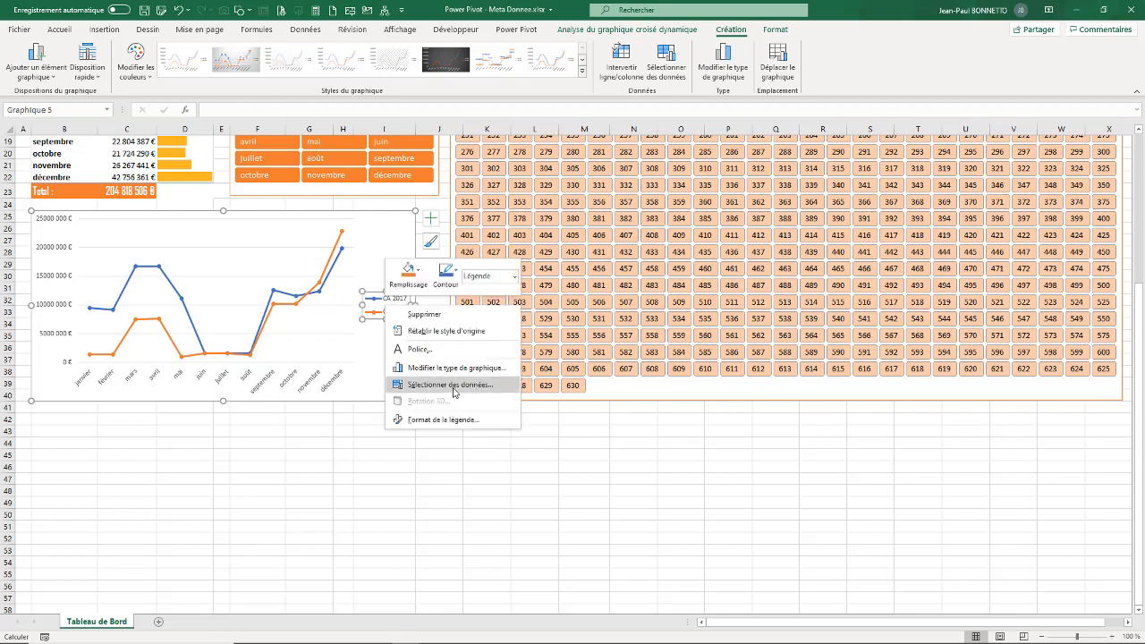
key("Escape")
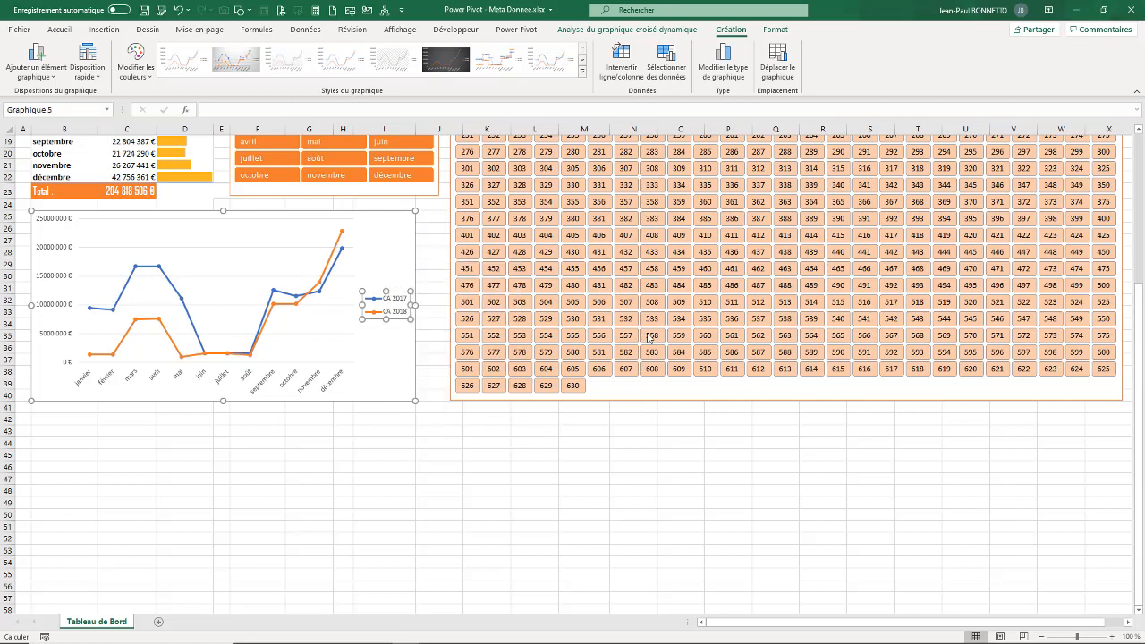
double_click(382, 304)
left_click(1009, 235)
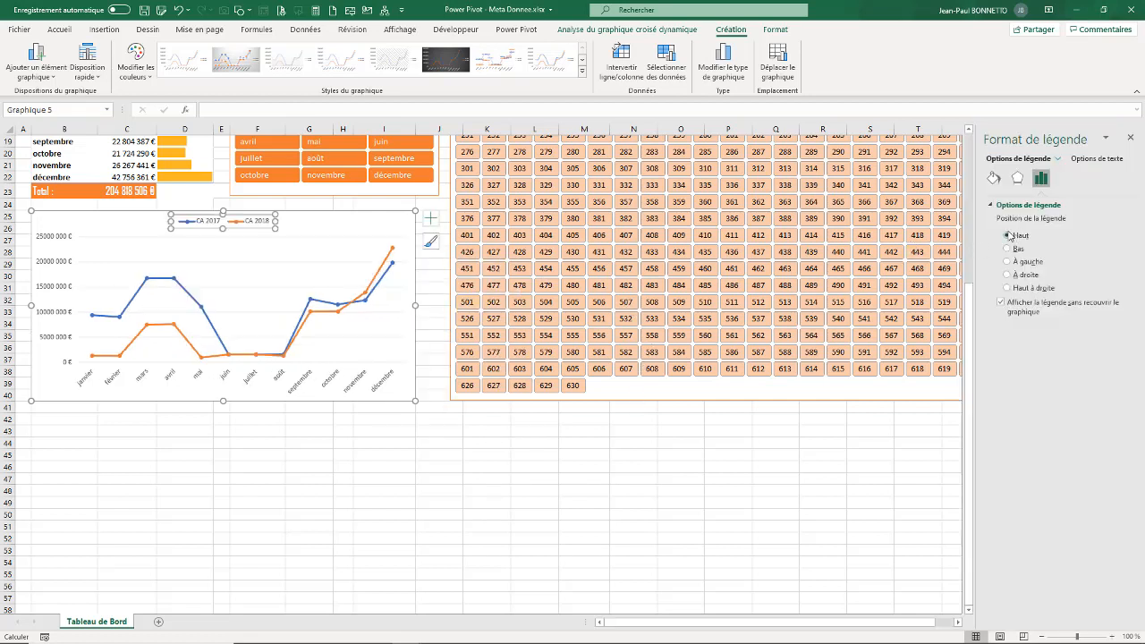
- Format the chart legend's text in bold black Agency FB at size 10
left_click(775, 29)
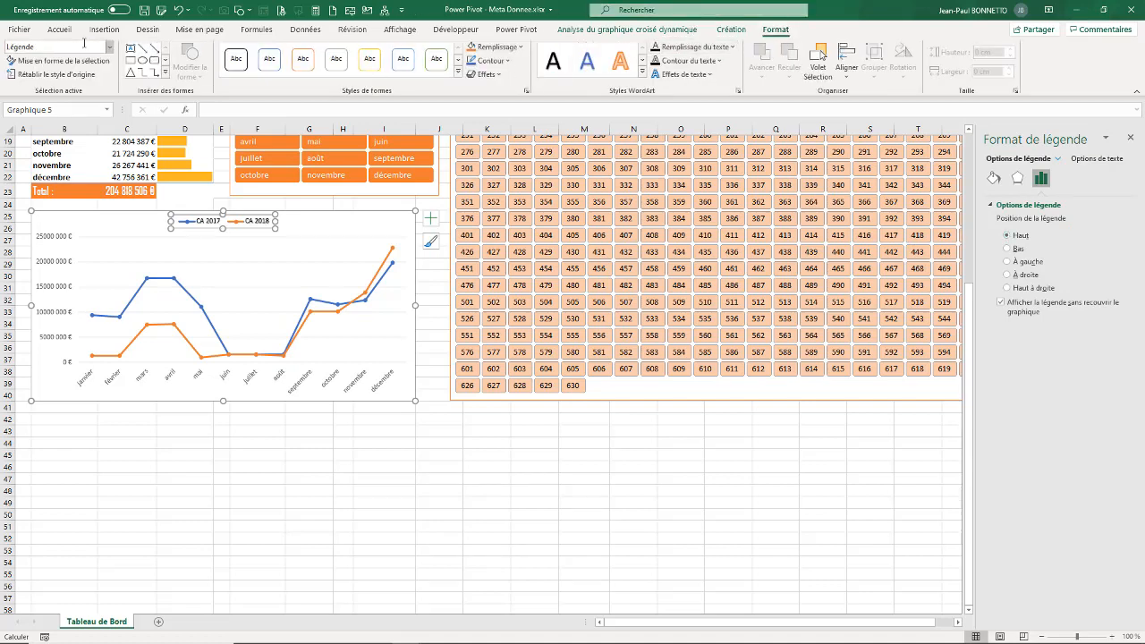
left_click(60, 30)
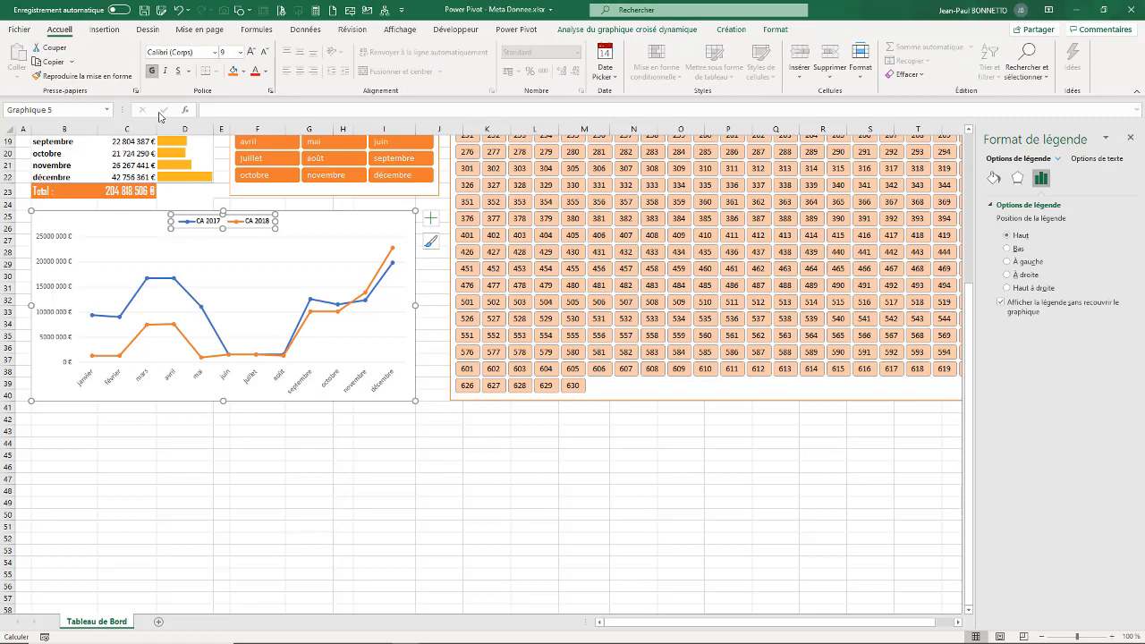
scroll(195, 249, "up", 6)
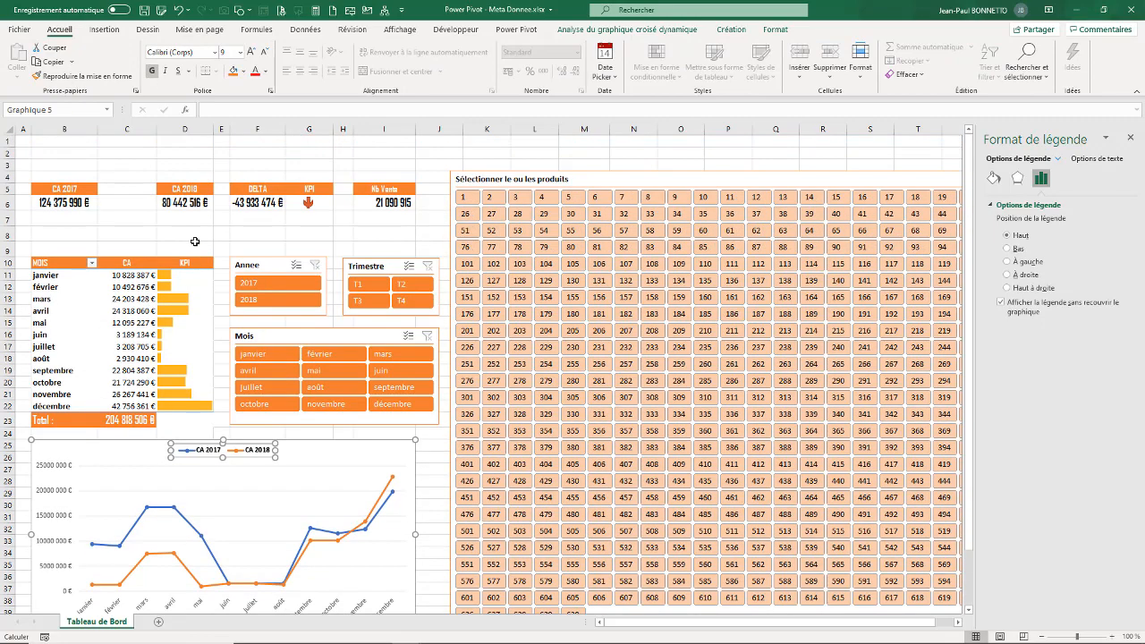
left_click(265, 72)
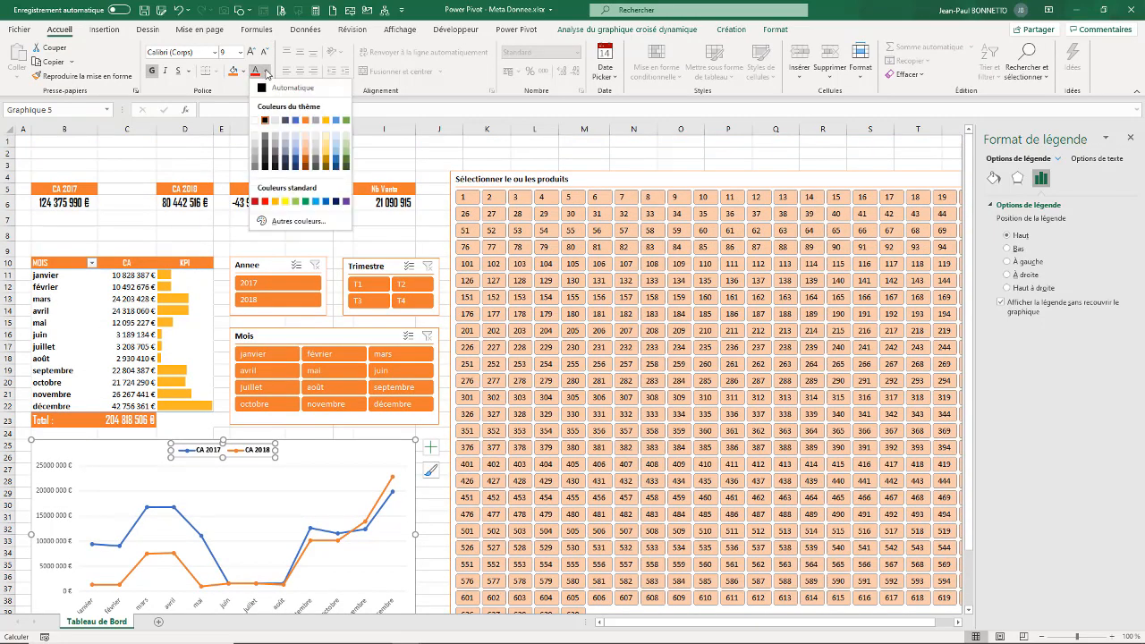
left_click(215, 53)
left_click(215, 52)
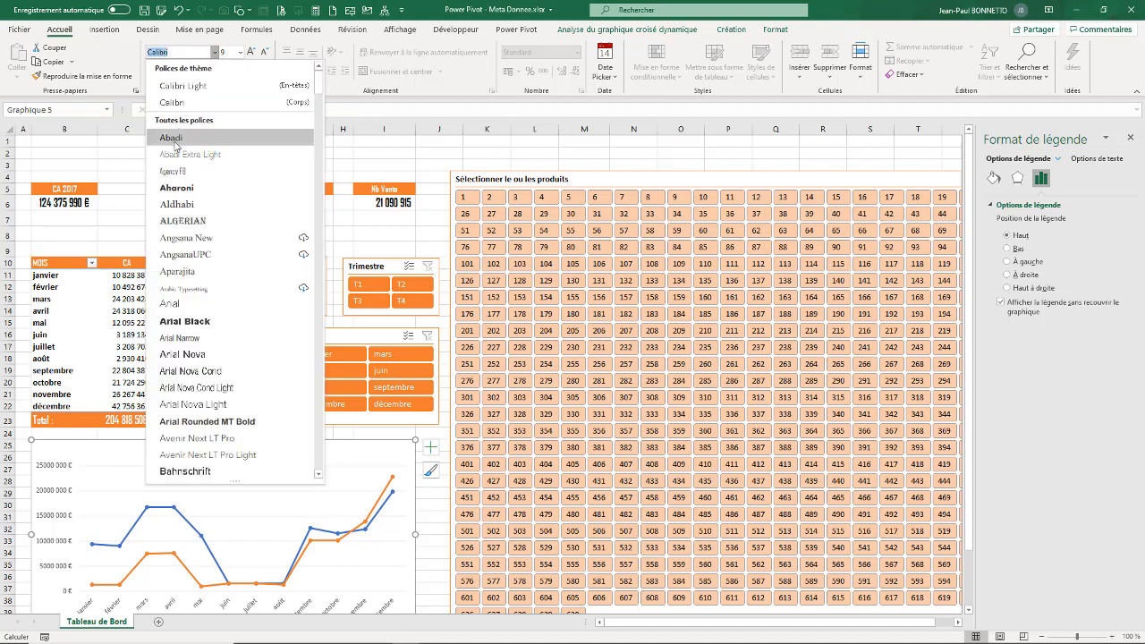
left_click(174, 171)
left_click(250, 52)
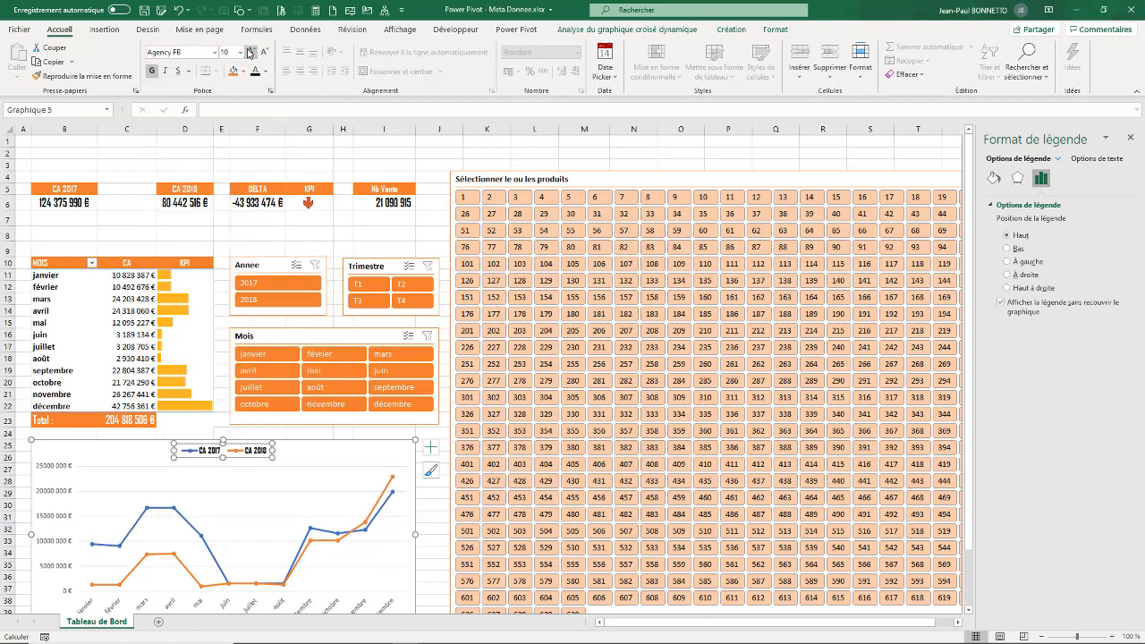
- Open the axis formatting options for the pivot chart's vertical axis
left_click(56, 493)
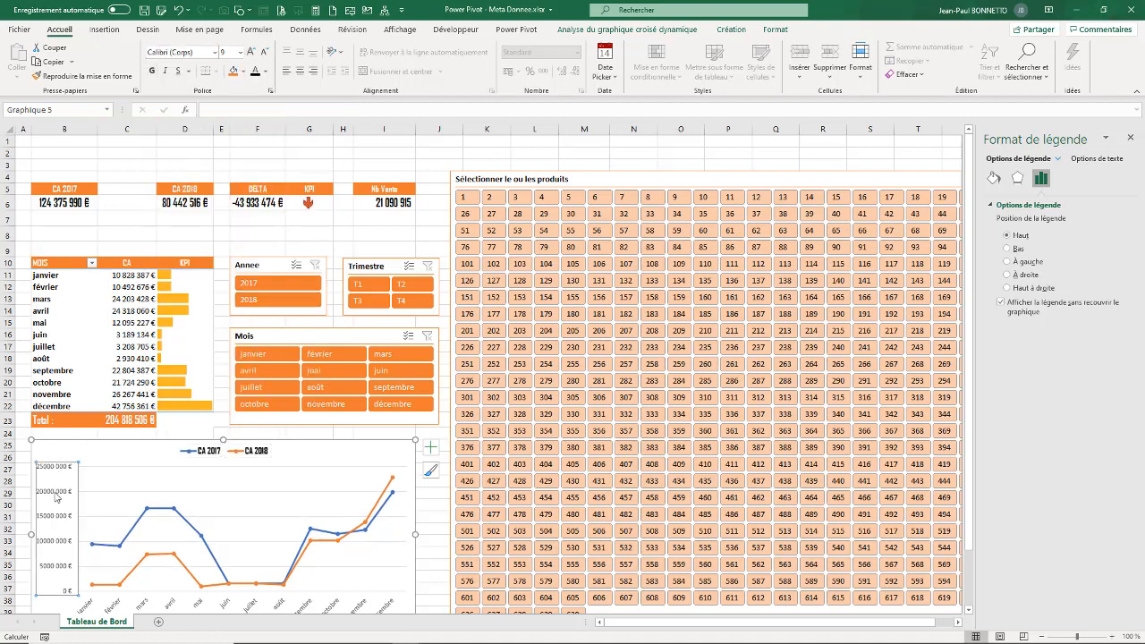
right_click(56, 498)
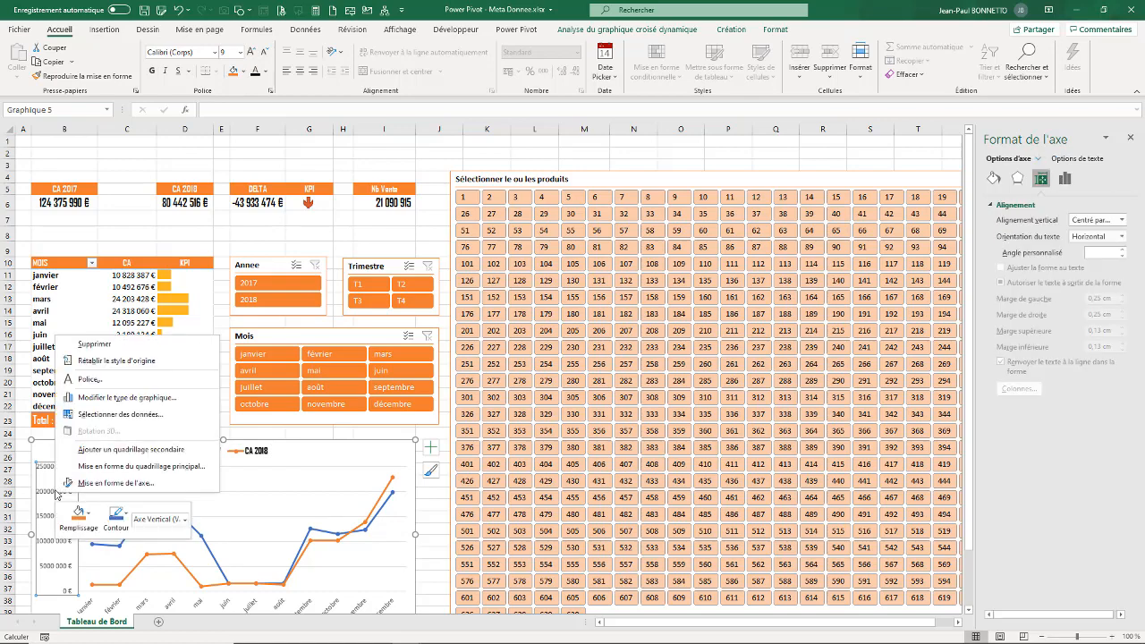
left_click(107, 484)
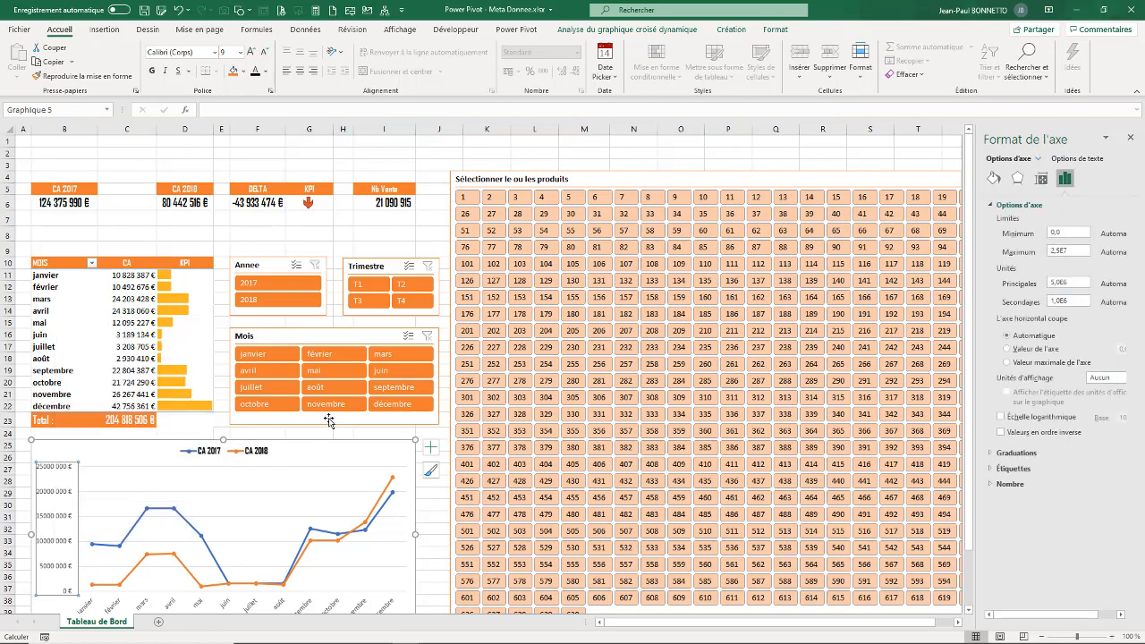
scroll(329, 416, "down", 6)
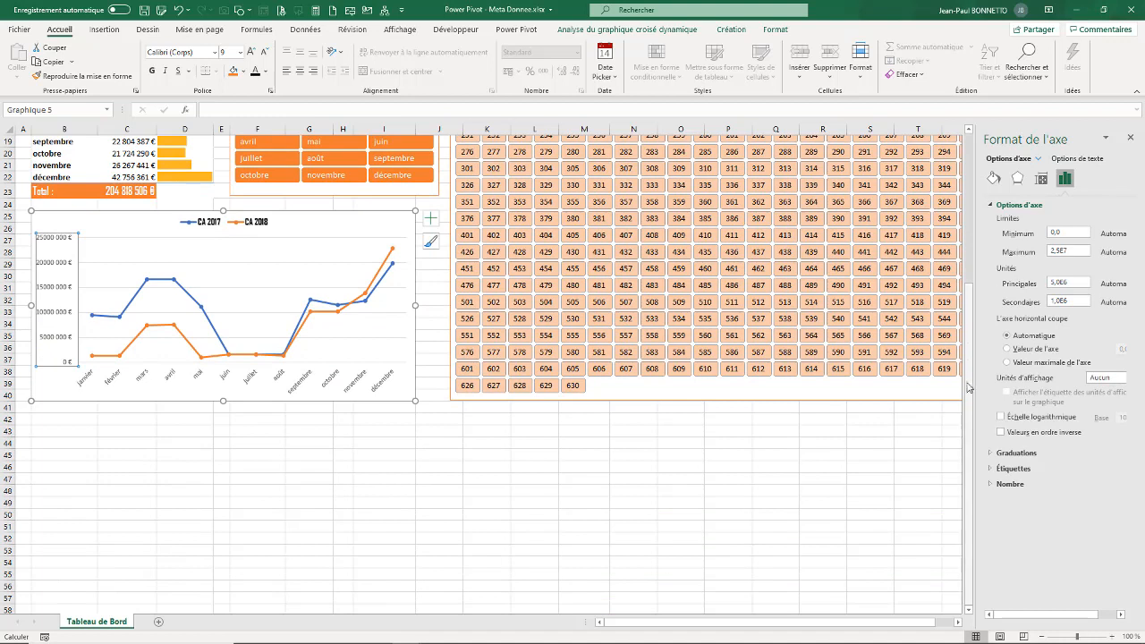
- Try a logarithmic scale on the chart's vertical axis
left_click(1008, 418)
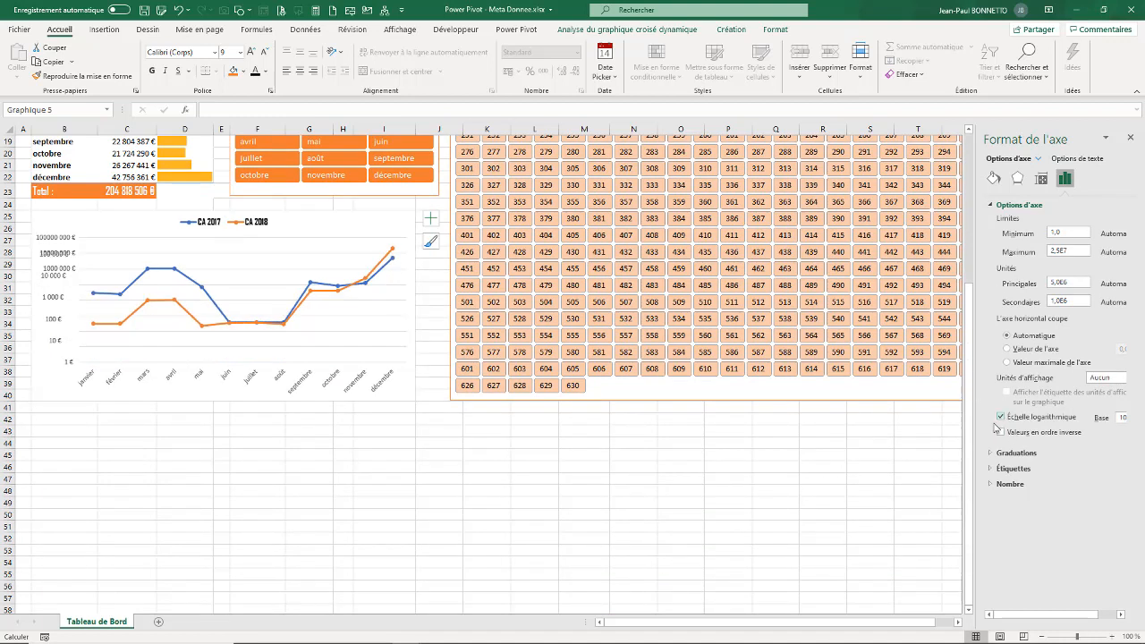
left_click_drag(976, 432, 872, 432)
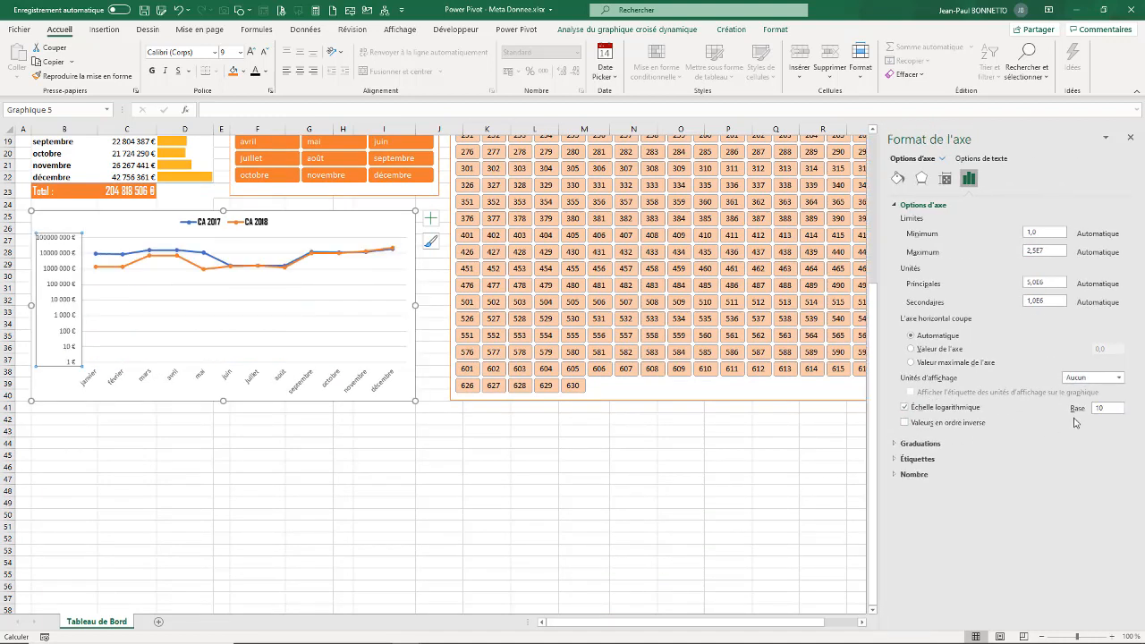
left_click(905, 408)
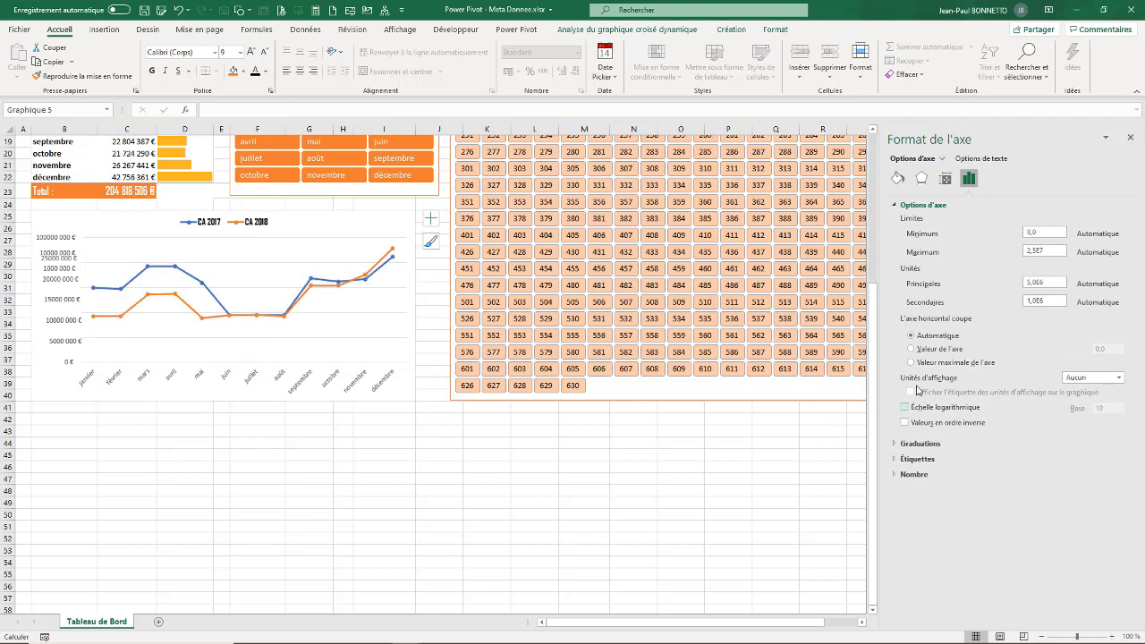
- Set the vertical axis's display units to Milliers
left_click(1118, 378)
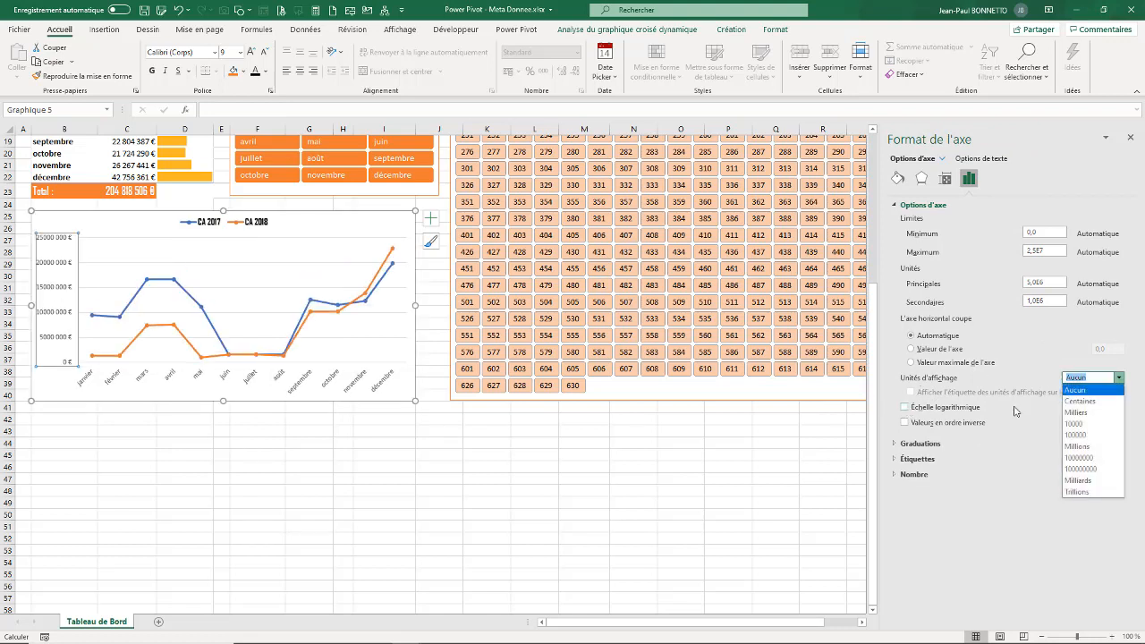
left_click(1082, 414)
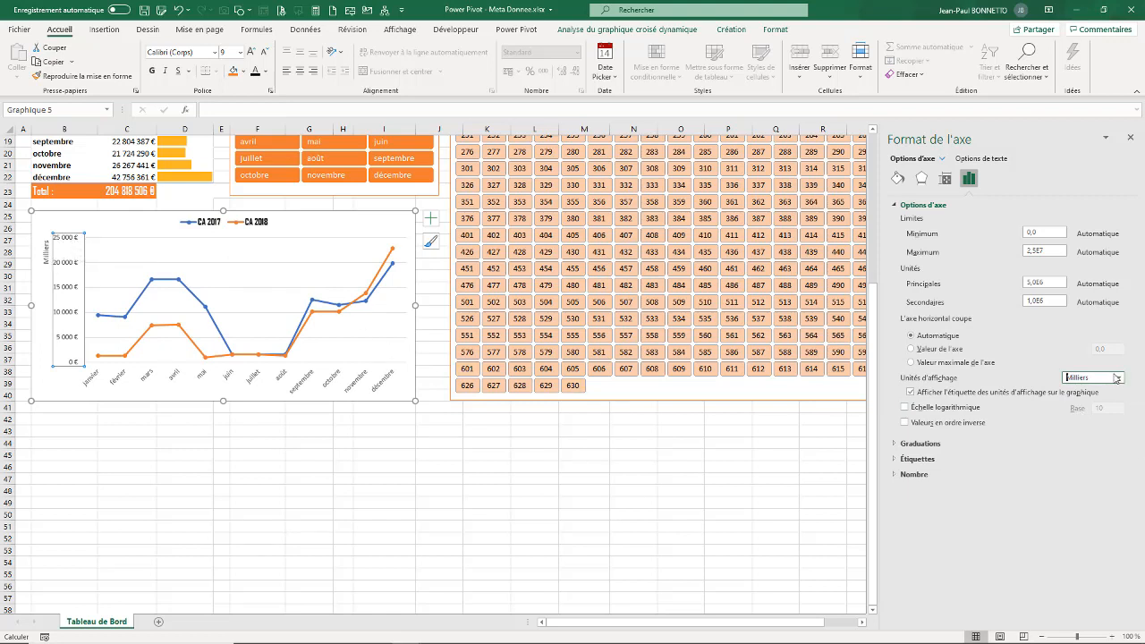
- Set the vertical axis's display units to Millions and format its labels in bold Agency FB at size 11
left_click(1118, 378)
left_click(1087, 447)
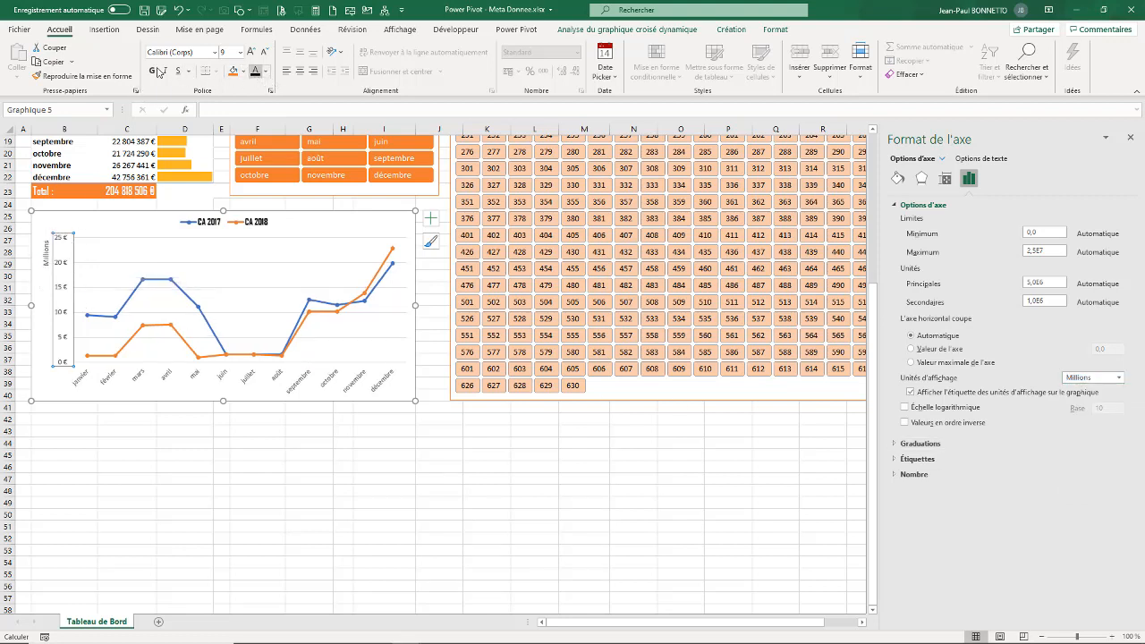
left_click(215, 52)
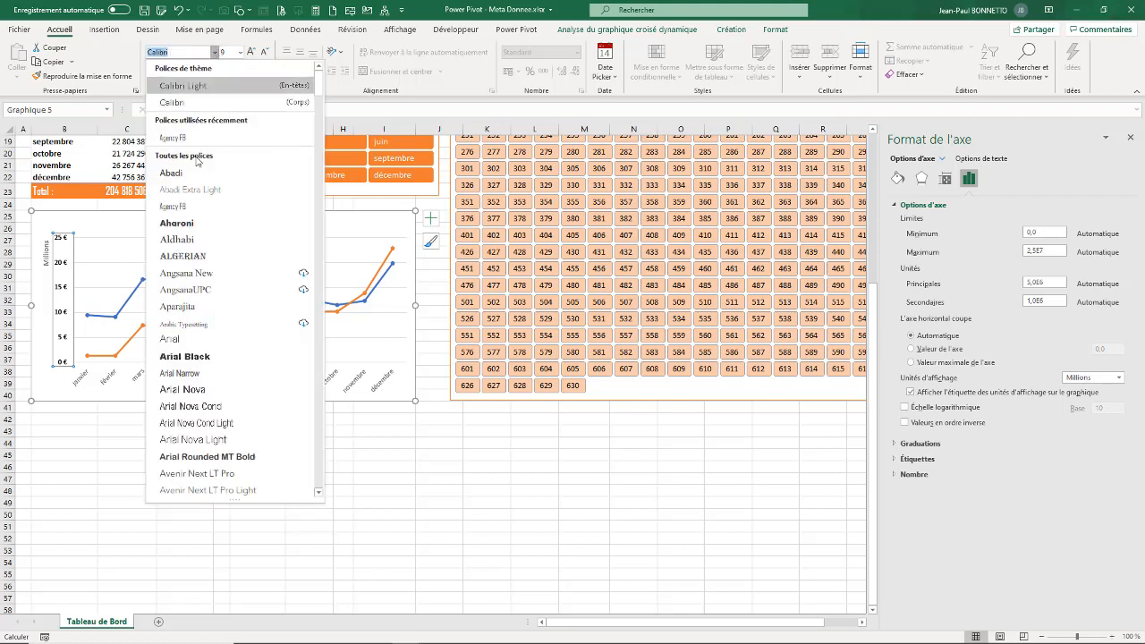
left_click(172, 205)
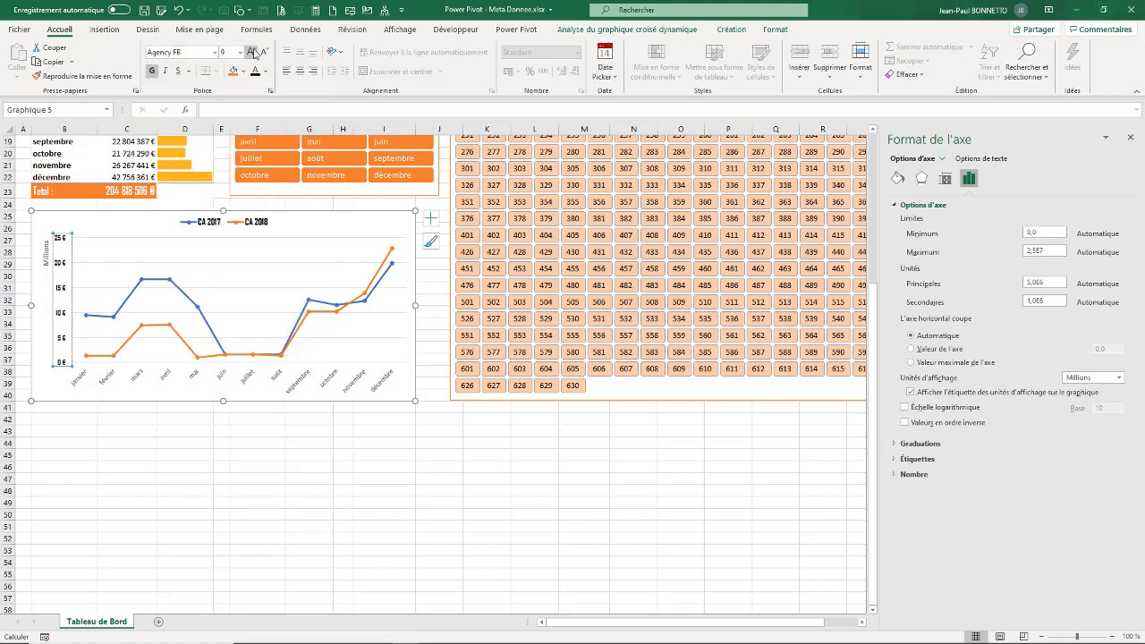
left_click(254, 52)
left_click(253, 52)
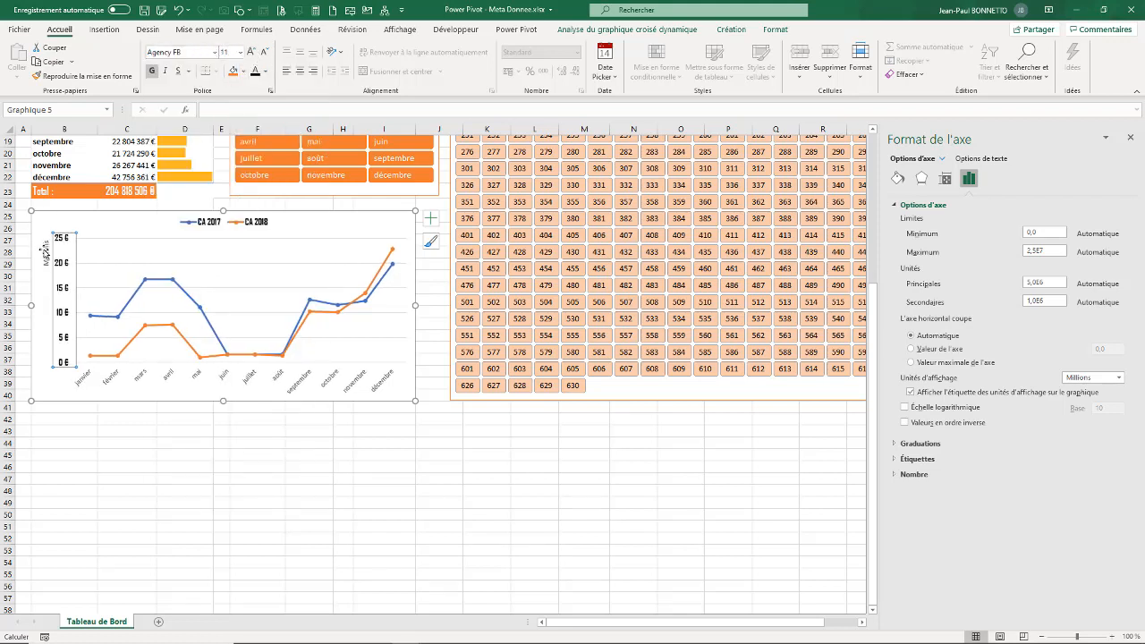
- Make the vertical axis's Millions unit label bold at size 10.5
left_click(44, 253)
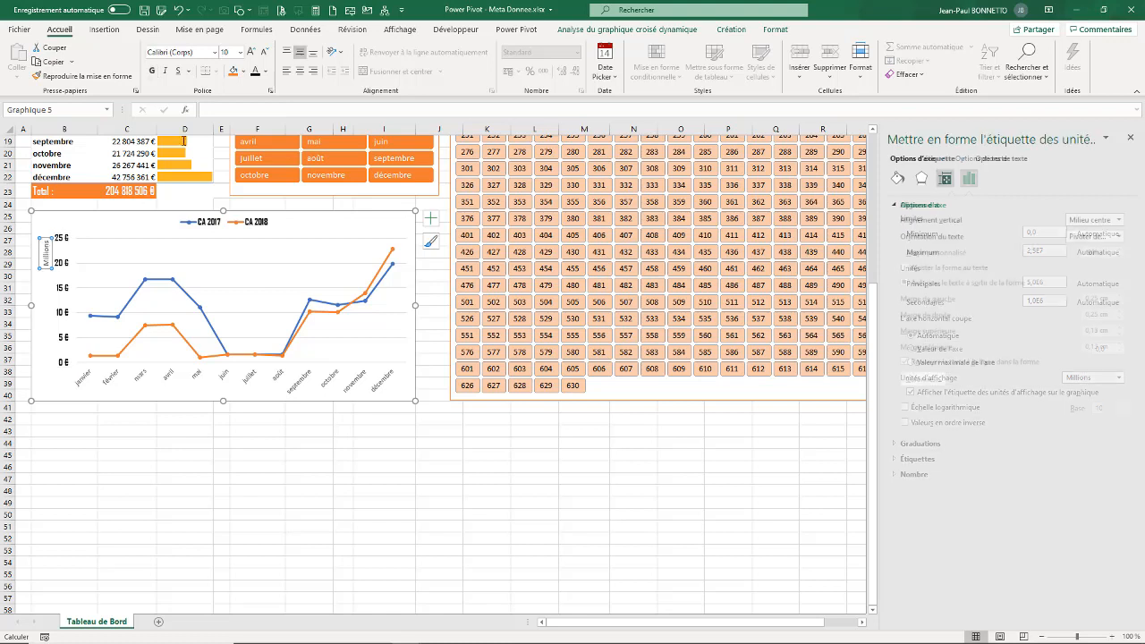
left_click(152, 72)
left_click(251, 52)
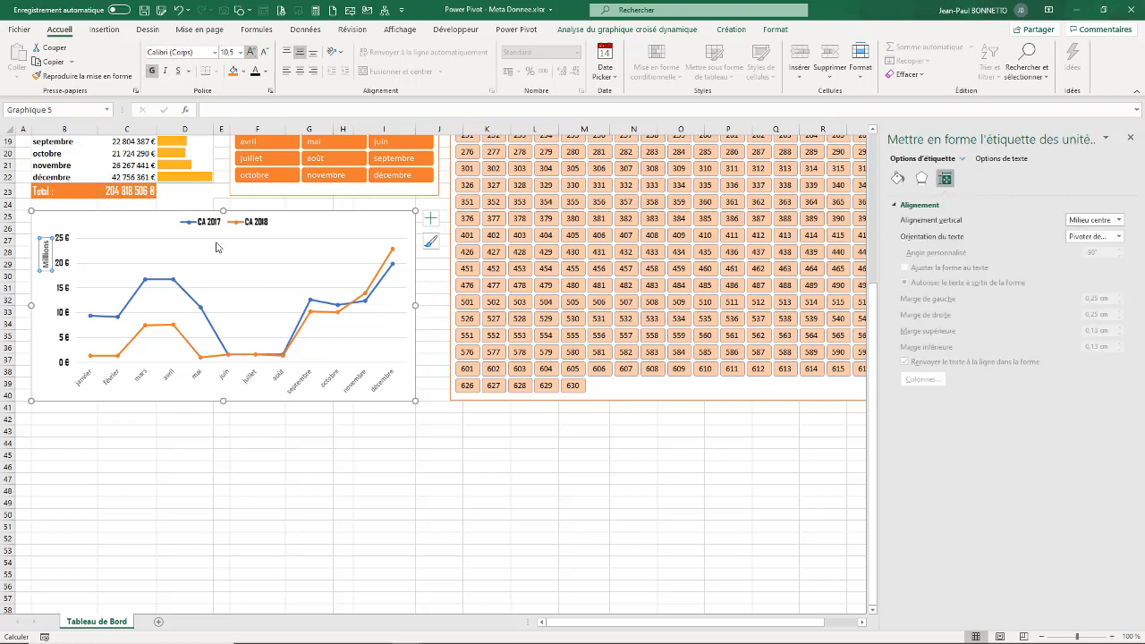
- Format the month labels on the chart's horizontal axis in bold Agency FB at size 12
left_click(116, 380)
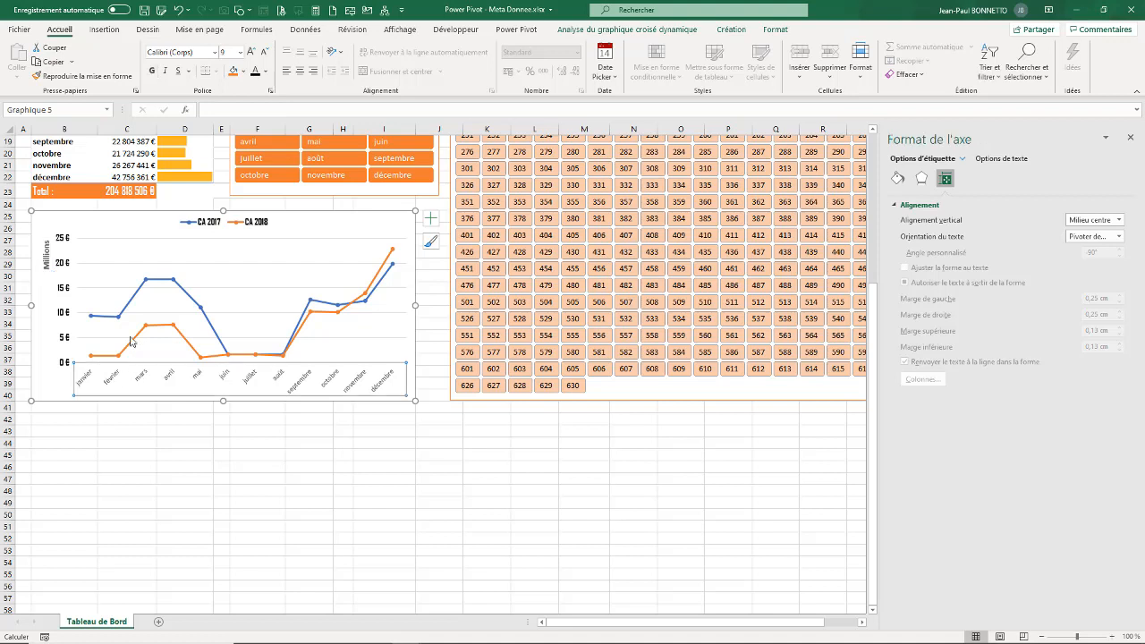
left_click(152, 72)
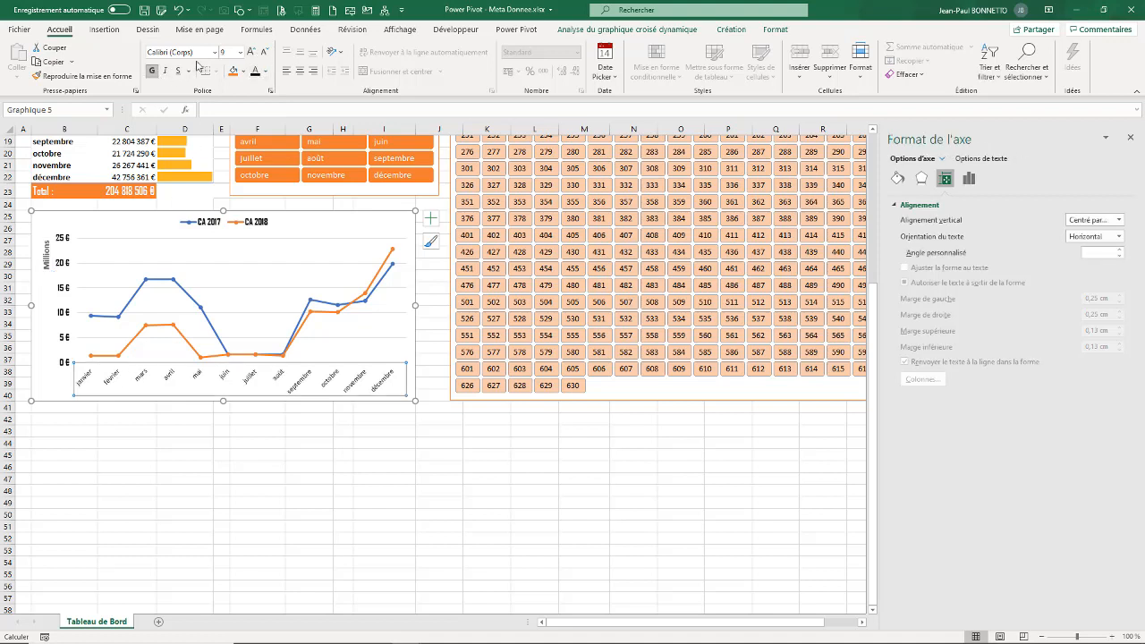
left_click(214, 52)
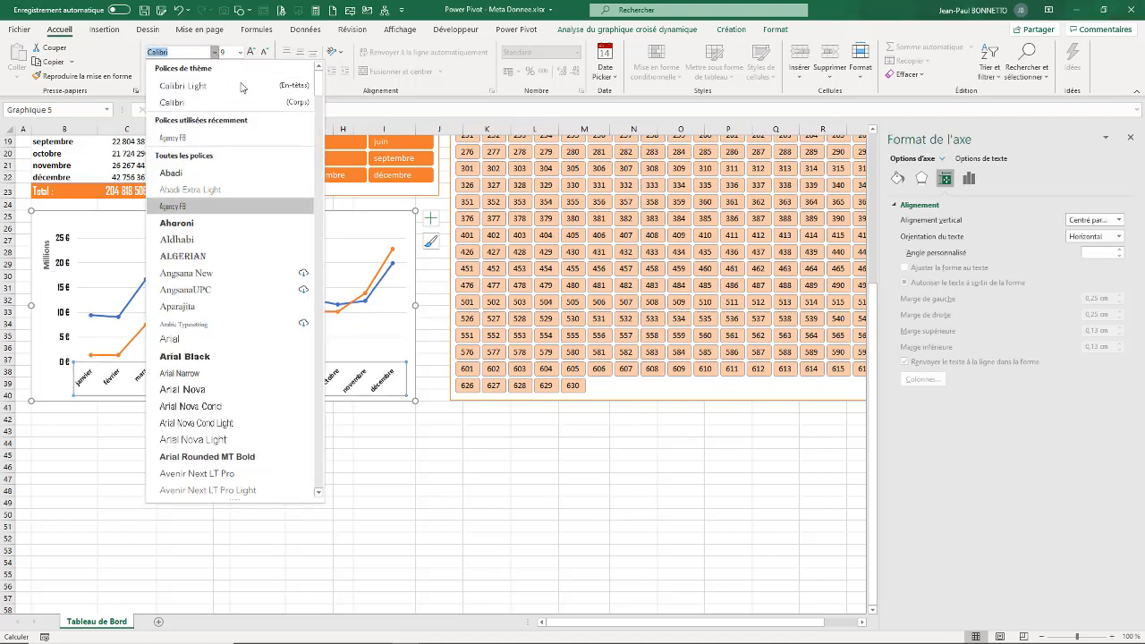
left_click(170, 208)
left_click(253, 52)
left_click(254, 52)
left_click(253, 52)
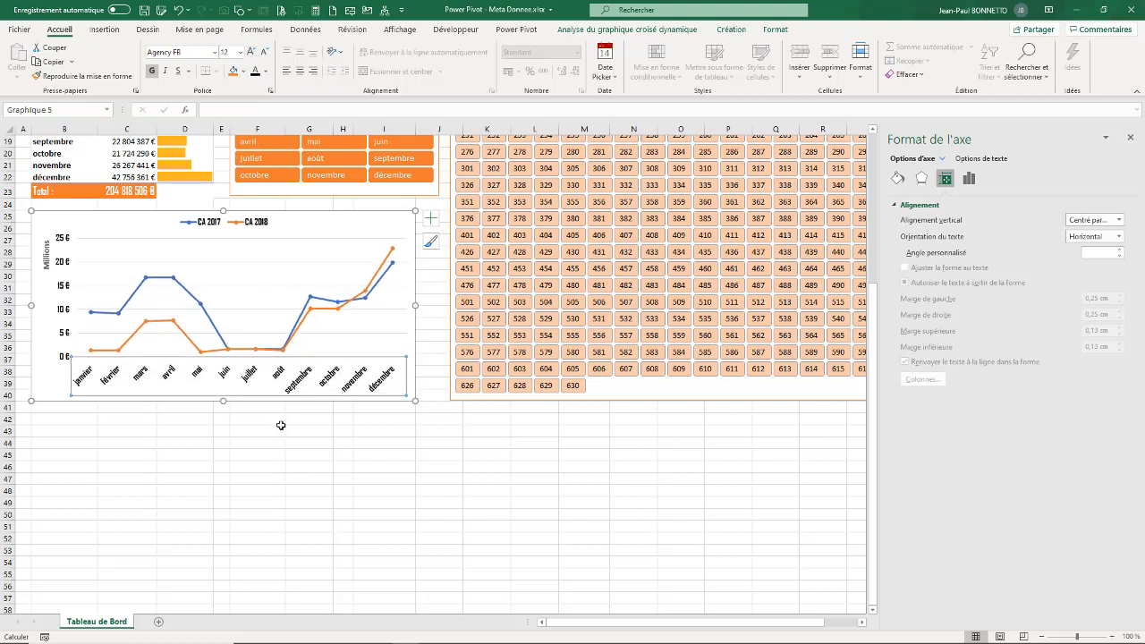
- Widen the pivot chart to about the edge of the month slicer above it and add a chart title
left_click_drag(415, 305, 436, 305)
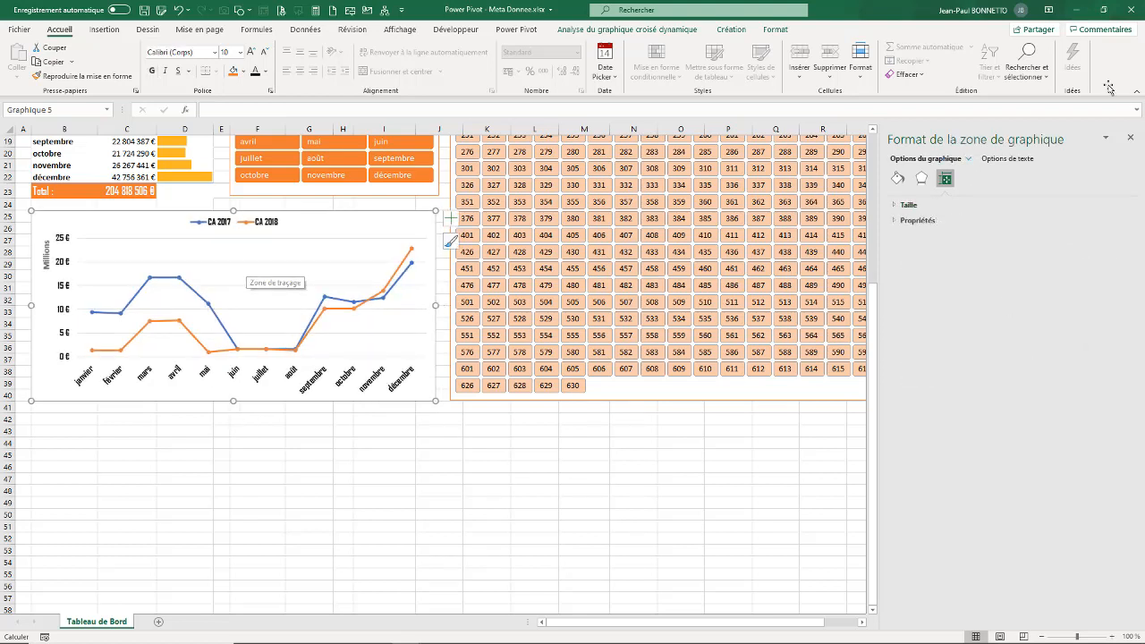
left_click(1131, 136)
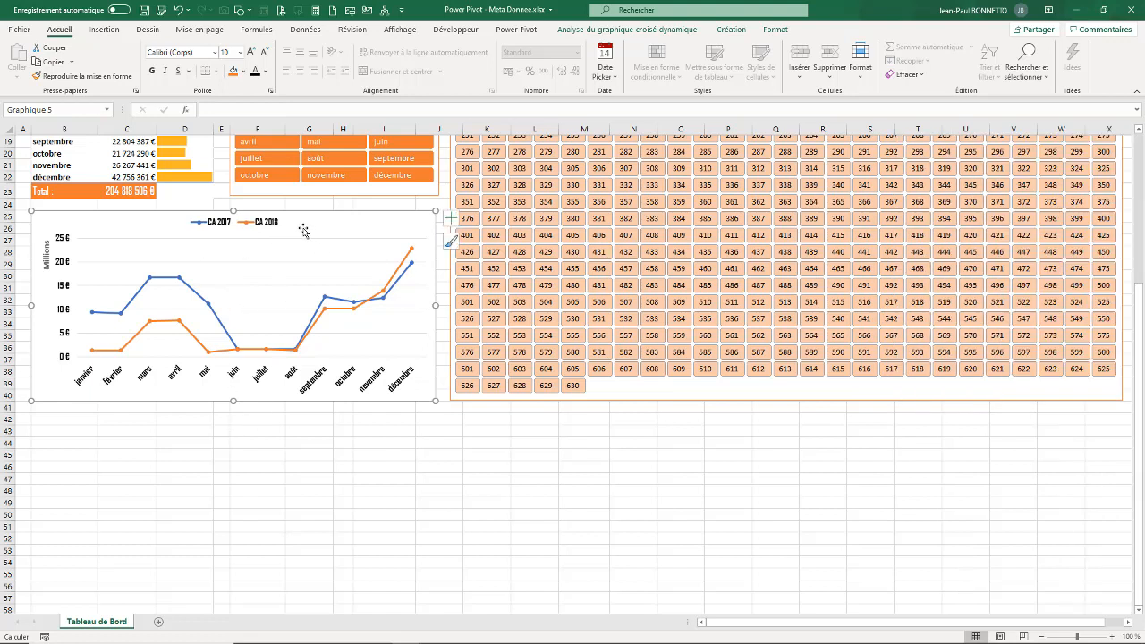
left_click(450, 218)
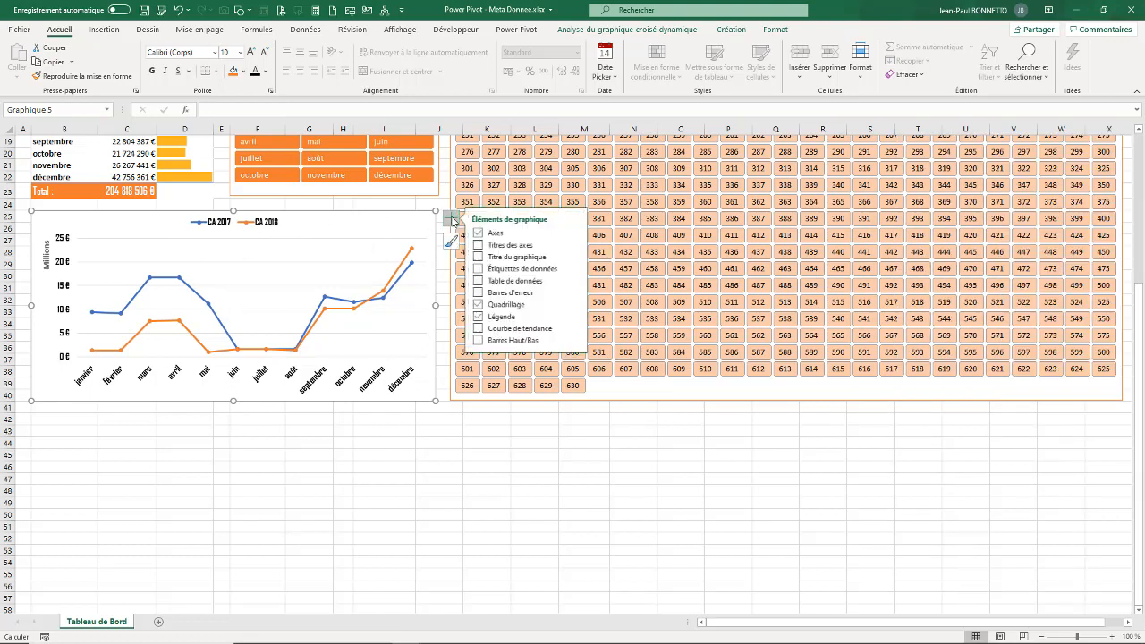
left_click(481, 257)
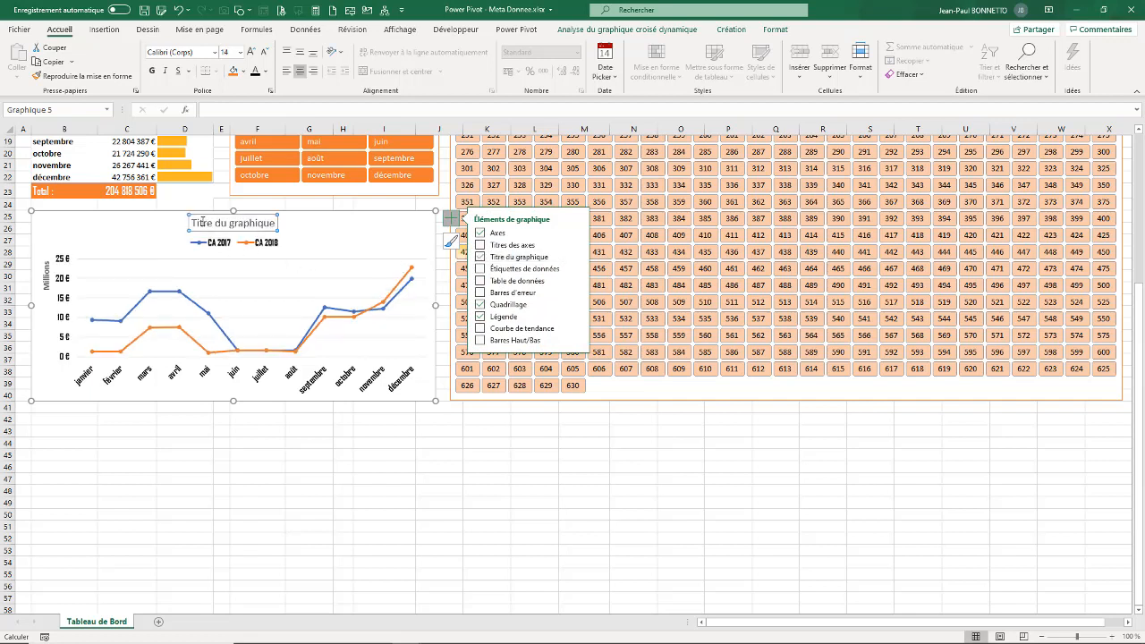
- Replace the placeholder chart title with "Evolution Année 2017 vs 2018"
double_click(197, 223)
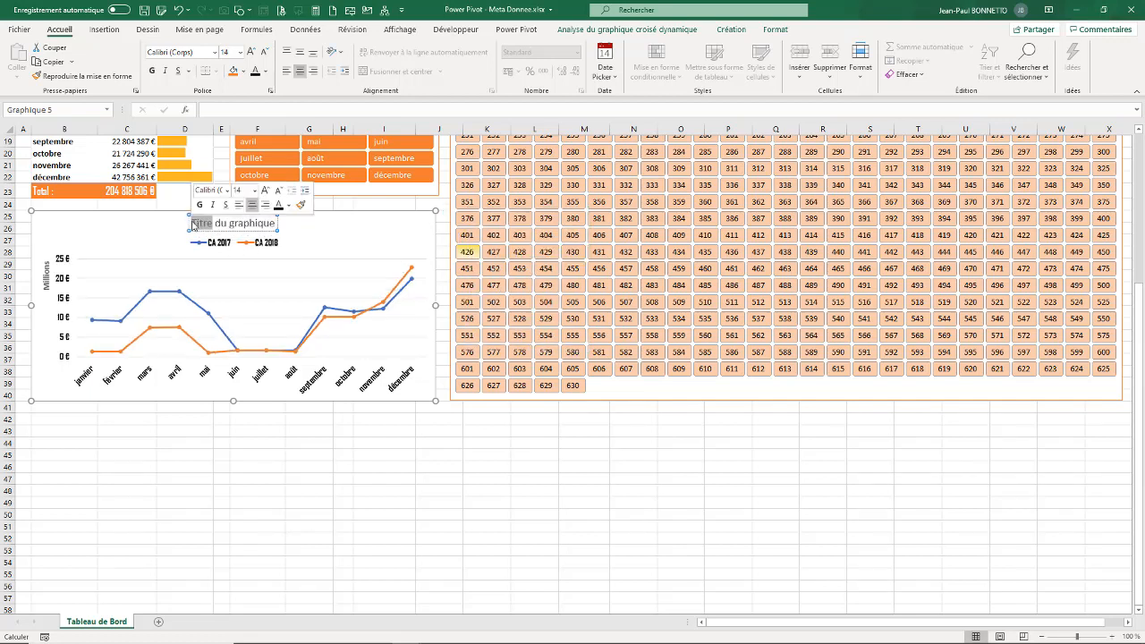
type("Évolu")
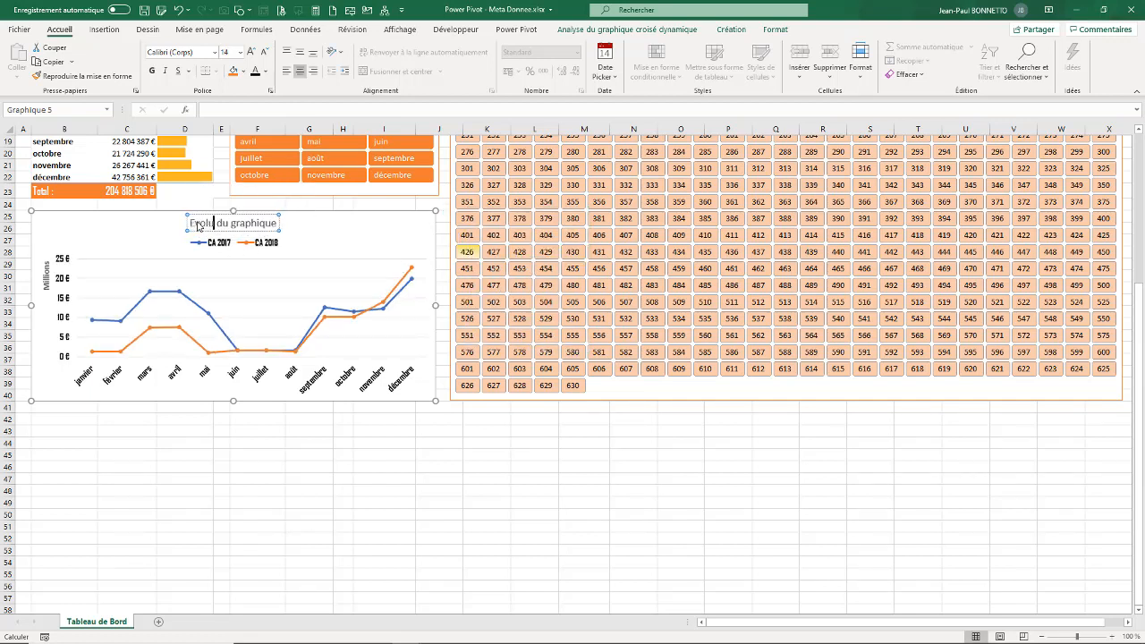
type("tion")
type(" Anné")
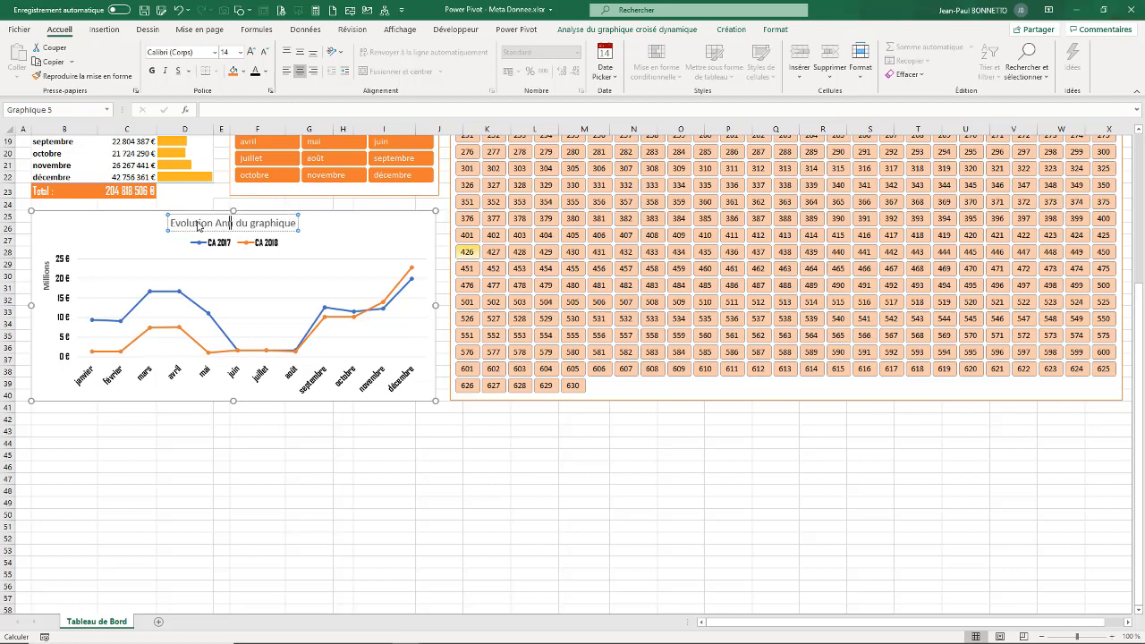
type("e ")
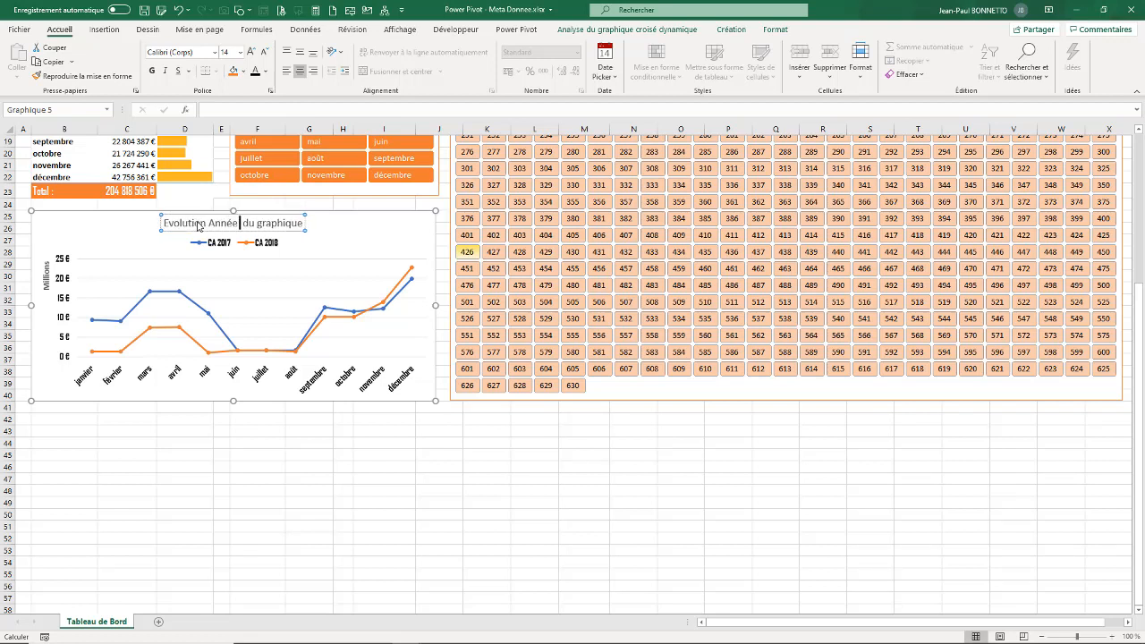
type("2017")
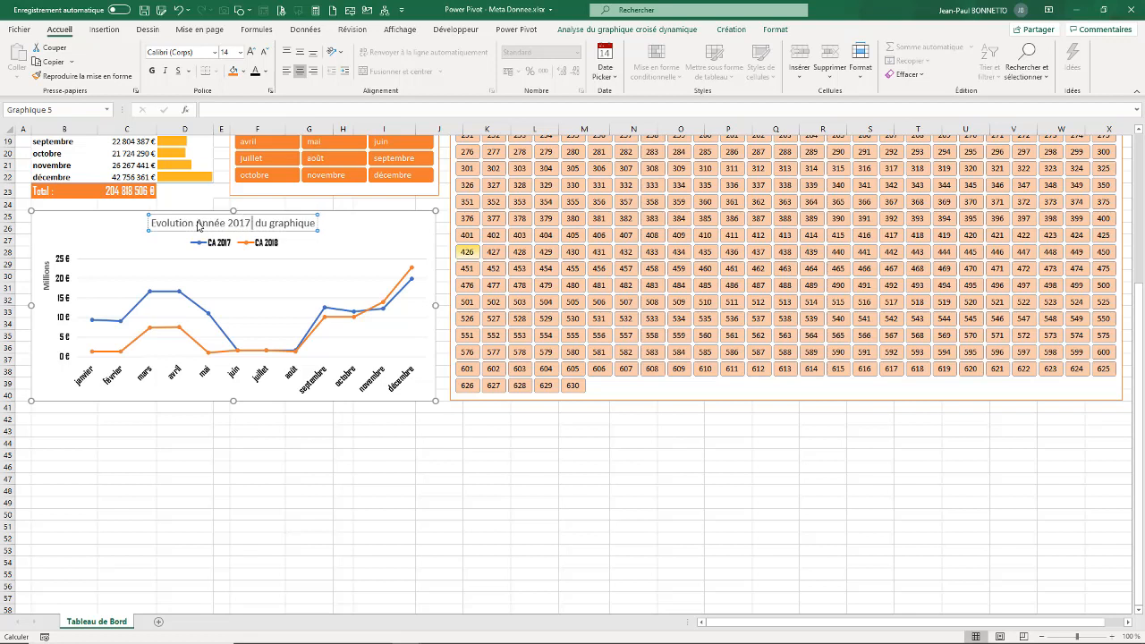
type(" vs 2018")
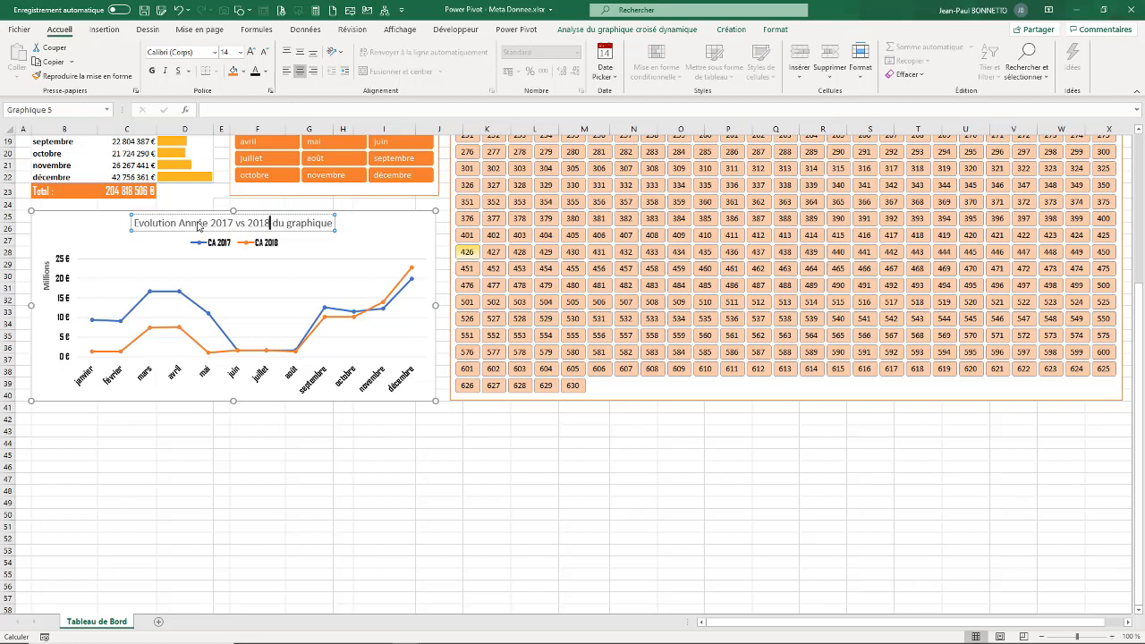
key("Delete")
key("Delete")
key("Delete")
key("Delete")
key("Delete")
key("Delete")
key("Delete")
key("Delete")
key("Delete")
key("Delete")
key("Delete")
key("Delete")
key("Delete")
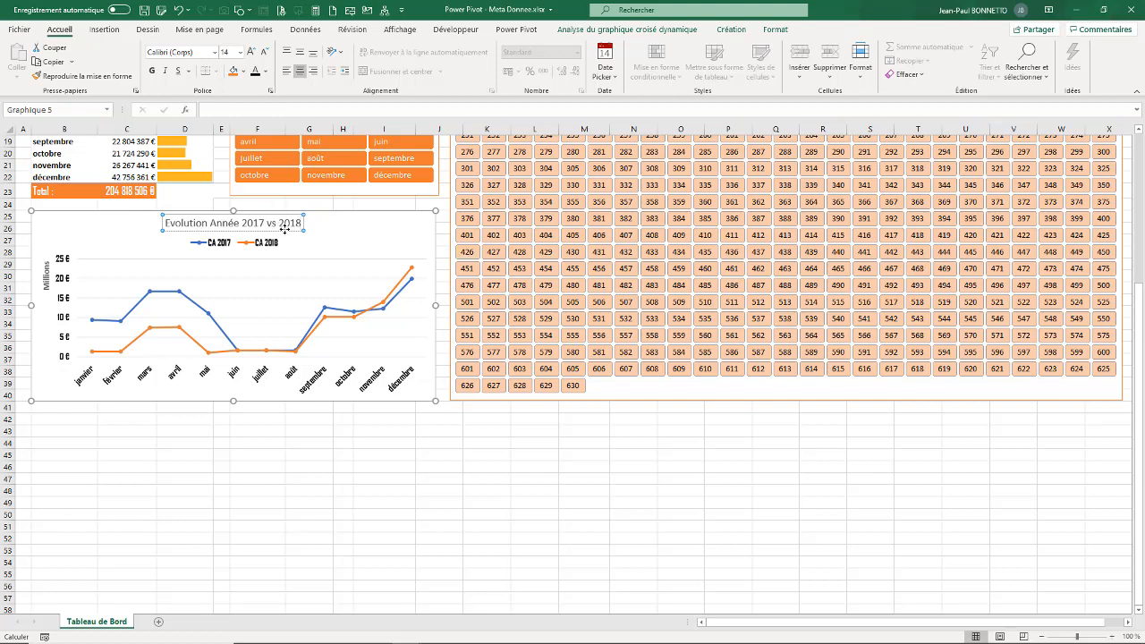
- Format the chart title in bold Agency FB at size 18
left_click(774, 30)
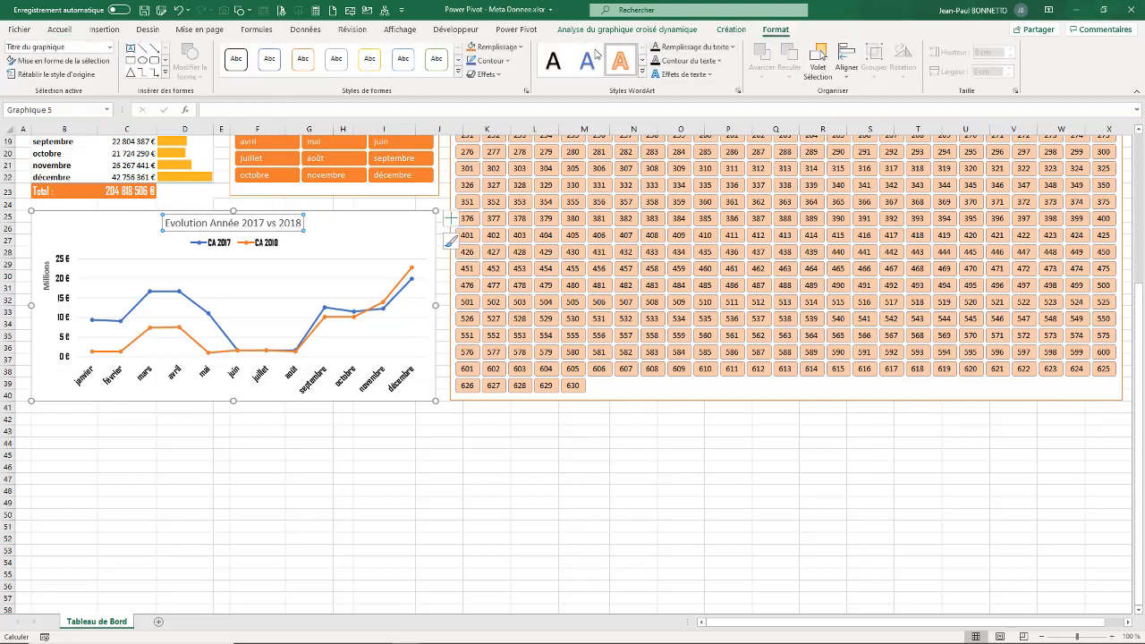
left_click(59, 30)
left_click(151, 69)
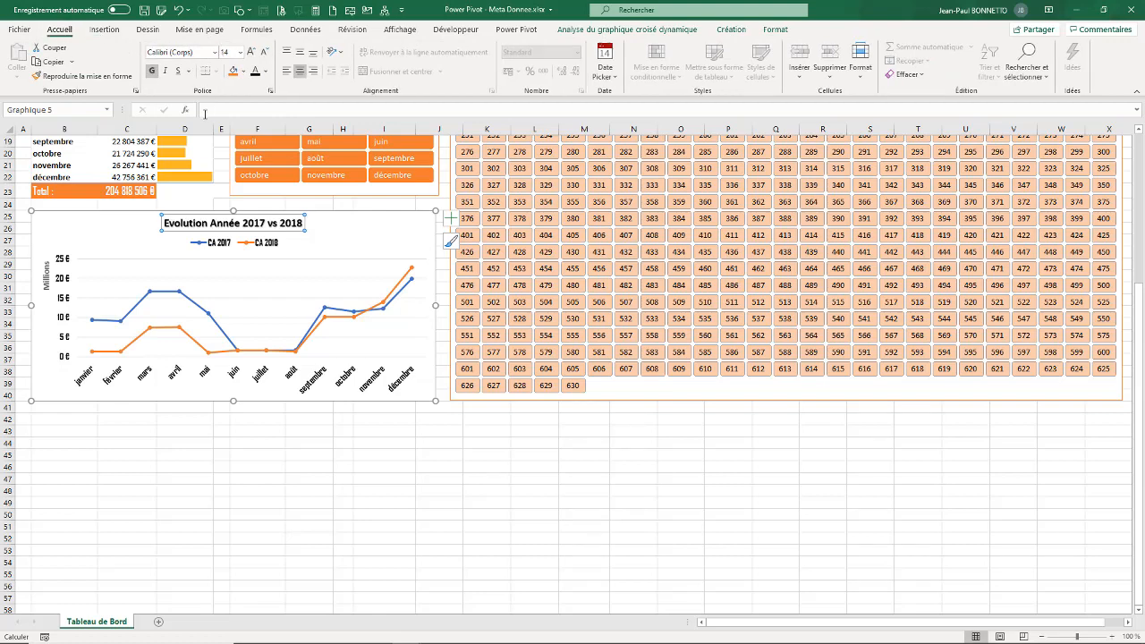
left_click(214, 52)
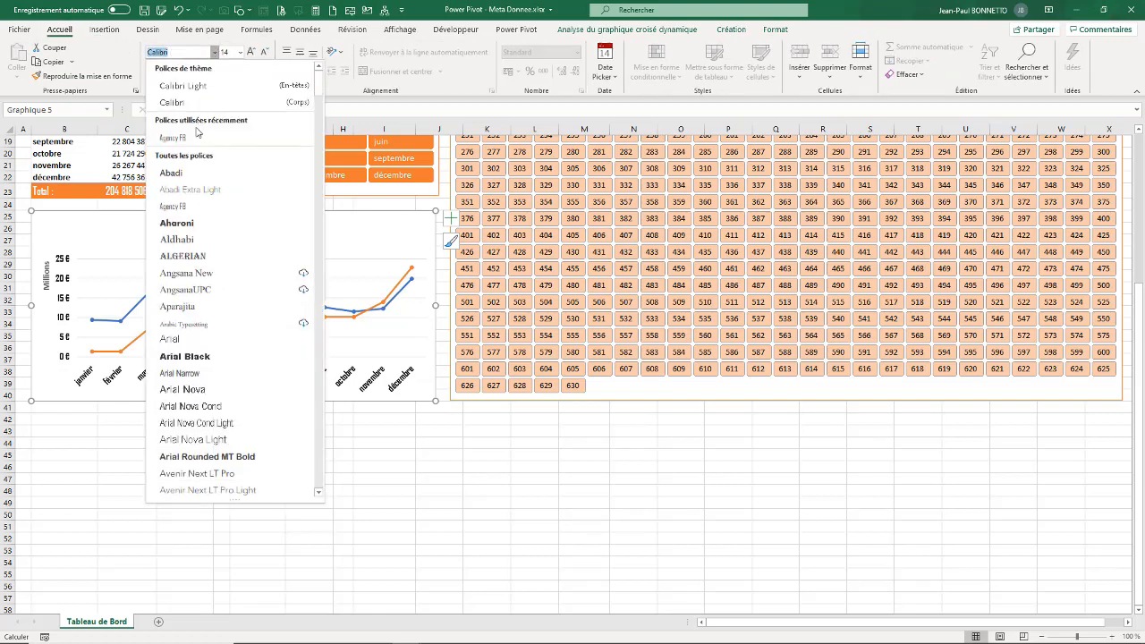
left_click(173, 207)
left_click(251, 52)
left_click(251, 52)
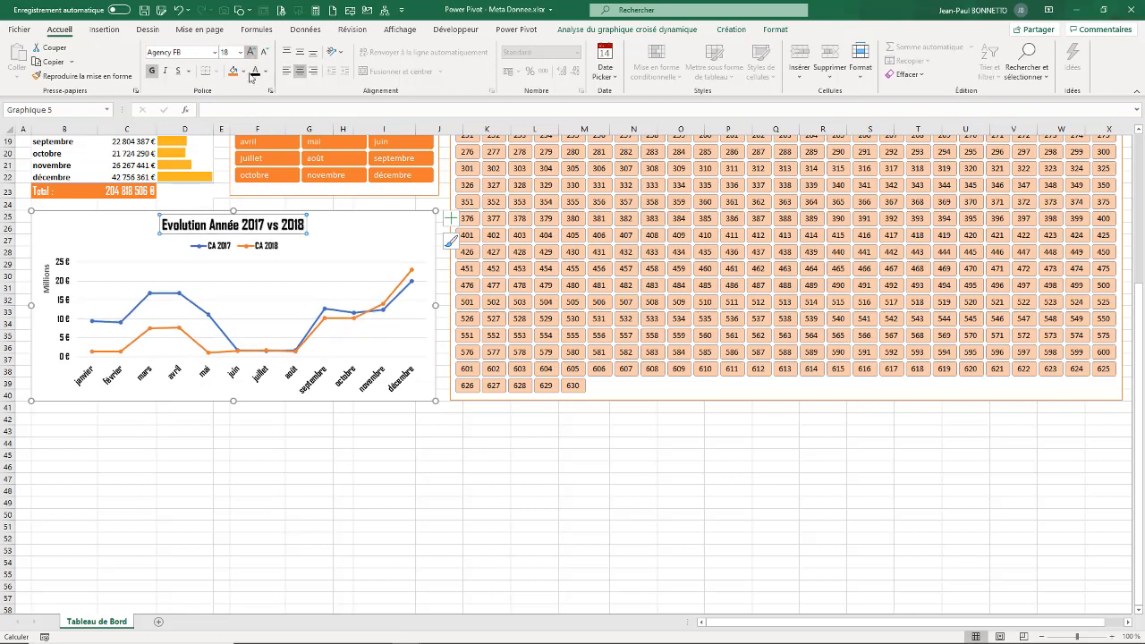
- Color the chart title Orange, Accentuation2 and extend the plot area slightly upward toward the legend
left_click(264, 71)
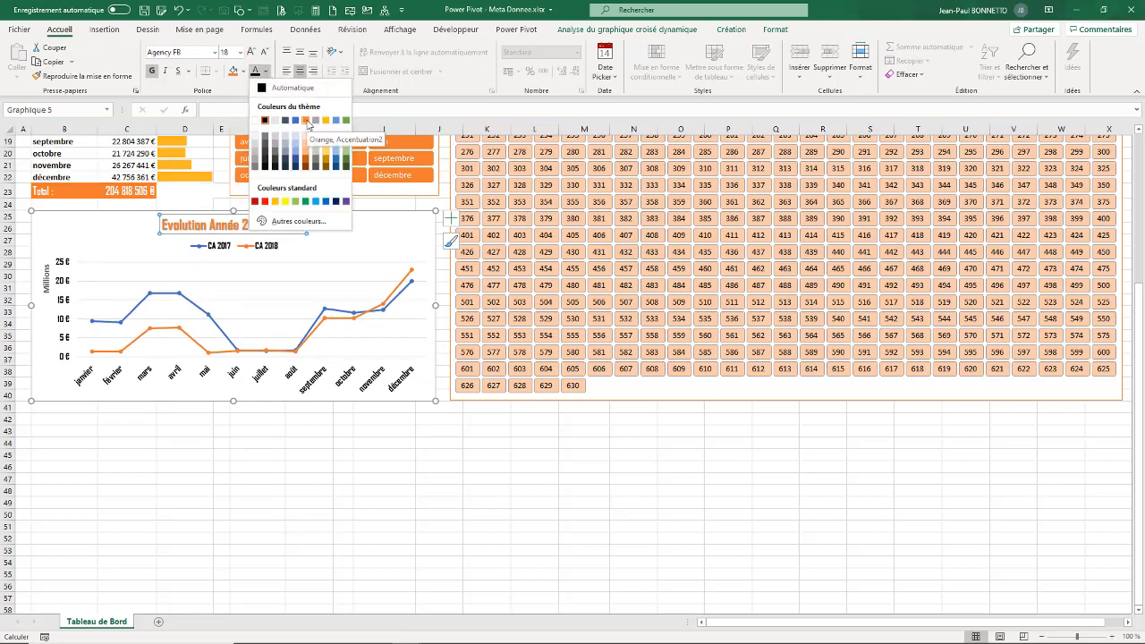
left_click(307, 121)
left_click(237, 270)
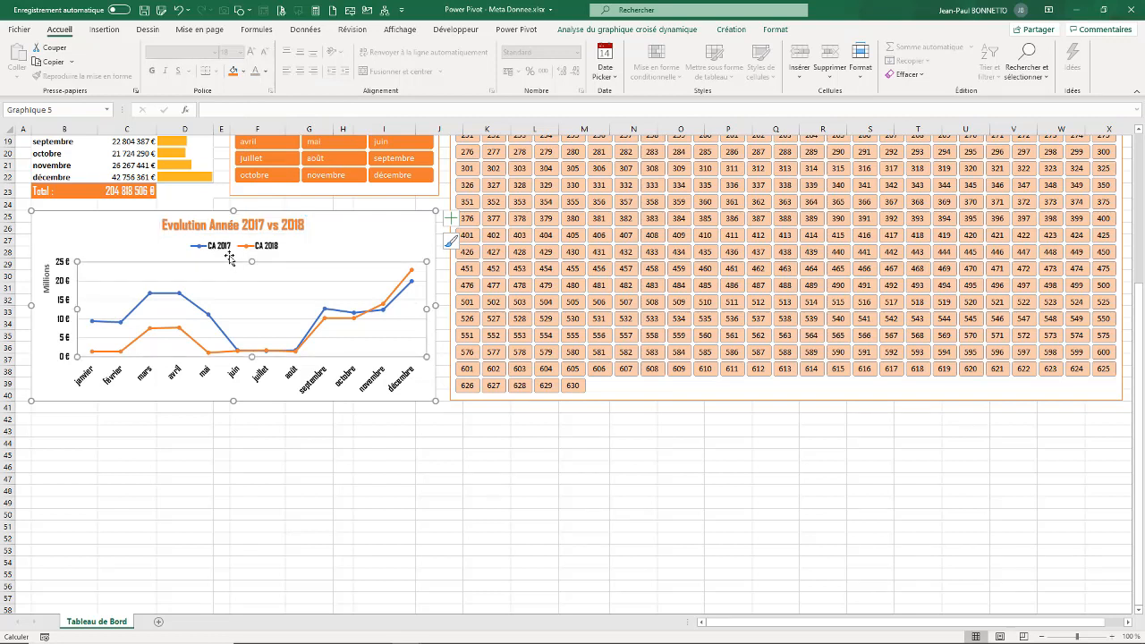
left_click_drag(252, 262, 251, 256)
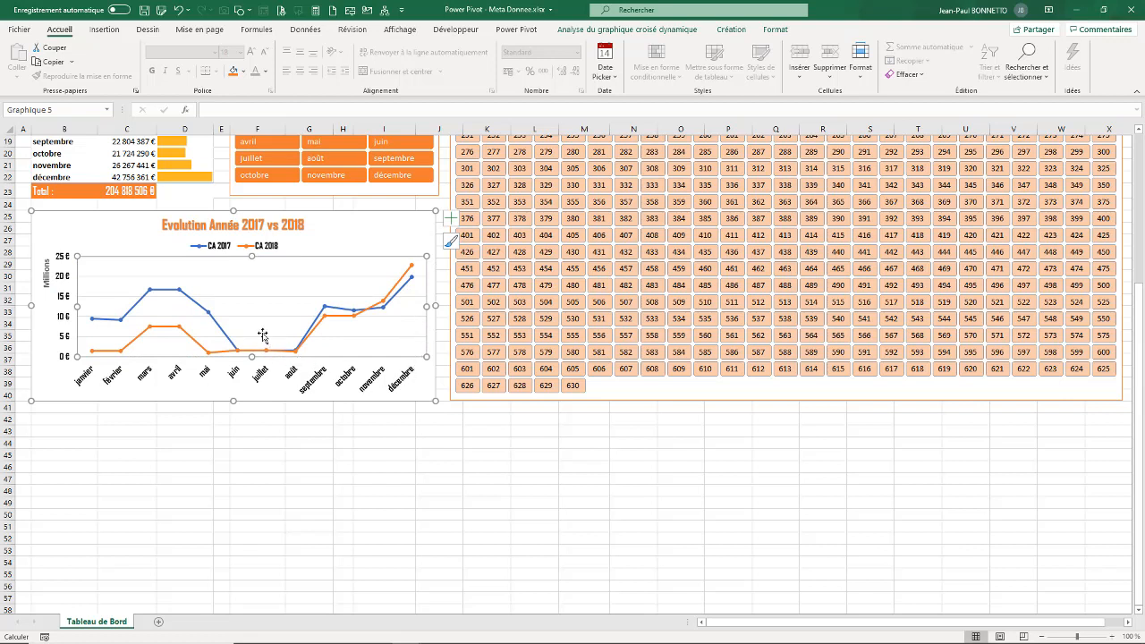
- Give the CA 2017 series predefined round markers with size 7
left_click(182, 295)
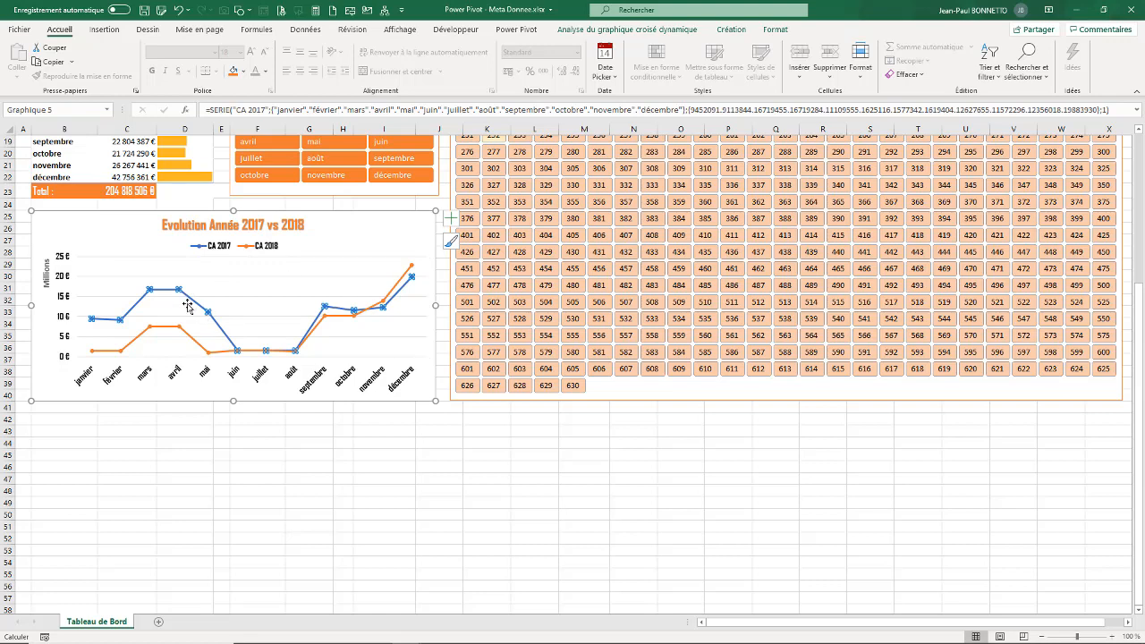
right_click(188, 303)
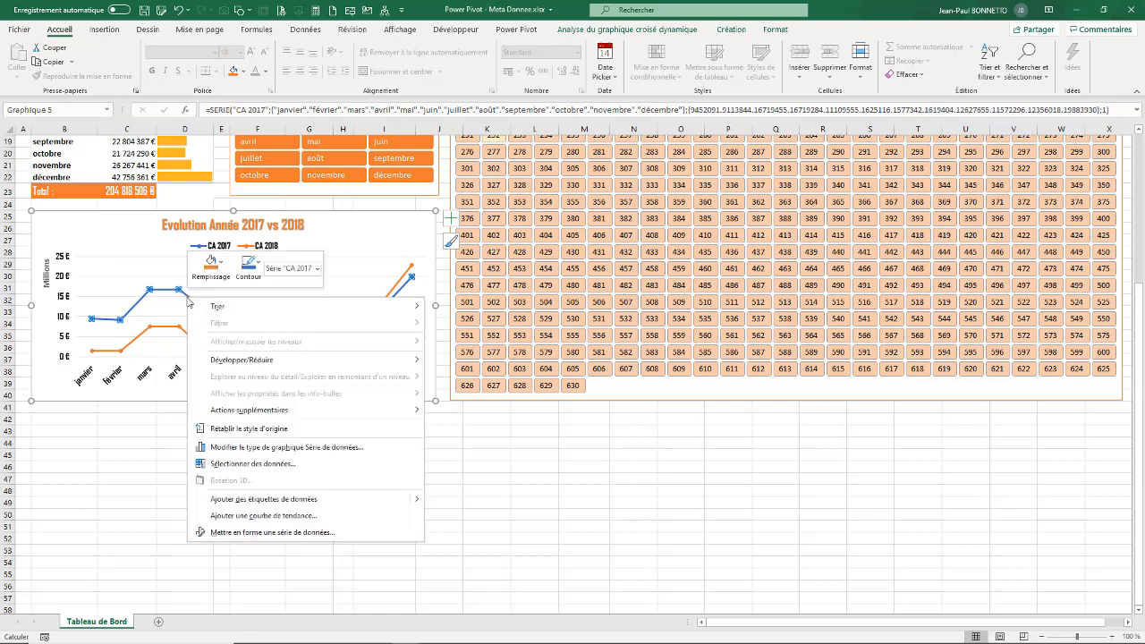
left_click(244, 535)
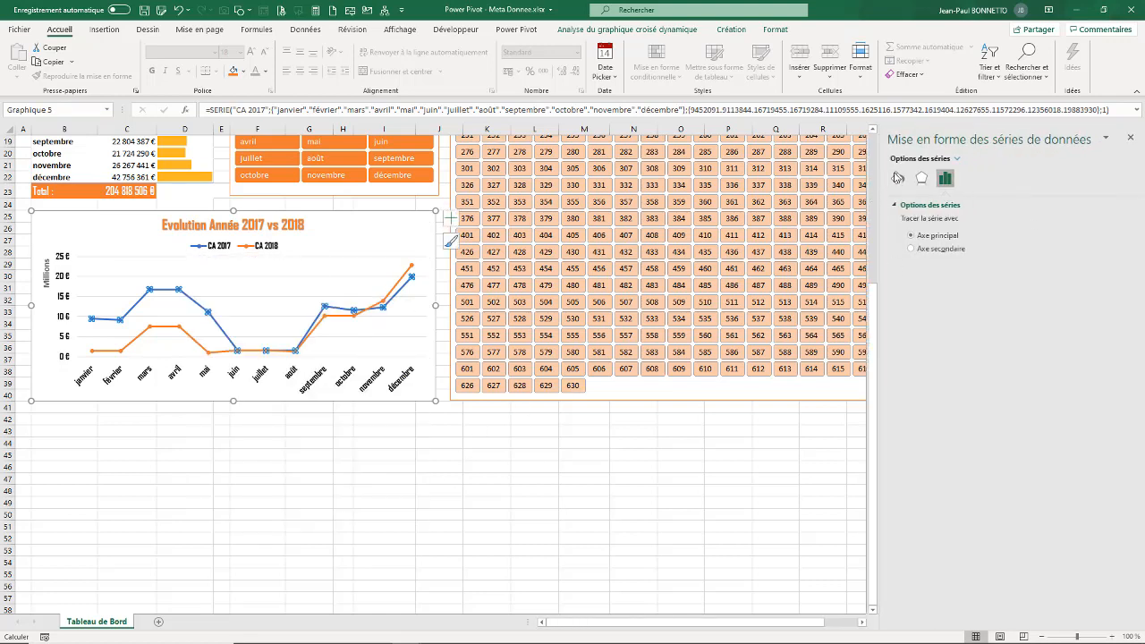
left_click(898, 178)
left_click(953, 206)
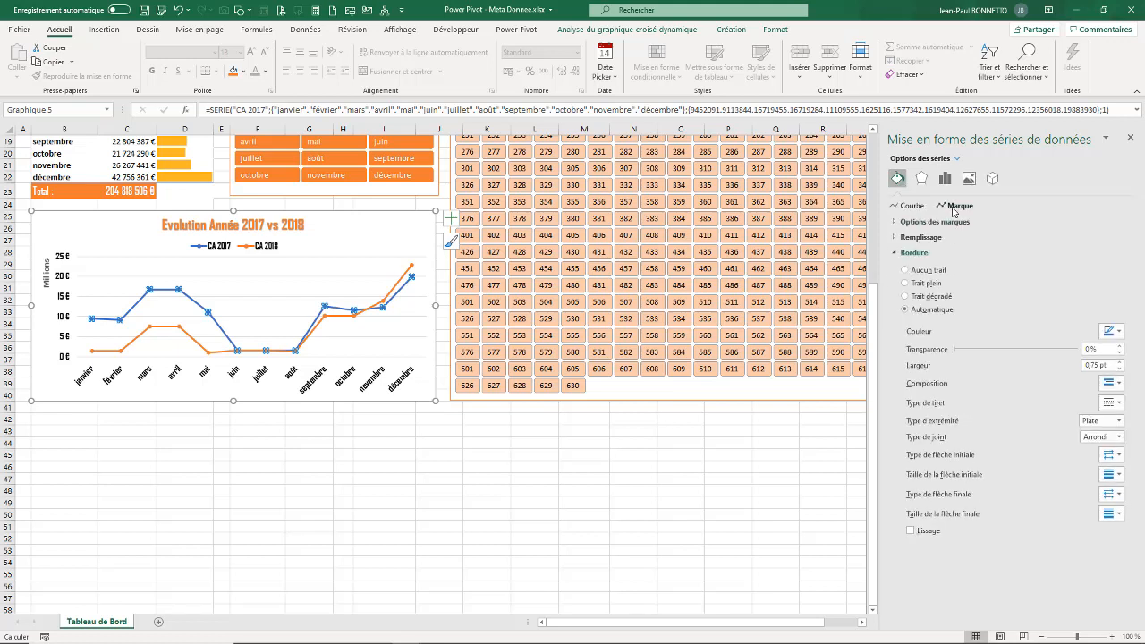
left_click(929, 222)
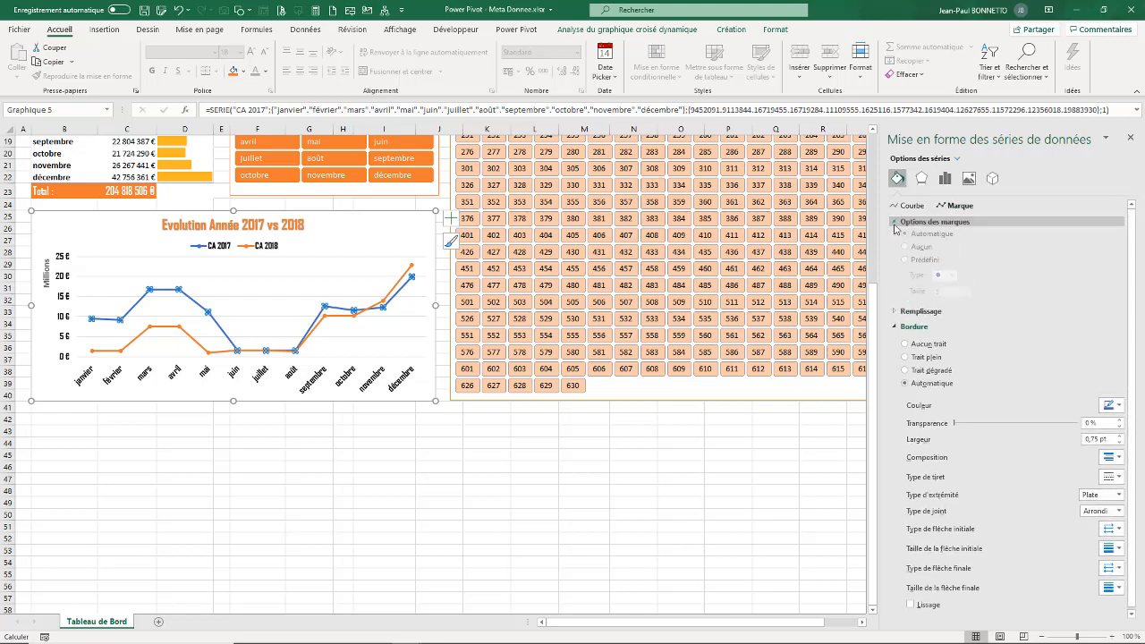
left_click(911, 265)
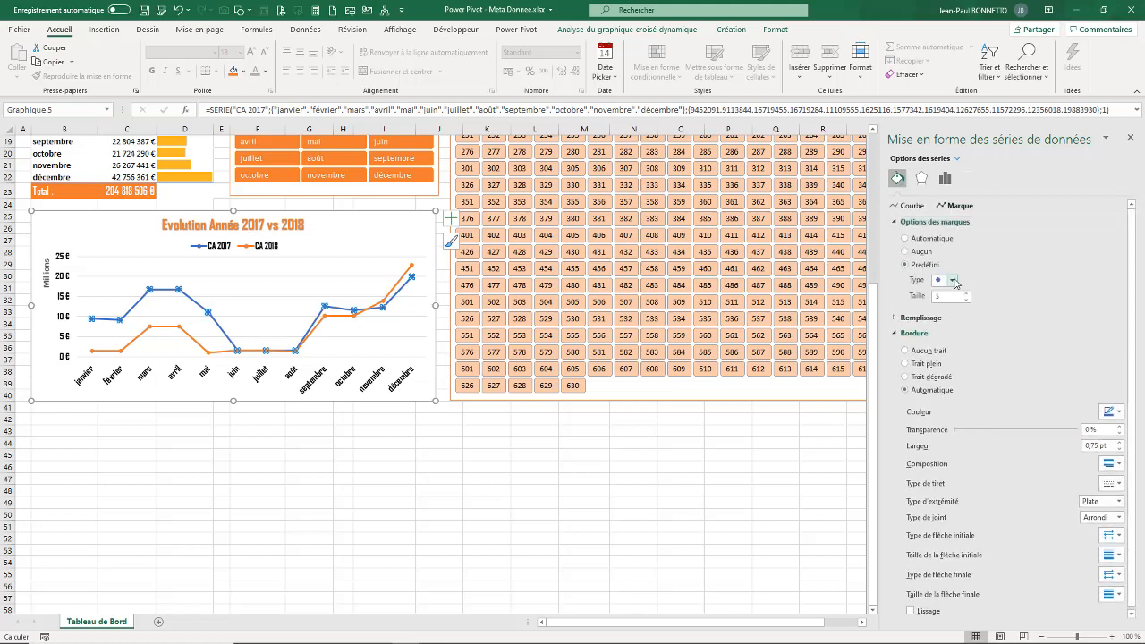
left_click(953, 280)
left_click(938, 372)
- Fill the CA 2017 markers with solid Bleu, Accentuation1 and remove their border
left_click(908, 318)
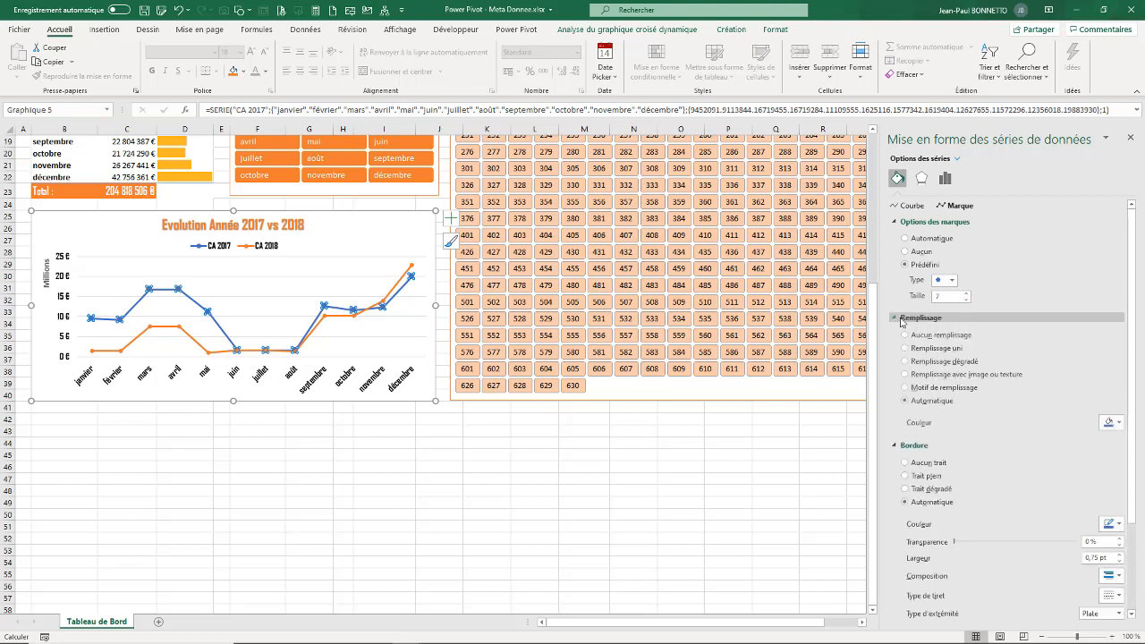
left_click(1118, 423)
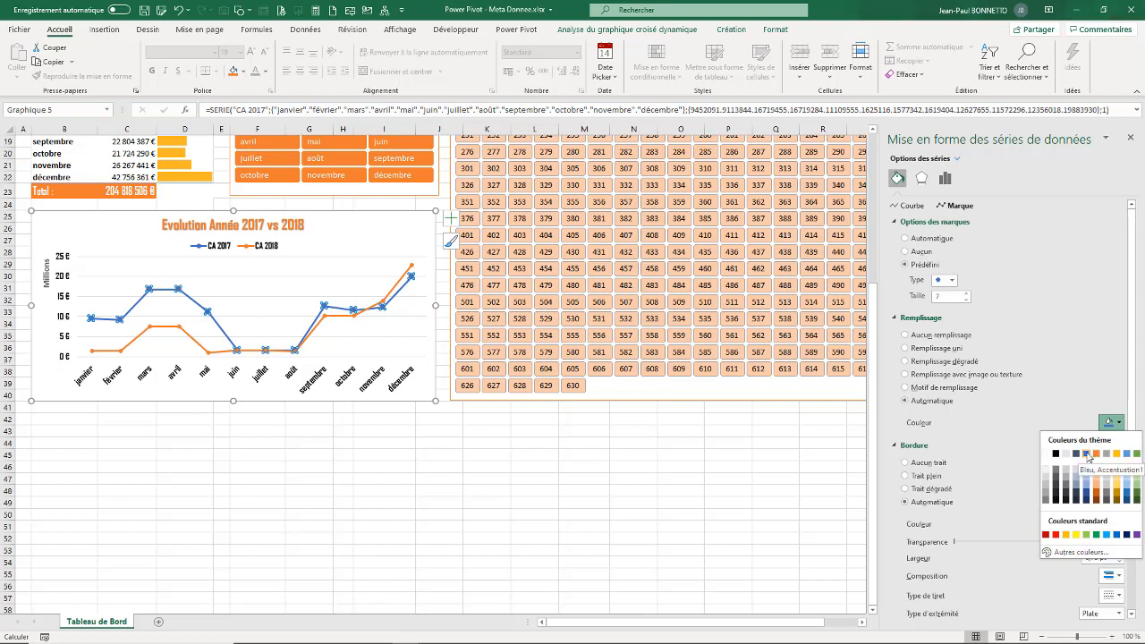
left_click(1087, 454)
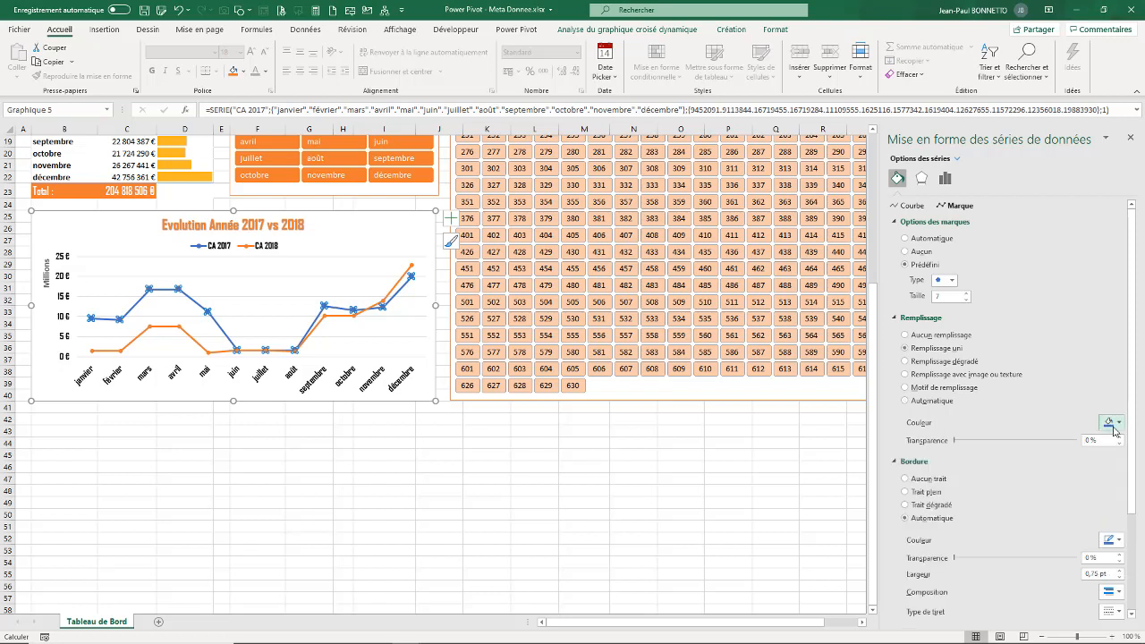
left_click(905, 481)
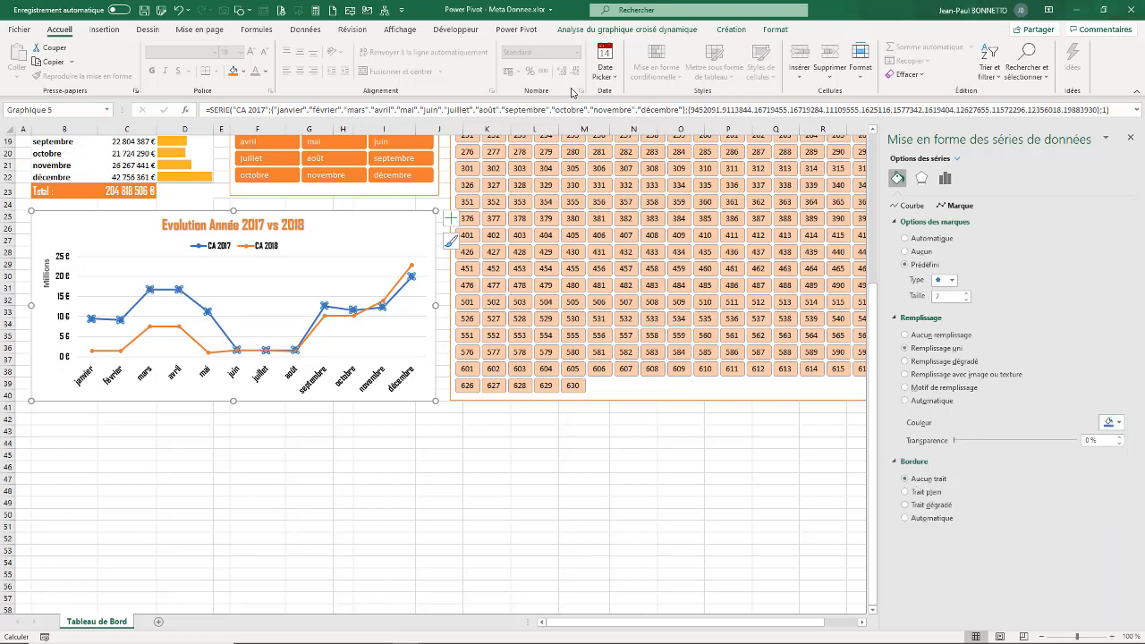
- Apply the third predefined shape effect to the CA 2017 series
left_click(773, 30)
left_click(488, 74)
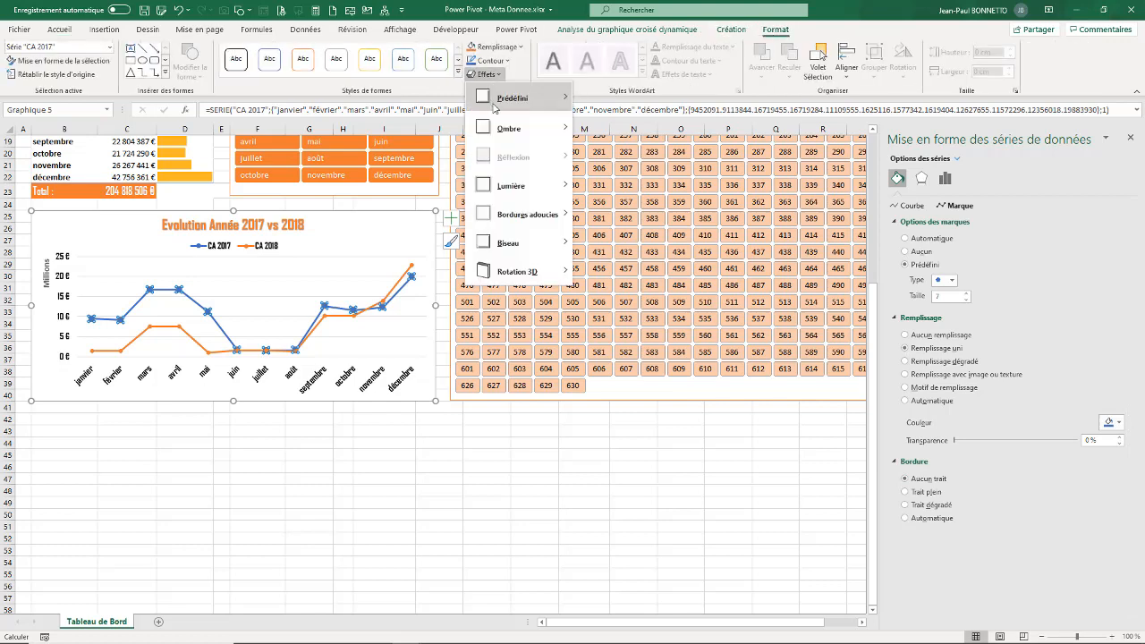
mouse_move(498, 98)
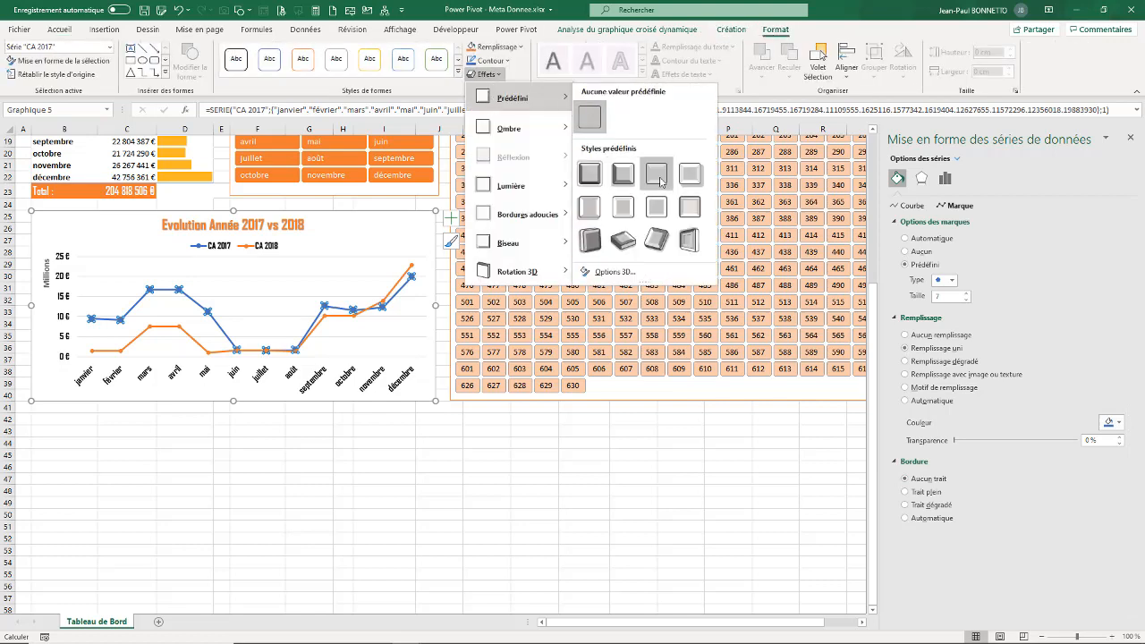
left_click(659, 179)
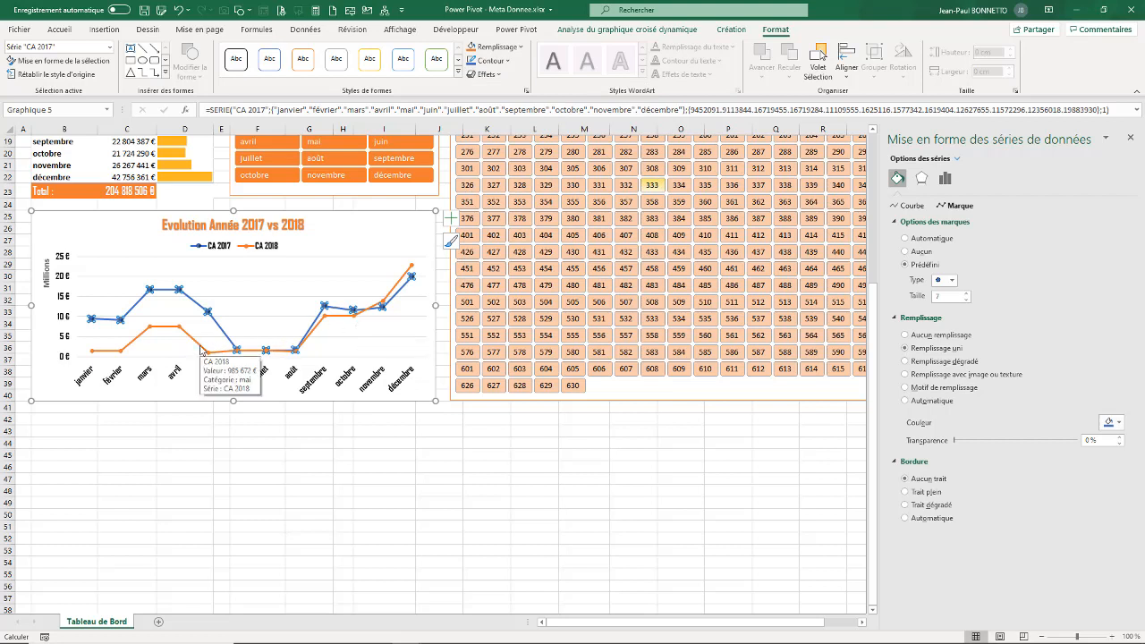
- Switch the CA 2018 series to predefined round markers
left_click(215, 351)
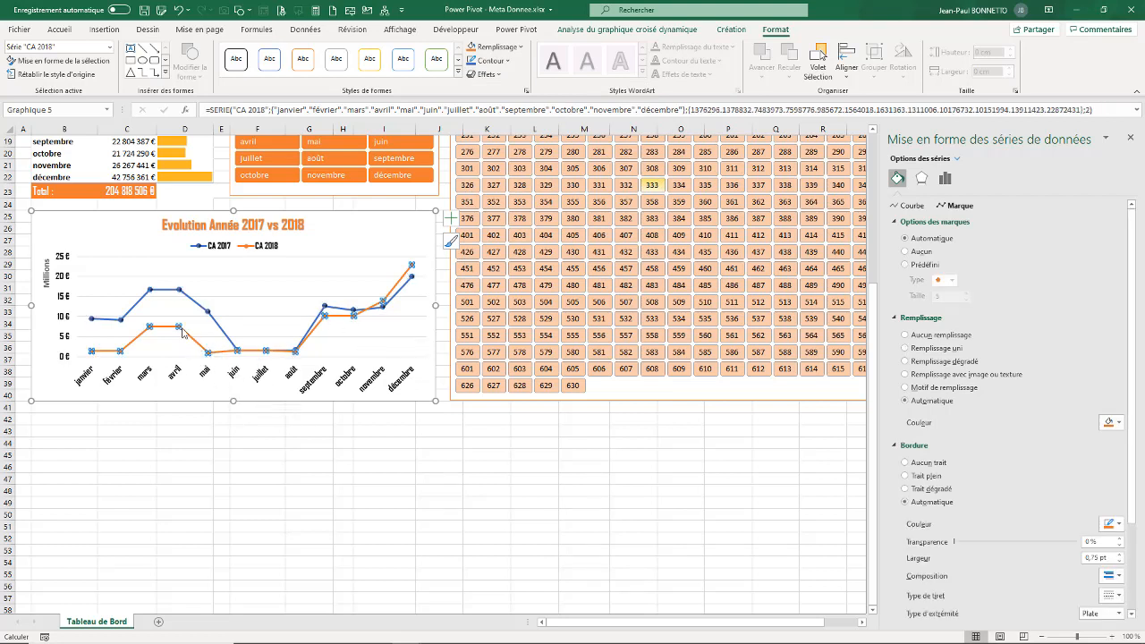
left_click(905, 265)
left_click(953, 282)
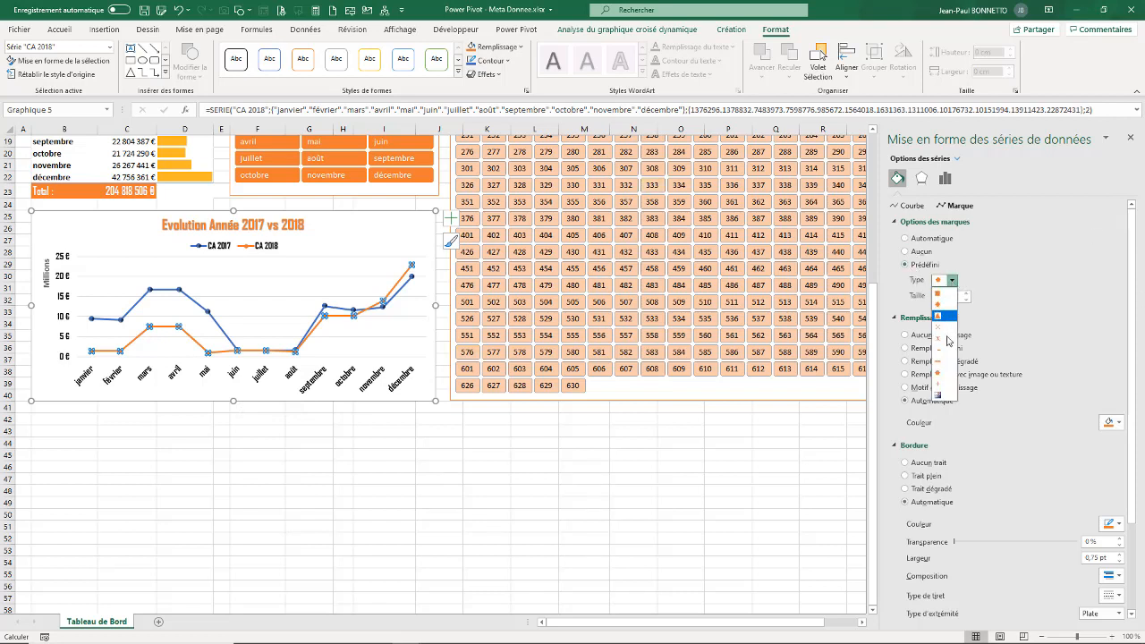
left_click(947, 371)
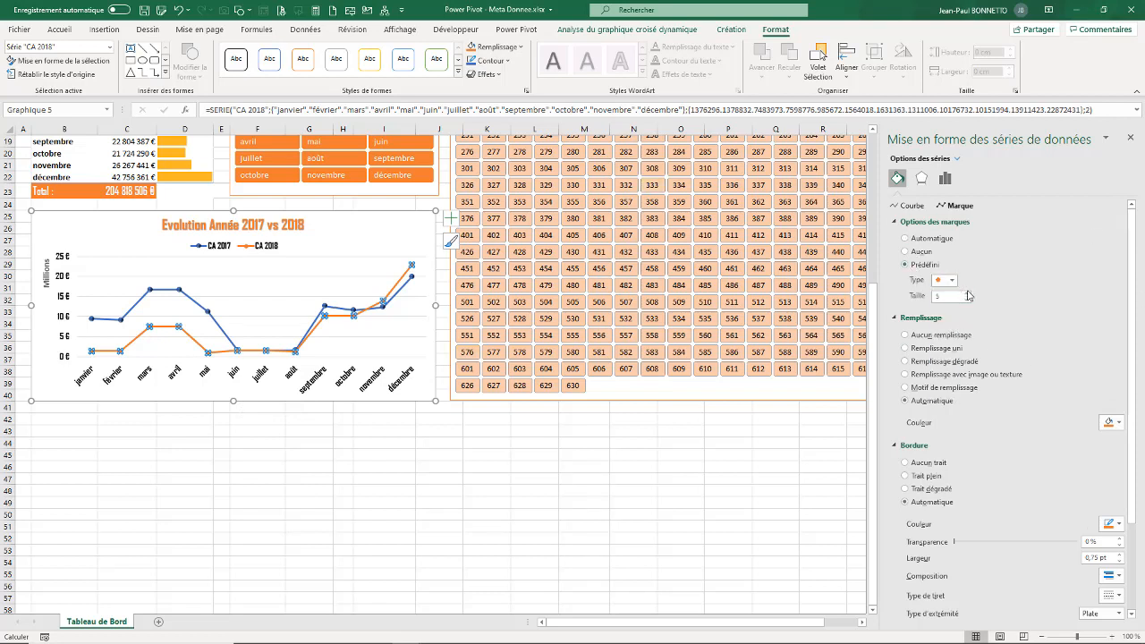
- Fill the CA 2018 markers with solid theme orange and remove their border
left_click(905, 348)
left_click(1112, 422)
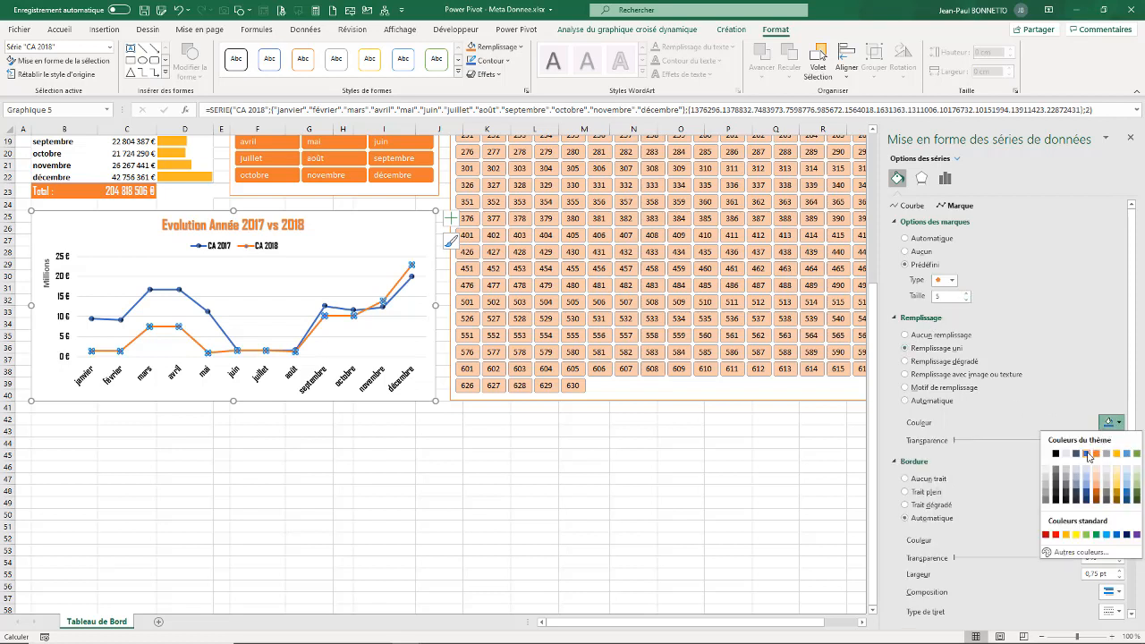
left_click(1097, 453)
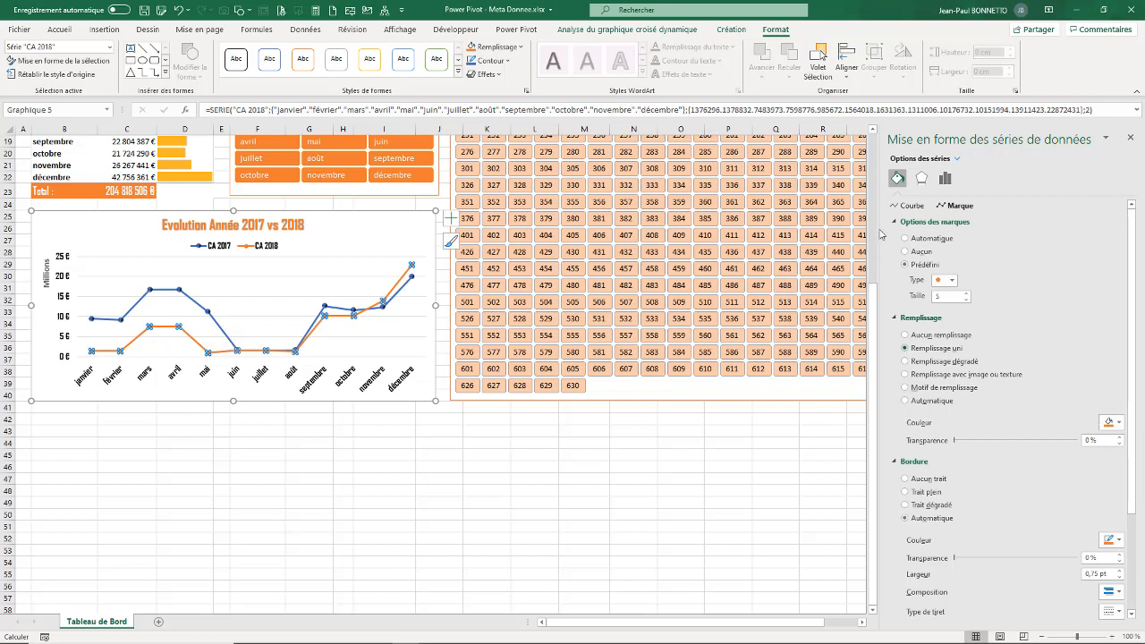
left_click(923, 483)
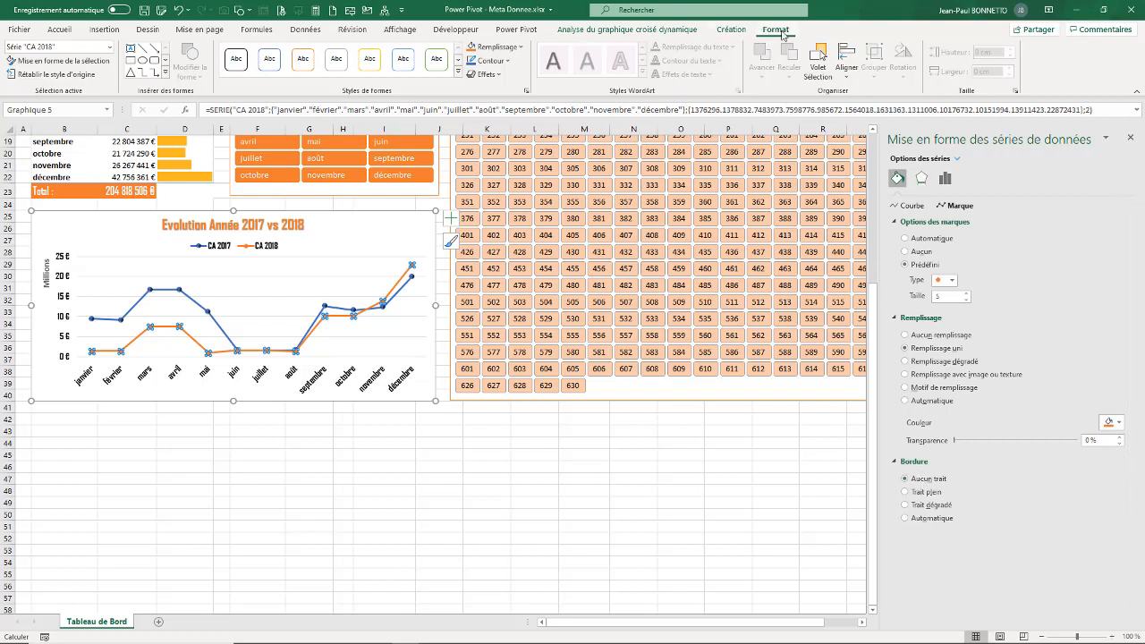
- Apply the third predefined shape effect to the CA 2018 series and close the formatting pane
left_click(486, 74)
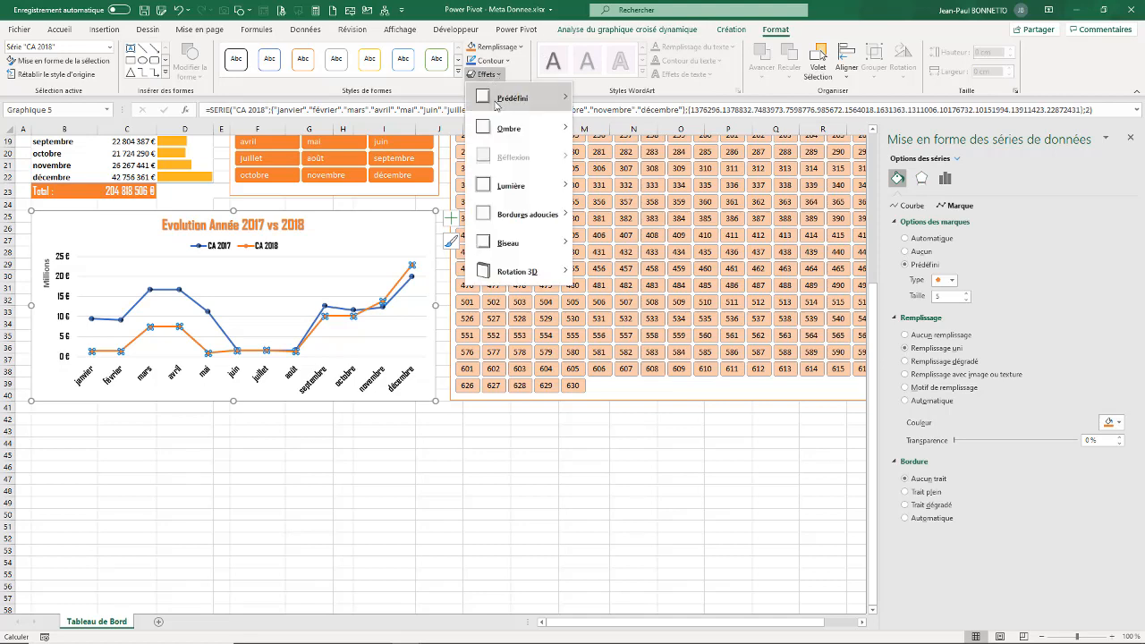
mouse_move(508, 106)
left_click(660, 179)
left_click(220, 421)
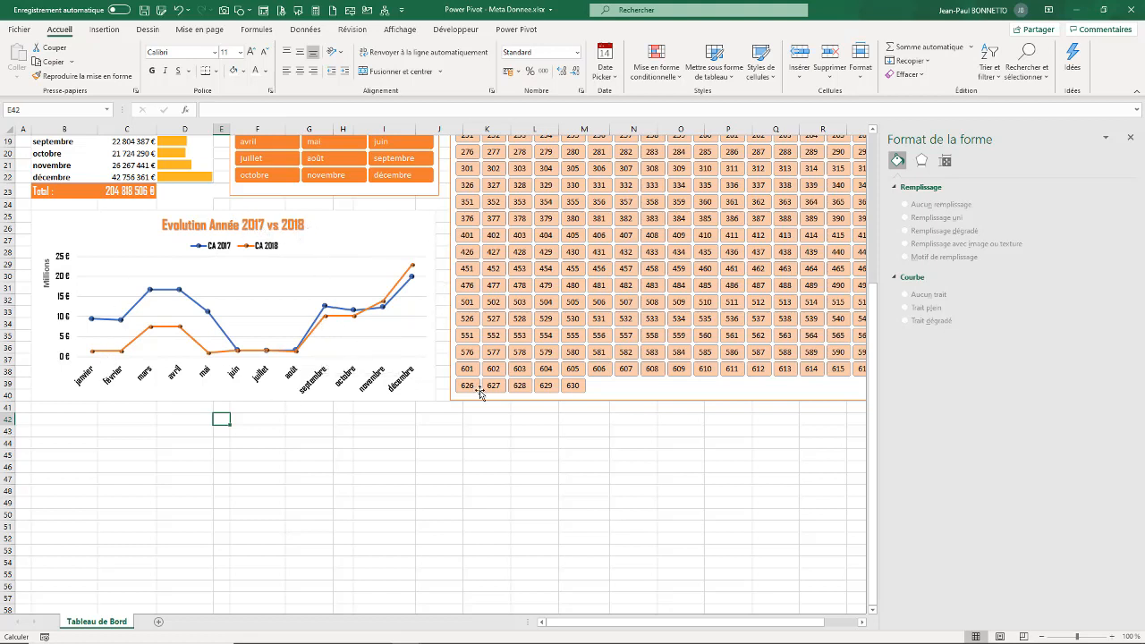
left_click(1132, 138)
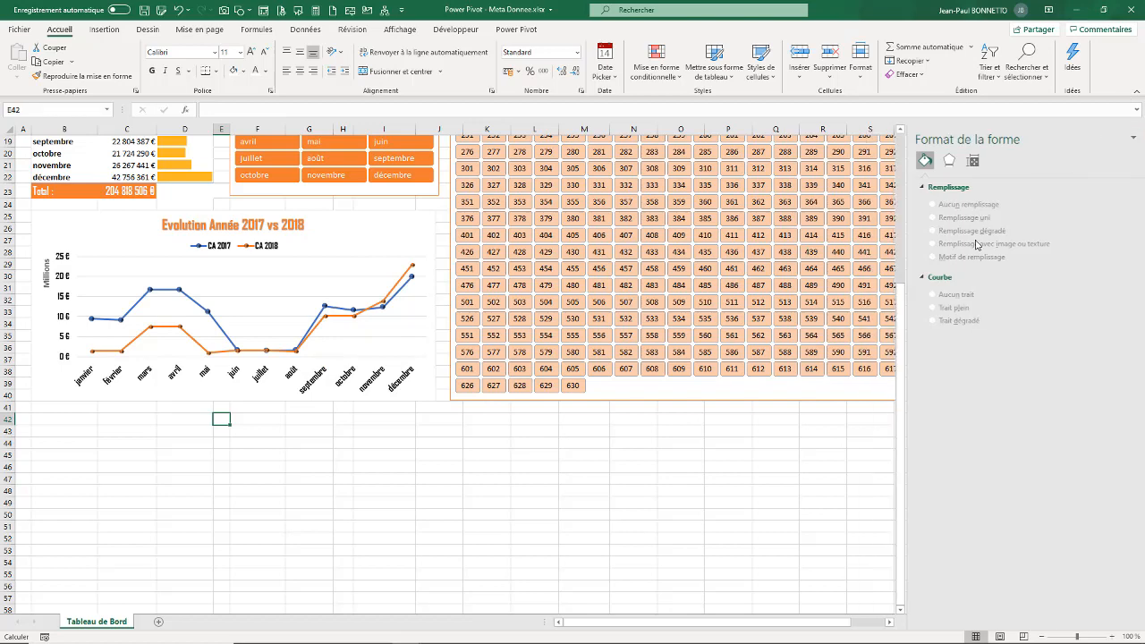
- Rename the pivot chart as "Graph_Comparaison Annee" in its pivot chart options
left_click(402, 433)
scroll(402, 433, "up", 6)
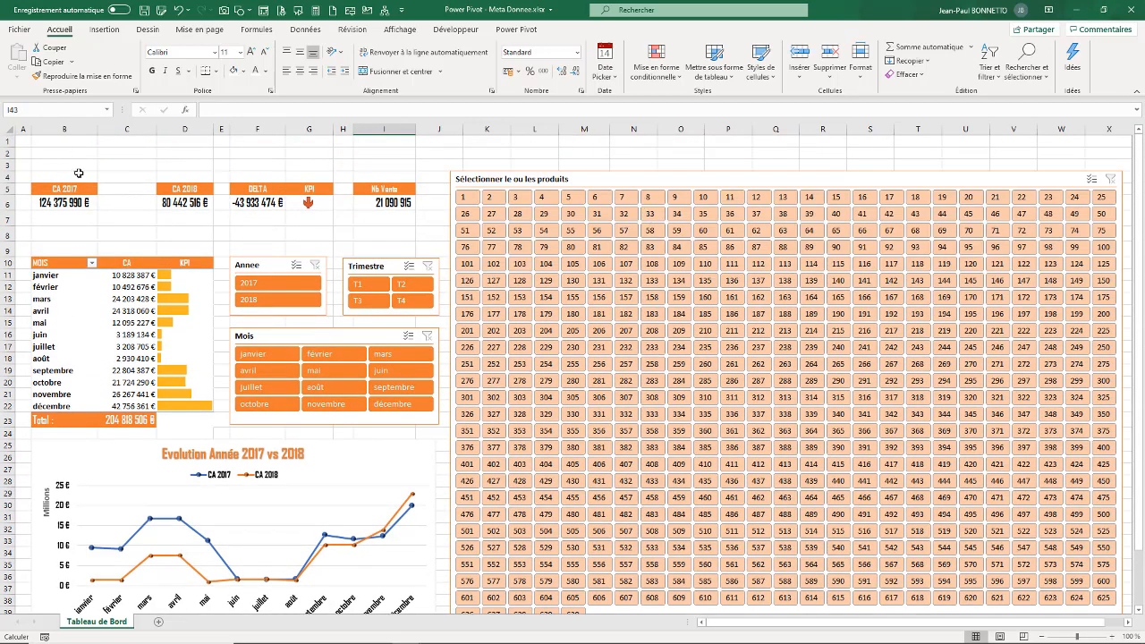
left_click(54, 235)
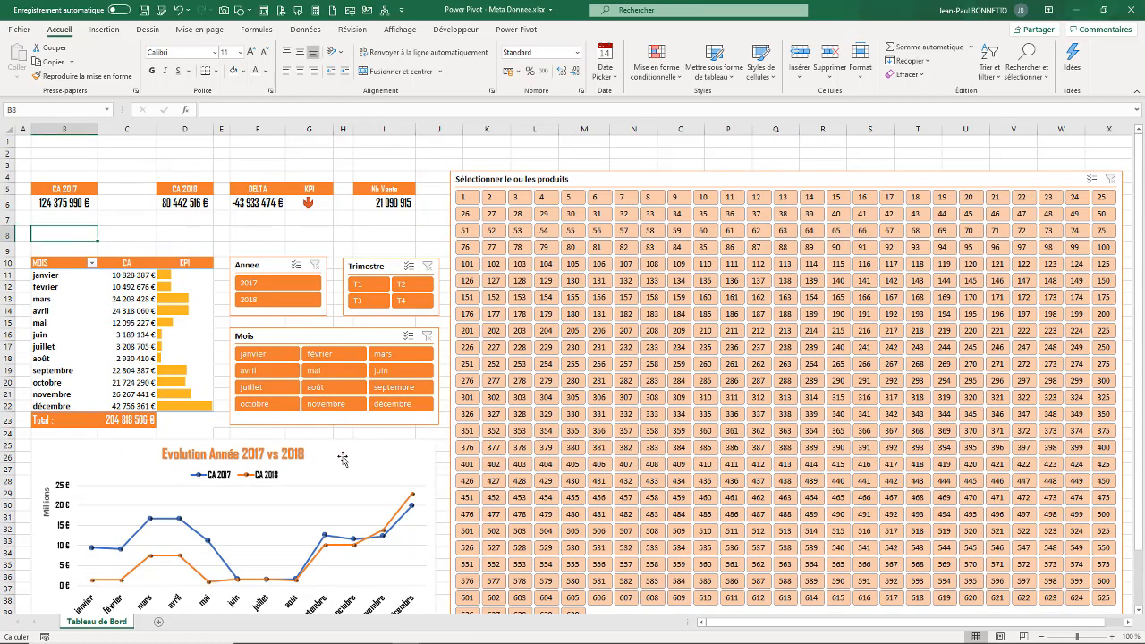
left_click(371, 450)
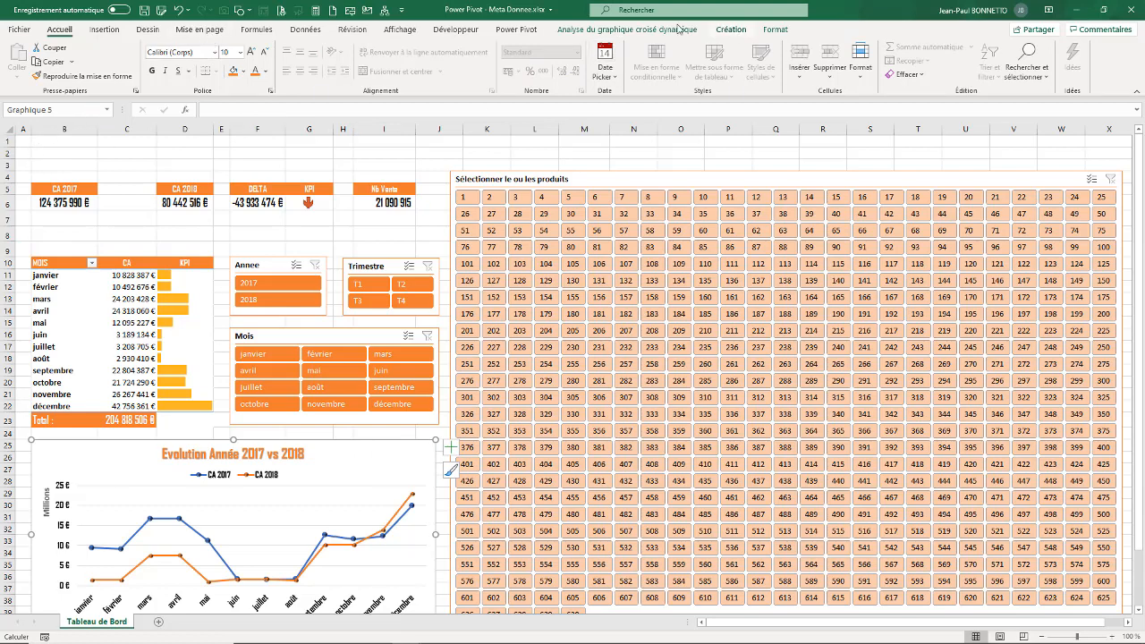
left_click(609, 32)
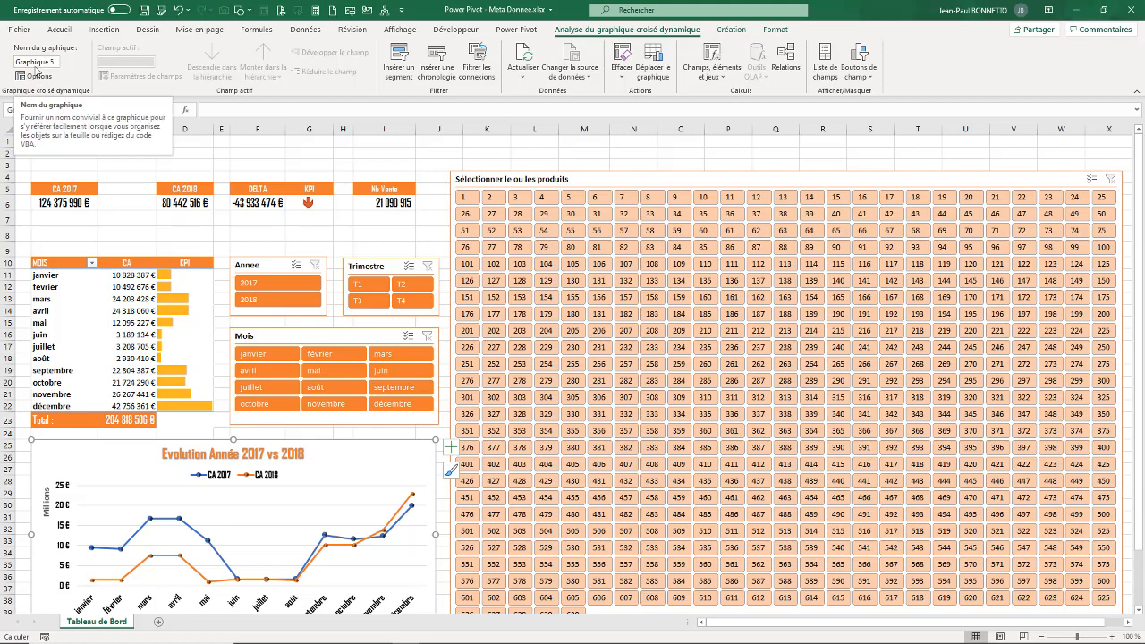
left_click(34, 76)
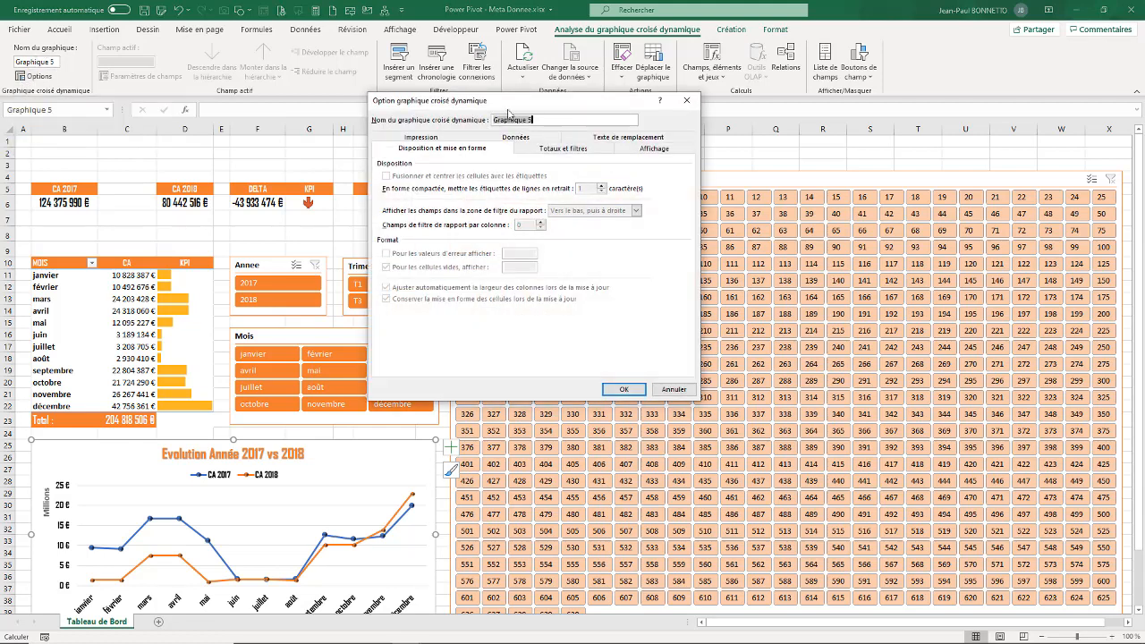
type("Gr")
left_click(624, 389)
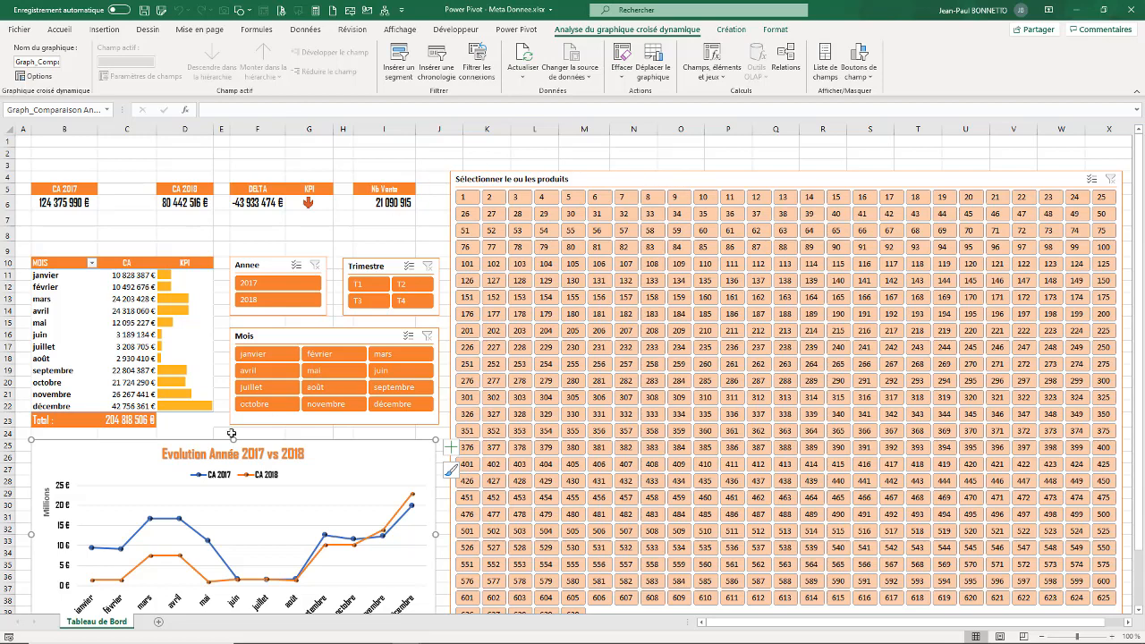
- Connect the product slicer to the Graph_Comparaison Annee report, enlarging the report connections dialog to show the whole list
right_click(707, 175)
left_click(741, 367)
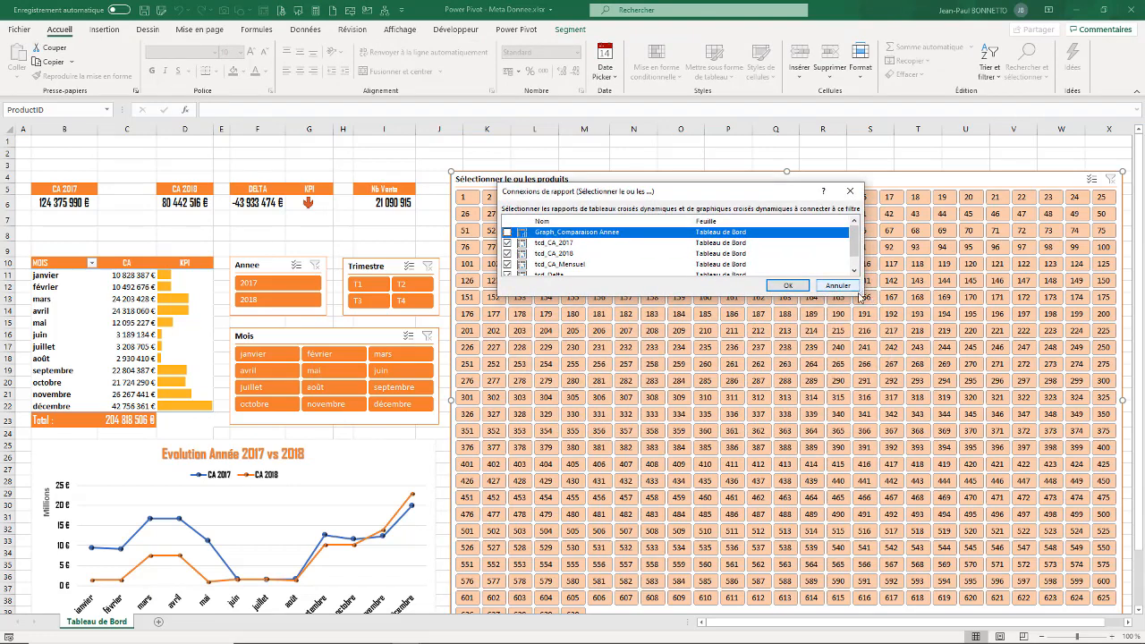
left_click_drag(862, 292, 882, 390)
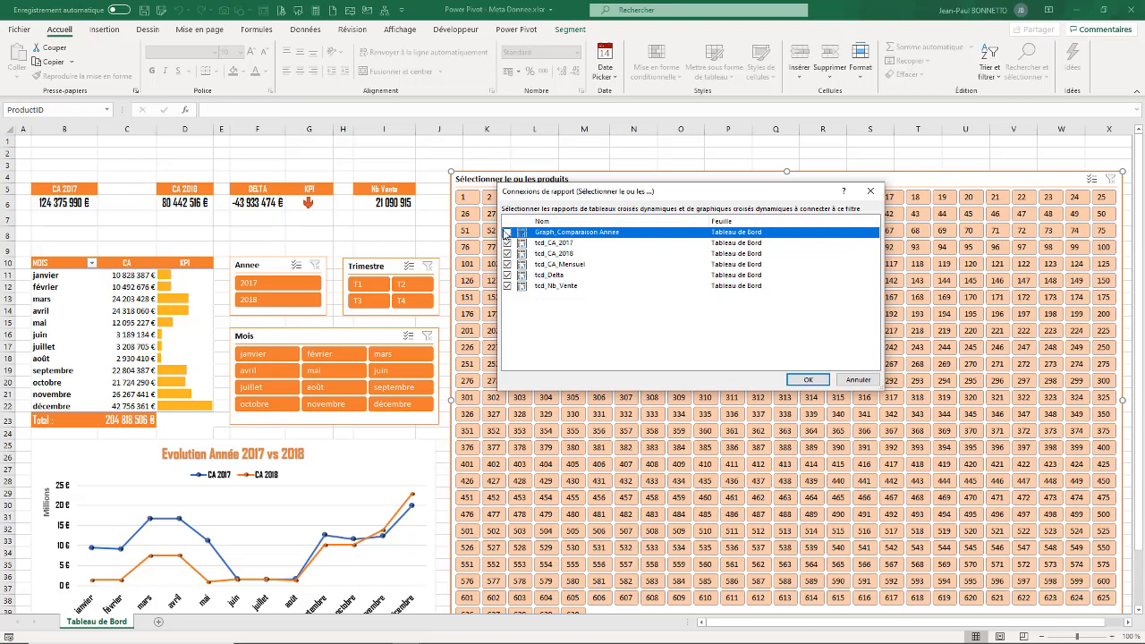
left_click(808, 379)
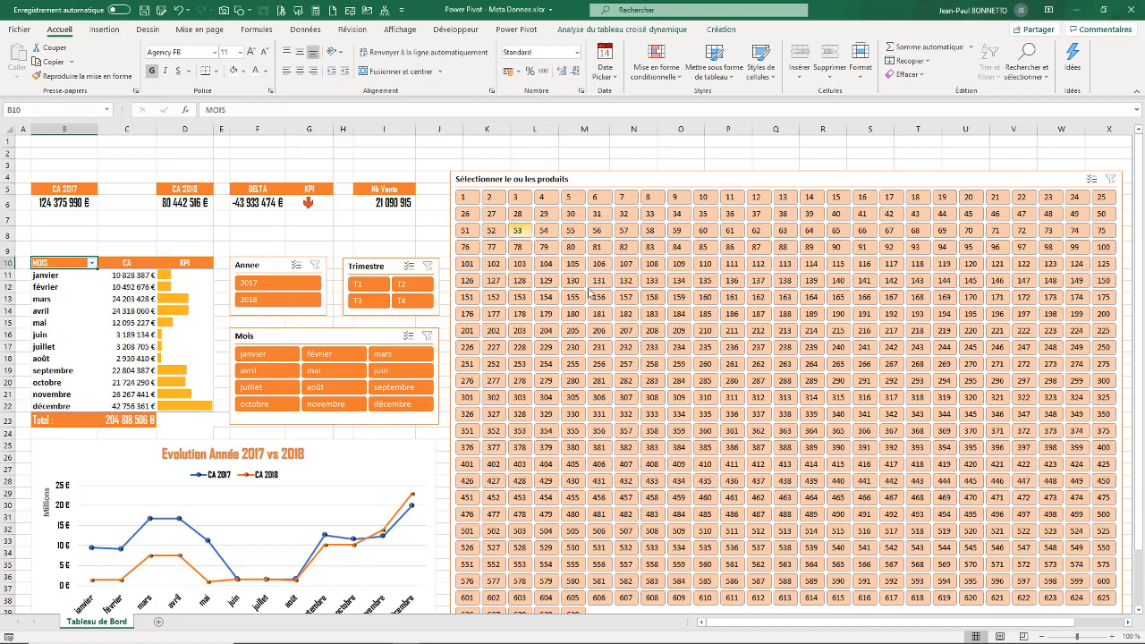
- Test the product slicer by filtering on product 53 and on product ranges such as 83 to 87, and clear the filter
left_click(519, 230)
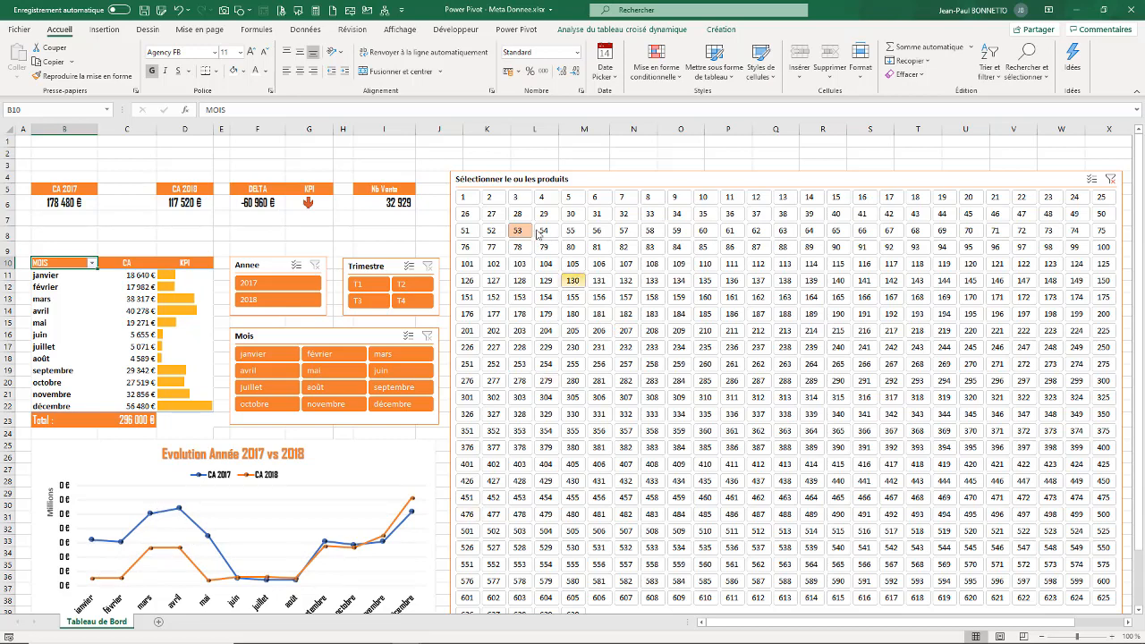
left_click_drag(756, 247, 640, 252)
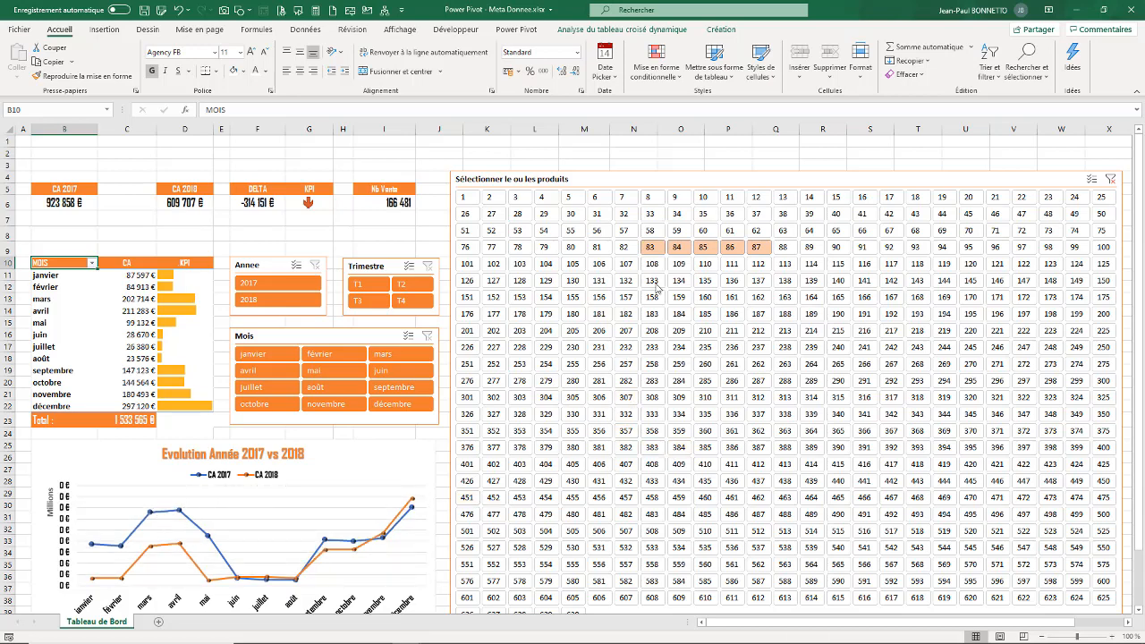
left_click_drag(570, 249, 600, 339)
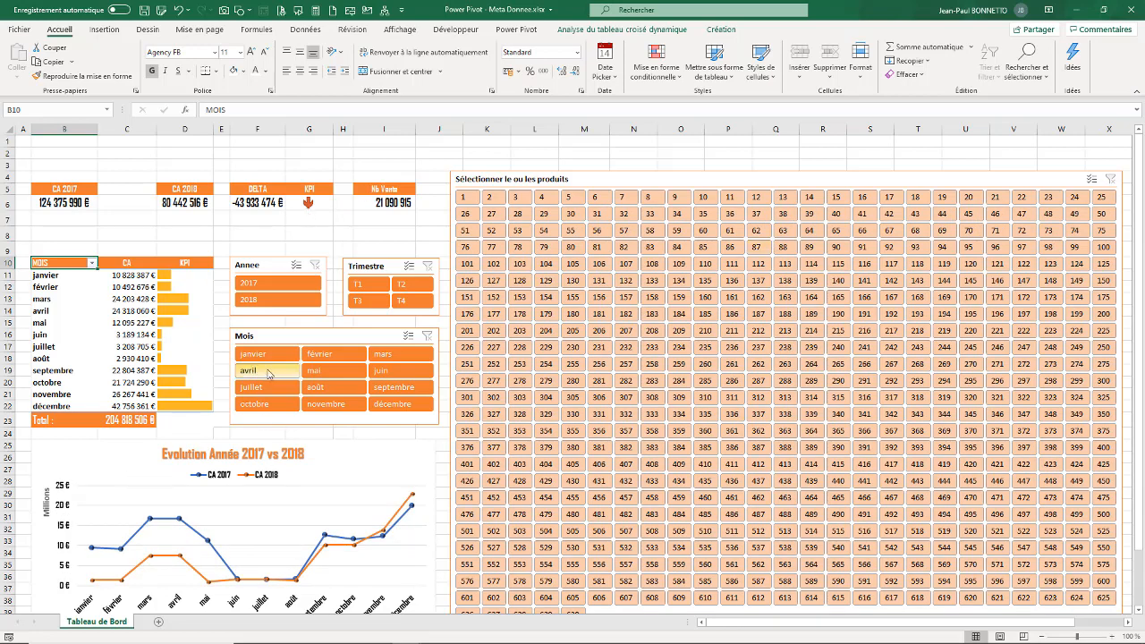
- Test the Trimestre slicer by filtering on T2, and clear the filter
left_click(412, 283)
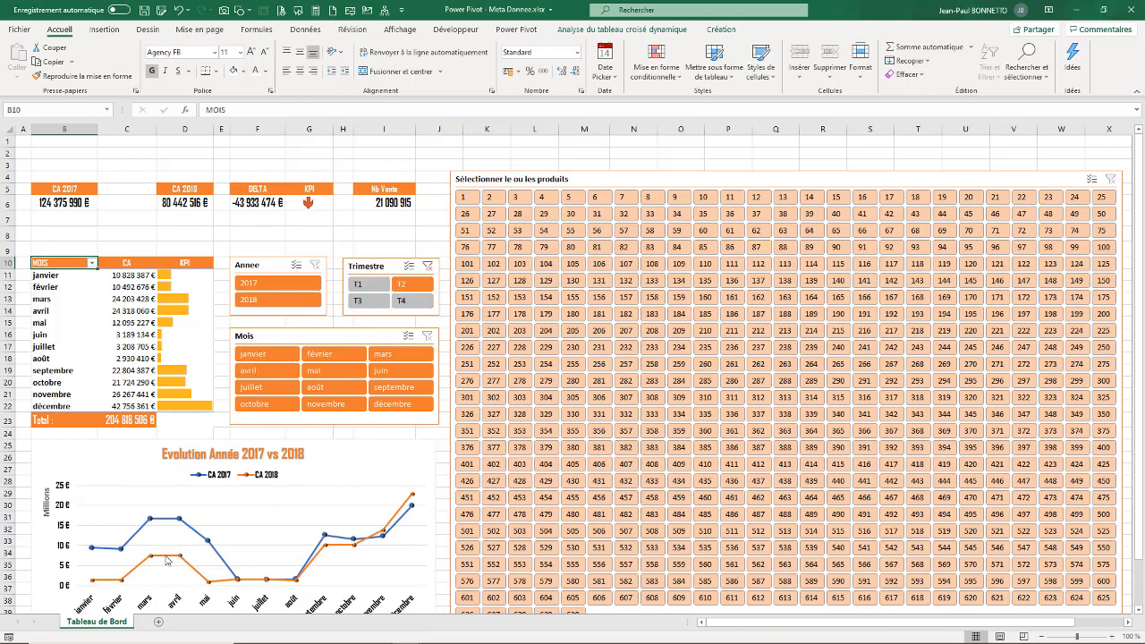
left_click(428, 266)
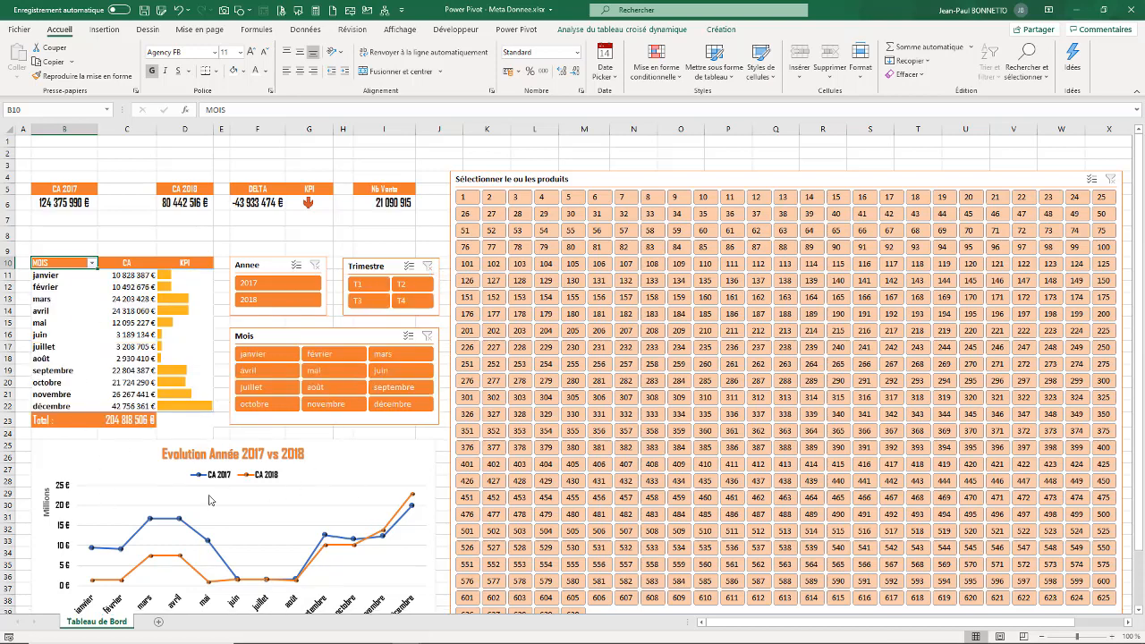
- Draw a rounded rectangle banner of about 16.17 × 1.59 cm across the empty rows above the KPI cells
left_click(144, 167)
left_click(104, 29)
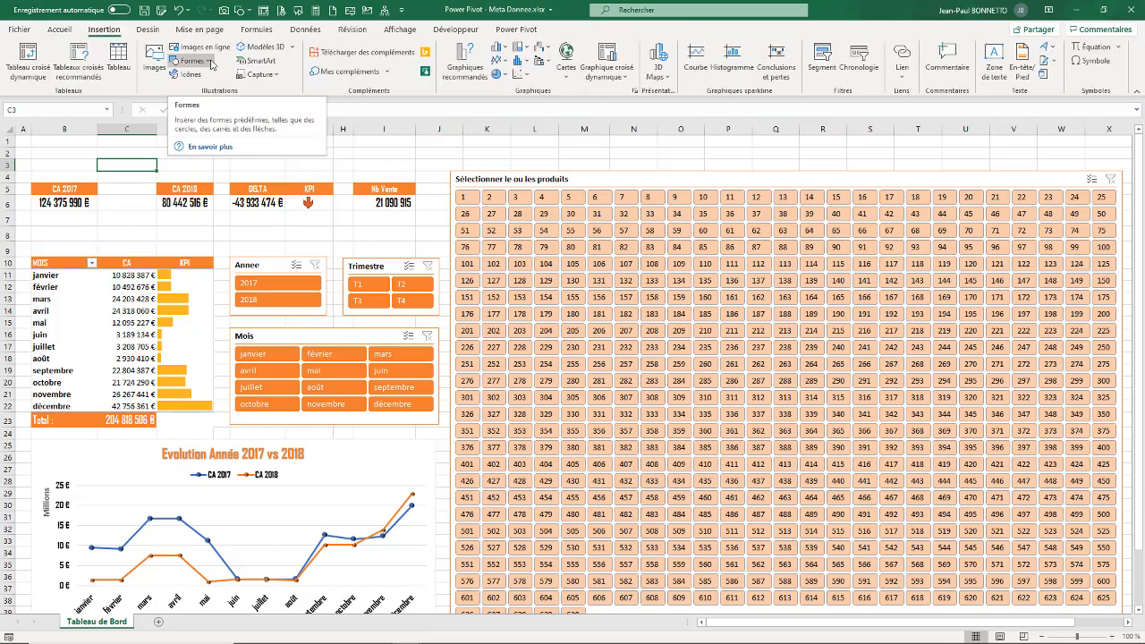
left_click(211, 63)
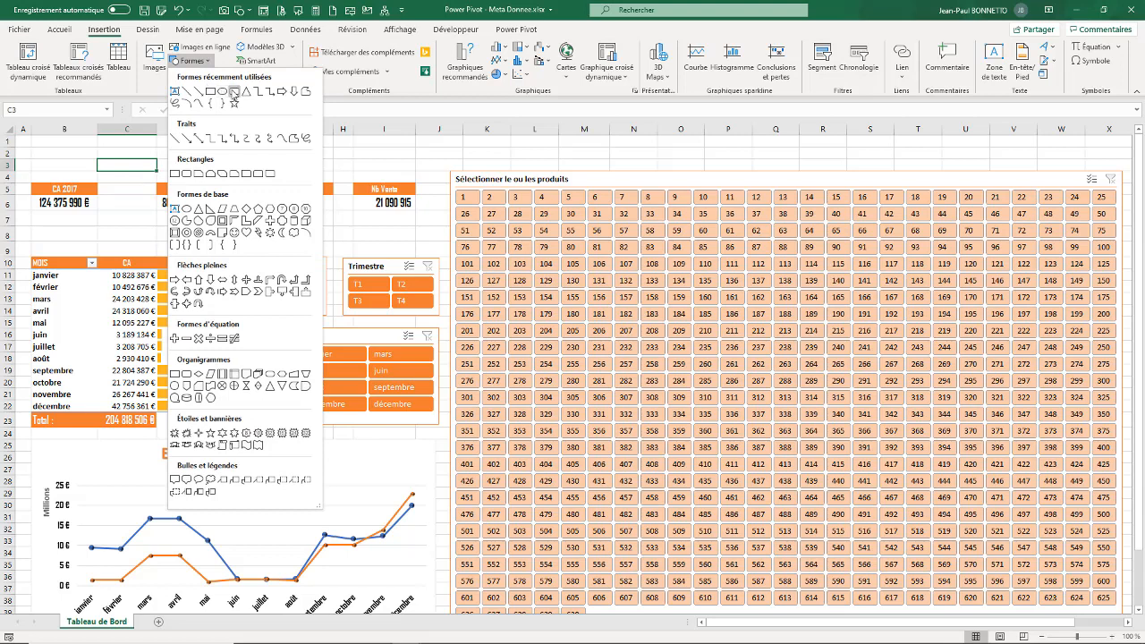
left_click(228, 91)
left_click_drag(53, 141, 417, 177)
left_click_drag(338, 155, 333, 150)
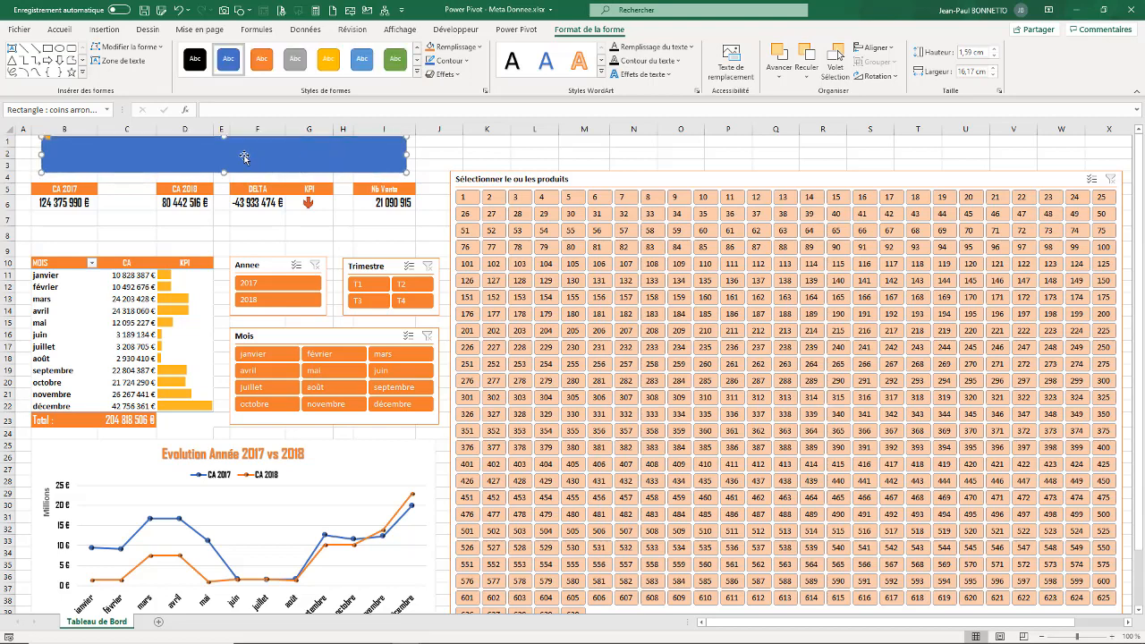
left_click_drag(236, 151, 237, 153)
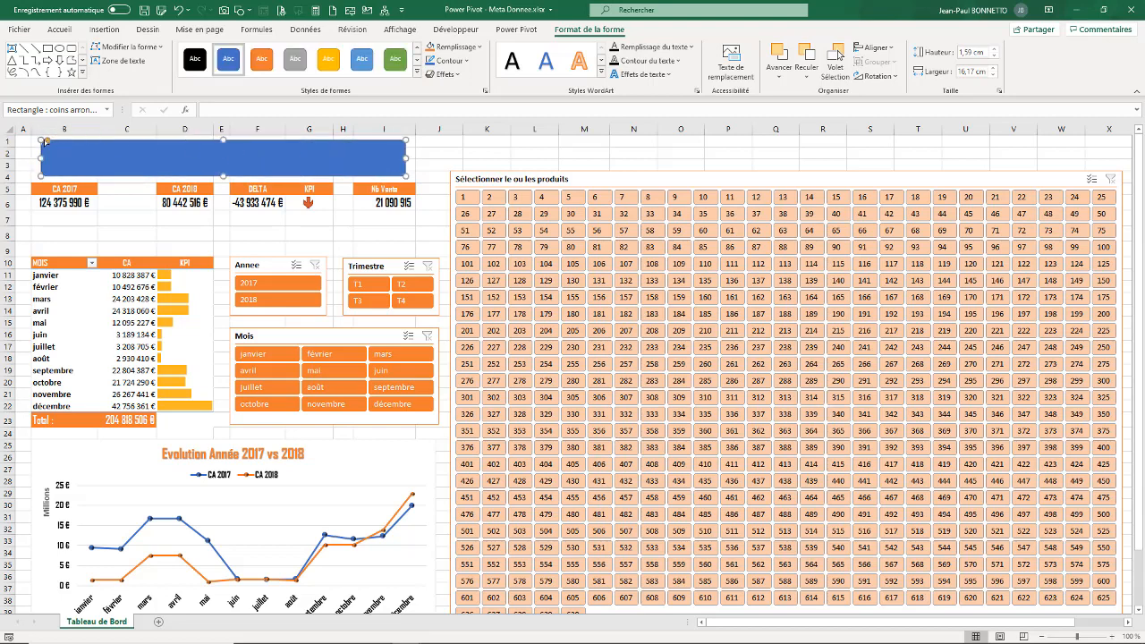
- Fully round the banner's corners and apply the predefined semi-transparent orange shape style without outline
left_click_drag(47, 140, 145, 146)
left_click(420, 74)
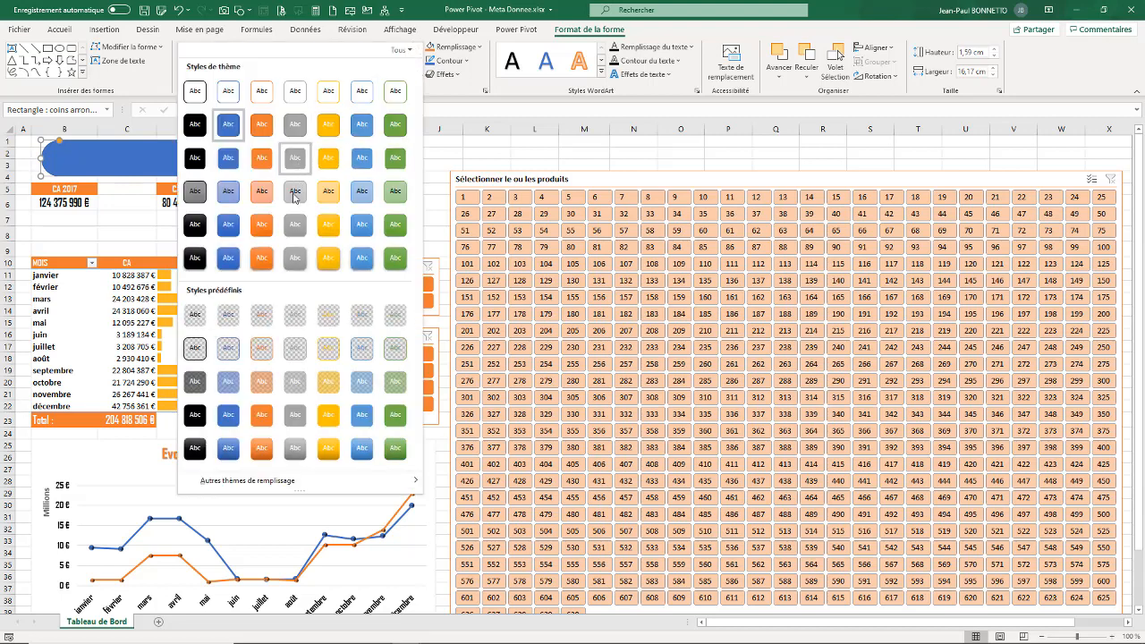
left_click(260, 382)
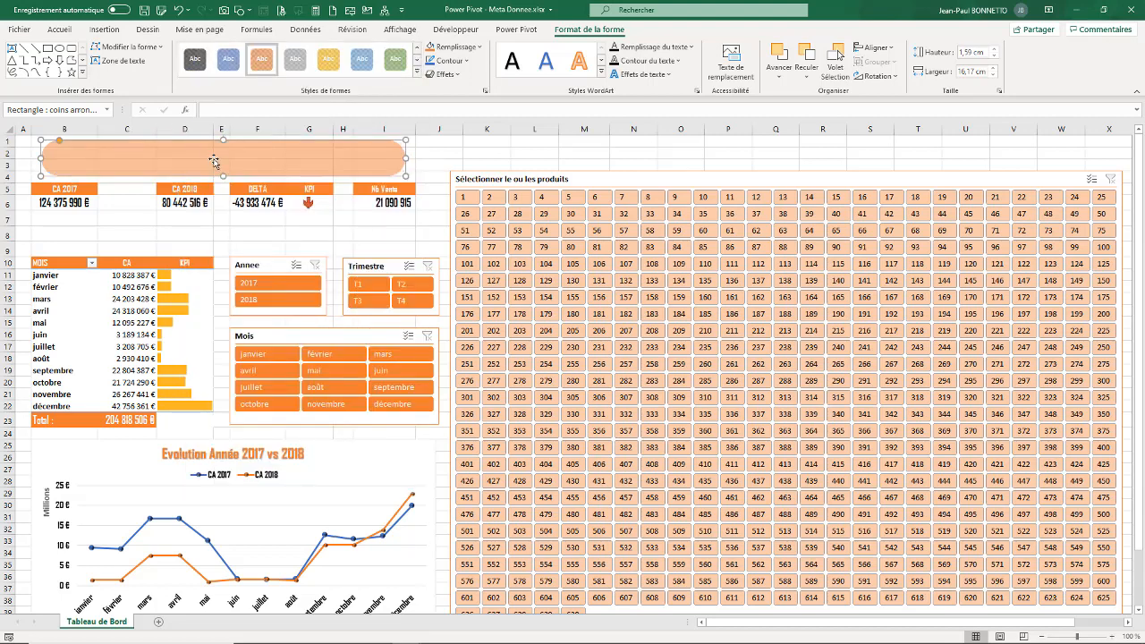
- Add the title "TABLEAU DE BORD - ANNEE 20017 vs 2018" to the banner in black, centered horizontally and vertically
left_click(219, 137)
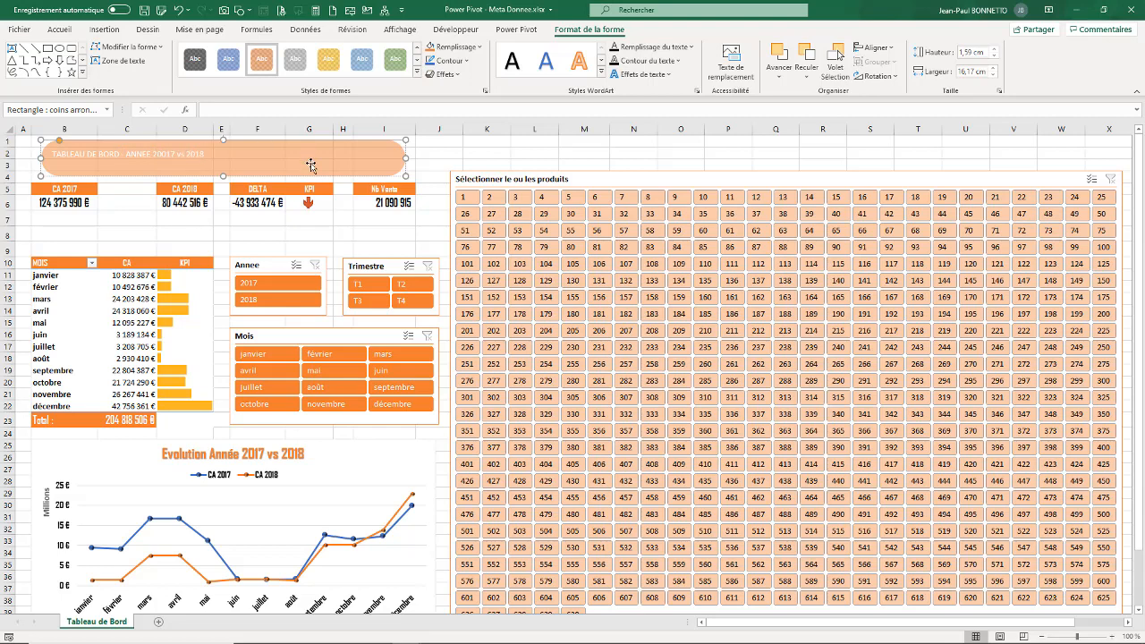
key("Escape")
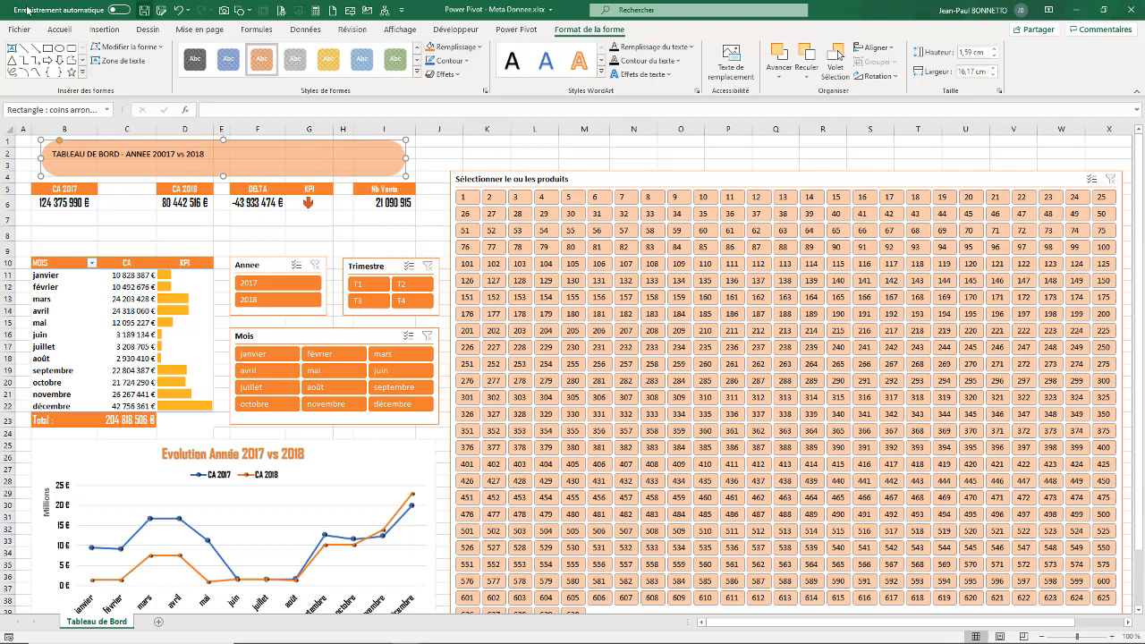
left_click(69, 25)
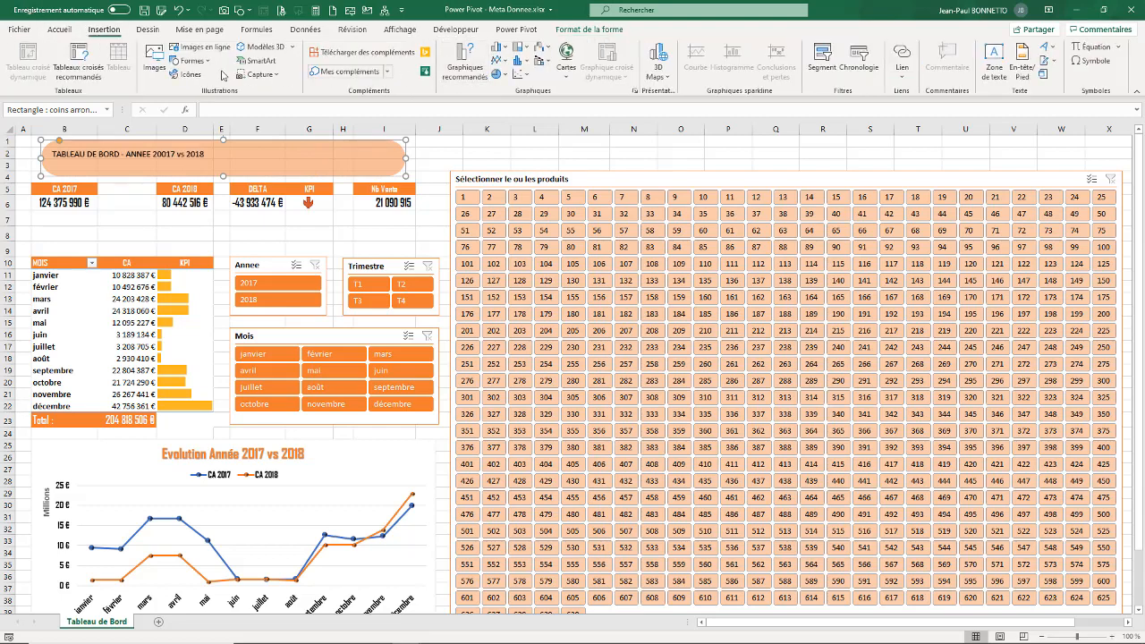
left_click(70, 30)
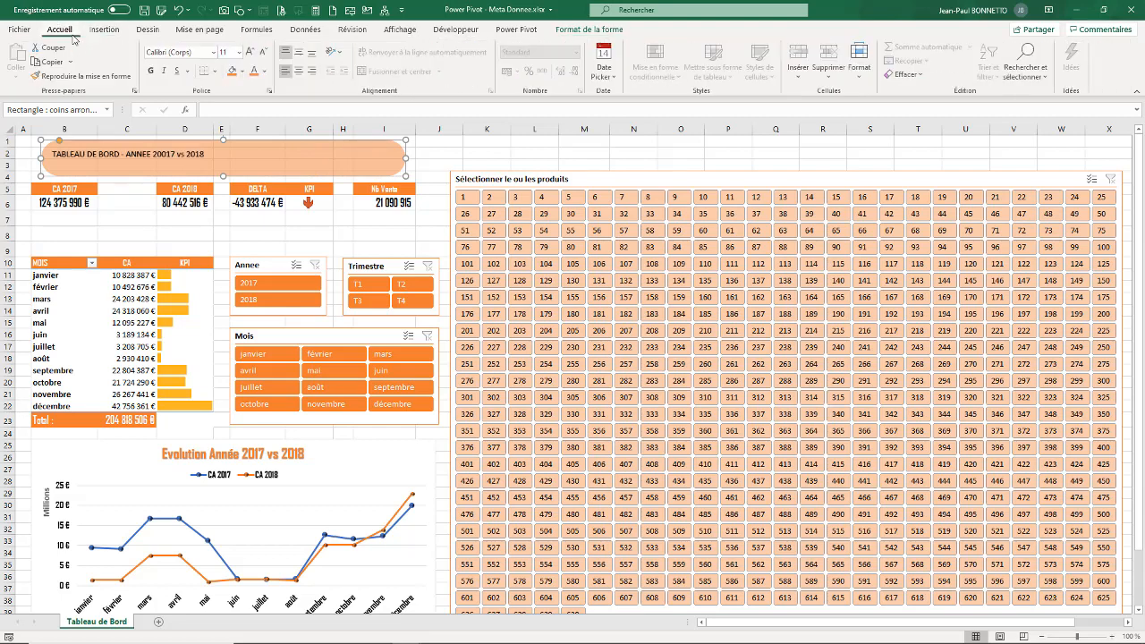
left_click(297, 70)
left_click(297, 52)
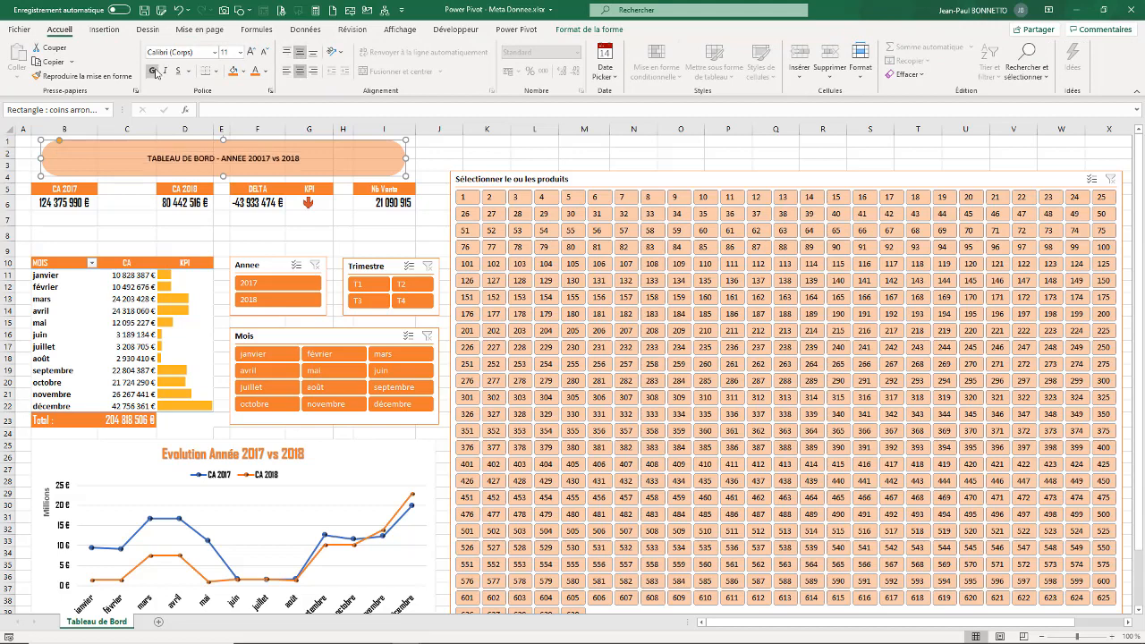
- Set the banner title's font to Agency FB and its size to 28
left_click(215, 51)
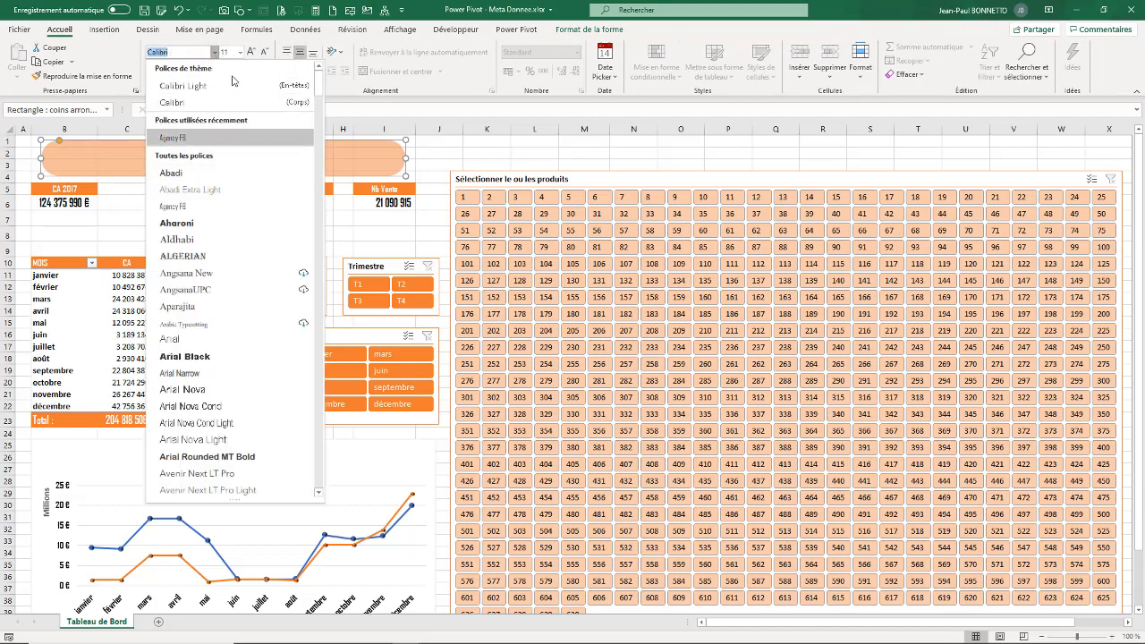
left_click(199, 138)
left_click(252, 54)
left_click(251, 54)
left_click(251, 53)
left_click(251, 53)
left_click(252, 53)
left_click(251, 54)
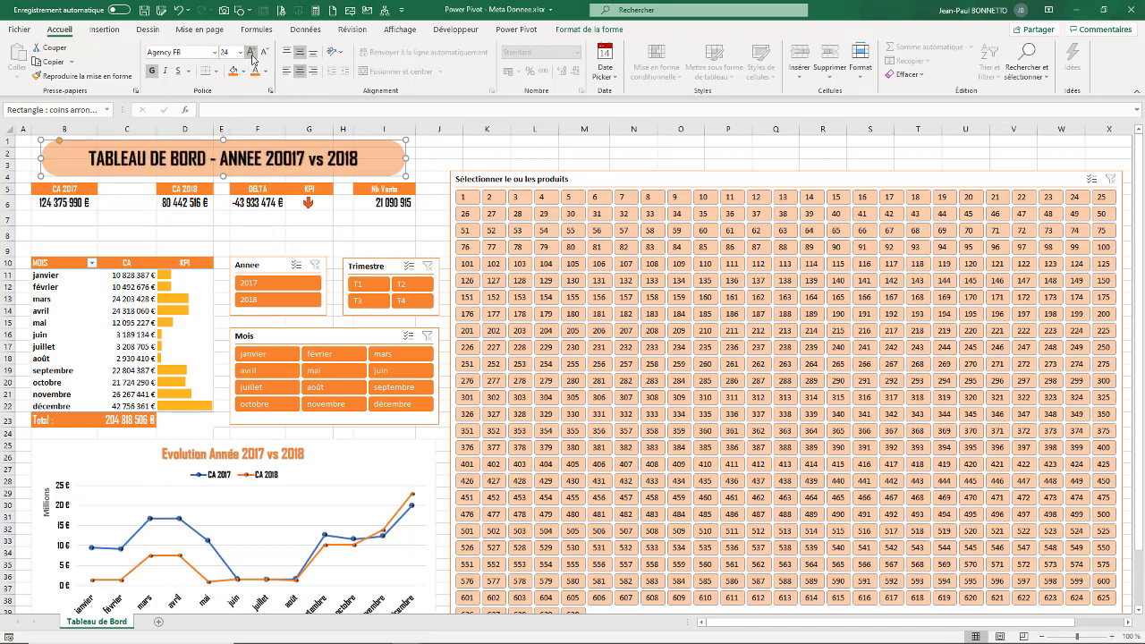
left_click(251, 52)
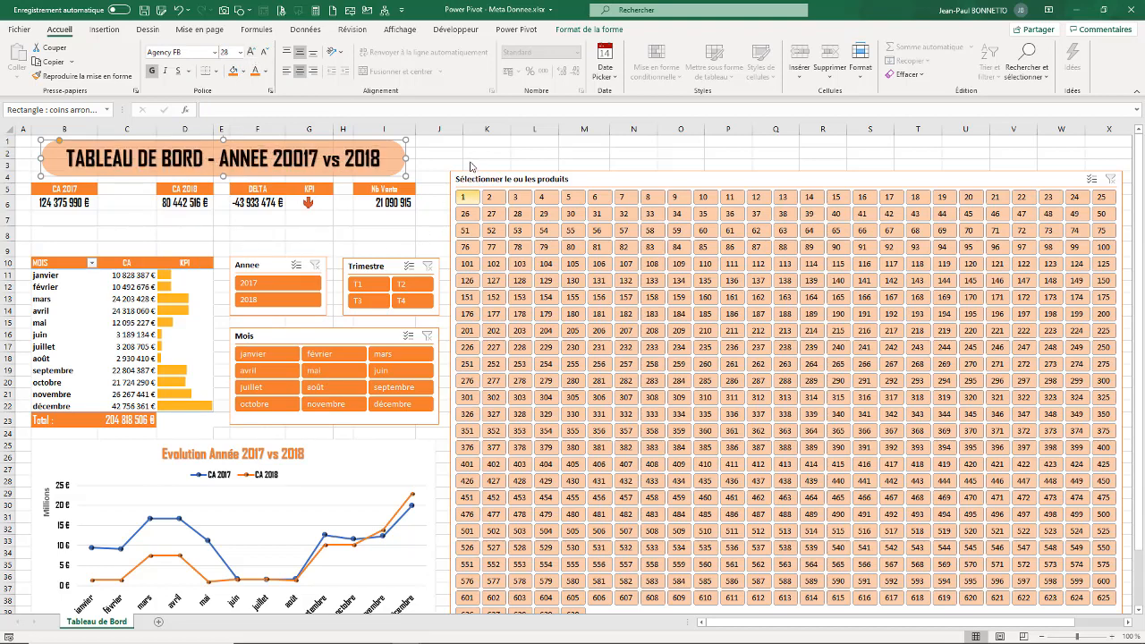
- Apply the second outer shadow preset to the banner and nudge it slightly up and to the left
left_click(599, 29)
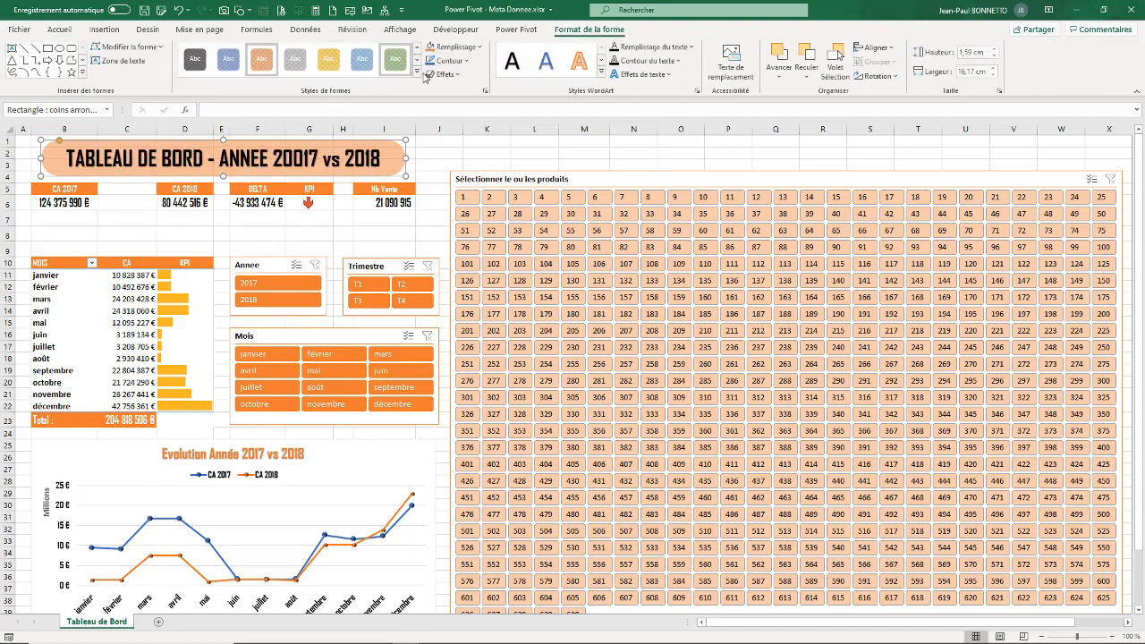
left_click(442, 74)
mouse_move(456, 132)
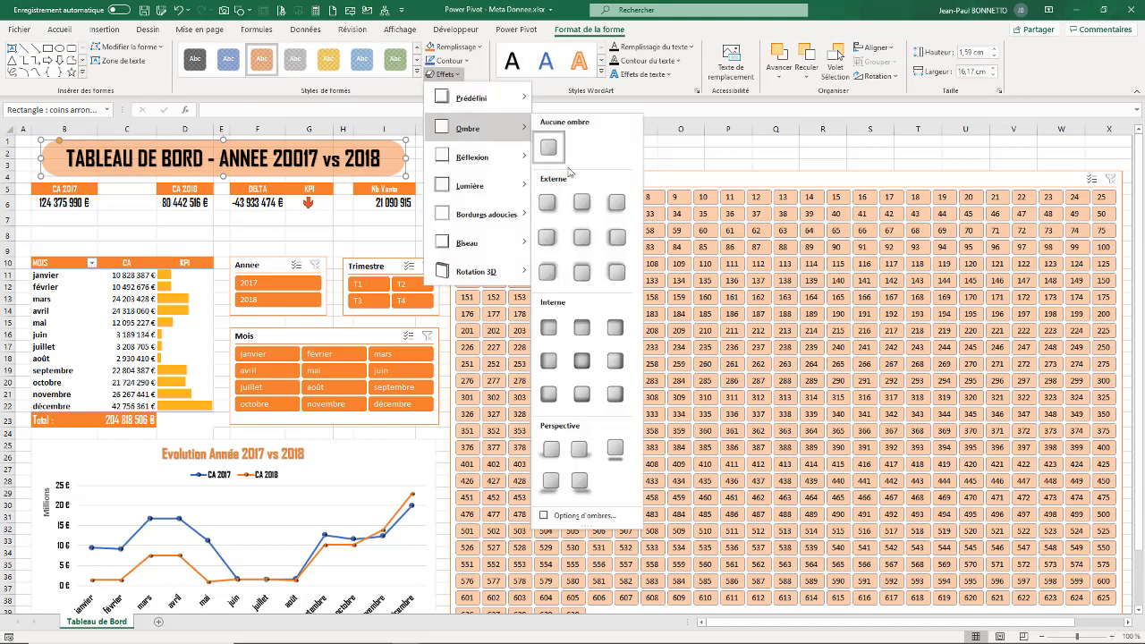
left_click(583, 205)
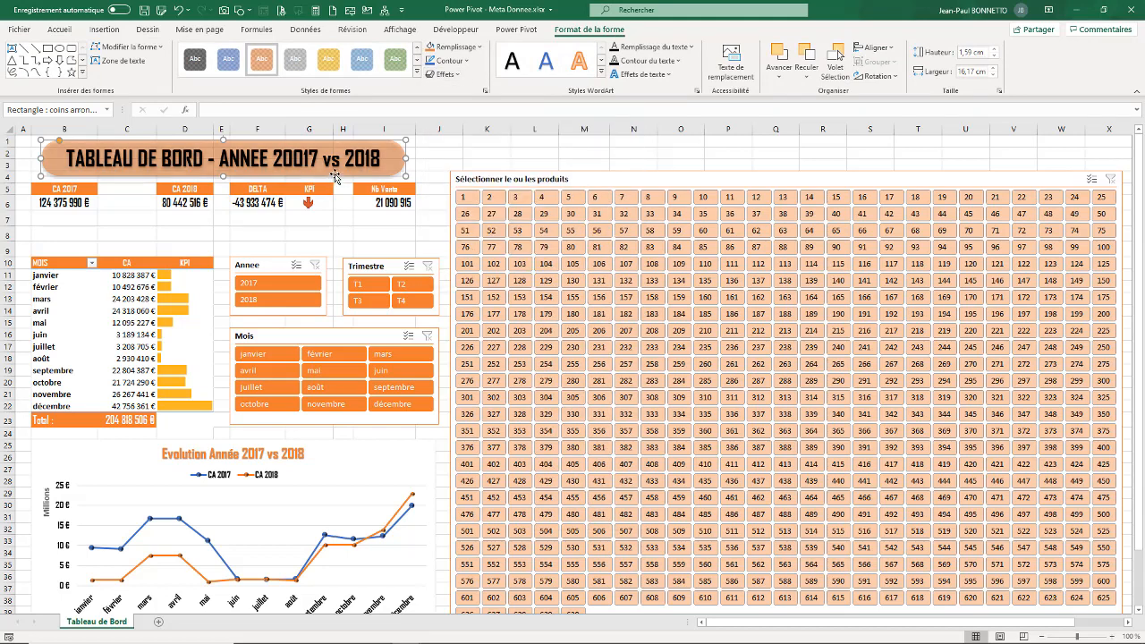
left_click_drag(400, 175, 396, 173)
left_click(447, 153)
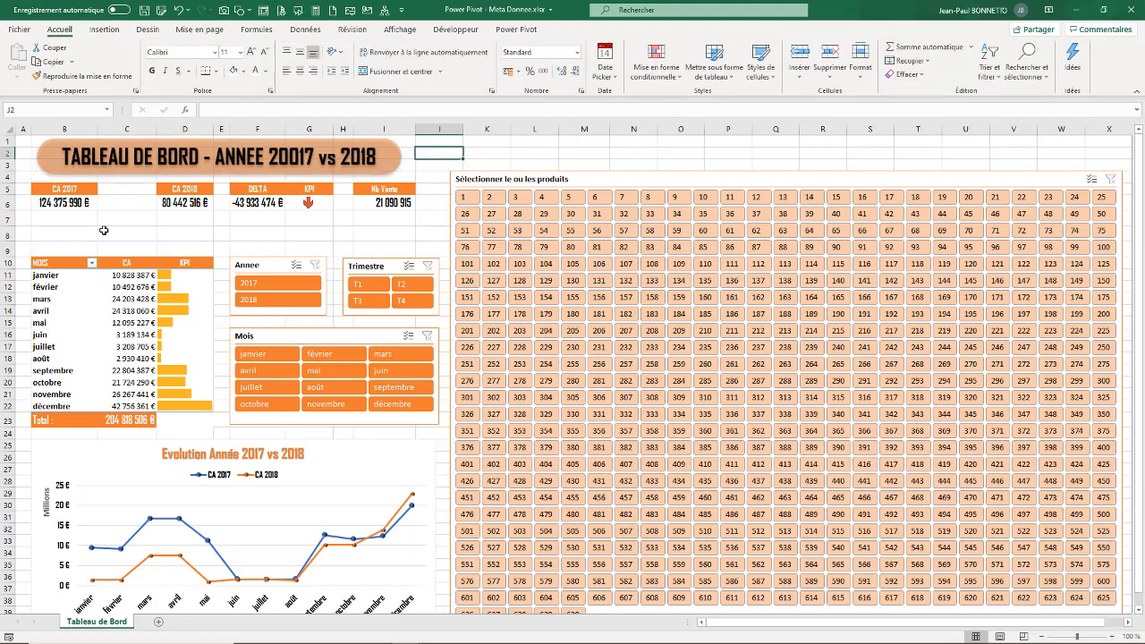
- Delete two empty rows above the month table and slightly reduce the height of row 7
left_click_drag(67, 230, 432, 230)
left_click(8, 234)
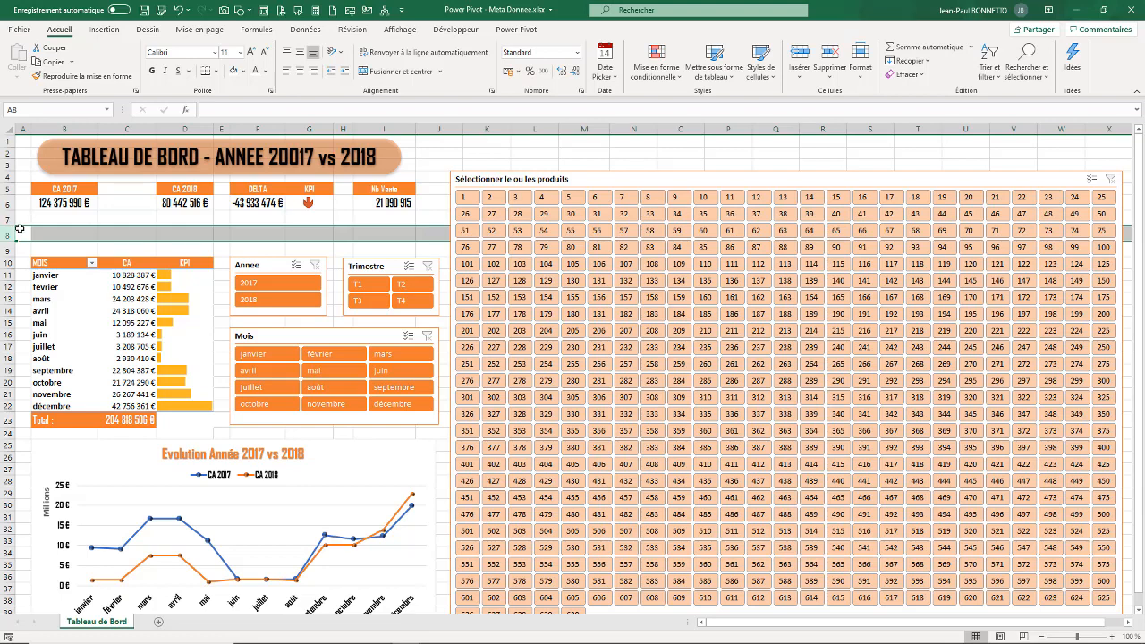
key("ctrl+minus")
key("ctrl+minus")
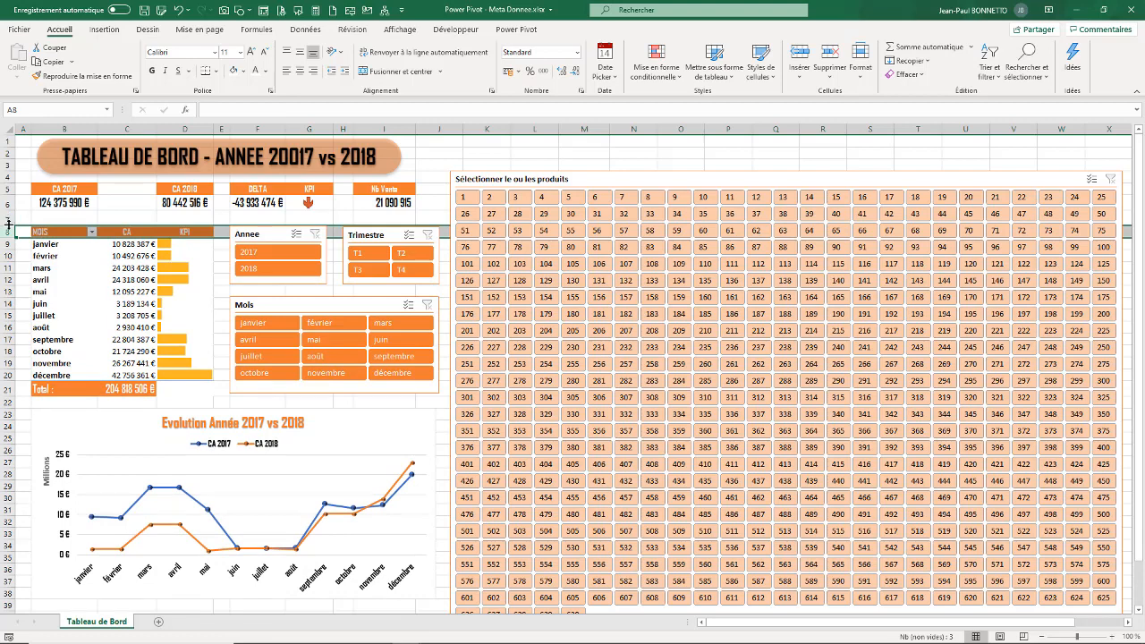
left_click_drag(8, 226, 8, 220)
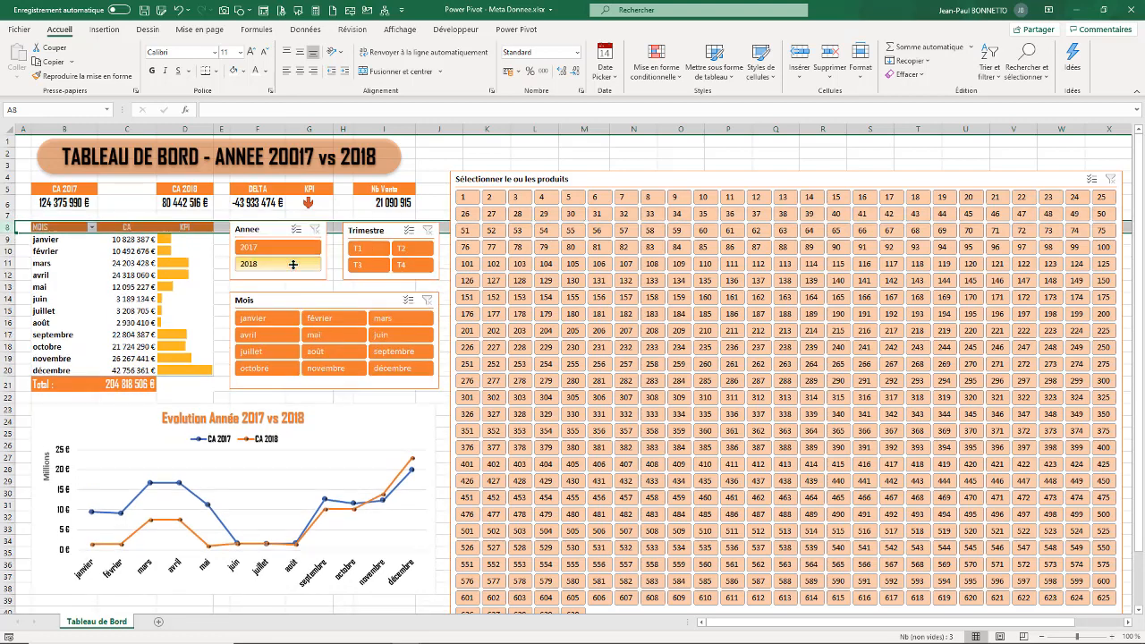
- Move the product slicer up so that it starts at row 2, beside the title banner
left_click(124, 413)
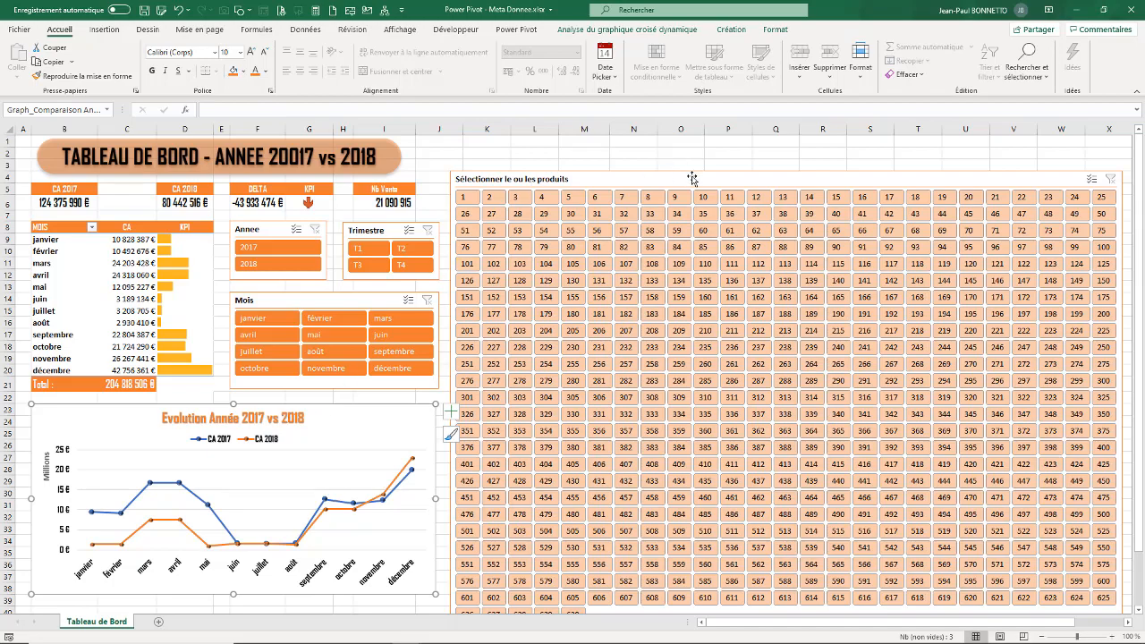
mouse_move(684, 174)
left_mouse_down()
mouse_move(690, 151)
mouse_move(673, 146)
mouse_move(681, 152)
left_mouse_up()
left_click_drag(1005, 625, 582, 569)
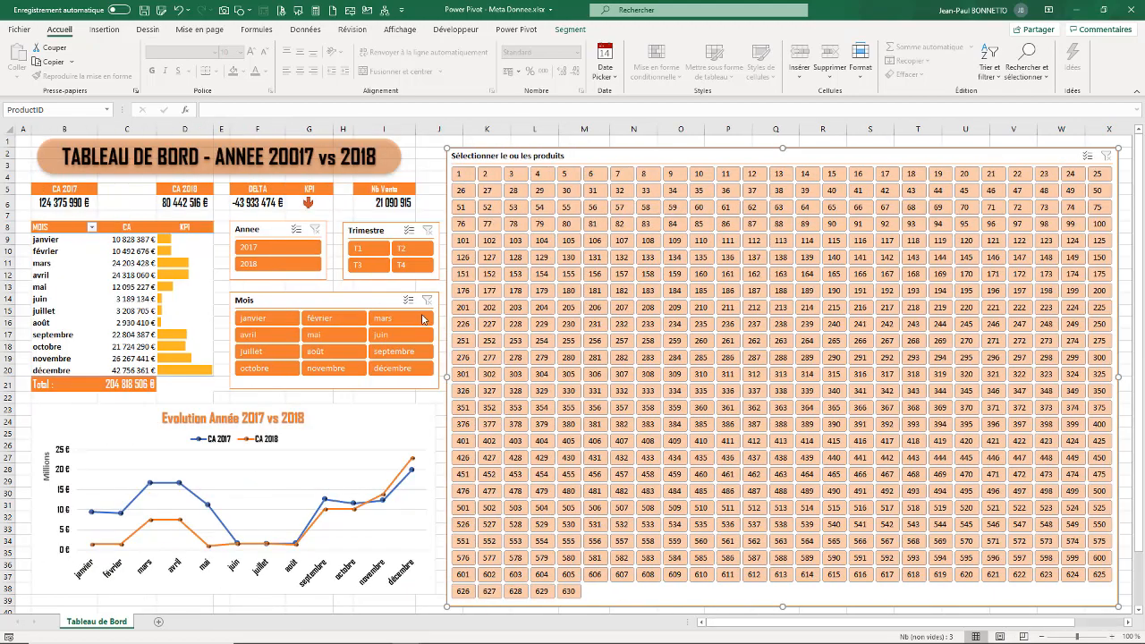
- Narrow column Y beside the product slicer into a thin margin, and slightly narrow column A
left_click(1127, 622)
left_click(1127, 622)
left_click(1127, 621)
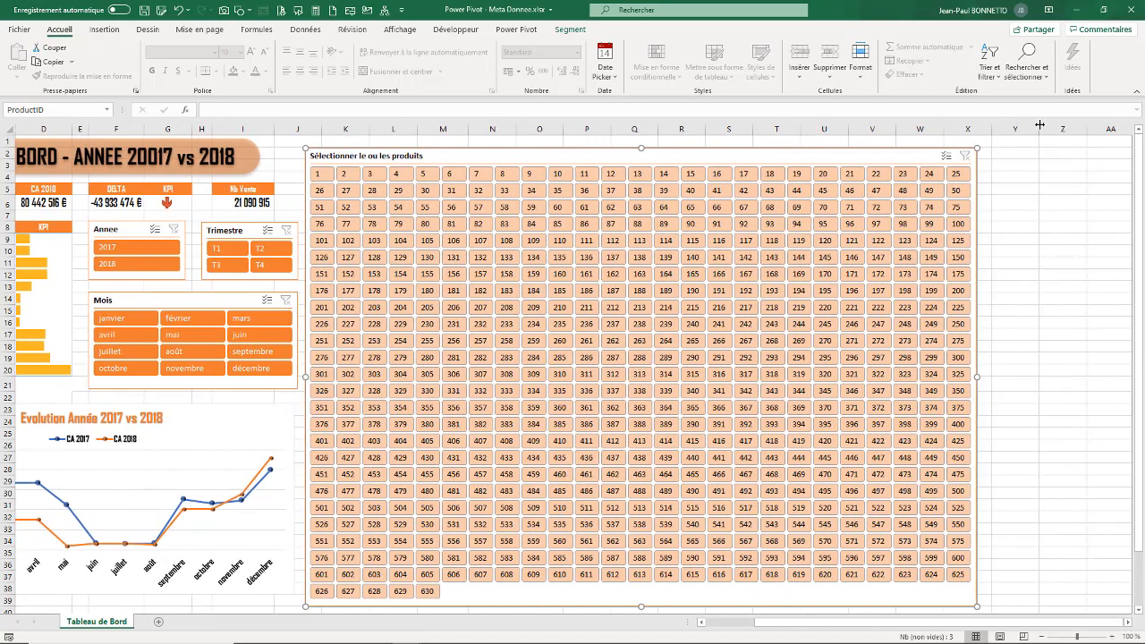
left_click_drag(1038, 126, 1005, 157)
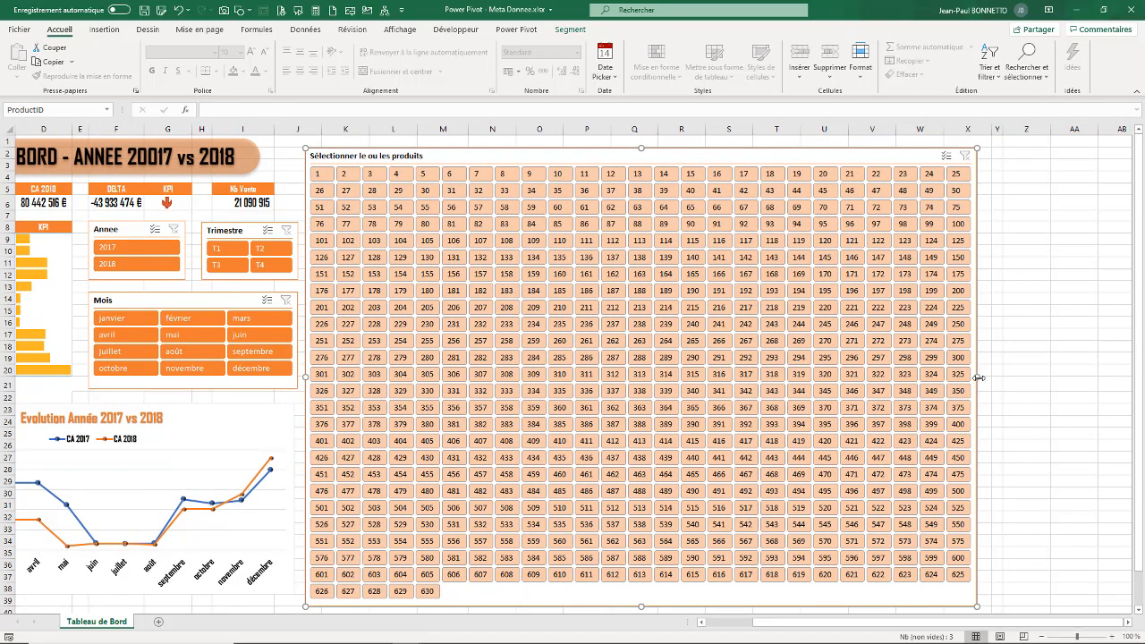
left_click_drag(1014, 624, 872, 624)
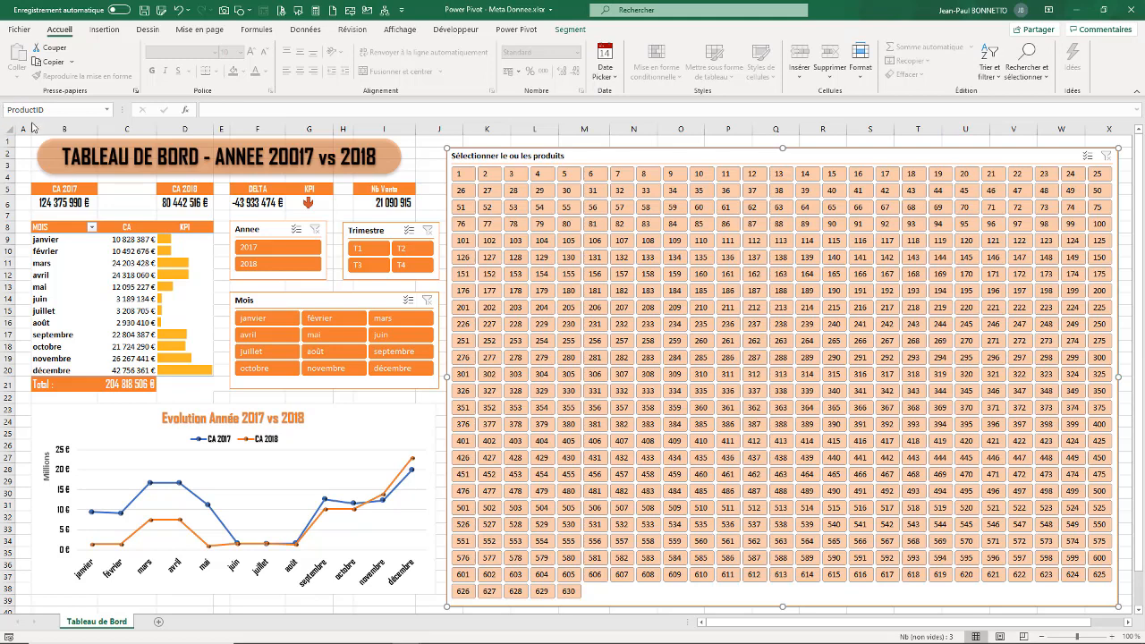
left_click_drag(31, 128, 27, 128)
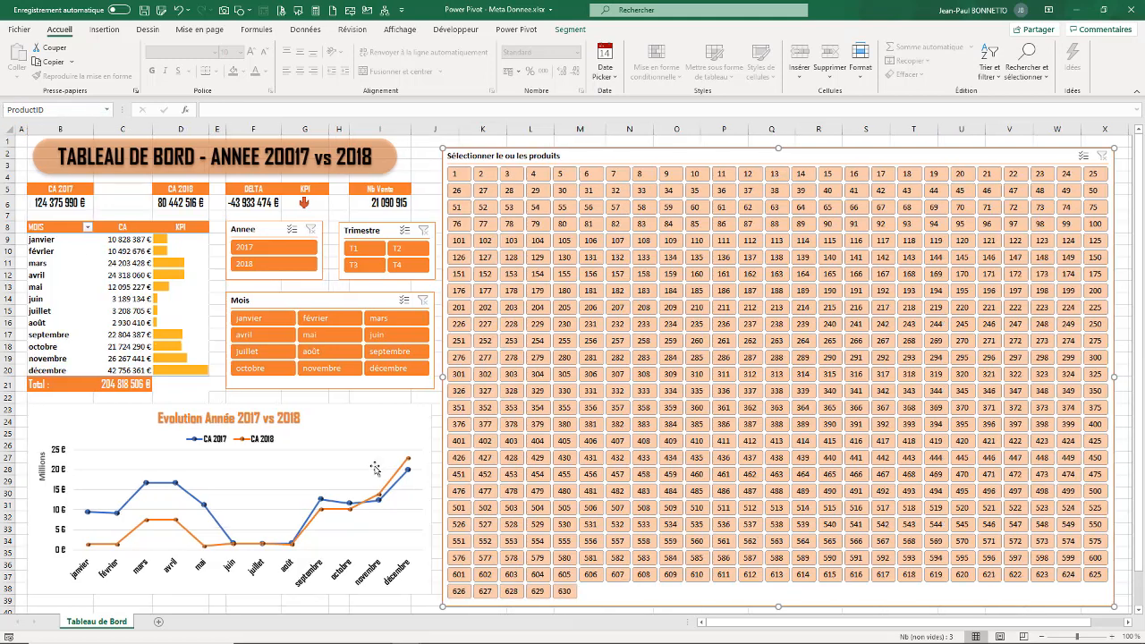
- Hide the worksheet's gridlines on the dashboard sheet
left_click(419, 151)
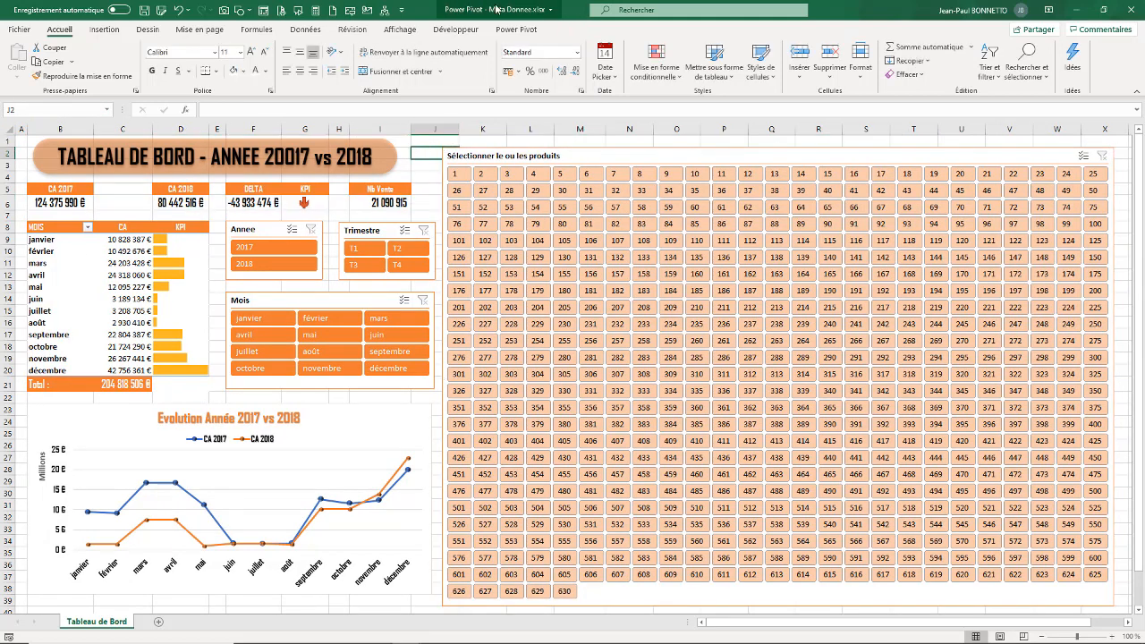
left_click(400, 30)
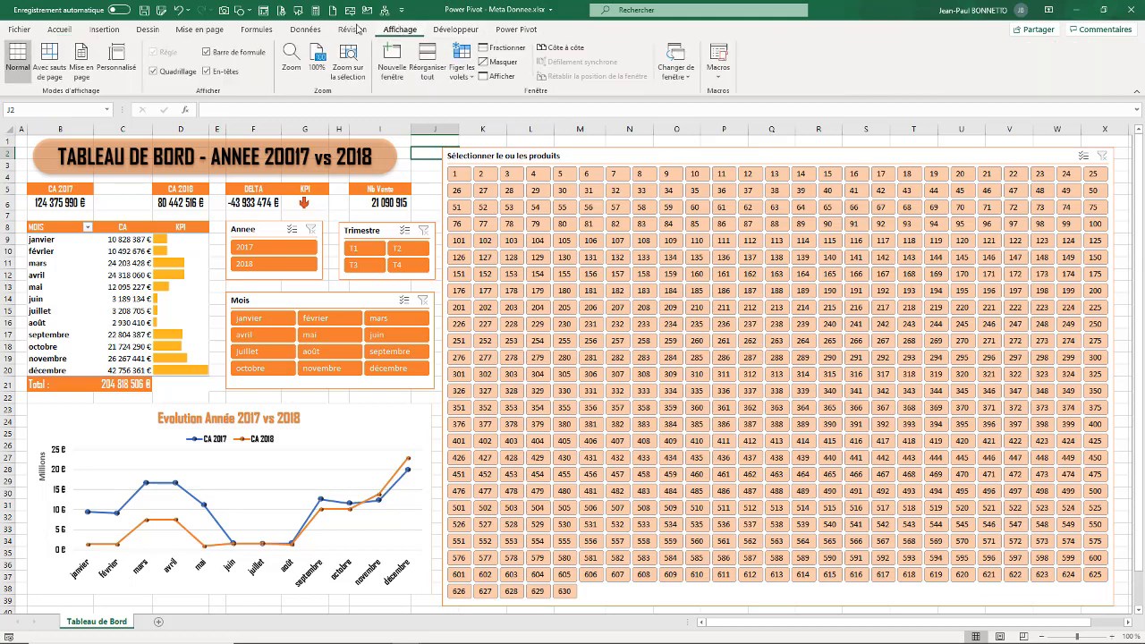
left_click(153, 72)
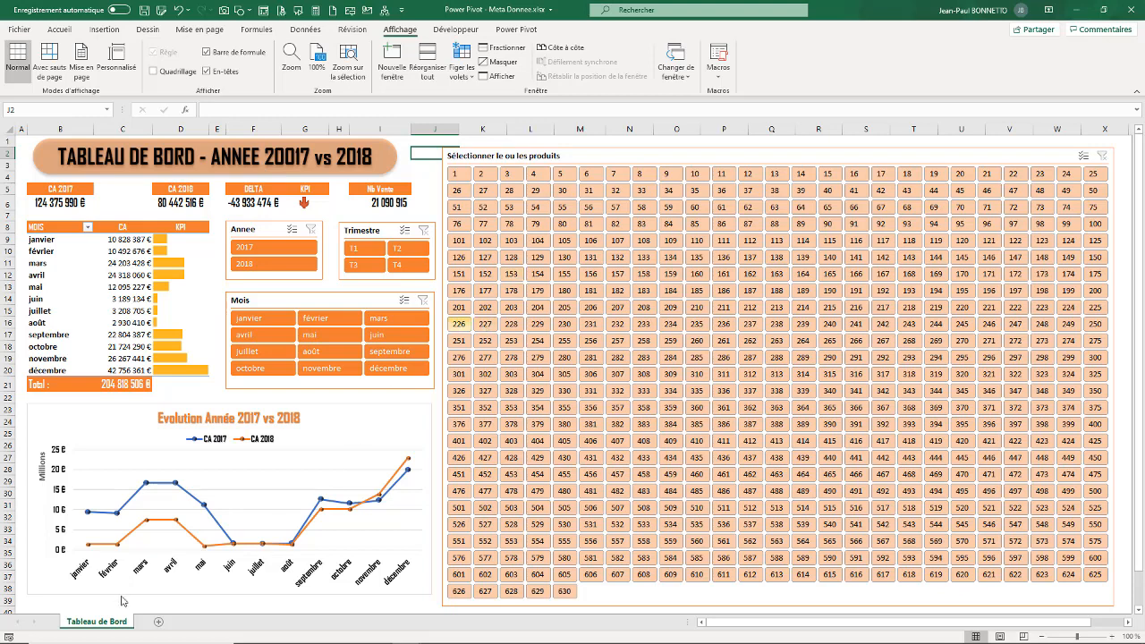
- Apply a centred outer shadow to the Evolution Année 2017 vs 2018 chart and save the workbook
left_click(347, 408)
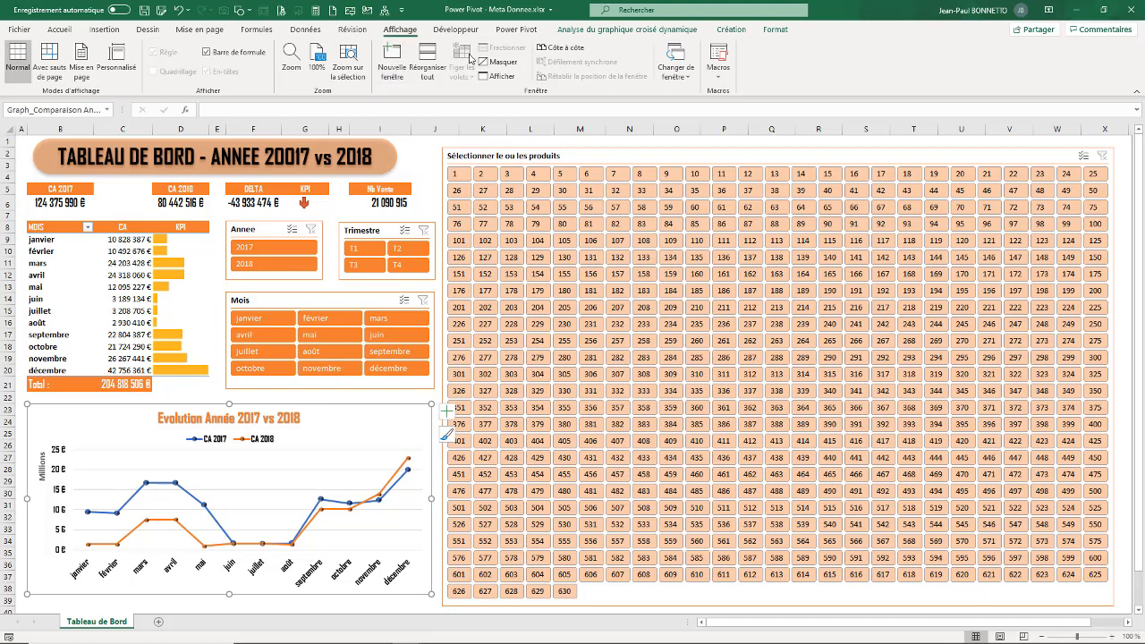
left_click(775, 30)
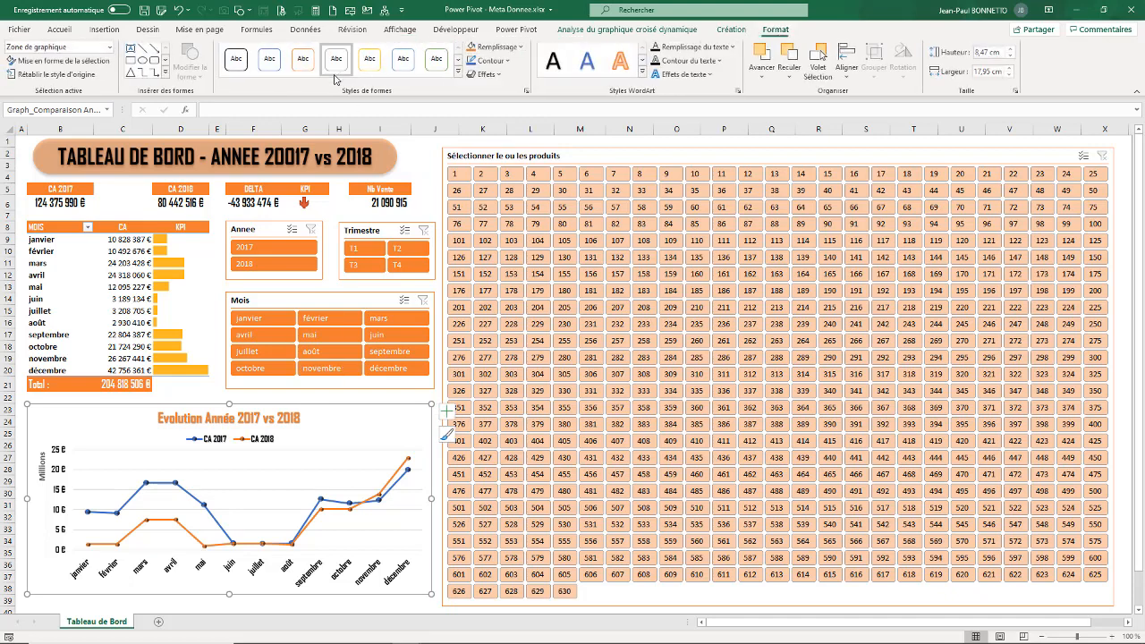
left_click(492, 75)
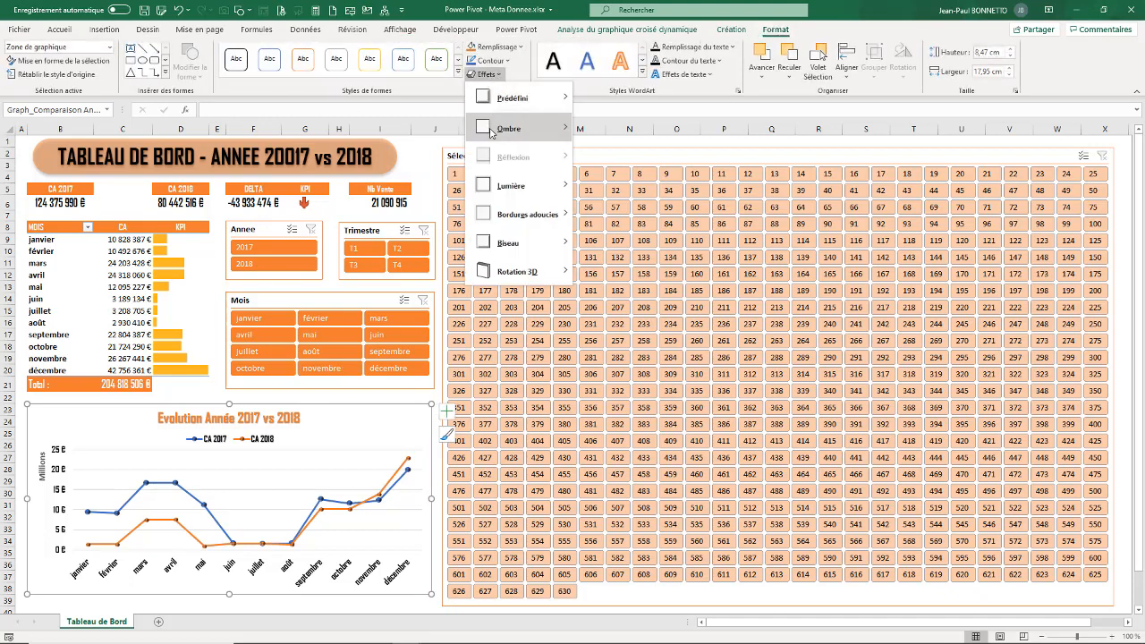
mouse_move(492, 131)
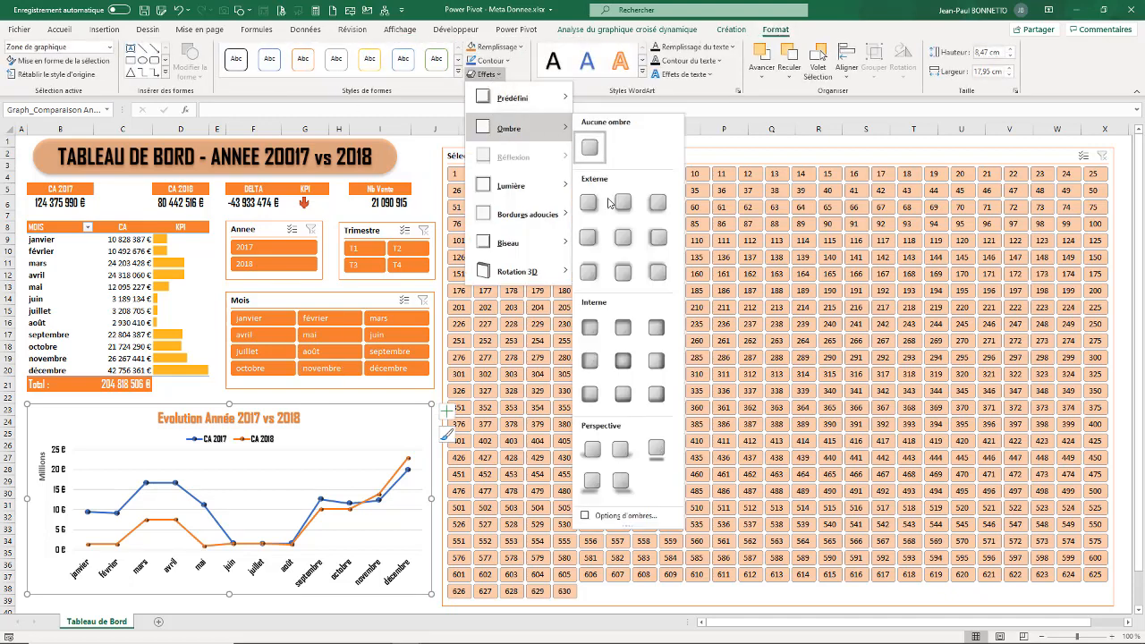
left_click(626, 240)
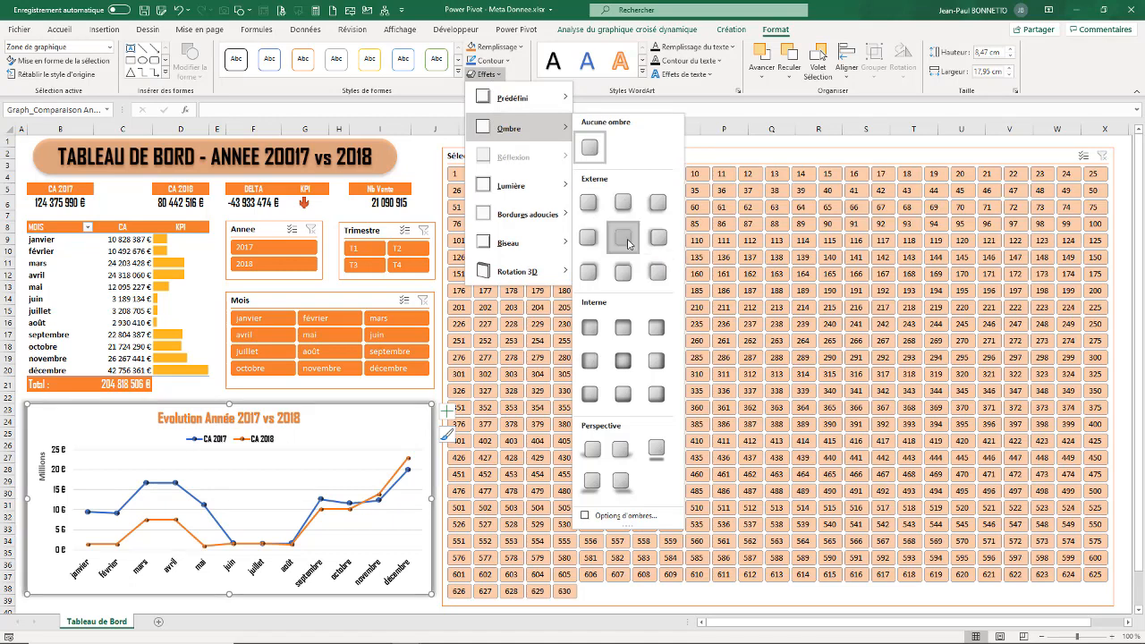
left_click(345, 397)
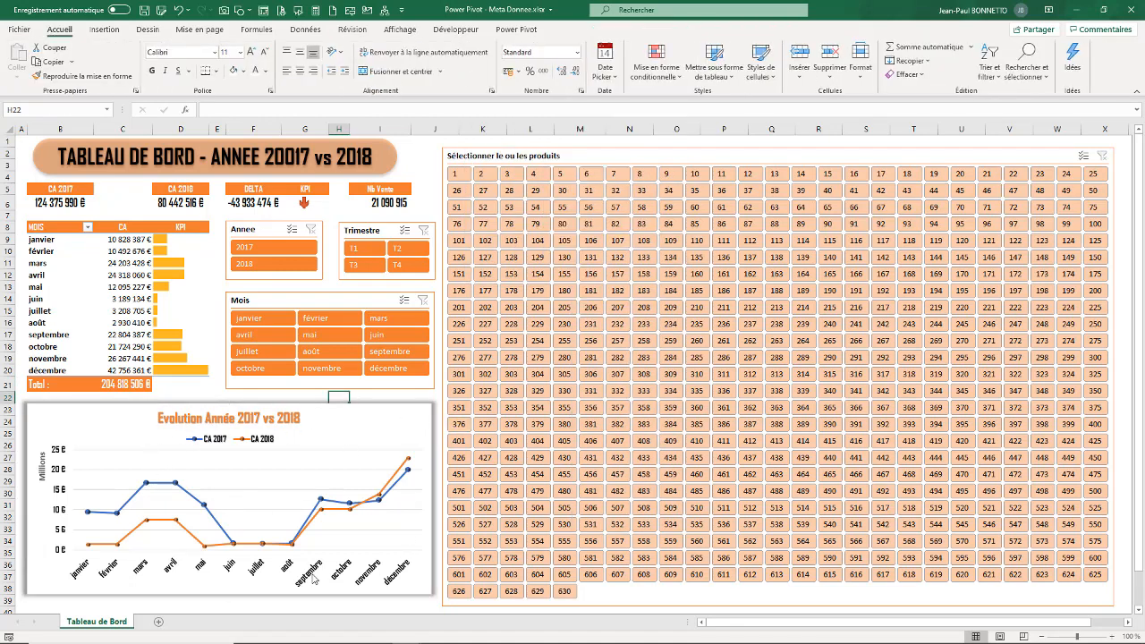
left_click(427, 158)
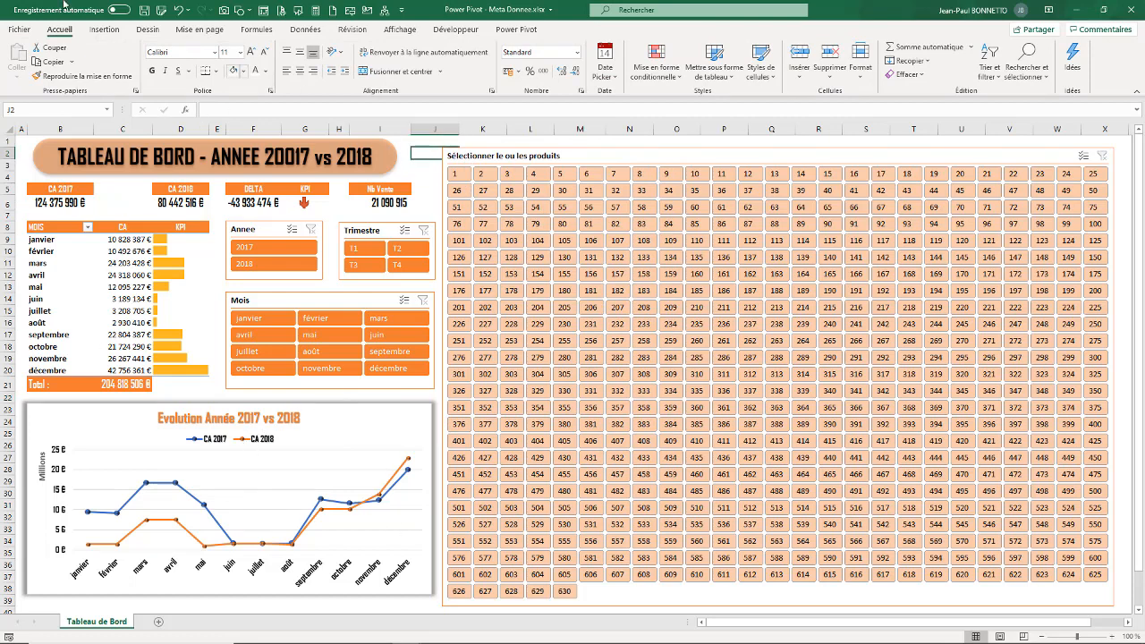
left_click(148, 11)
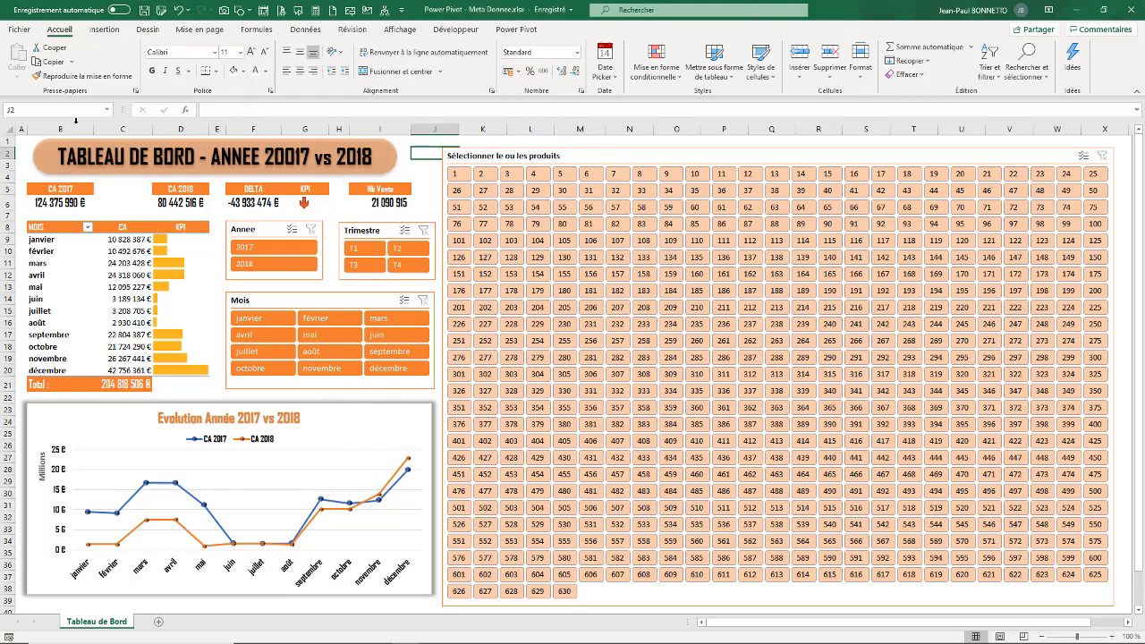
- Define the print area over the whole dashboard, from cell A1 to below the product slicer
left_click_drag(21, 143, 1088, 604)
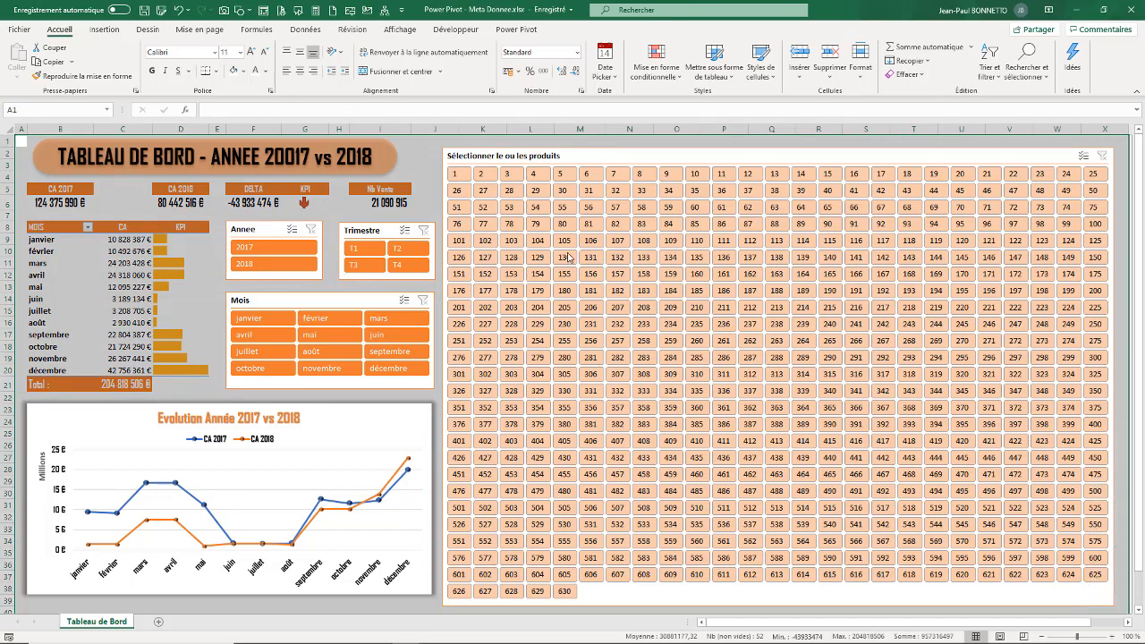
left_click(192, 30)
left_click(198, 78)
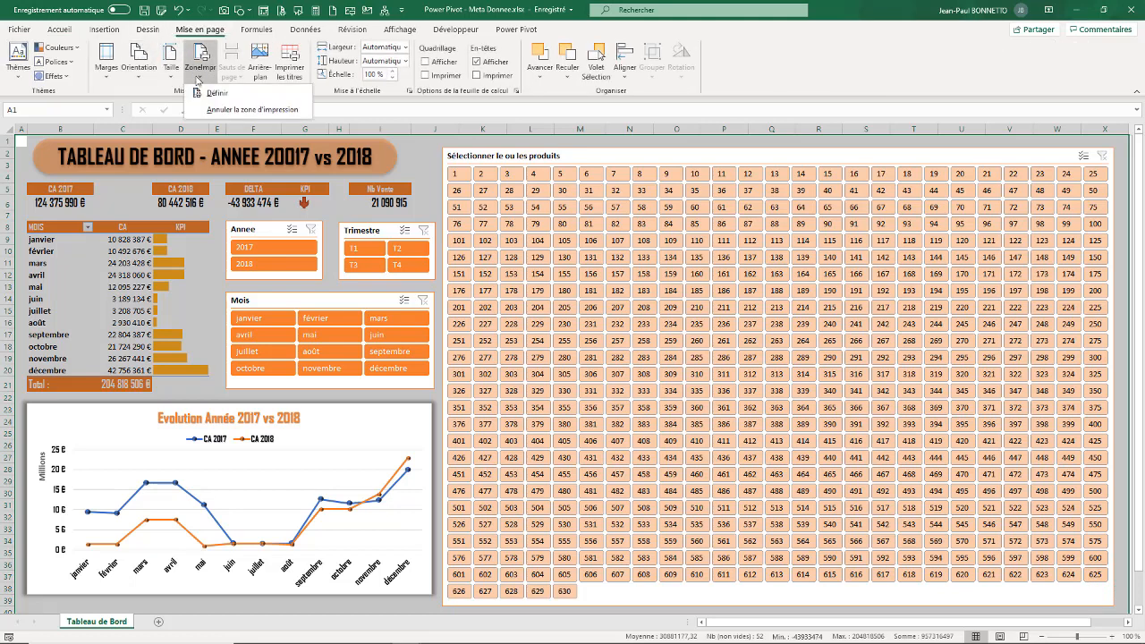
left_click(213, 94)
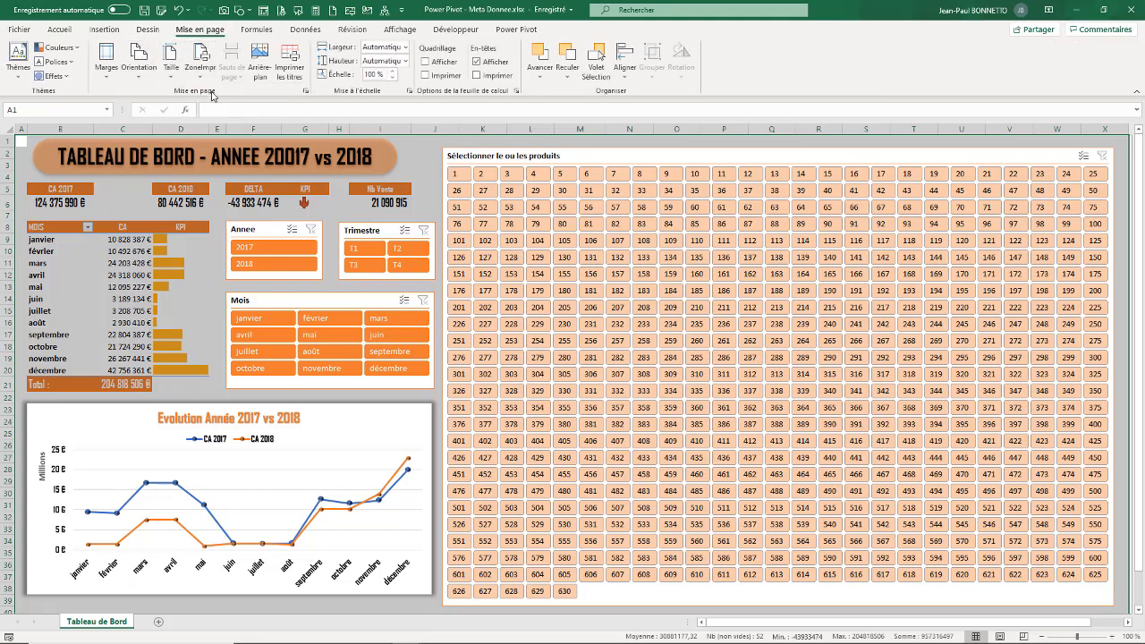
- Set the page to landscape, fitted to 1 page wide by 1 page tall, and preview the print
left_click(306, 91)
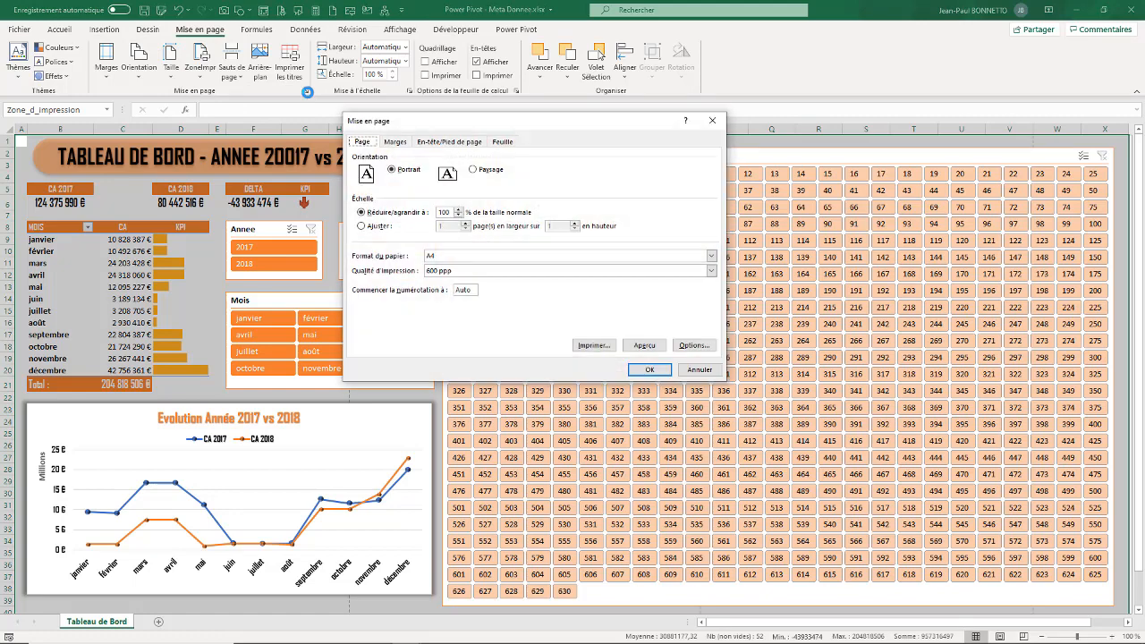
left_click(362, 226)
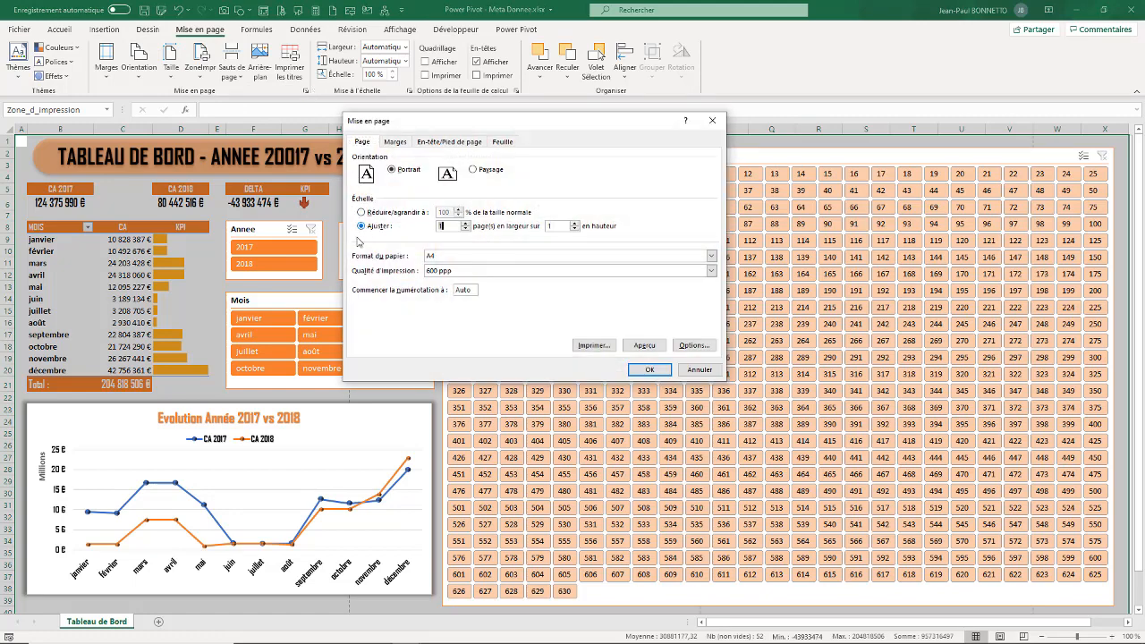
left_click(474, 170)
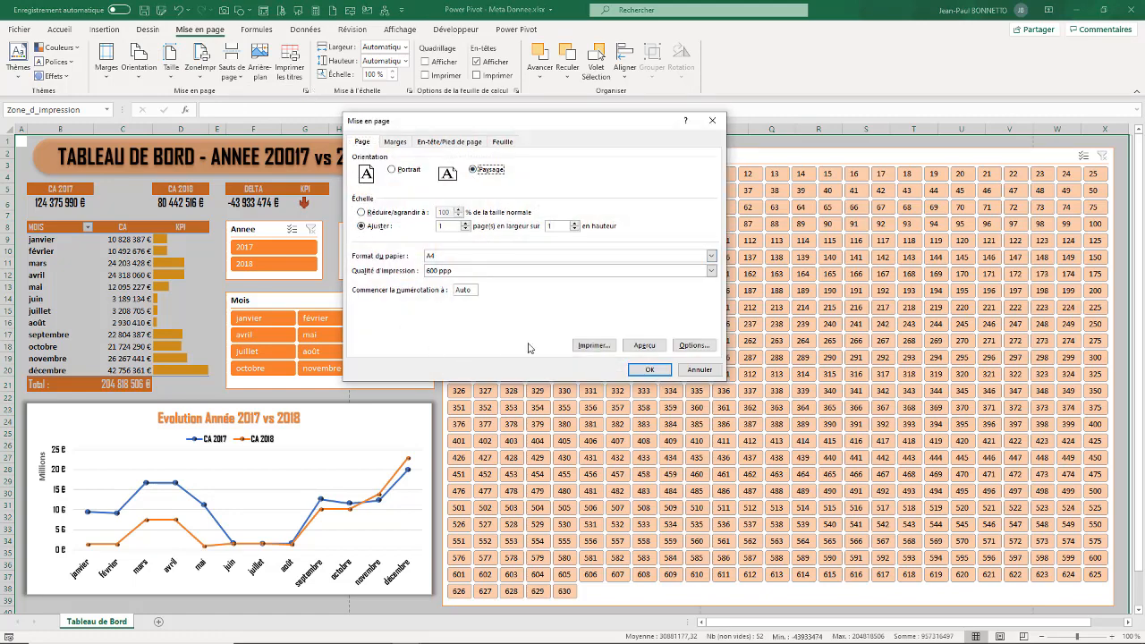
left_click(639, 346)
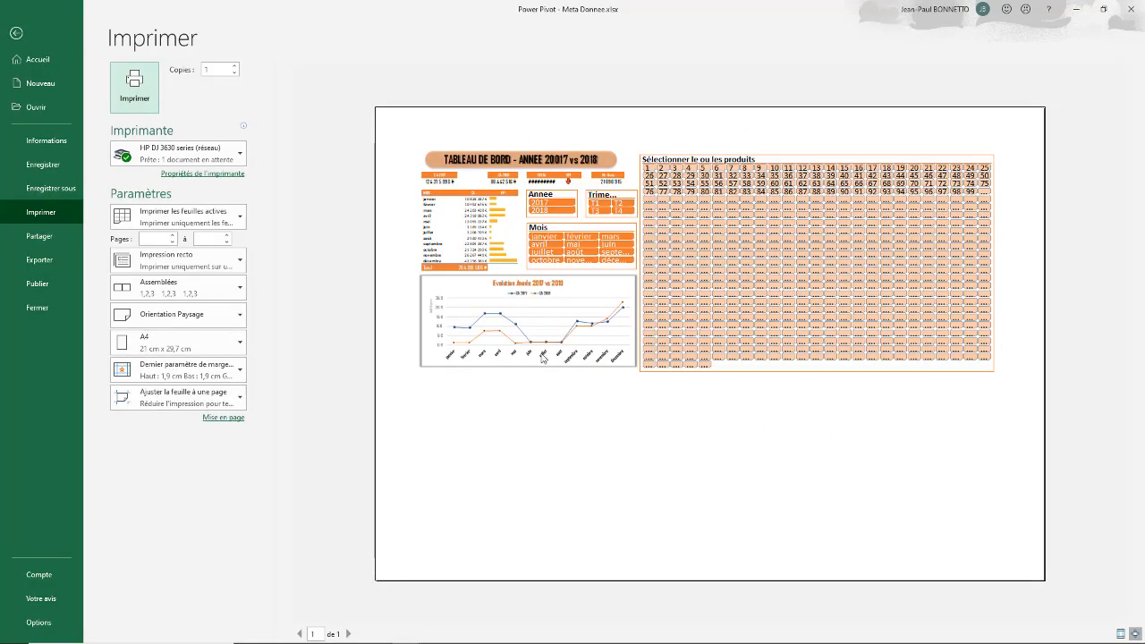
- Set the left and right print margins to 0 and the top and bottom to 0.4 cm, centred horizontally, and return to the sheet
left_click(223, 417)
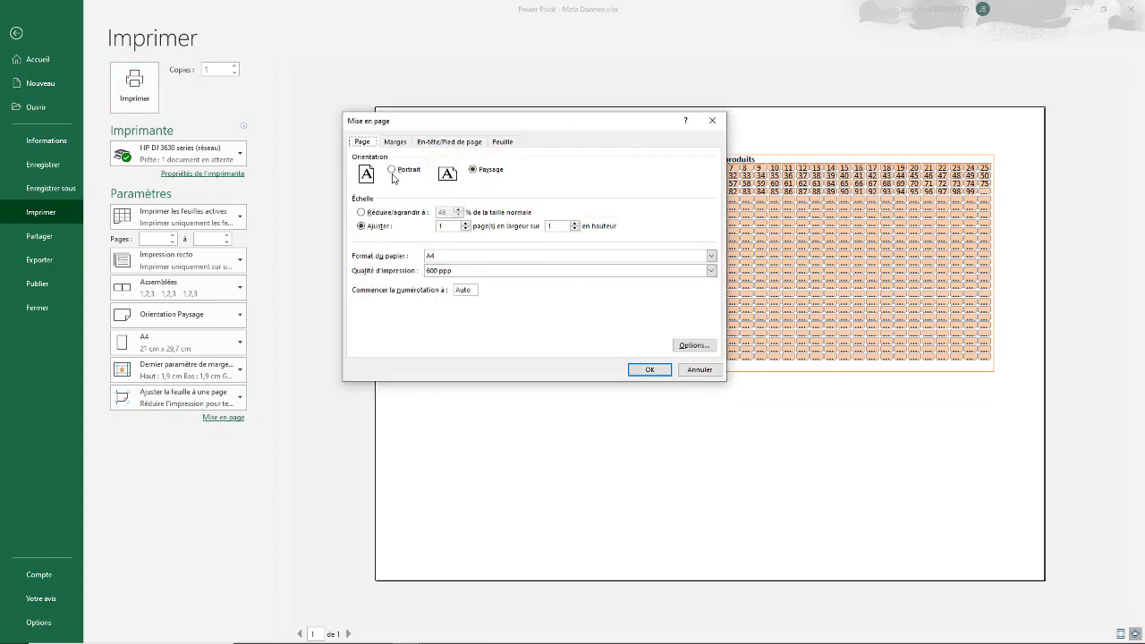
left_click(394, 142)
left_click(476, 230)
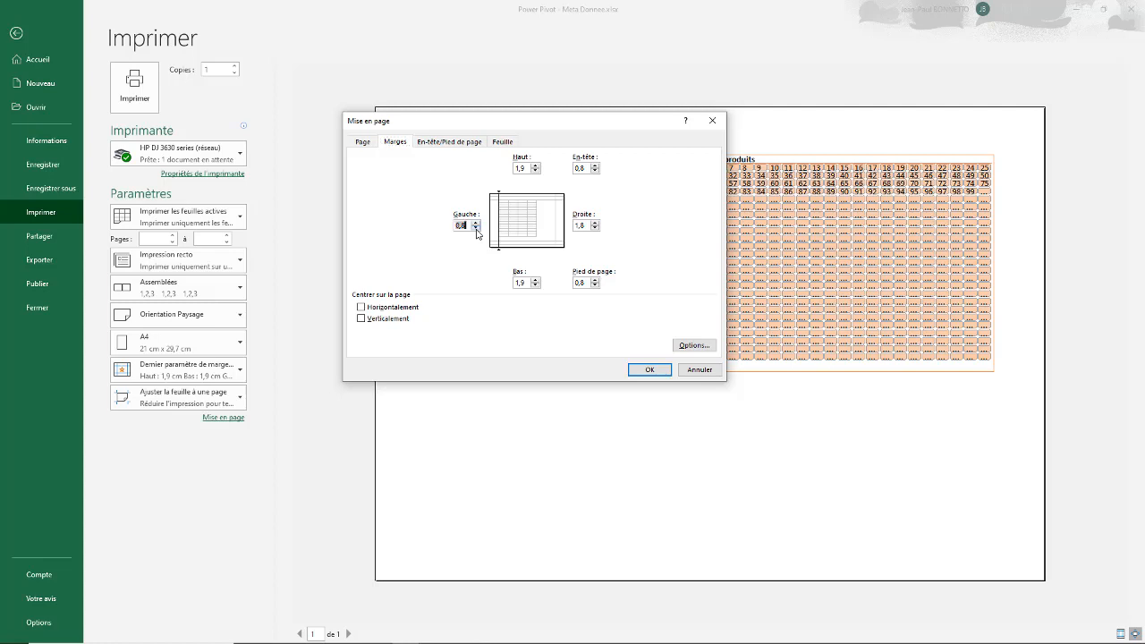
left_click(595, 228)
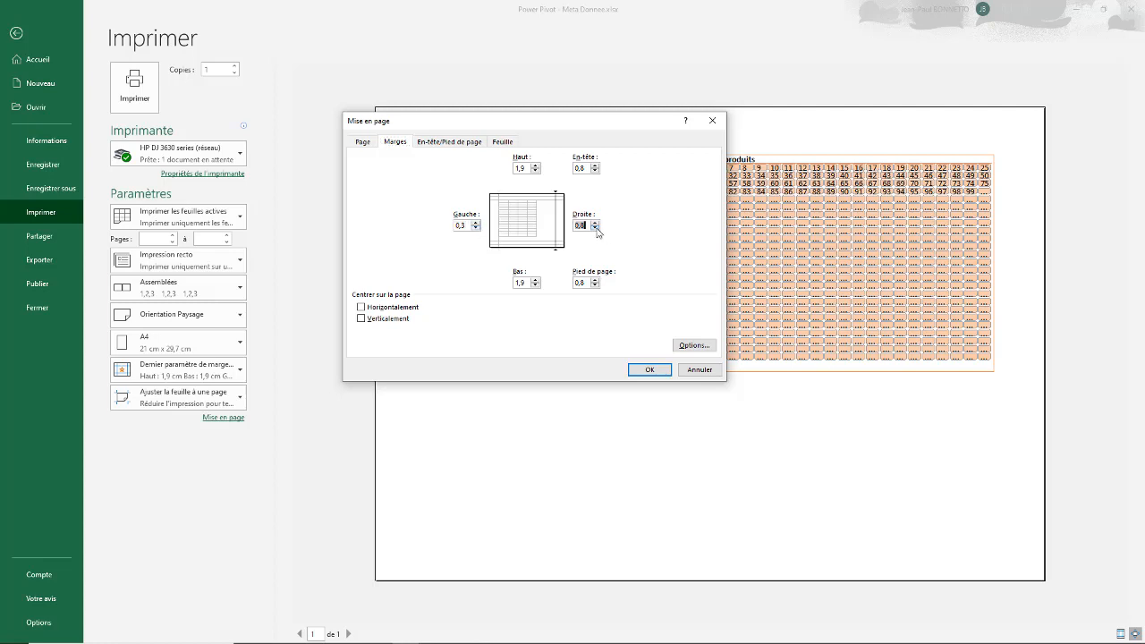
left_click(476, 229)
left_click(362, 308)
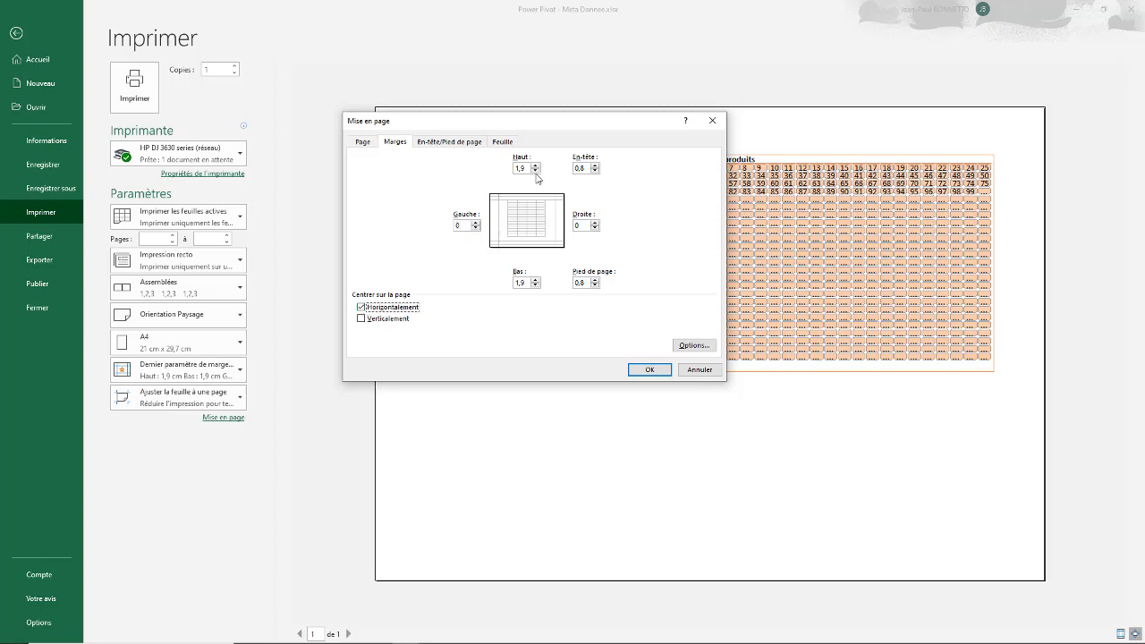
left_click(536, 171)
left_click(536, 286)
left_click(649, 369)
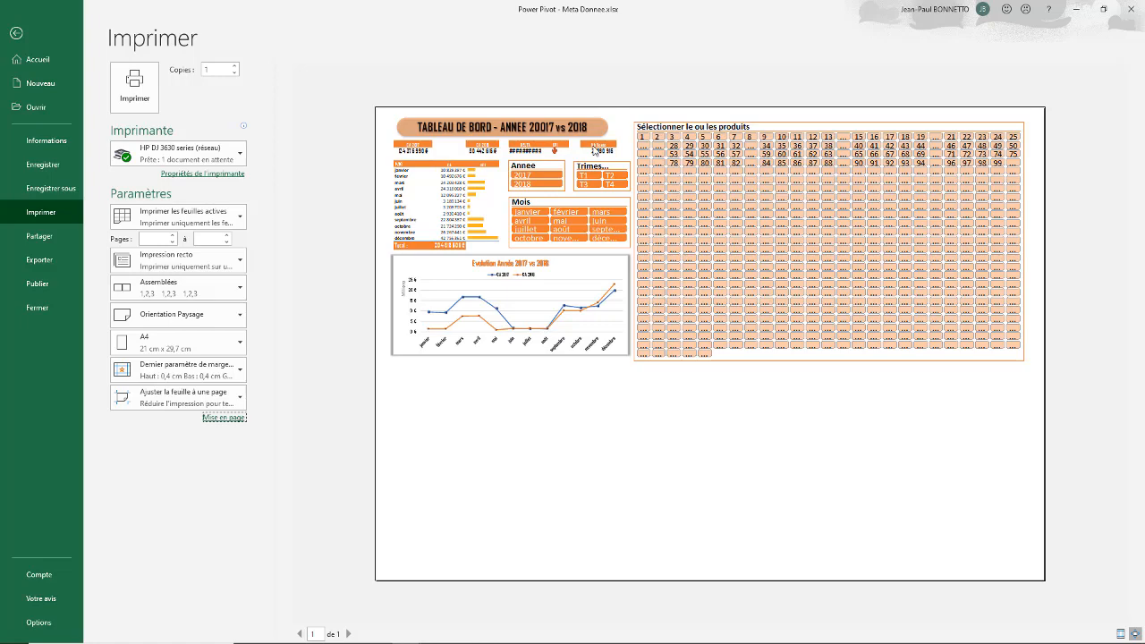
left_click(17, 33)
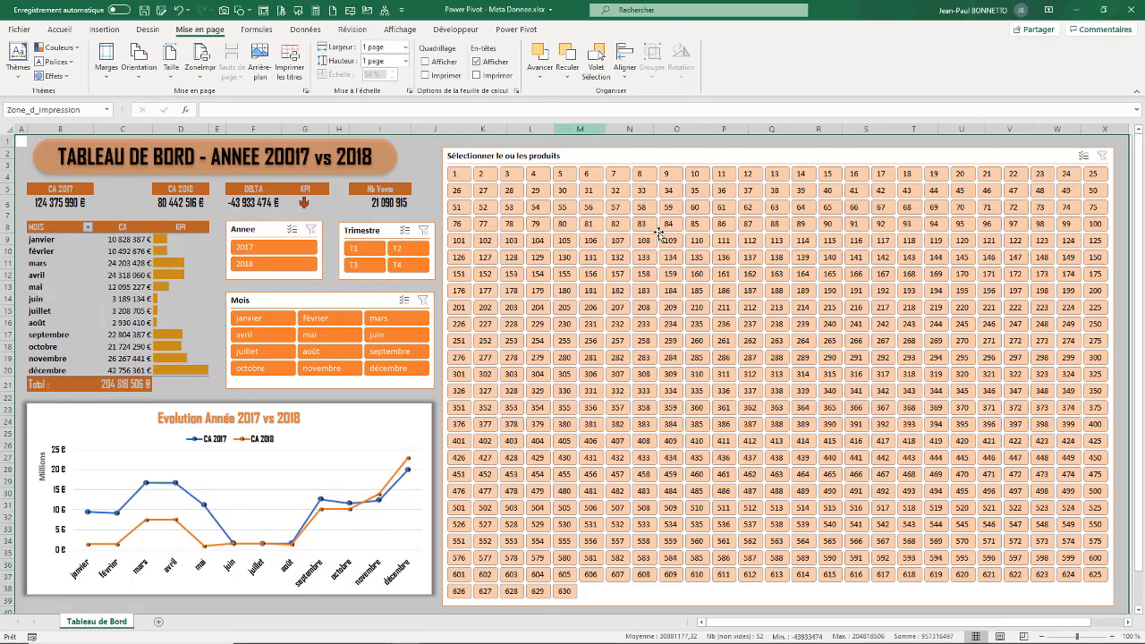
- Hide the row and column headings and the formula bar, and collapse the ribbon to enlarge the dashboard
left_click(419, 140)
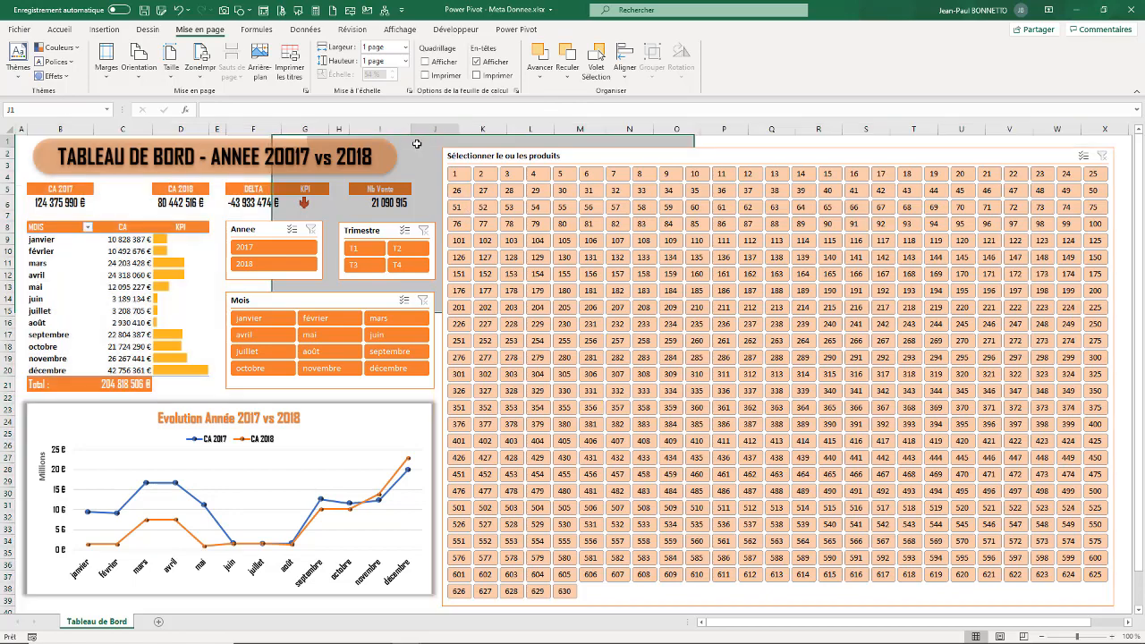
left_click(399, 30)
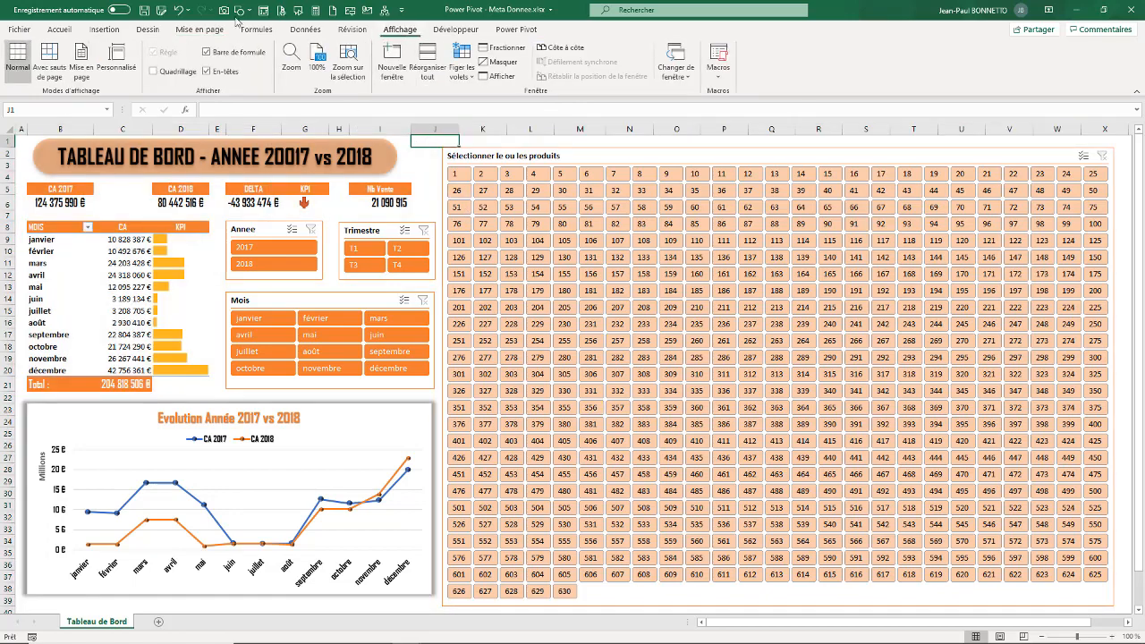
left_click(206, 71)
left_click(206, 52)
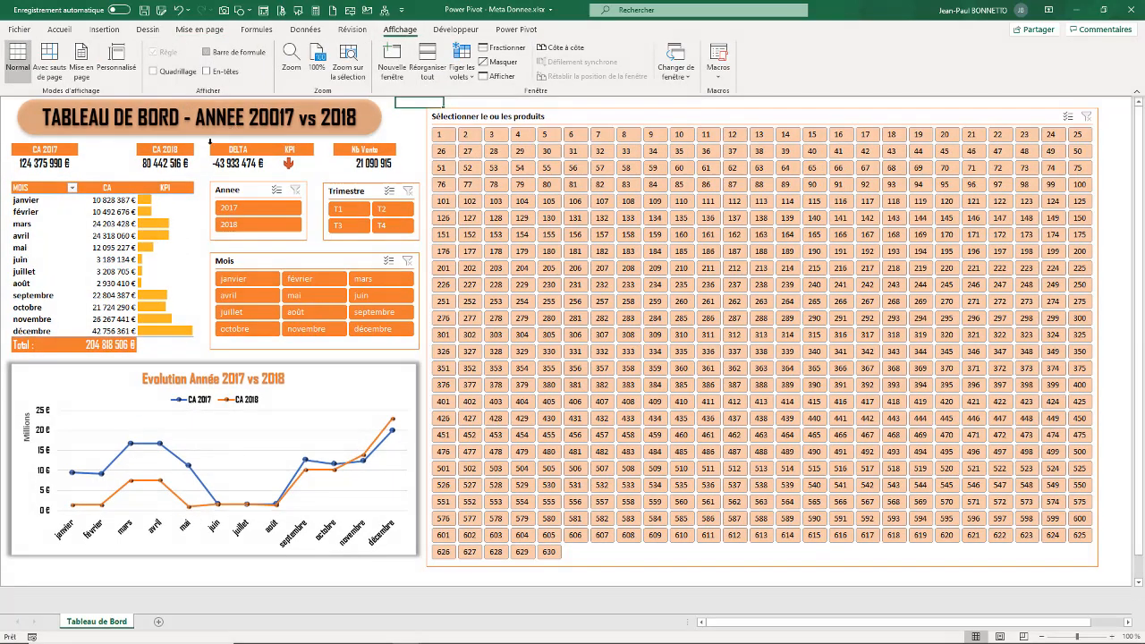
double_click(114, 32)
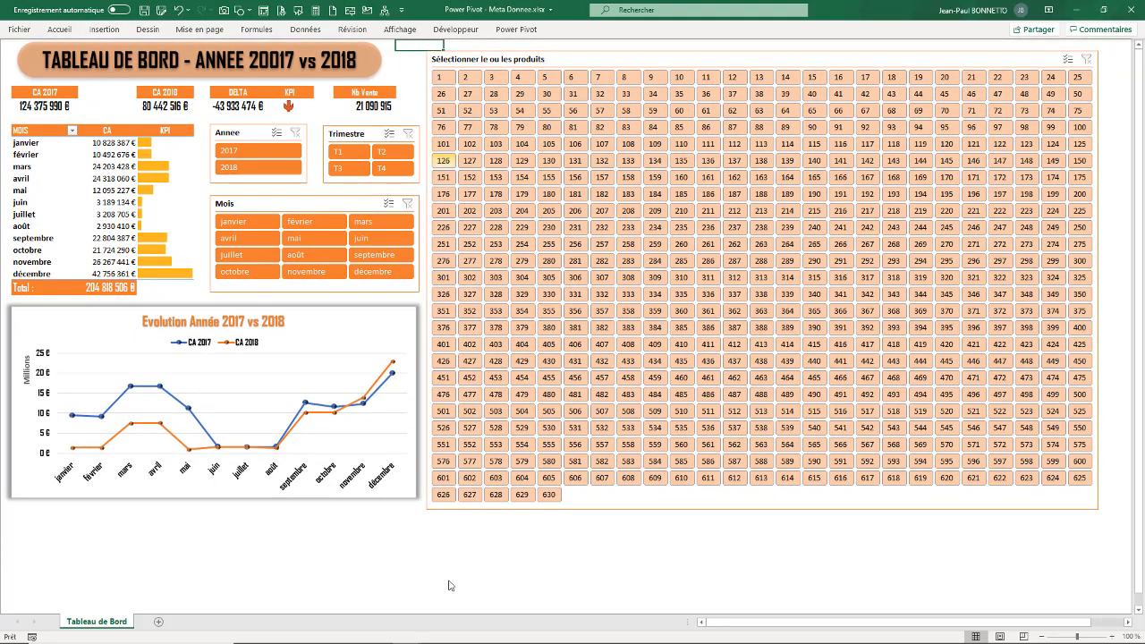
left_click(430, 575)
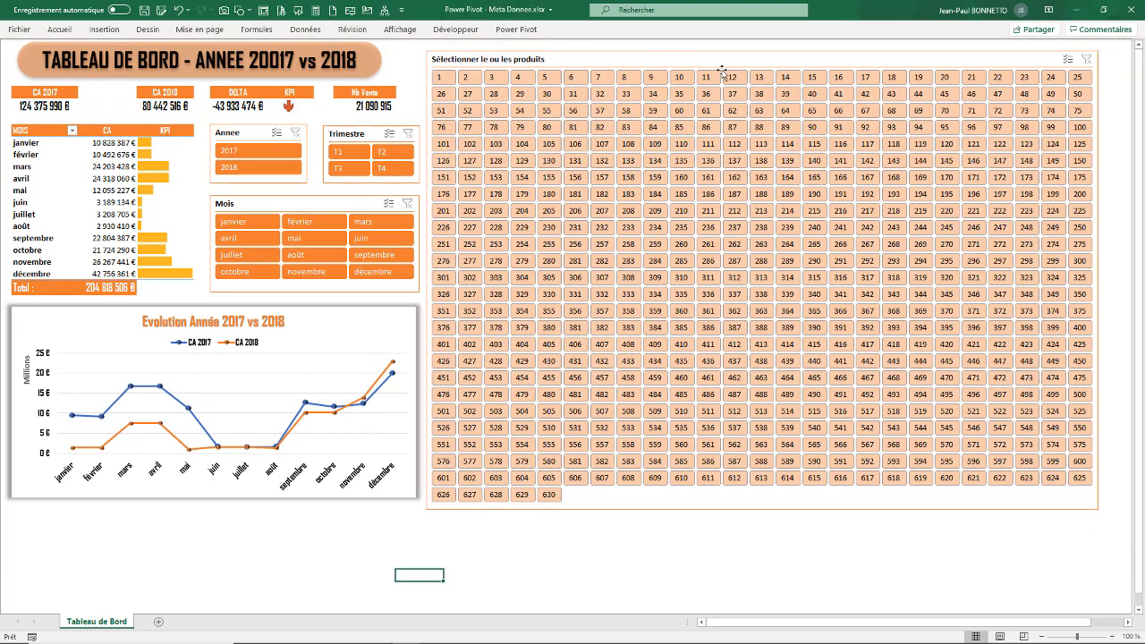
left_click(299, 575)
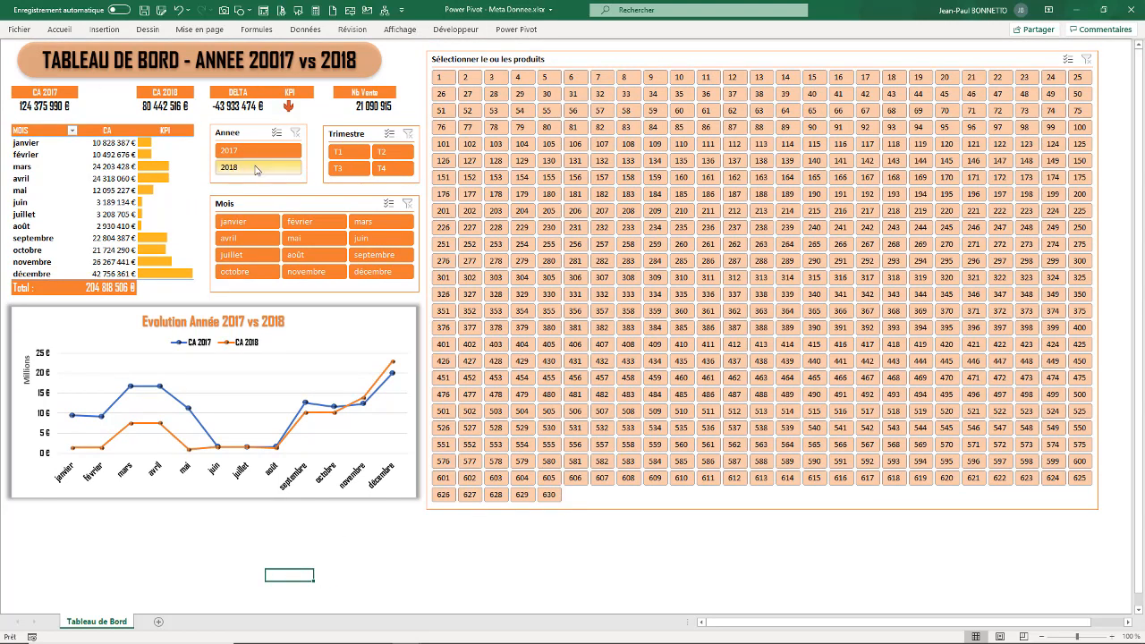
- Test the slicers by filtering on year 2018 and switching to 2017, quarters T3 and T4, and products 262 to 419
mouse_move(186, 268)
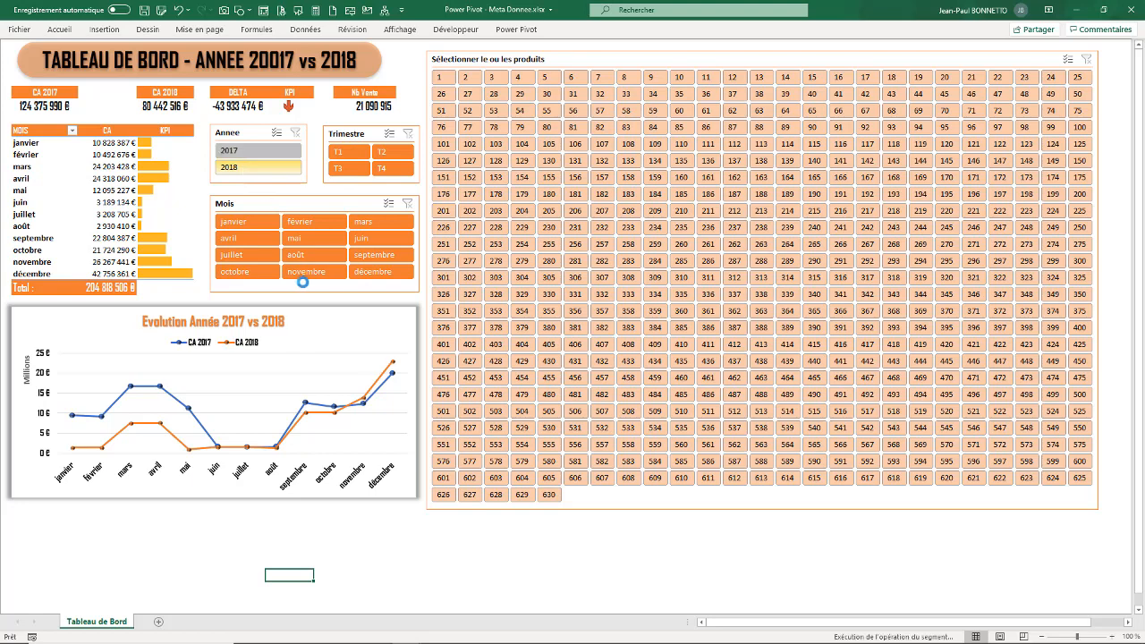
left_click(257, 152)
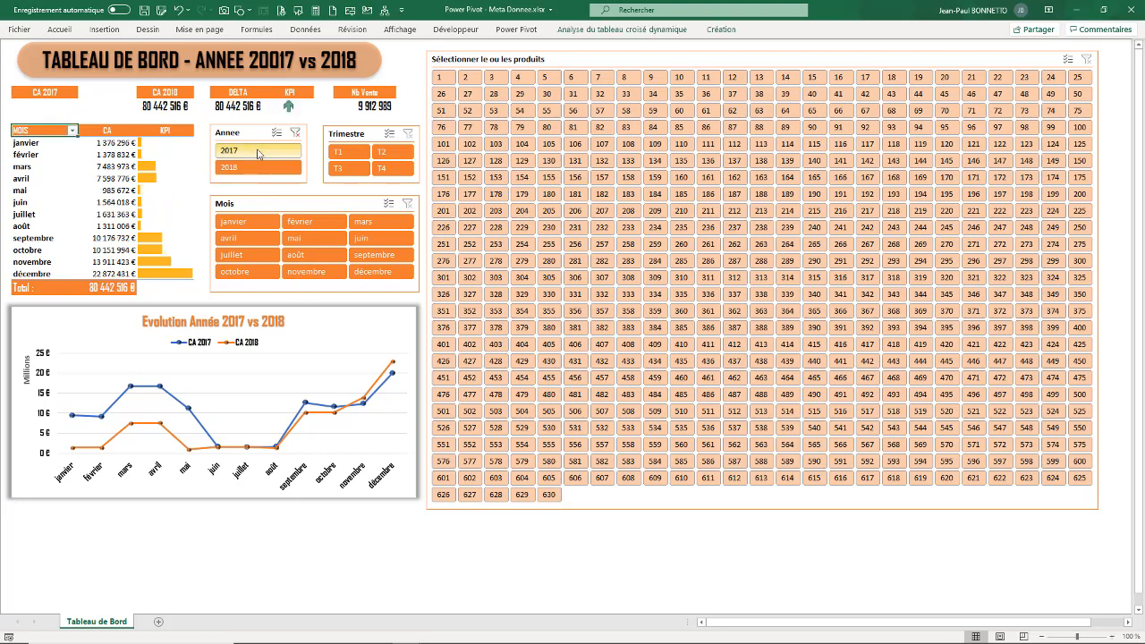
left_click(341, 169)
left_click(394, 170, "ctrl")
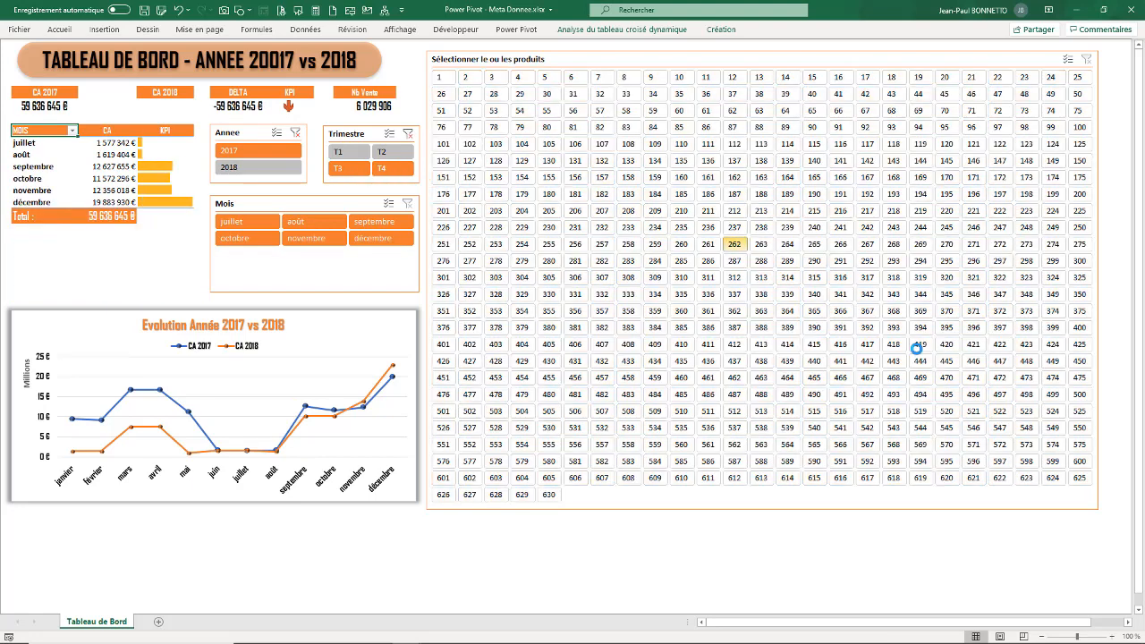
left_click(907, 344, "shift")
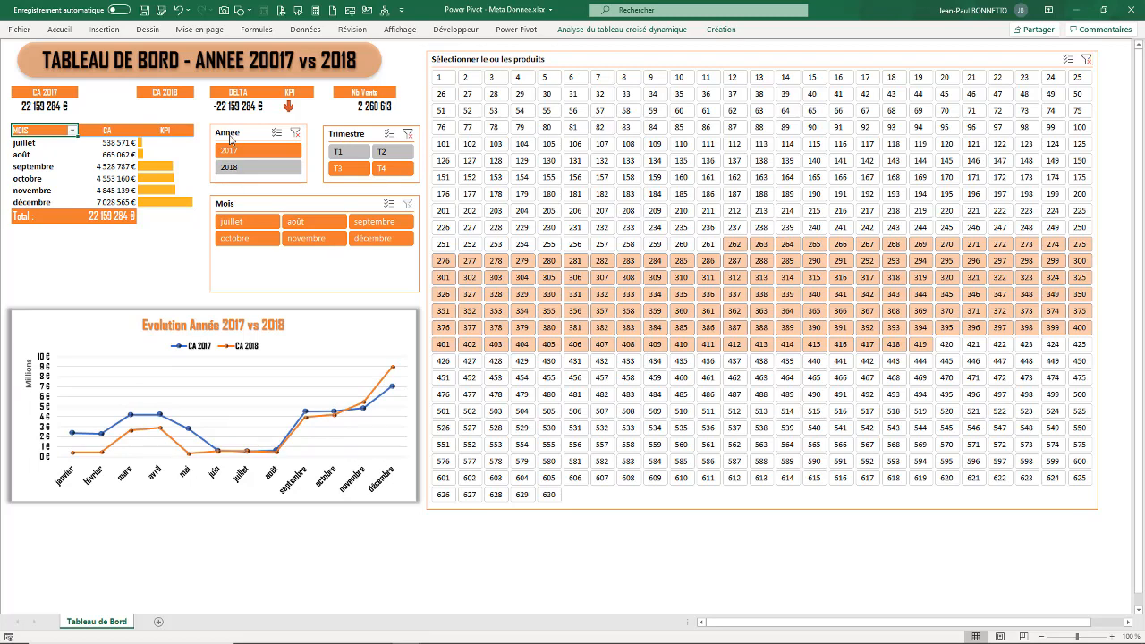
- Clear the quarter, product and year slicer filters to show all the data again
left_click(409, 134)
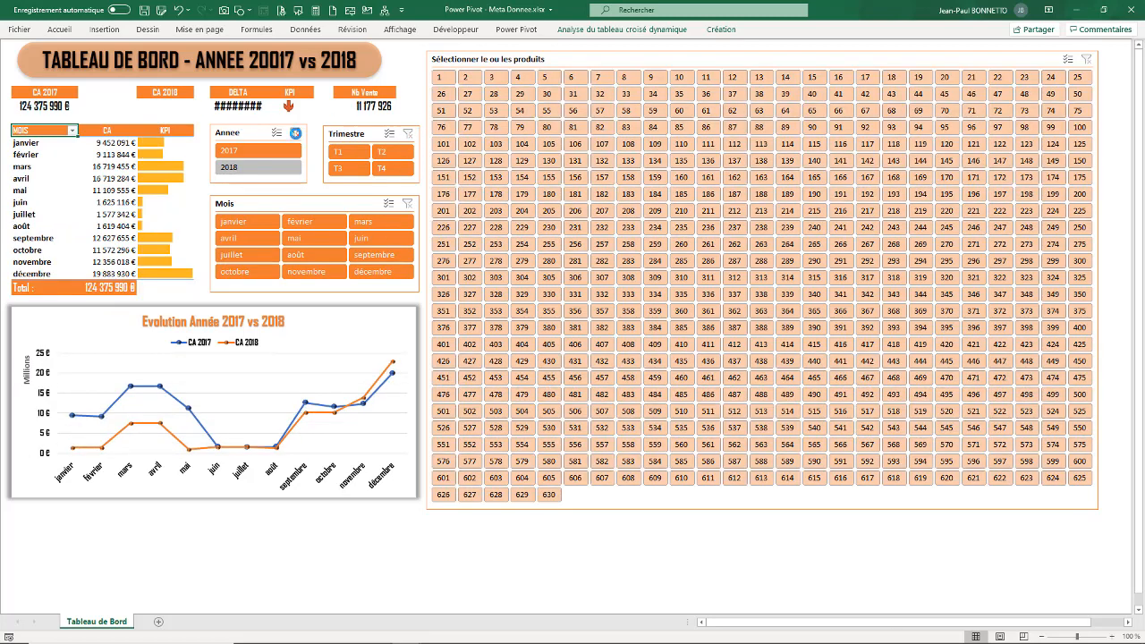
left_click(295, 133)
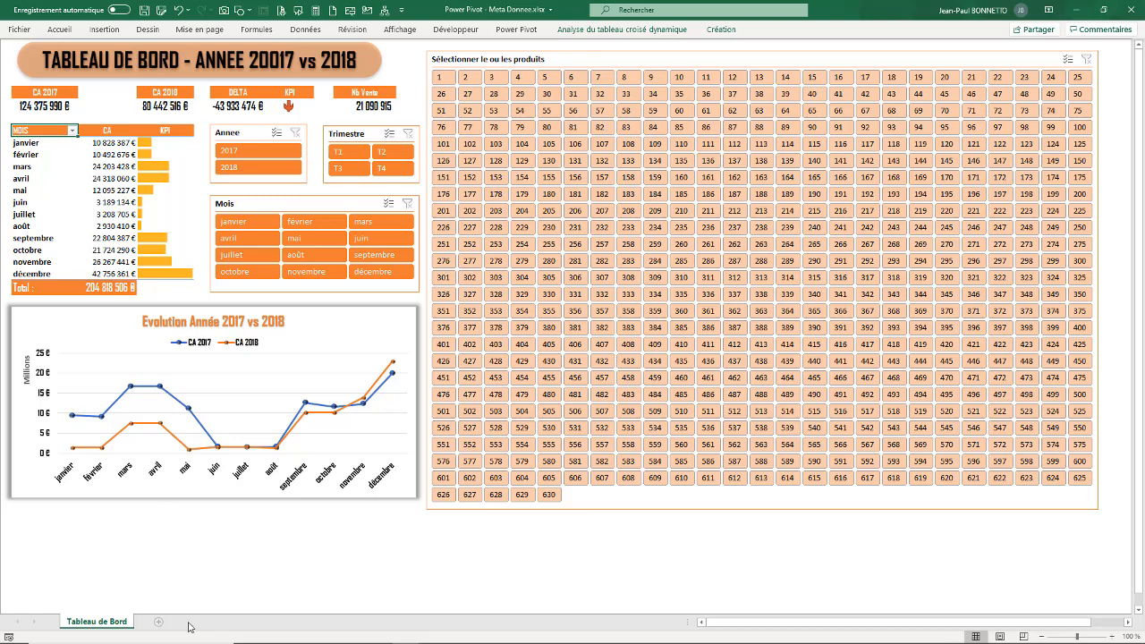
right_click(119, 624)
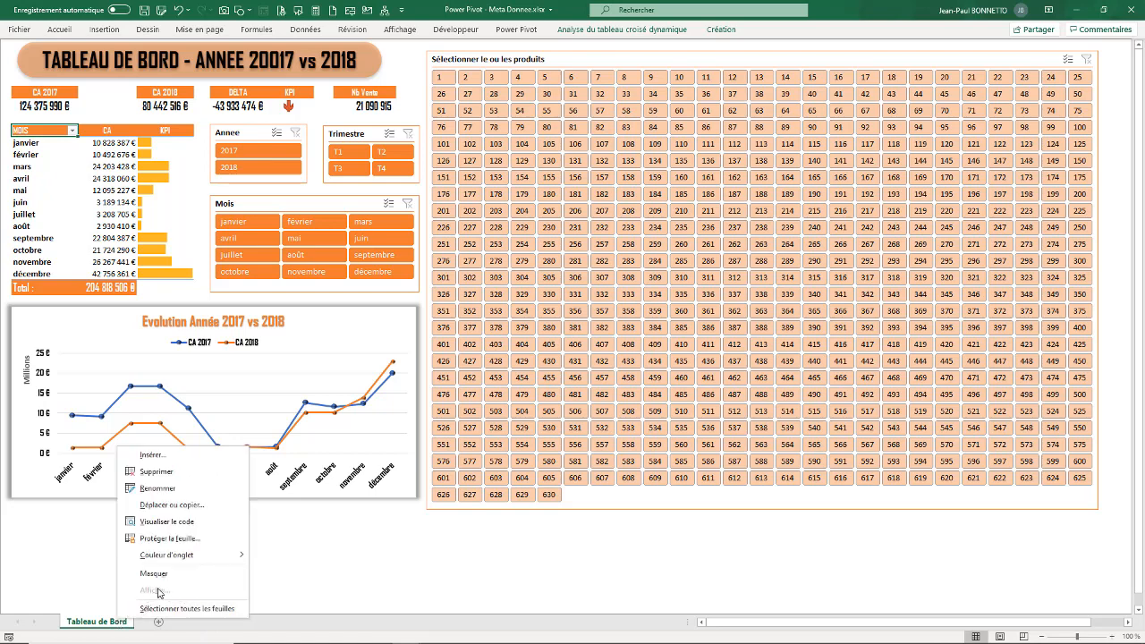
left_click(56, 577)
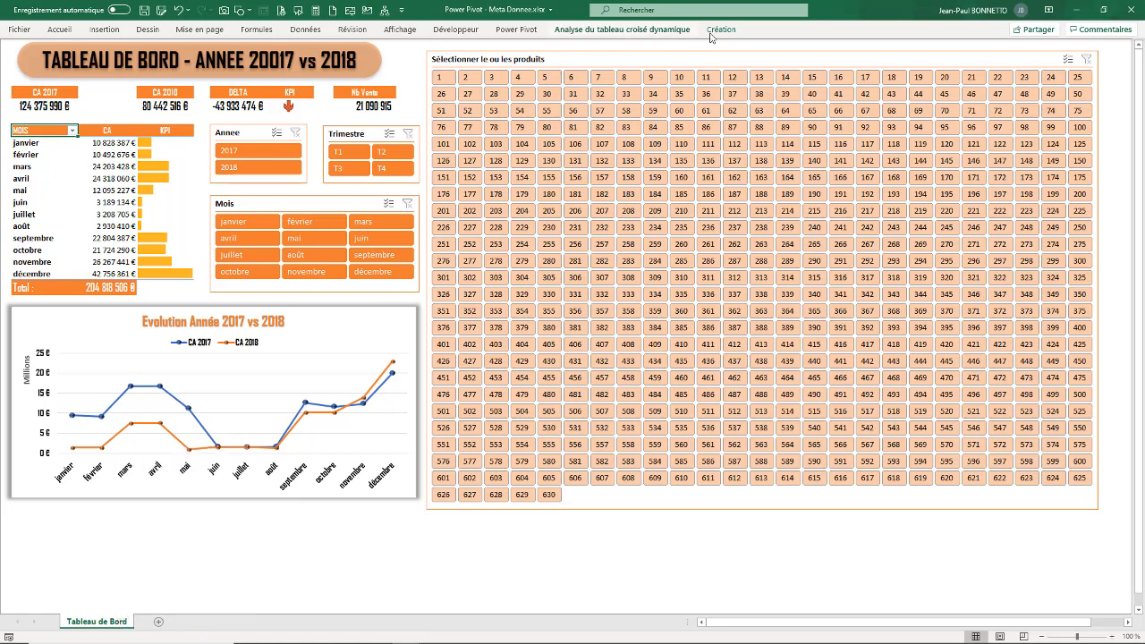
- Review the DataSource measures and the Calendrier table in the Power Pivot data model, and return to the dashboard sheet
left_click(516, 30)
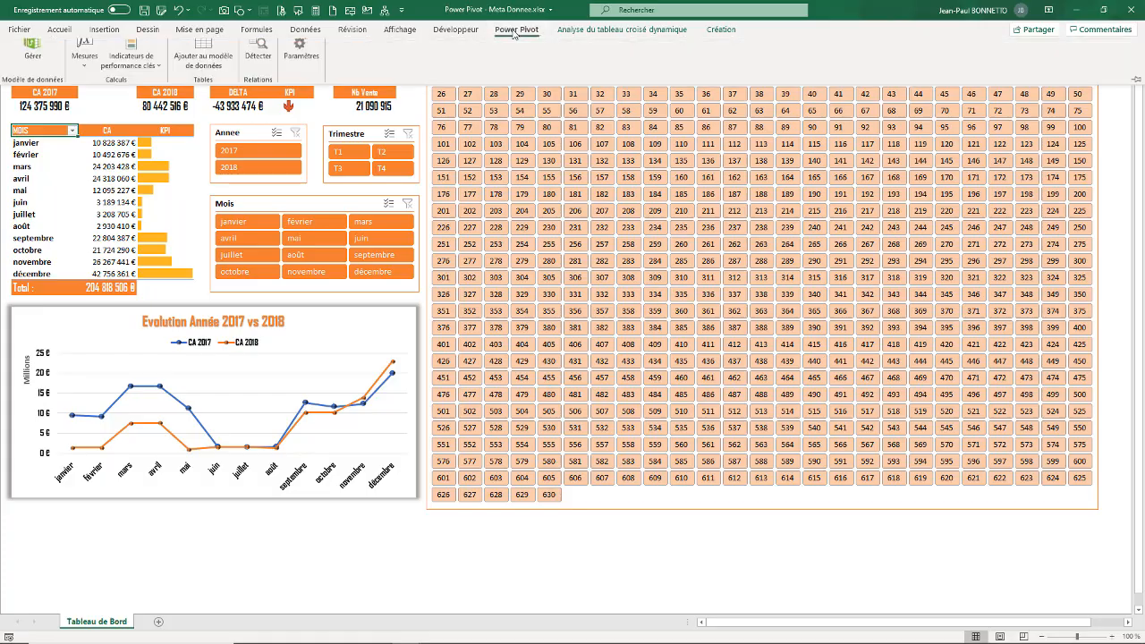
left_click(34, 55)
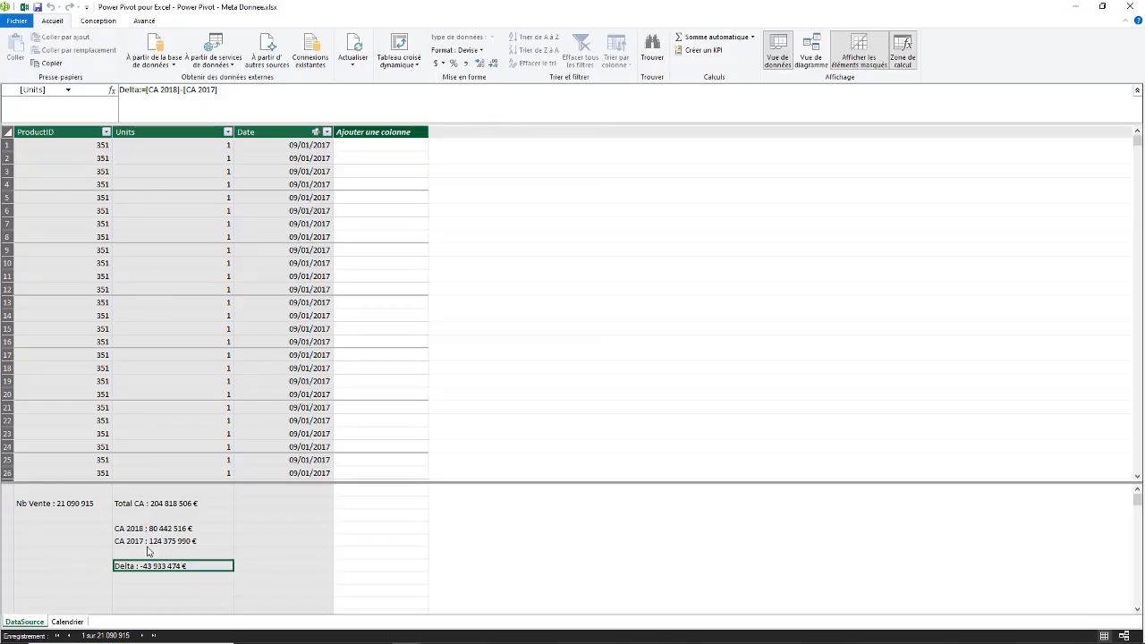
left_click(293, 531)
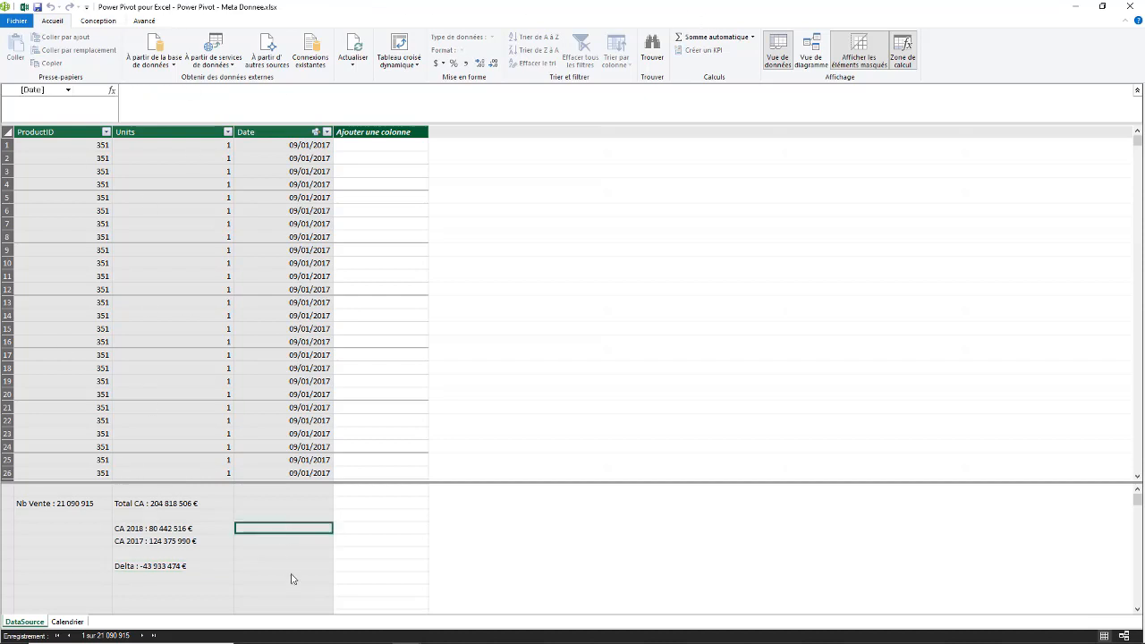
left_click(67, 622)
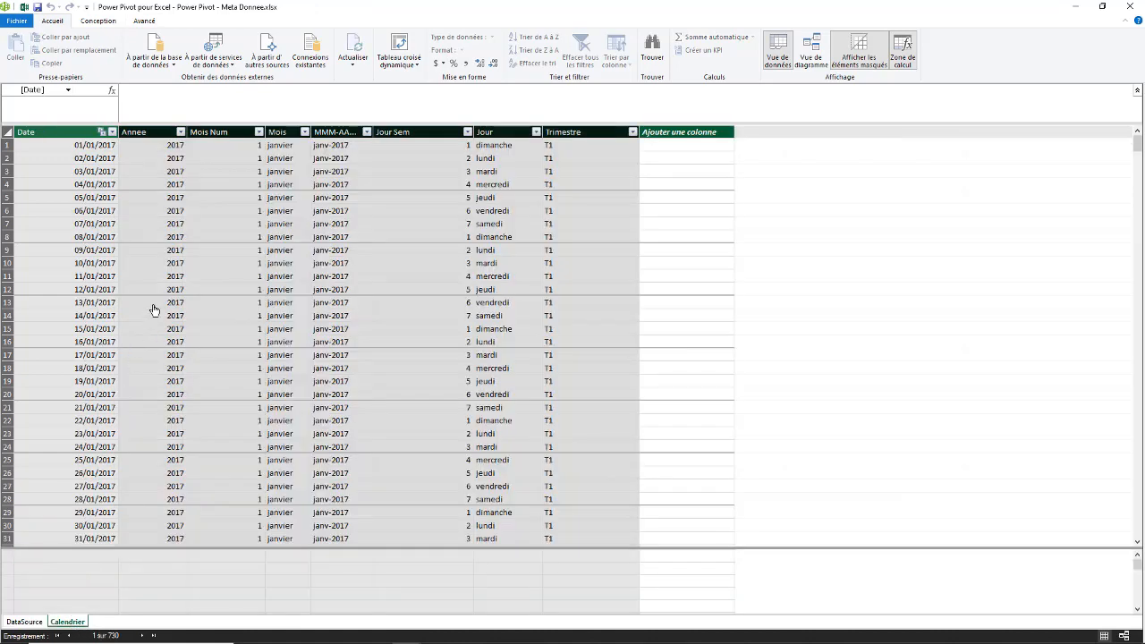
left_click(24, 622)
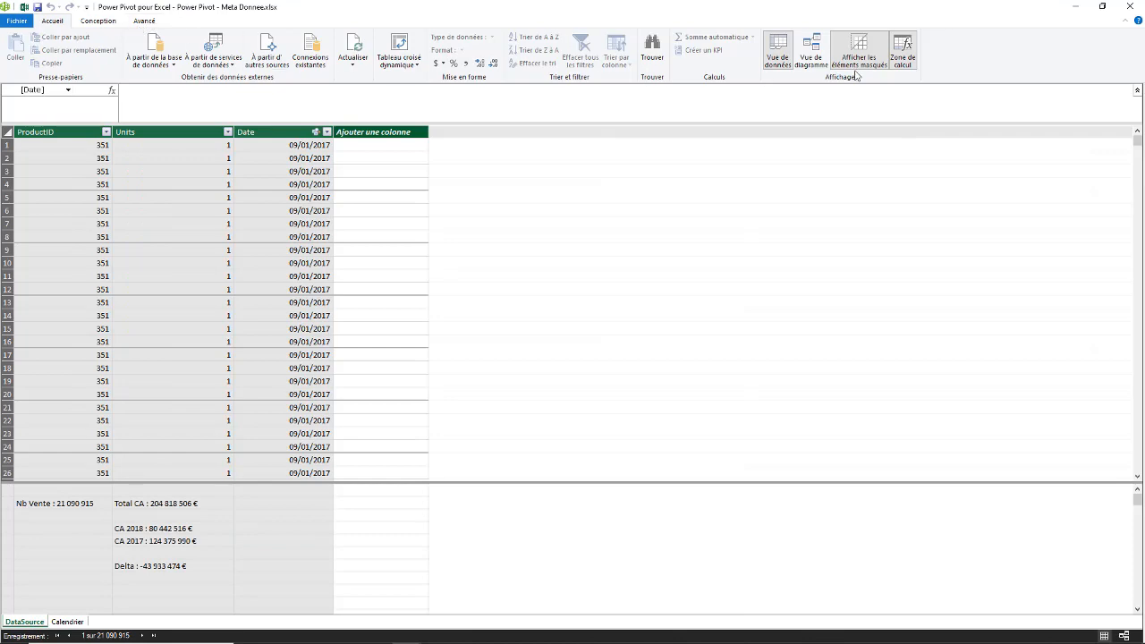
left_click(24, 6)
left_click(201, 551)
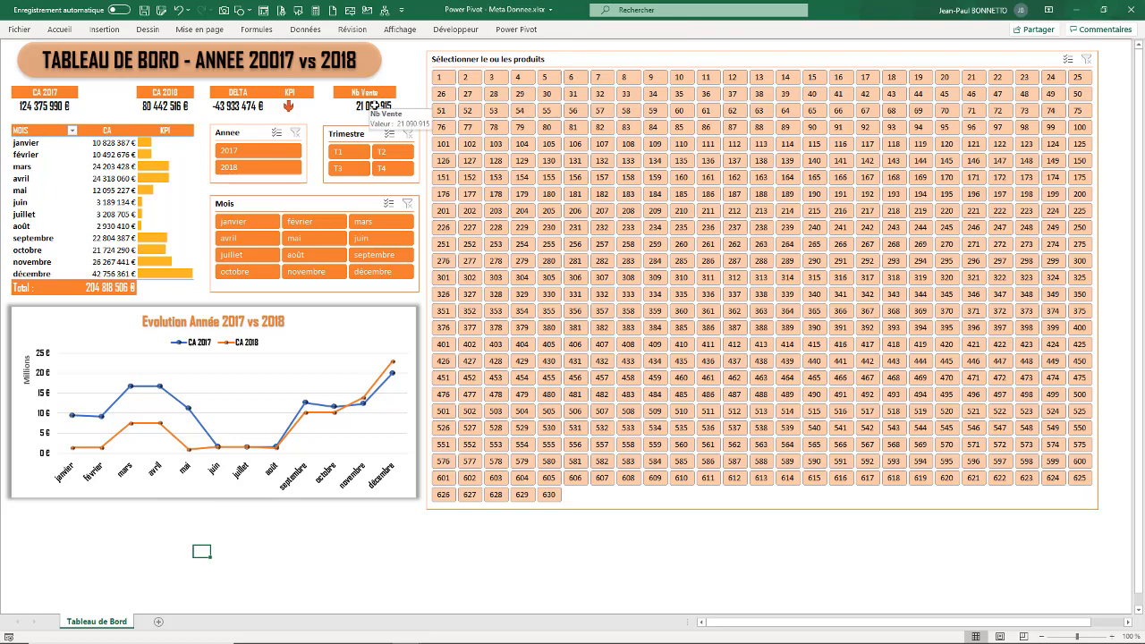
- Save the workbook and check the size of Power Pivot - Meta Donnee.xlsx in its file properties on the desktop
left_click(144, 13)
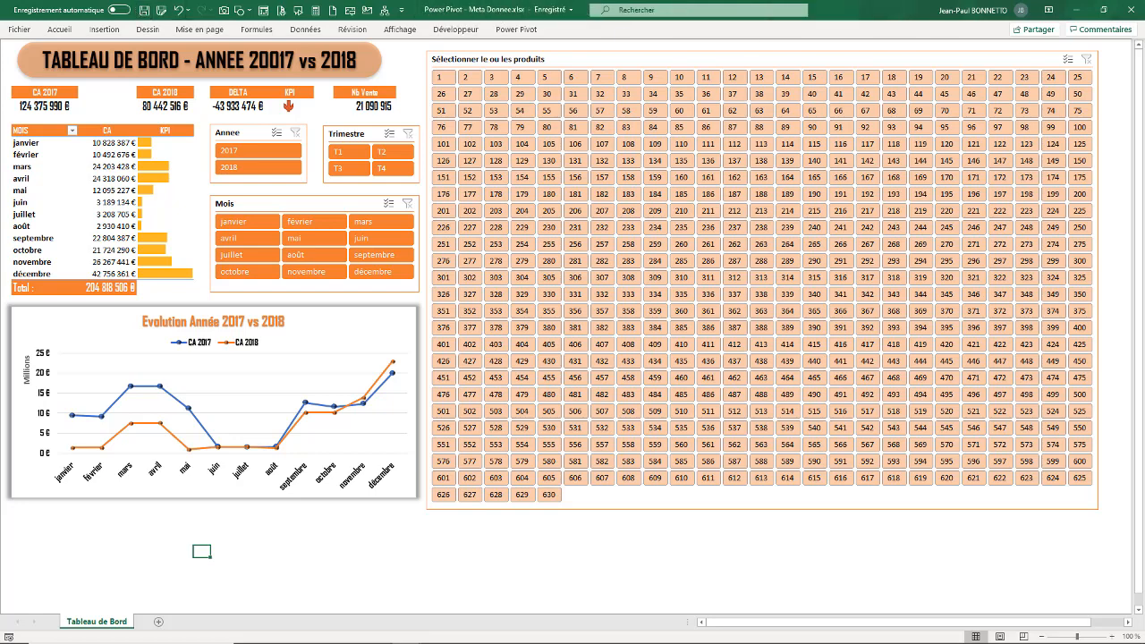
left_click(1133, 12)
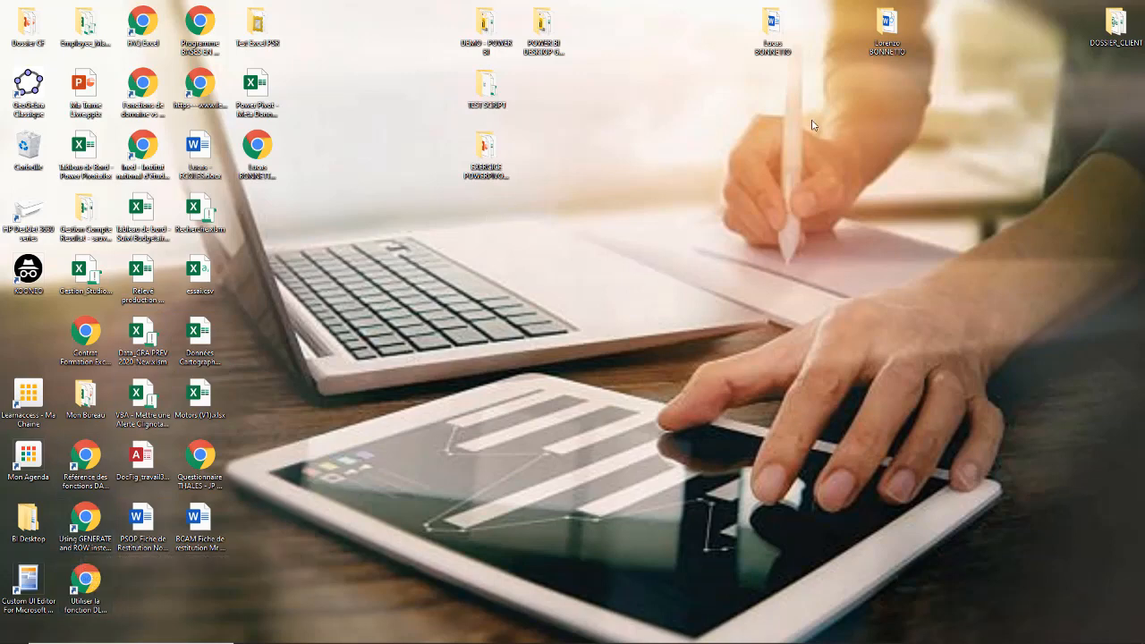
left_click_drag(265, 90, 602, 145)
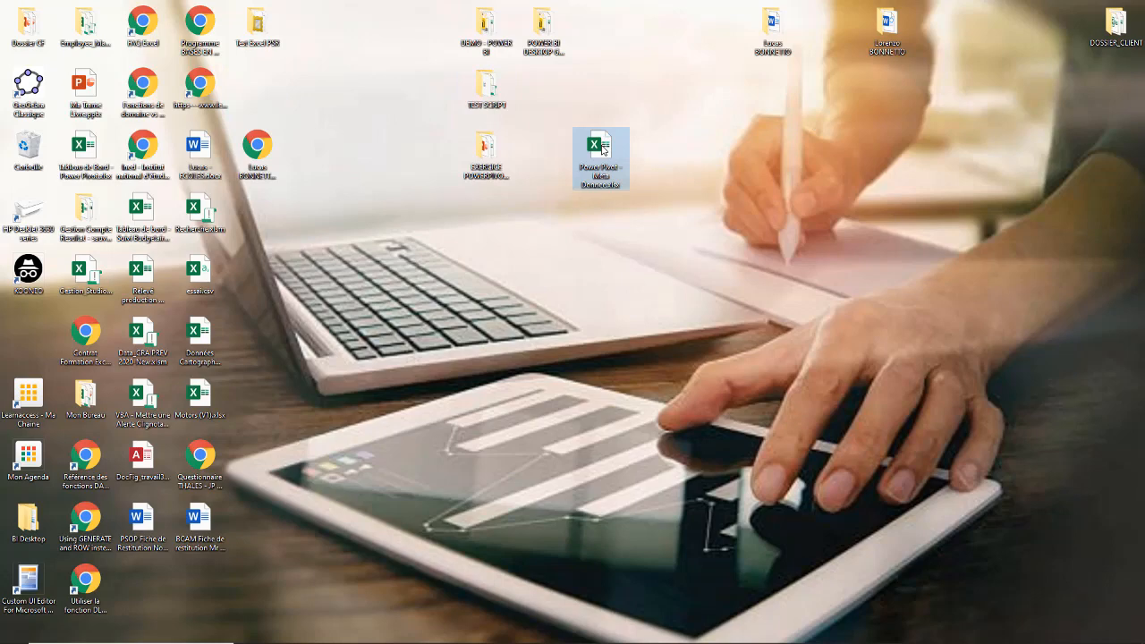
right_click(602, 149)
left_click(627, 388)
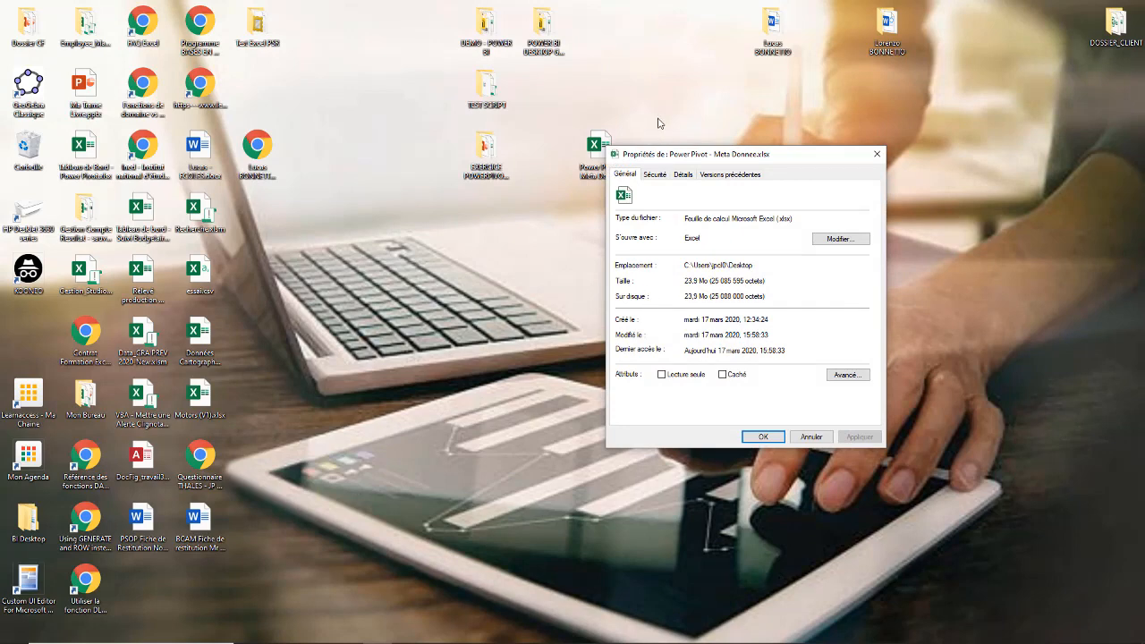
left_click(876, 156)
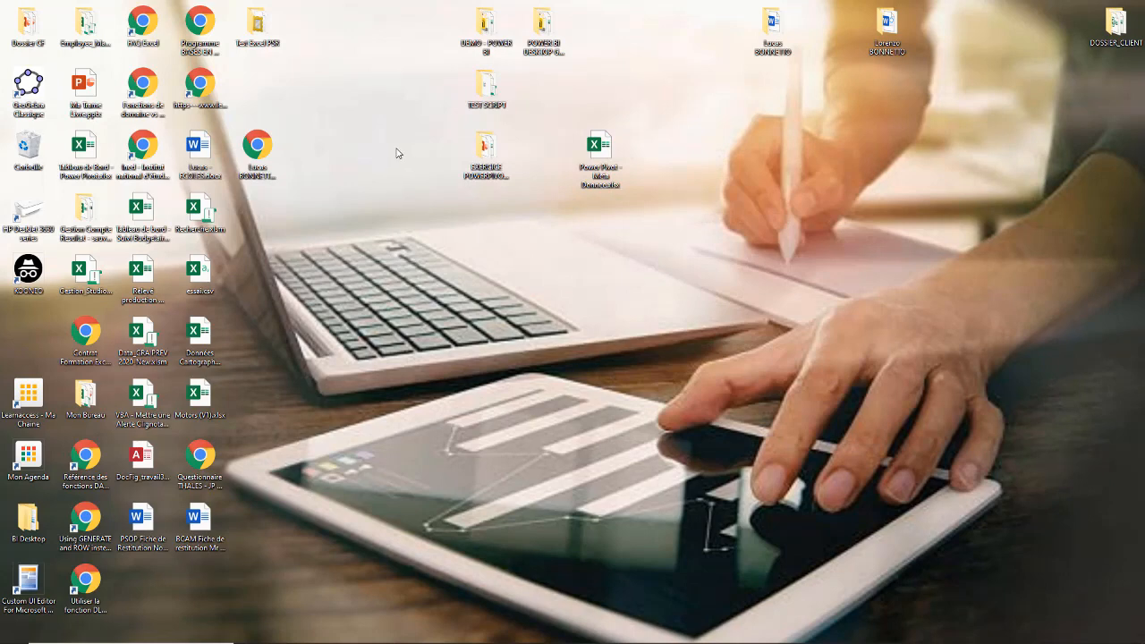
- Move the workbook's desktop icon beside the PowerPivot exercise folder and switch back to the dashboard in Excel
left_click_drag(609, 148, 408, 154)
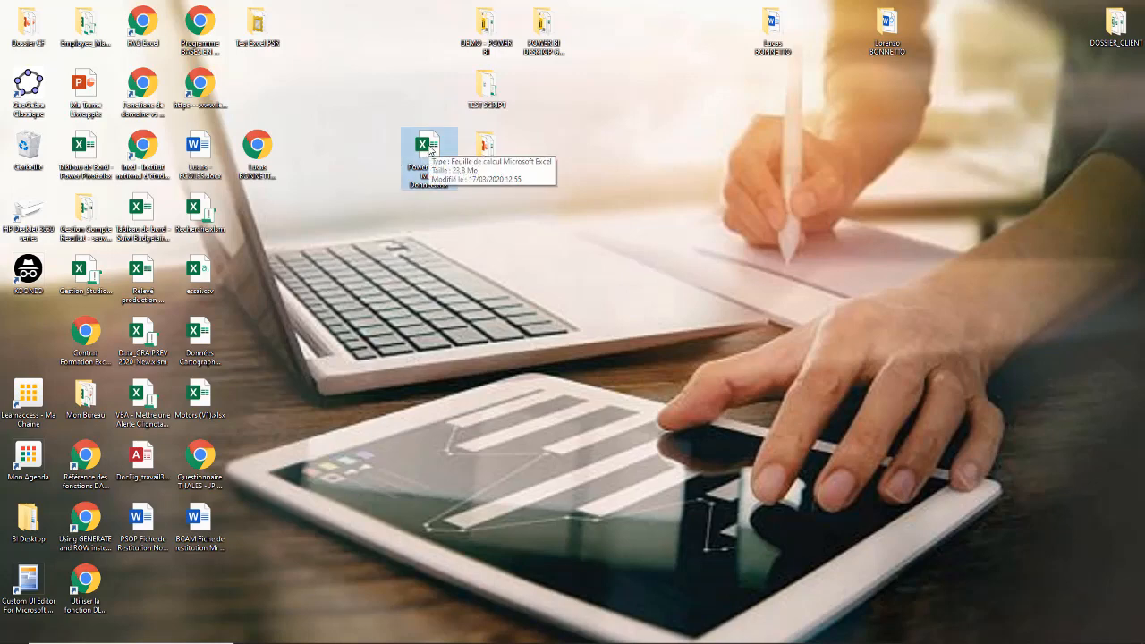
left_click(405, 633)
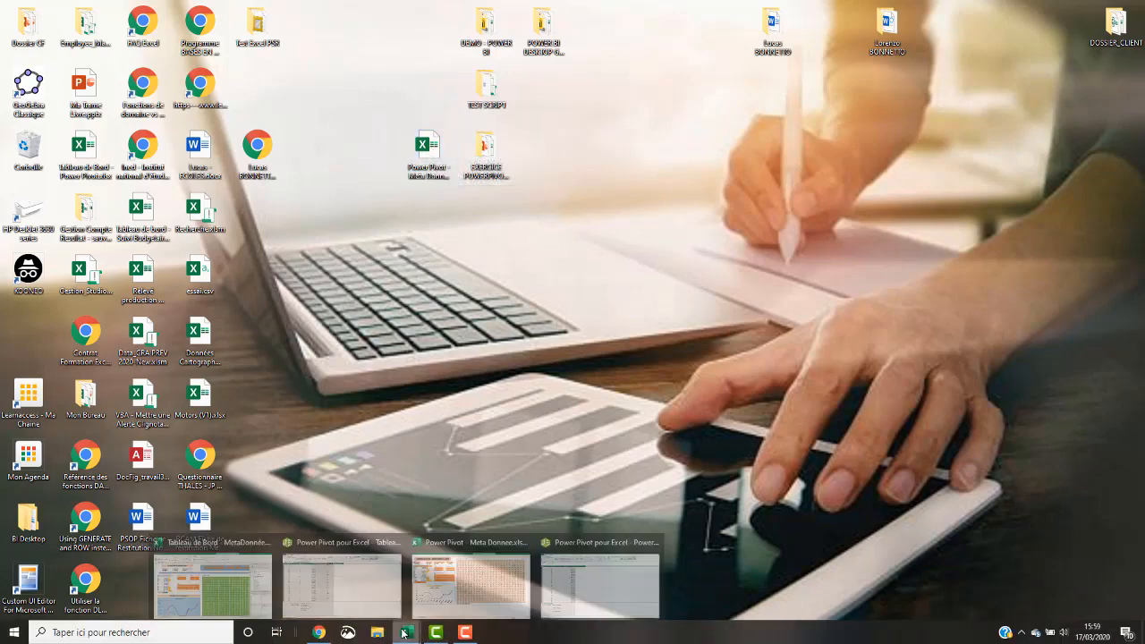
left_click(503, 584)
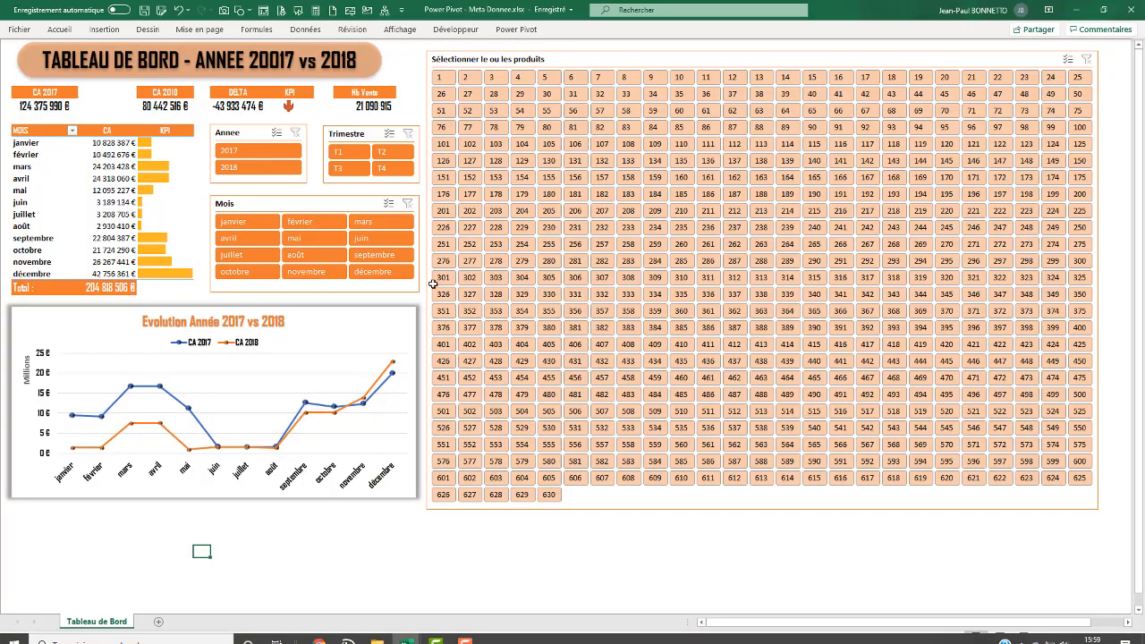
- Correct the dashboard title to read TABLEAU DE BORD - ANNEE 2017 vs 2018
left_click(364, 521)
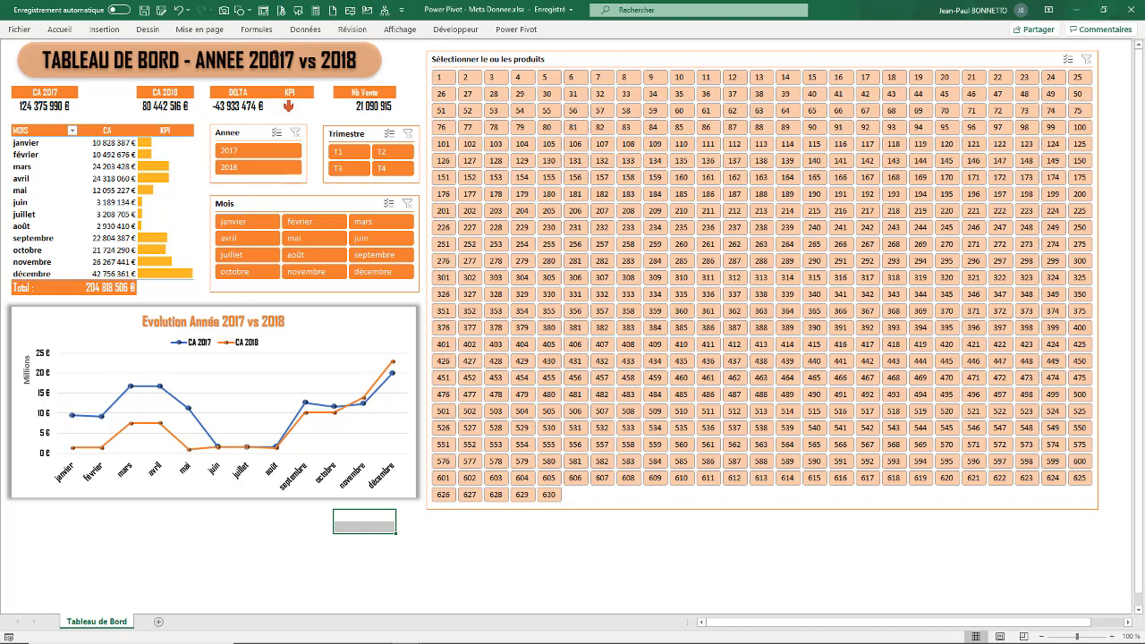
left_click_drag(270, 59, 279, 60)
key("Delete")
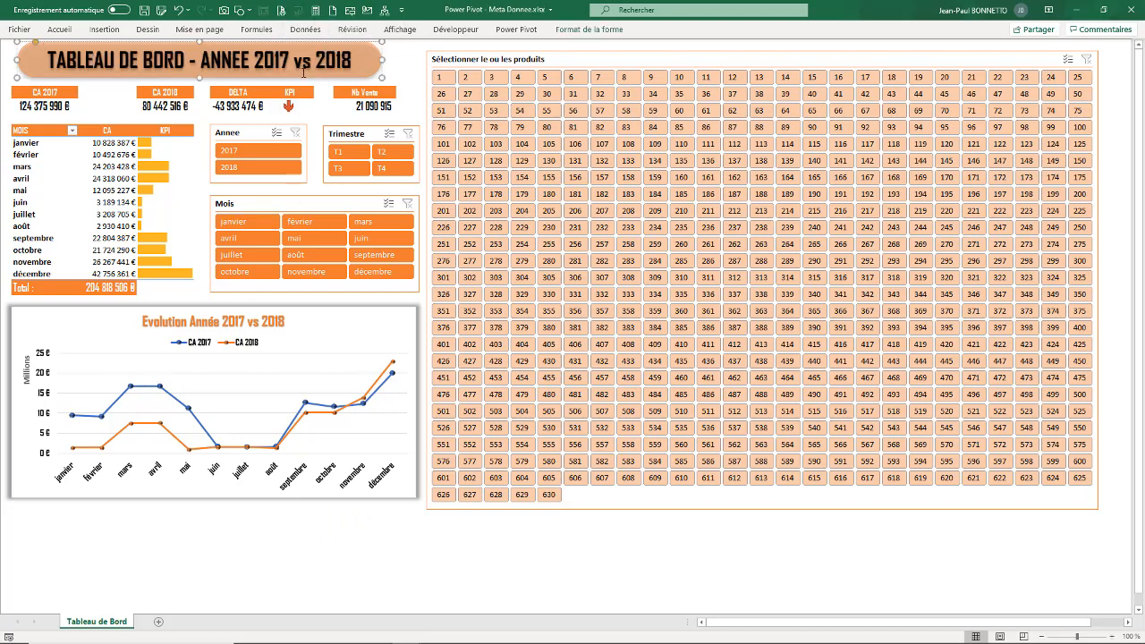
left_click(273, 573)
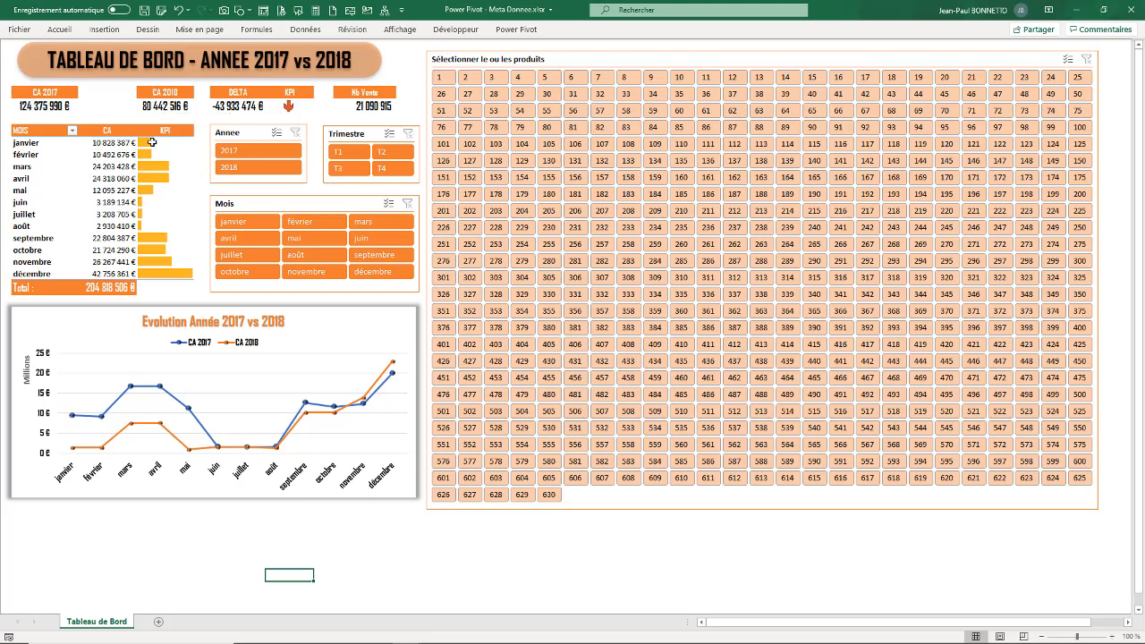
- Filter the dashboard by year 2018, switch to 2017, and clear the year slicer filter
mouse_move(95, 149)
left_click(249, 165)
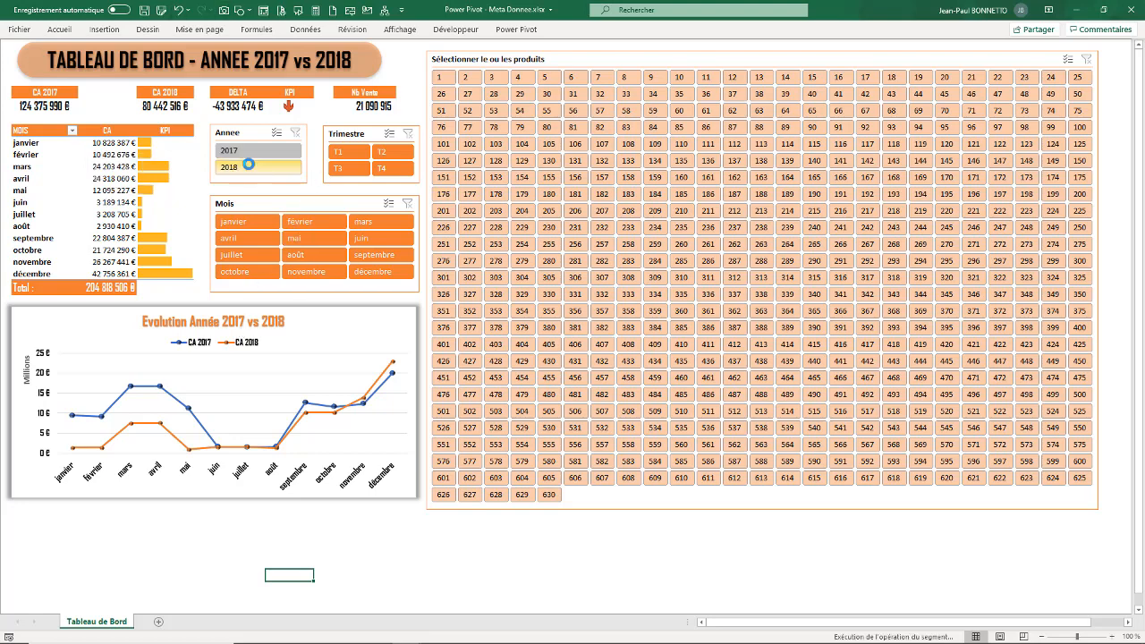
left_click(257, 150)
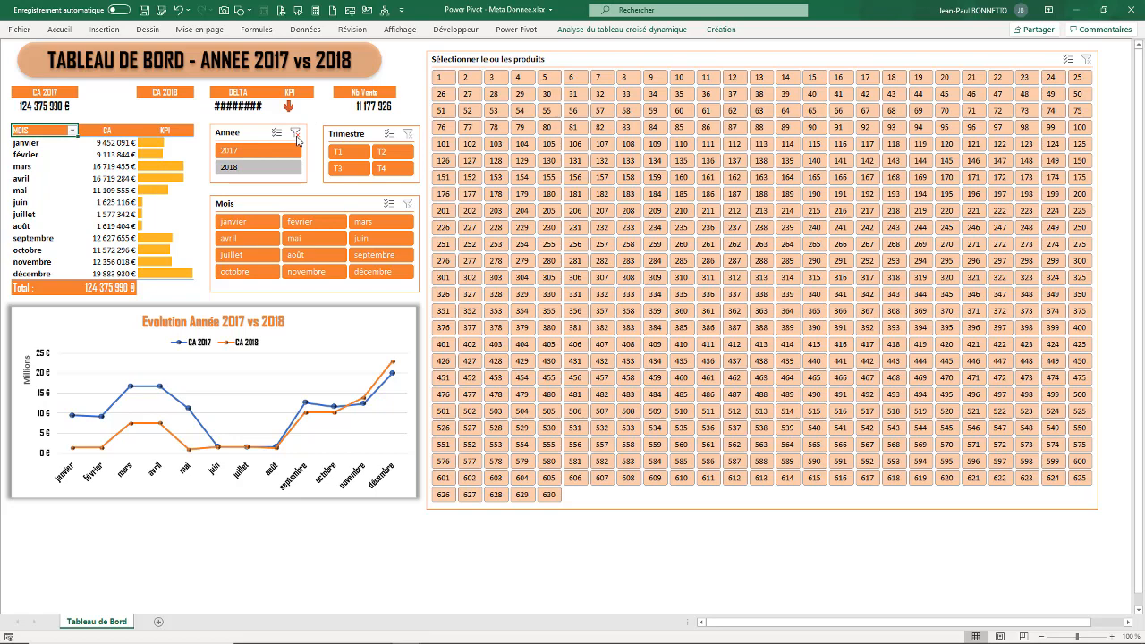
left_click(297, 136)
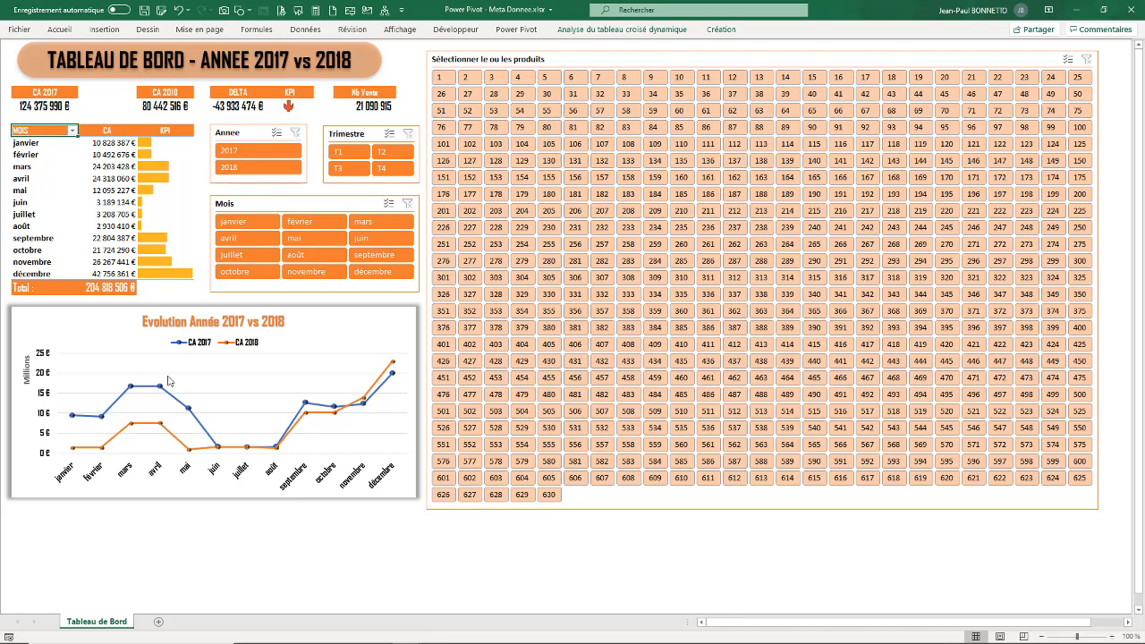
- Extend the 2017 vs 2018 chart downward so its lower edge aligns with that of the product slicer
left_click(224, 492)
left_click_drag(213, 497, 215, 510)
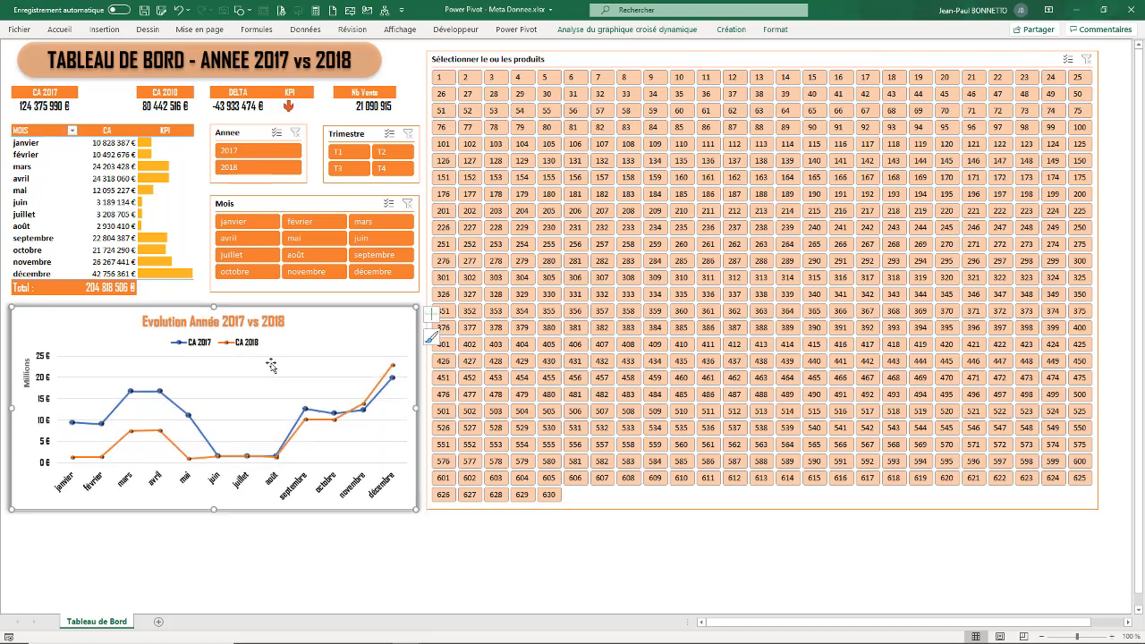
left_click(309, 300)
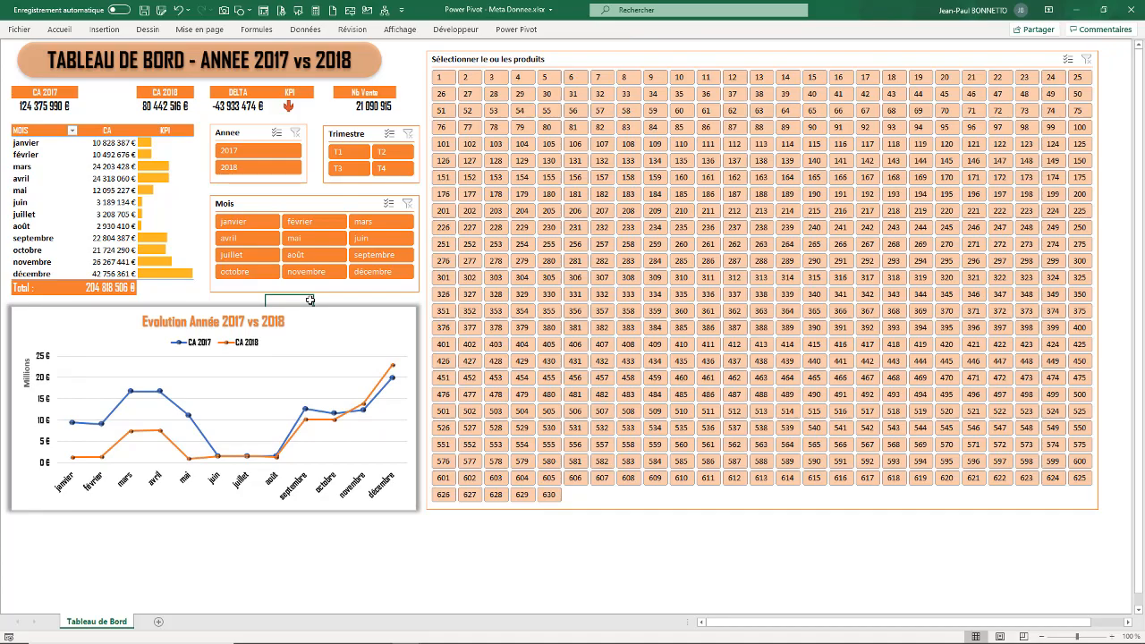